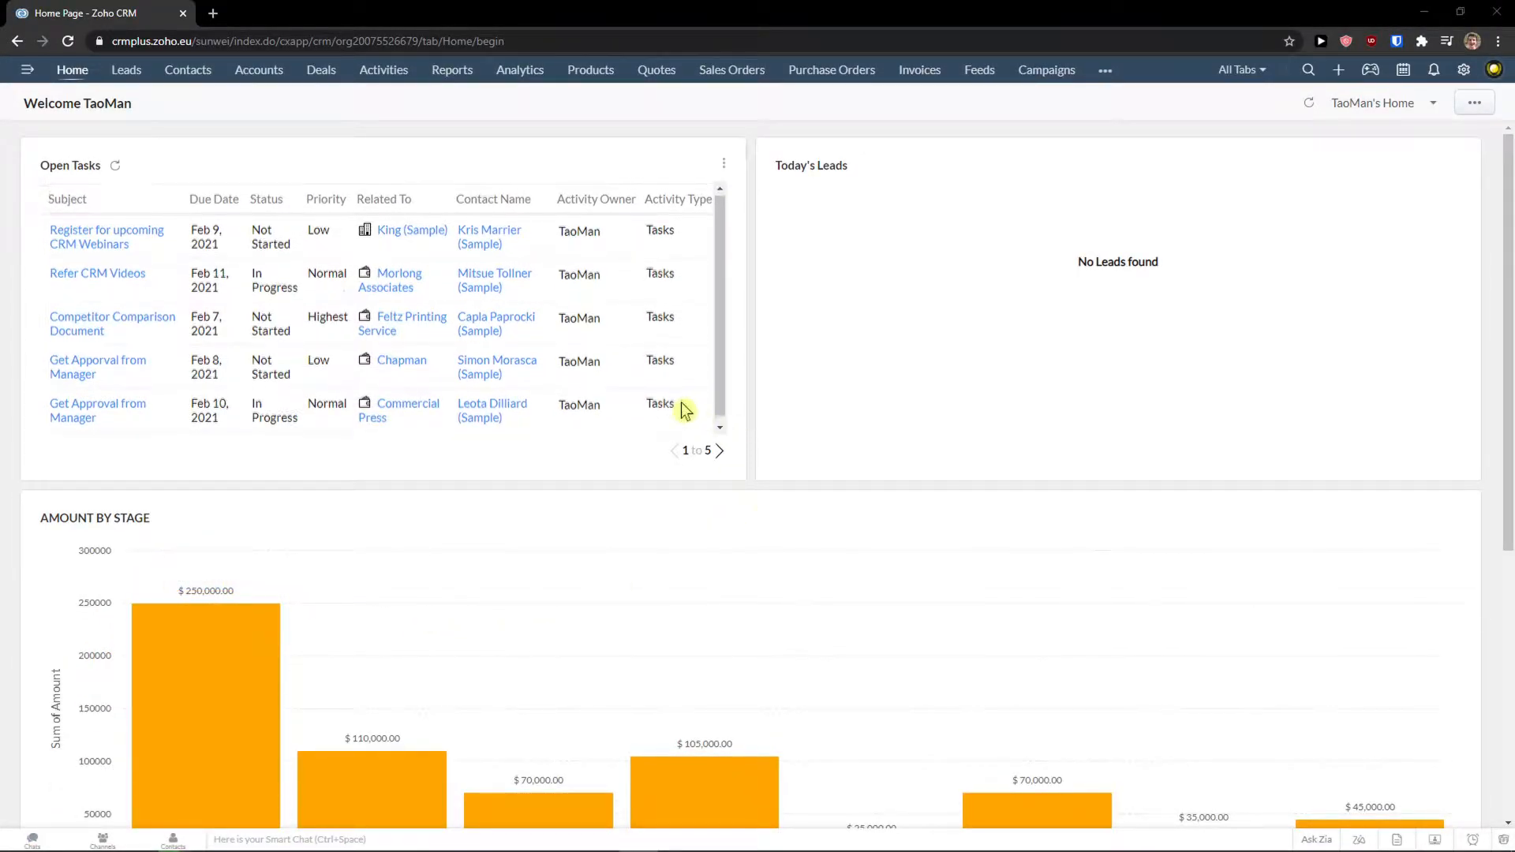
Start adding a new home page component sourced from a custom view.
{"action": "scroll", "coordinate": [789, 465], "scroll_direction": "down", "scroll_amount": 4}
{"action": "scroll", "coordinate": [743, 482], "scroll_direction": "up", "scroll_amount": 4}
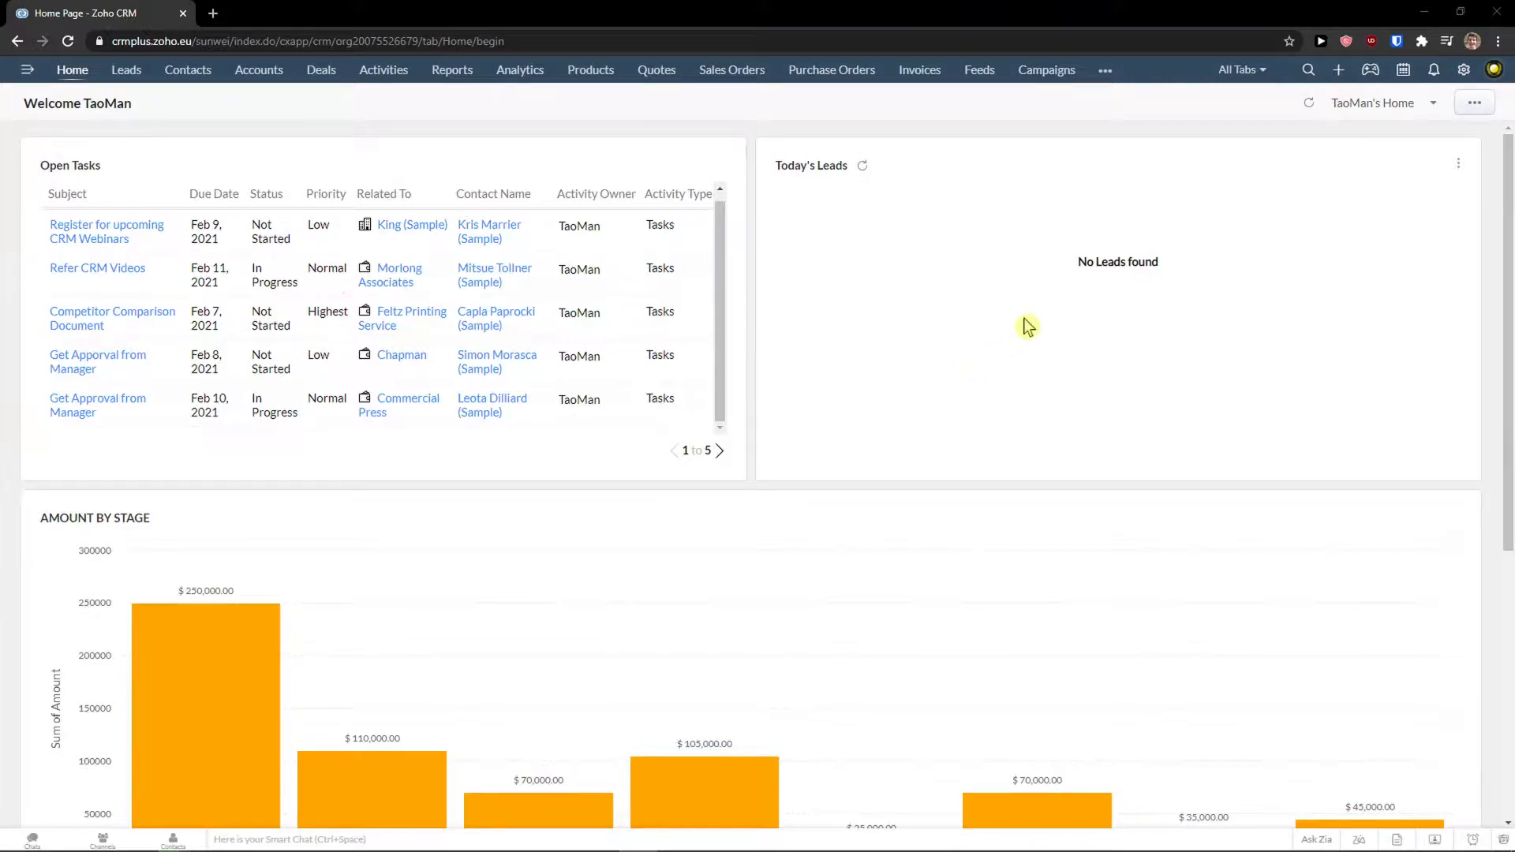
{"action": "left_click", "coordinate": [1473, 108]}
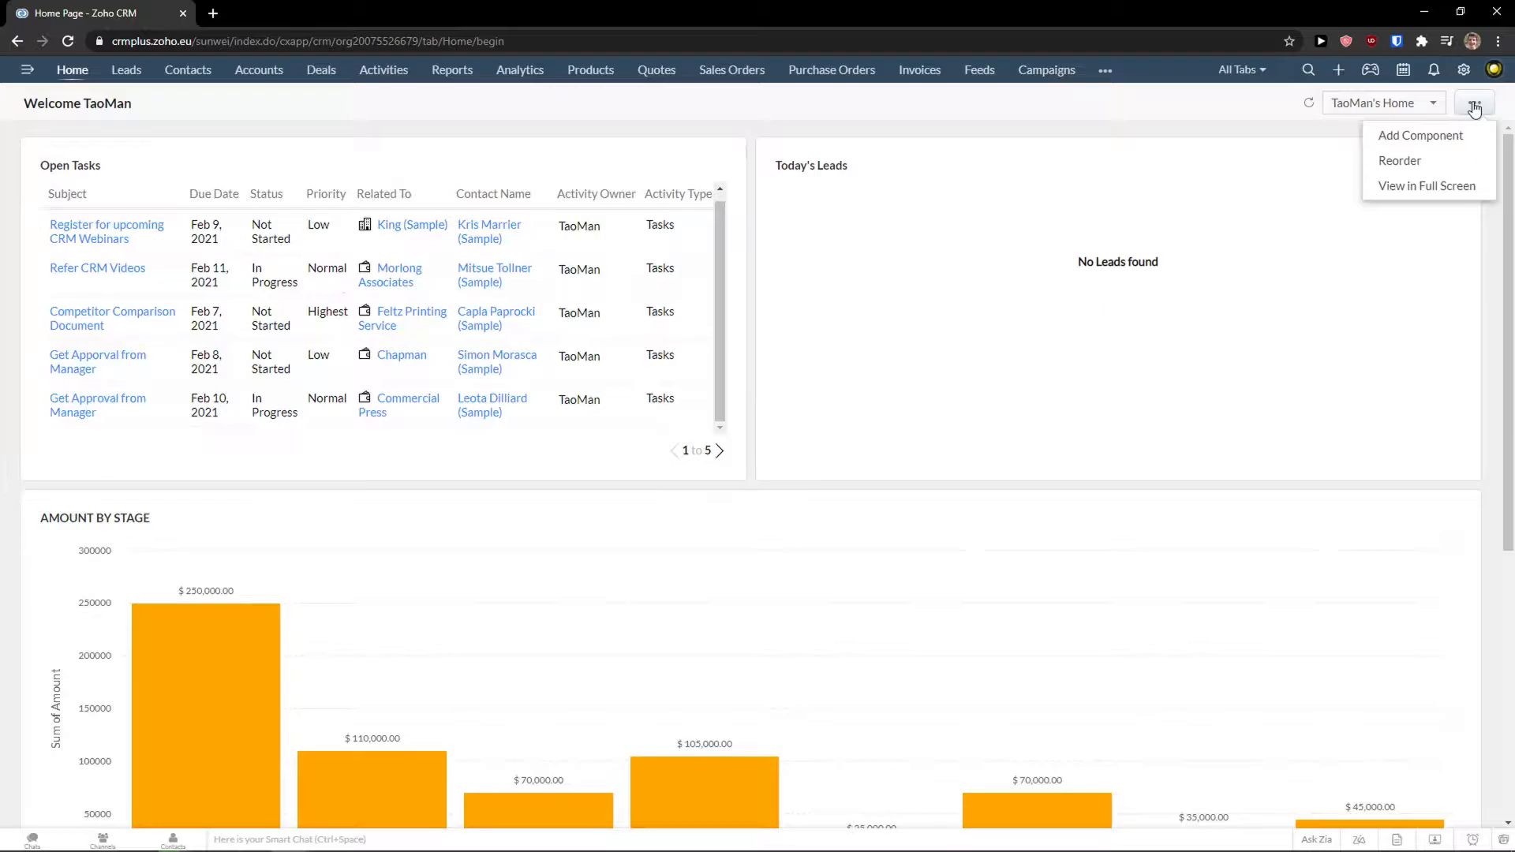
{"action": "left_click", "coordinate": [1444, 138]}
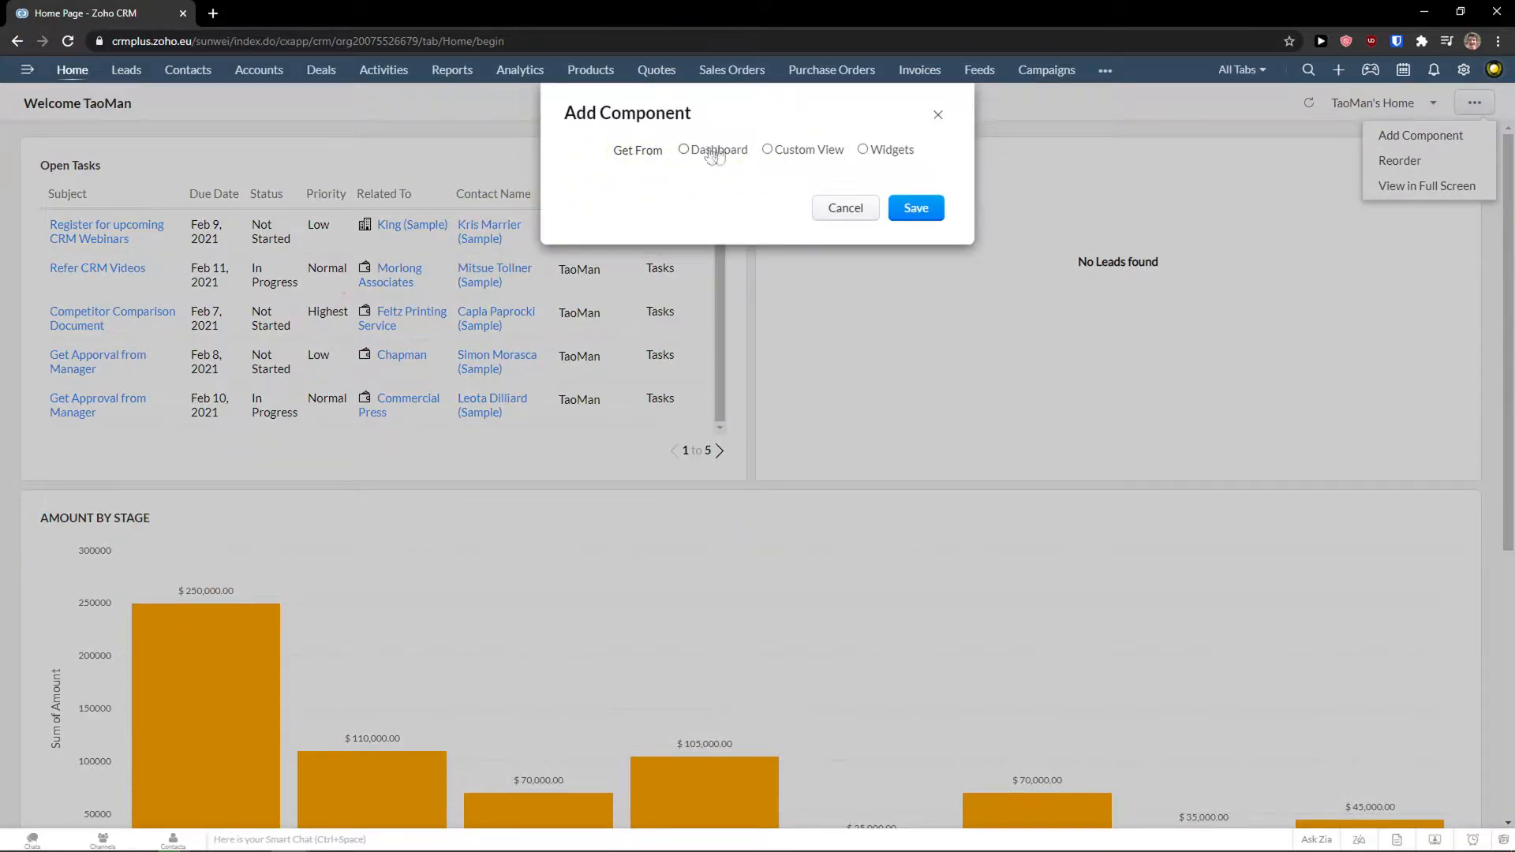
{"action": "left_click", "coordinate": [764, 154]}
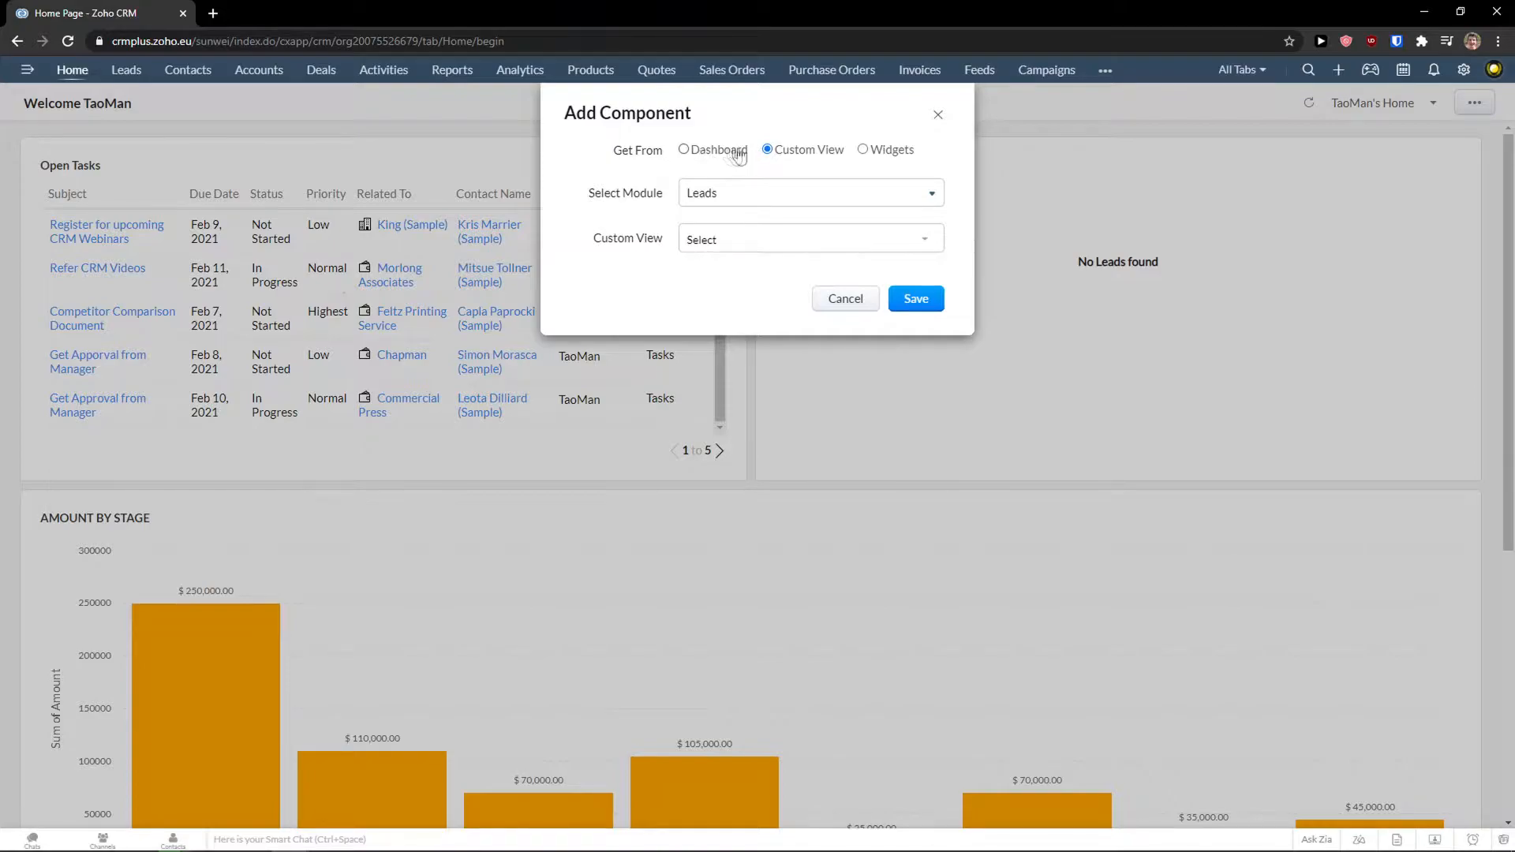
{"action": "left_click", "coordinate": [874, 156]}
{"action": "left_click", "coordinate": [769, 150]}
Base it on the Activities module's All Activities view, name it 'Just Activities', and save.
{"action": "left_click", "coordinate": [709, 199]}
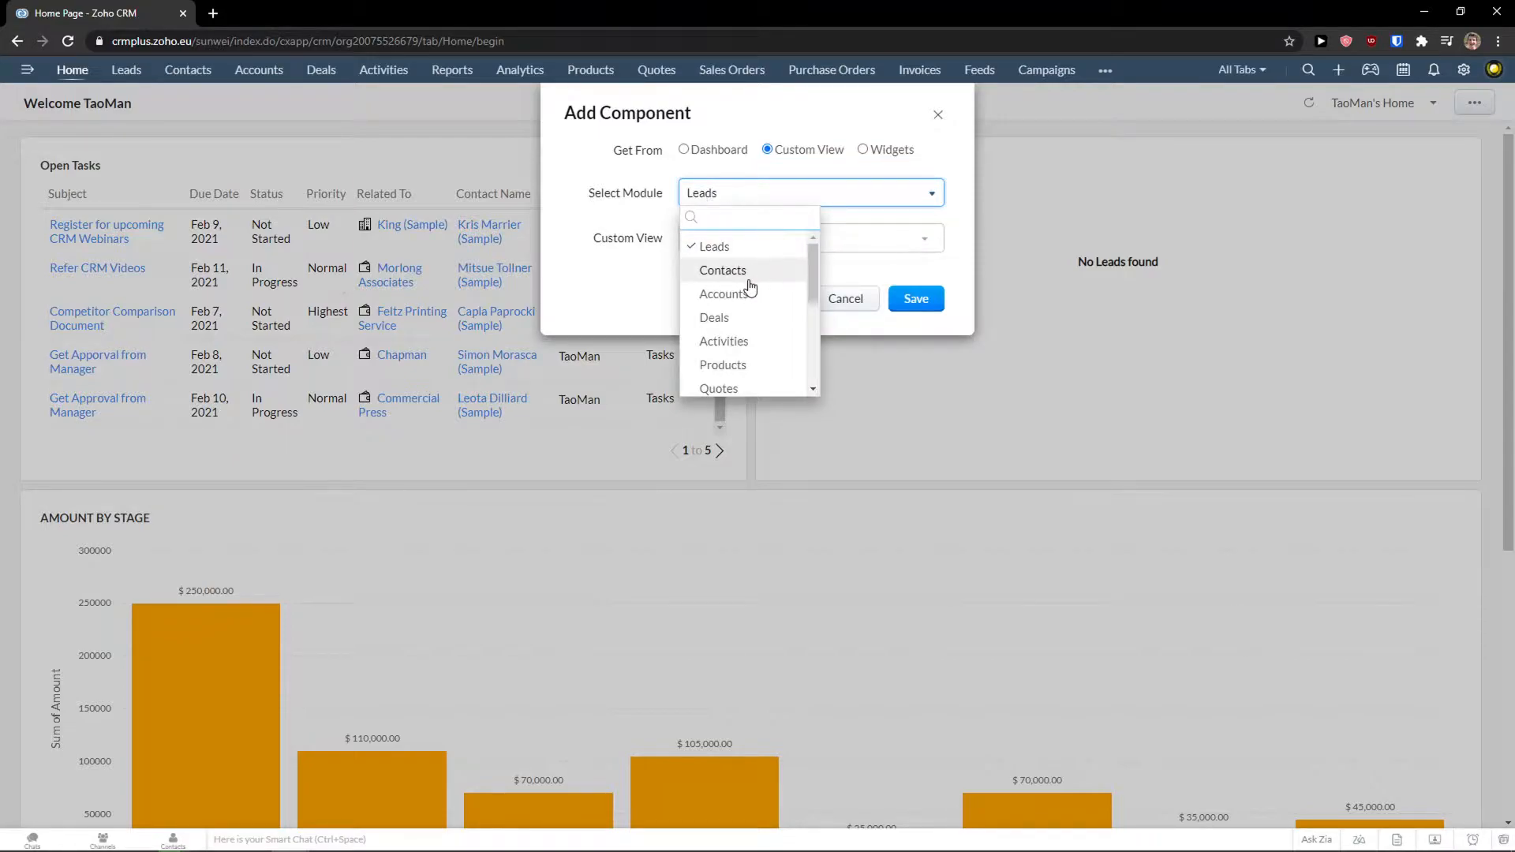
{"action": "scroll", "coordinate": [760, 289], "scroll_direction": "down", "scroll_amount": 1}
{"action": "scroll", "coordinate": [714, 340], "scroll_direction": "up", "scroll_amount": 2}
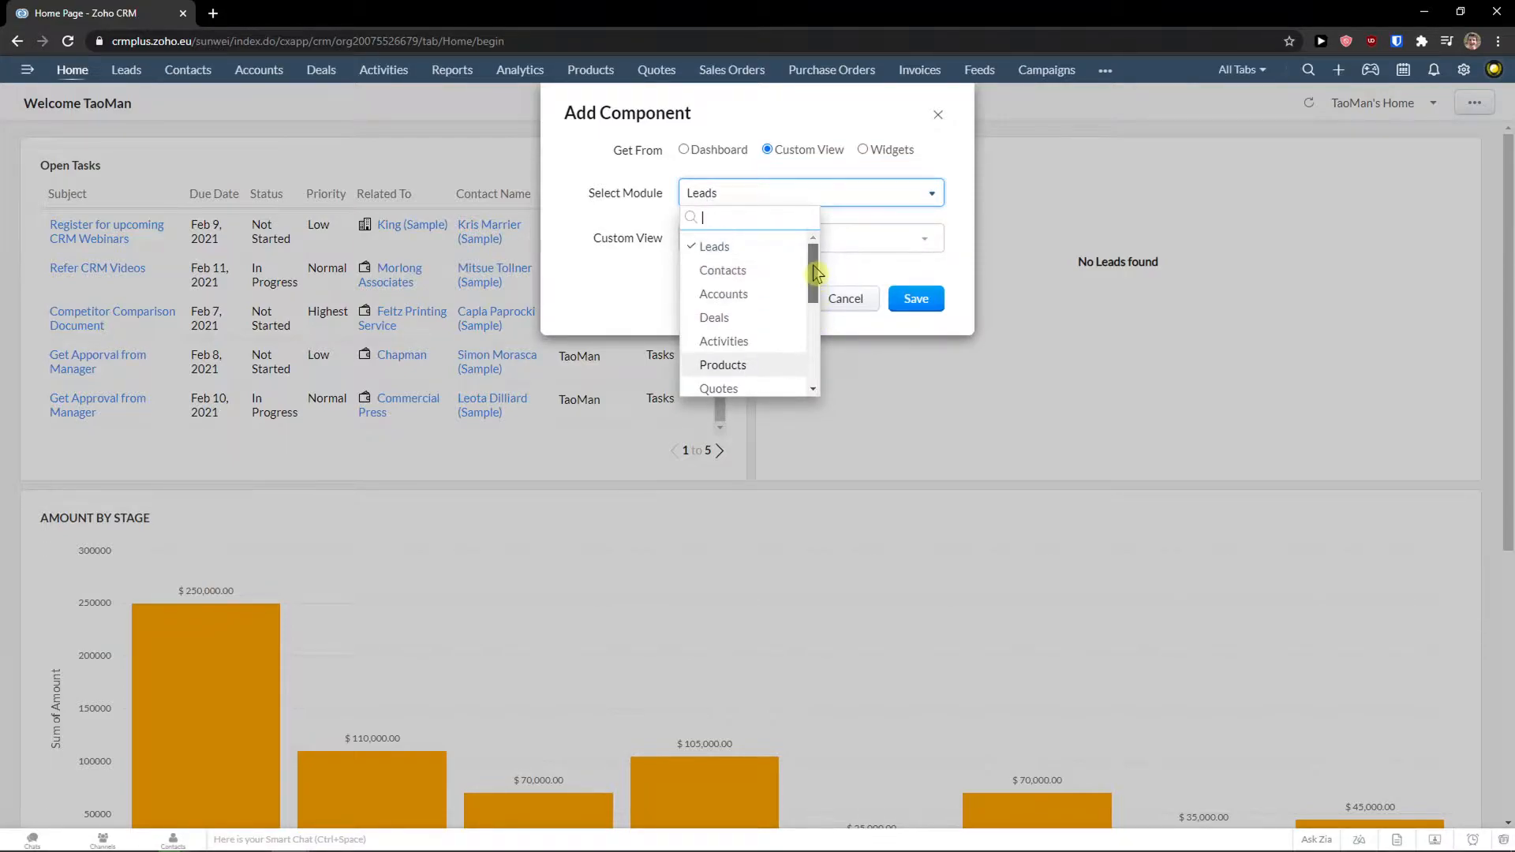
{"action": "left_click", "coordinate": [752, 343]}
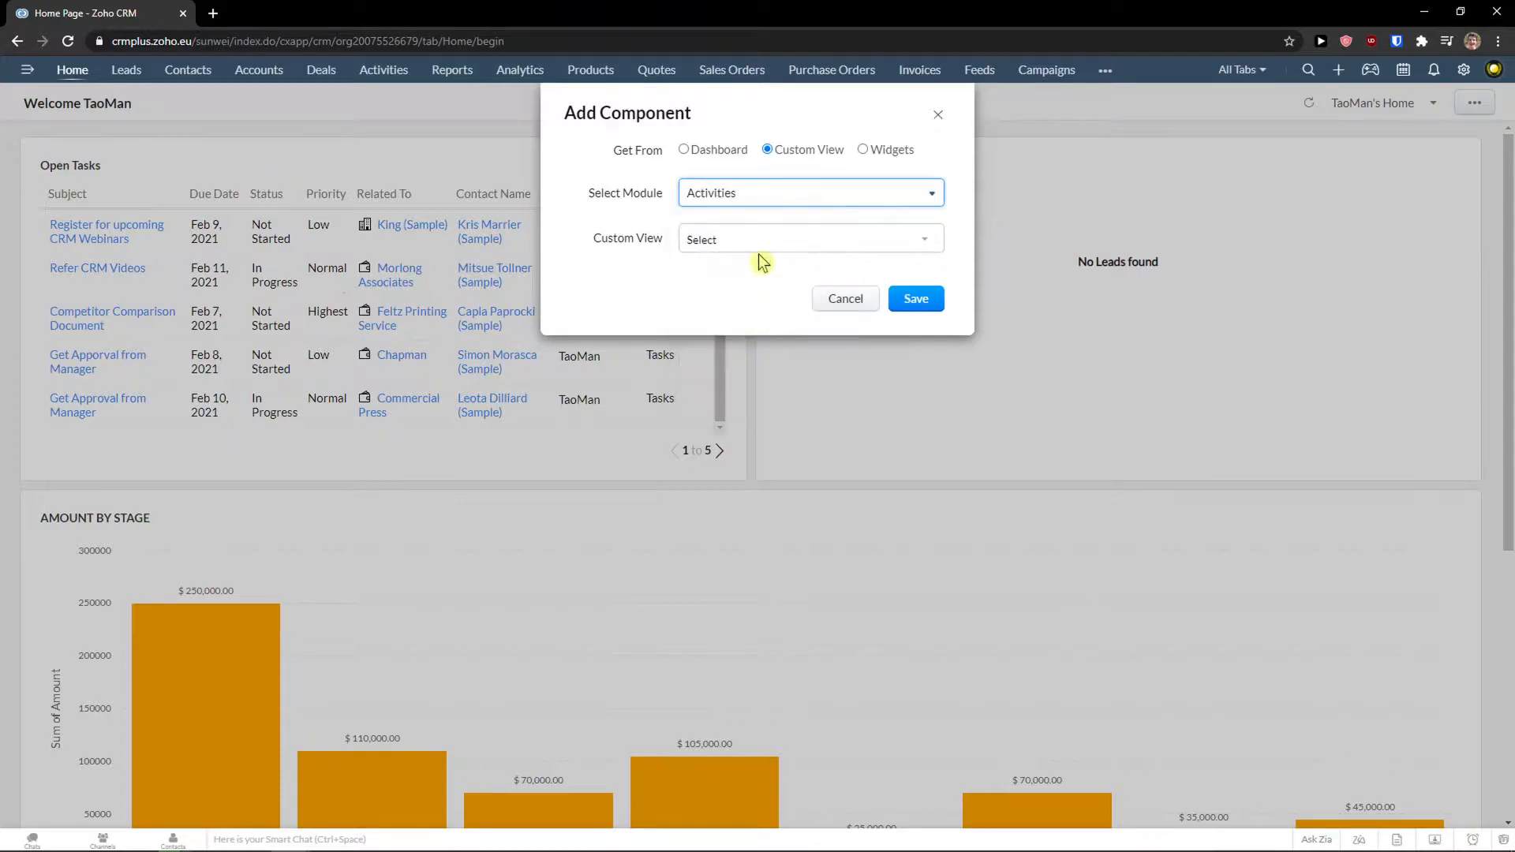
{"action": "left_click", "coordinate": [760, 245]}
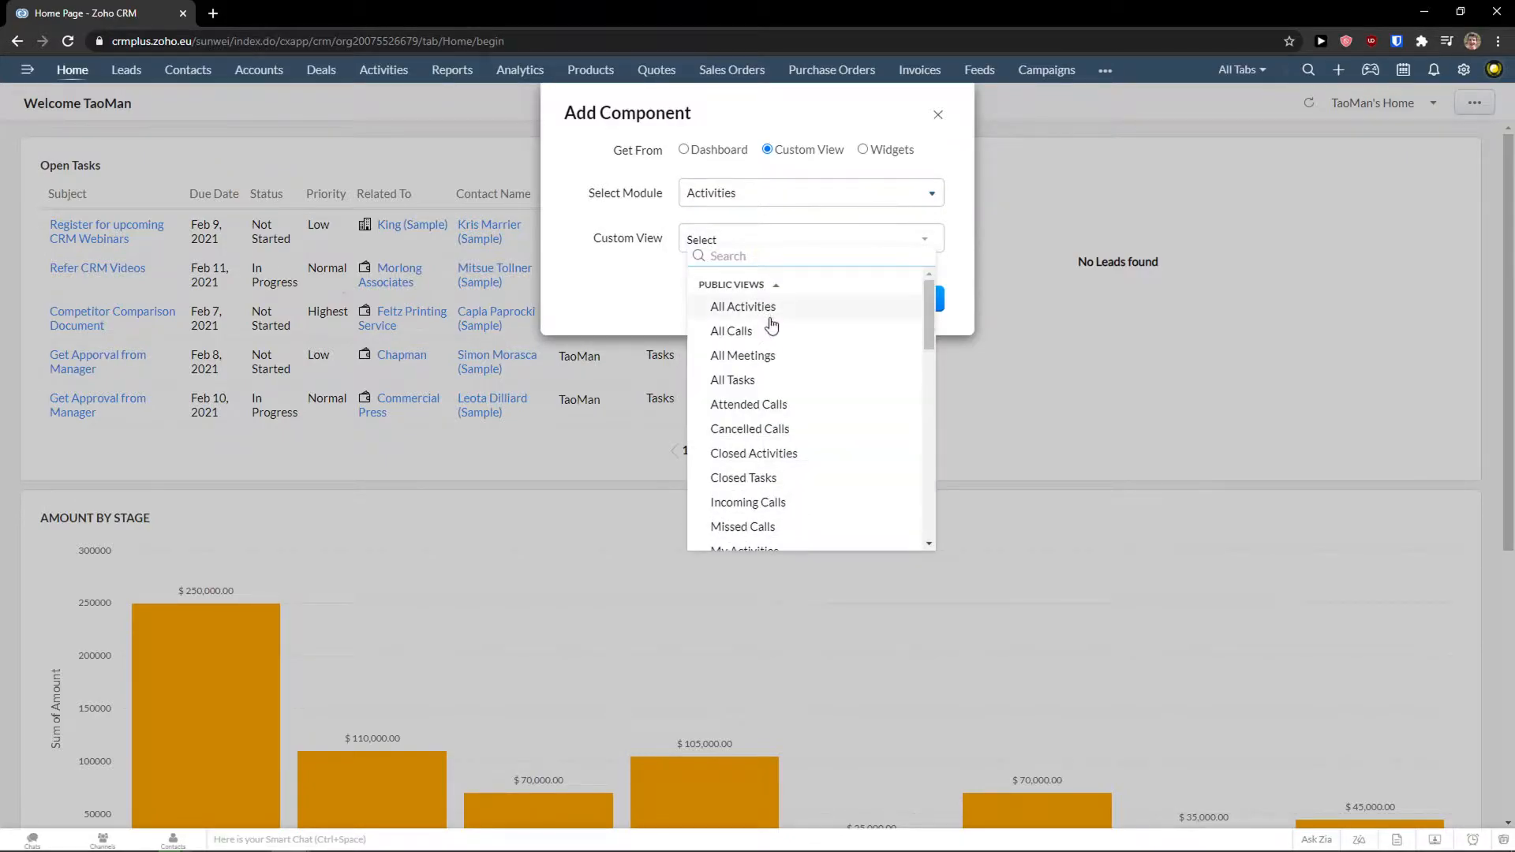
{"action": "scroll", "coordinate": [798, 315], "scroll_direction": "down", "scroll_amount": 3}
{"action": "scroll", "coordinate": [791, 320], "scroll_direction": "down", "scroll_amount": 2}
{"action": "scroll", "coordinate": [785, 324], "scroll_direction": "up", "scroll_amount": 5}
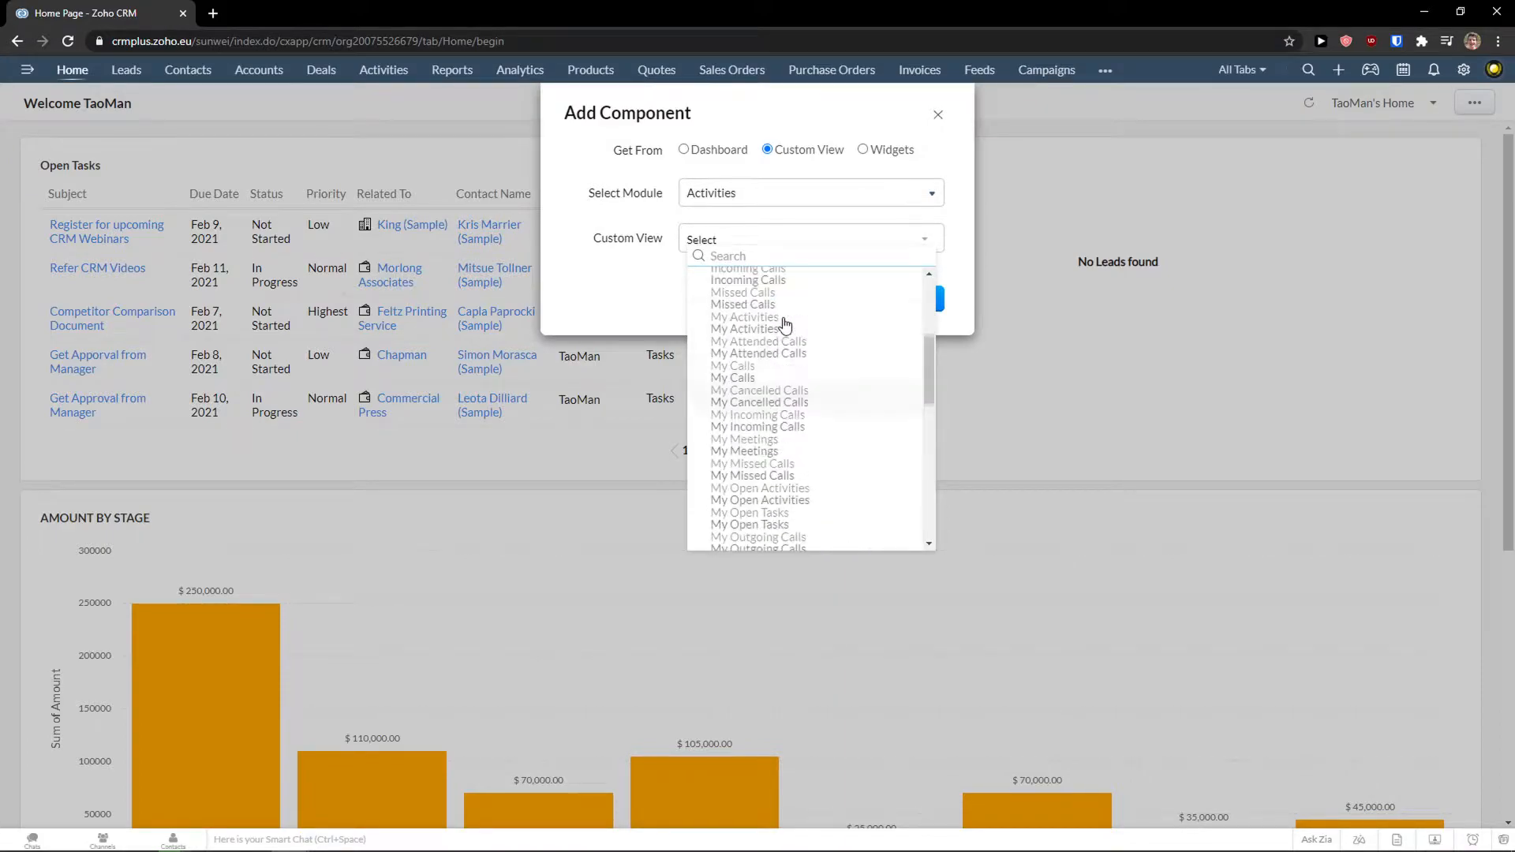
{"action": "left_click", "coordinate": [764, 313]}
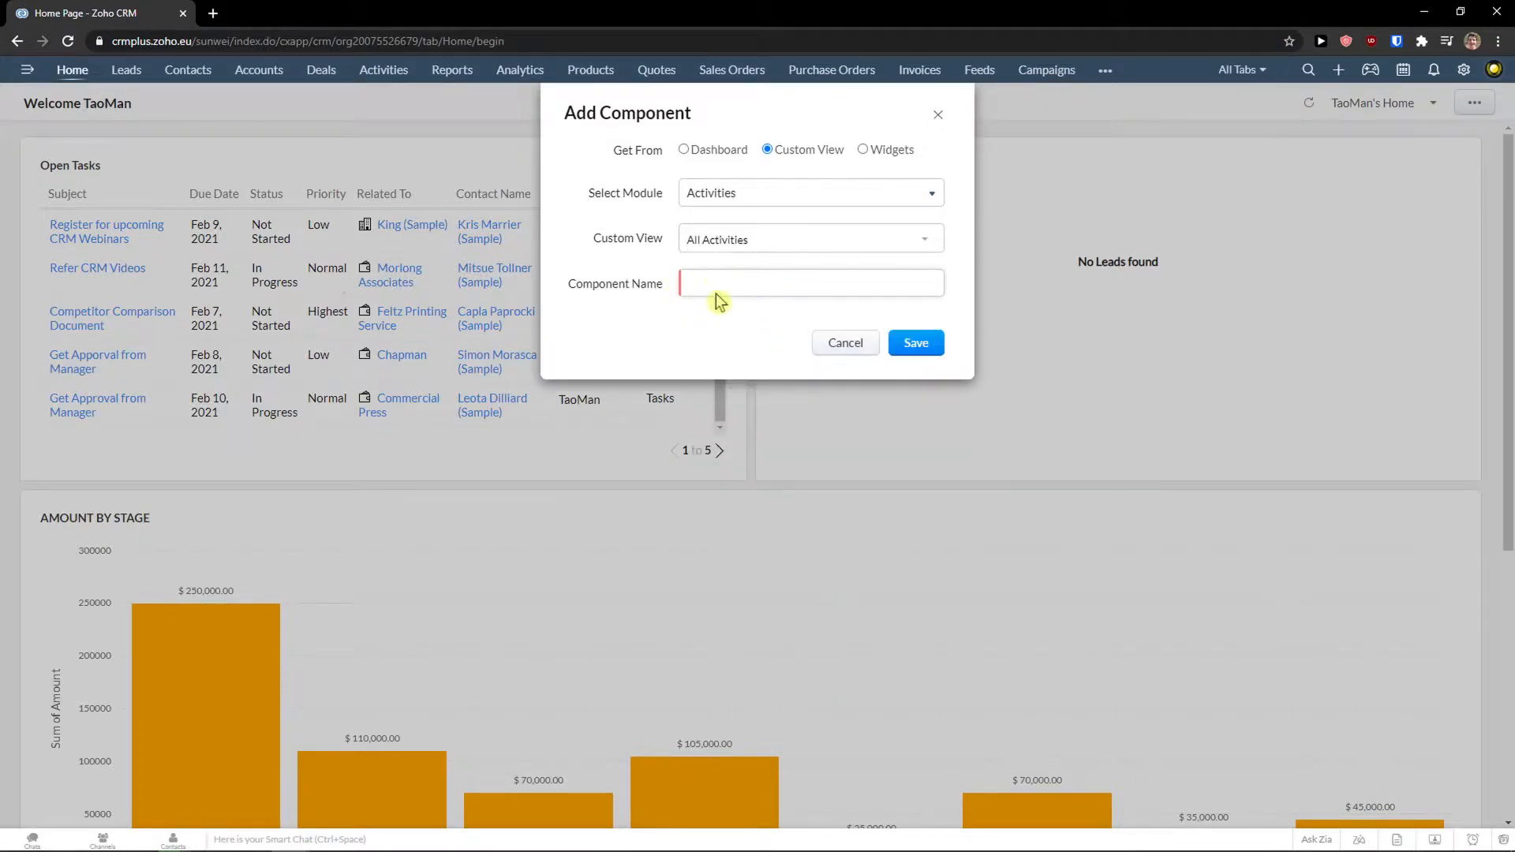
{"action": "type", "text": "Just Activities"}
{"action": "left_click", "coordinate": [914, 343]}
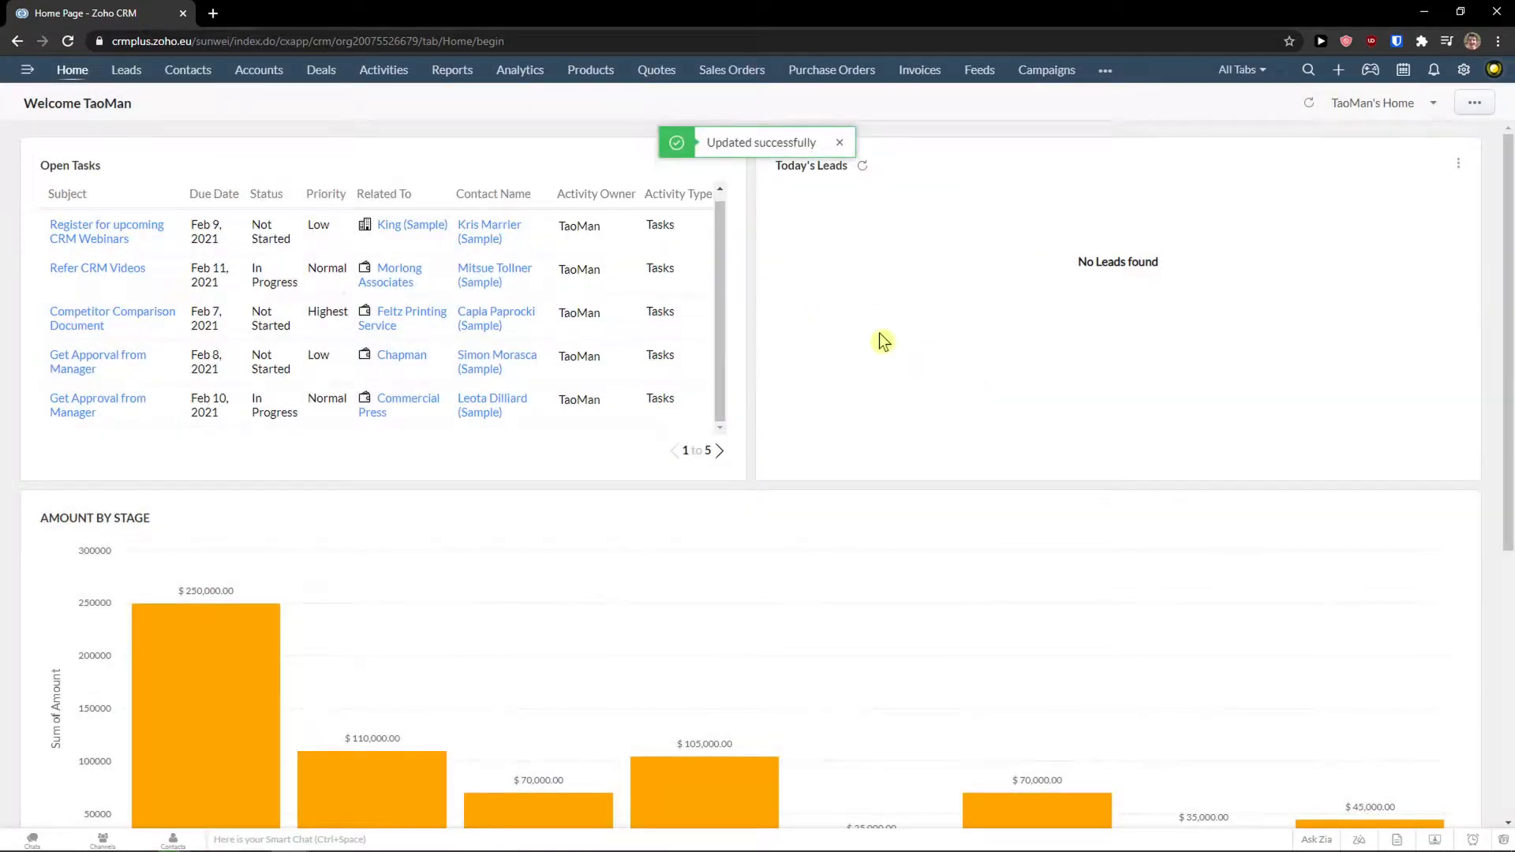
{"action": "scroll", "coordinate": [887, 339], "scroll_direction": "down", "scroll_amount": 5}
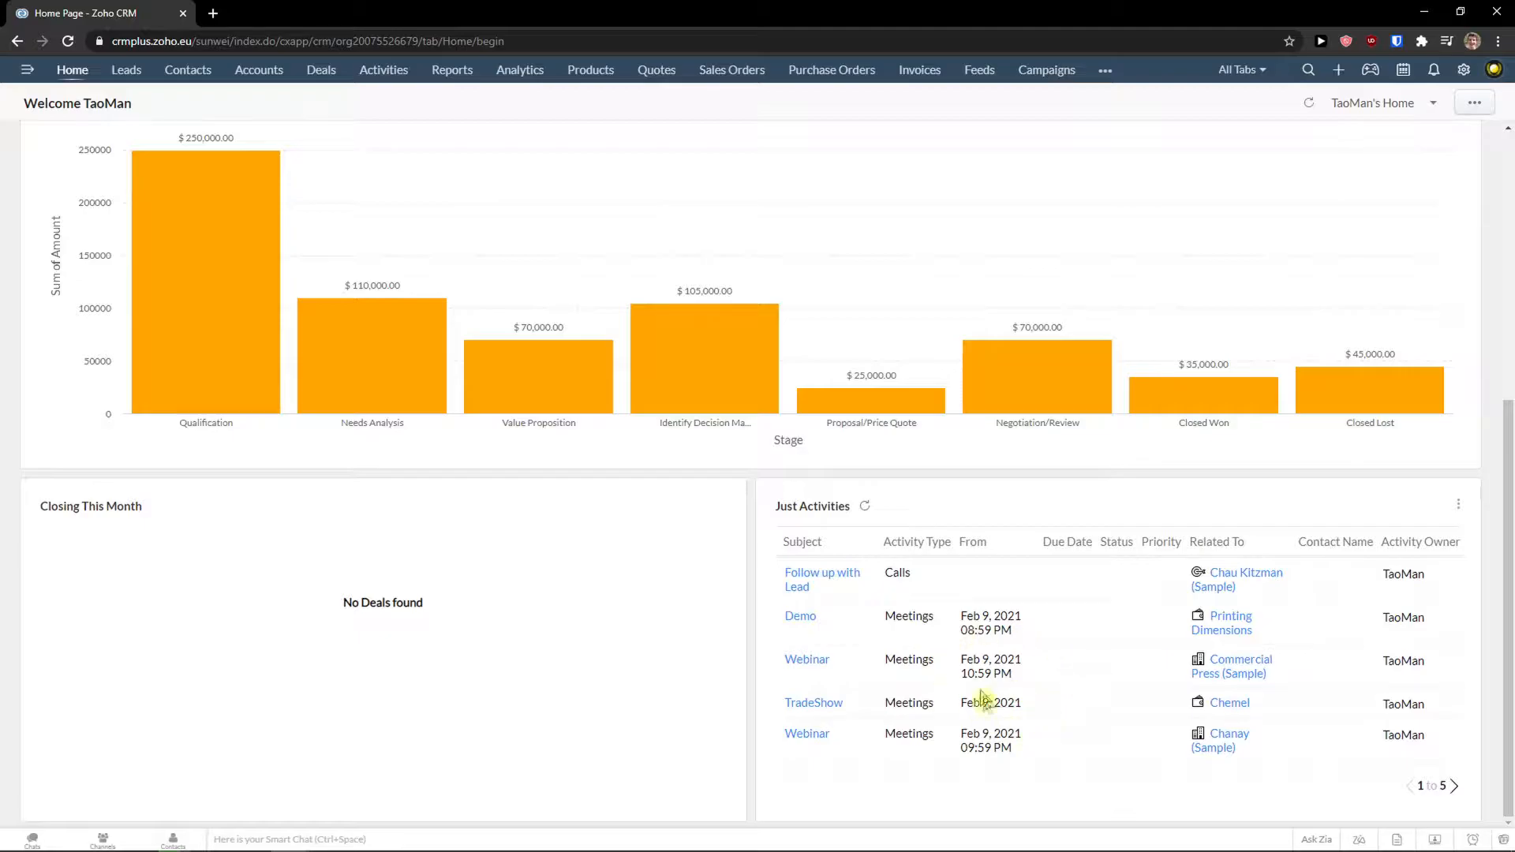
Reorder the home page with Today's Leads top-left and Open Tasks top-right, and save the layout.
{"action": "scroll", "coordinate": [951, 714], "scroll_direction": "up", "scroll_amount": 5}
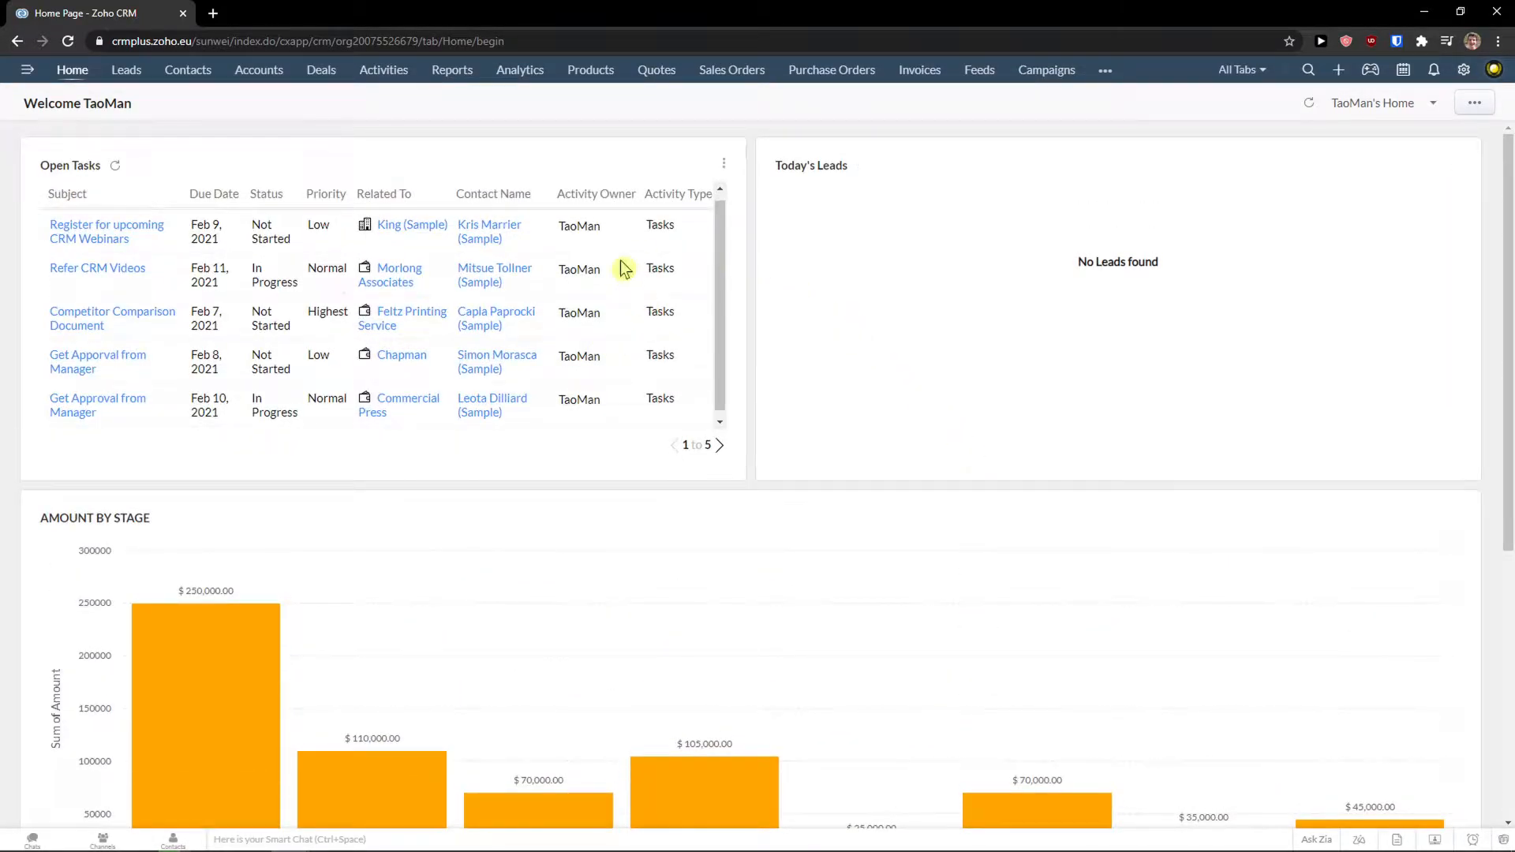
{"action": "left_click", "coordinate": [1473, 109]}
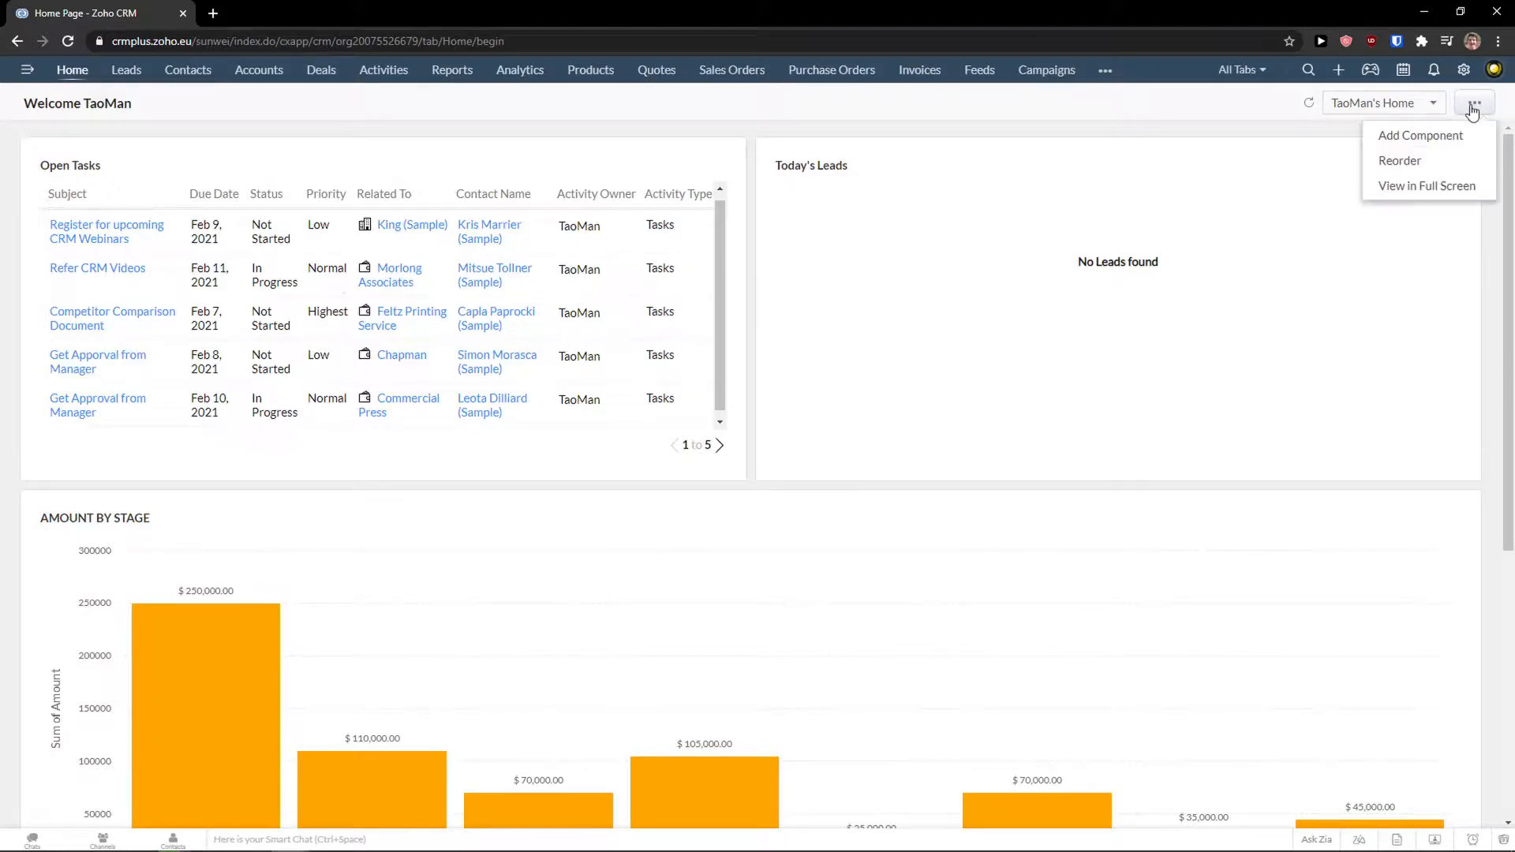
{"action": "left_click", "coordinate": [1424, 158]}
{"action": "mouse_move", "coordinate": [1178, 216]}
{"action": "left_mouse_down"}
{"action": "mouse_move", "coordinate": [652, 295]}
{"action": "mouse_move", "coordinate": [400, 291]}
{"action": "mouse_move", "coordinate": [1176, 238]}
{"action": "mouse_move", "coordinate": [1161, 228]}
{"action": "left_mouse_up"}
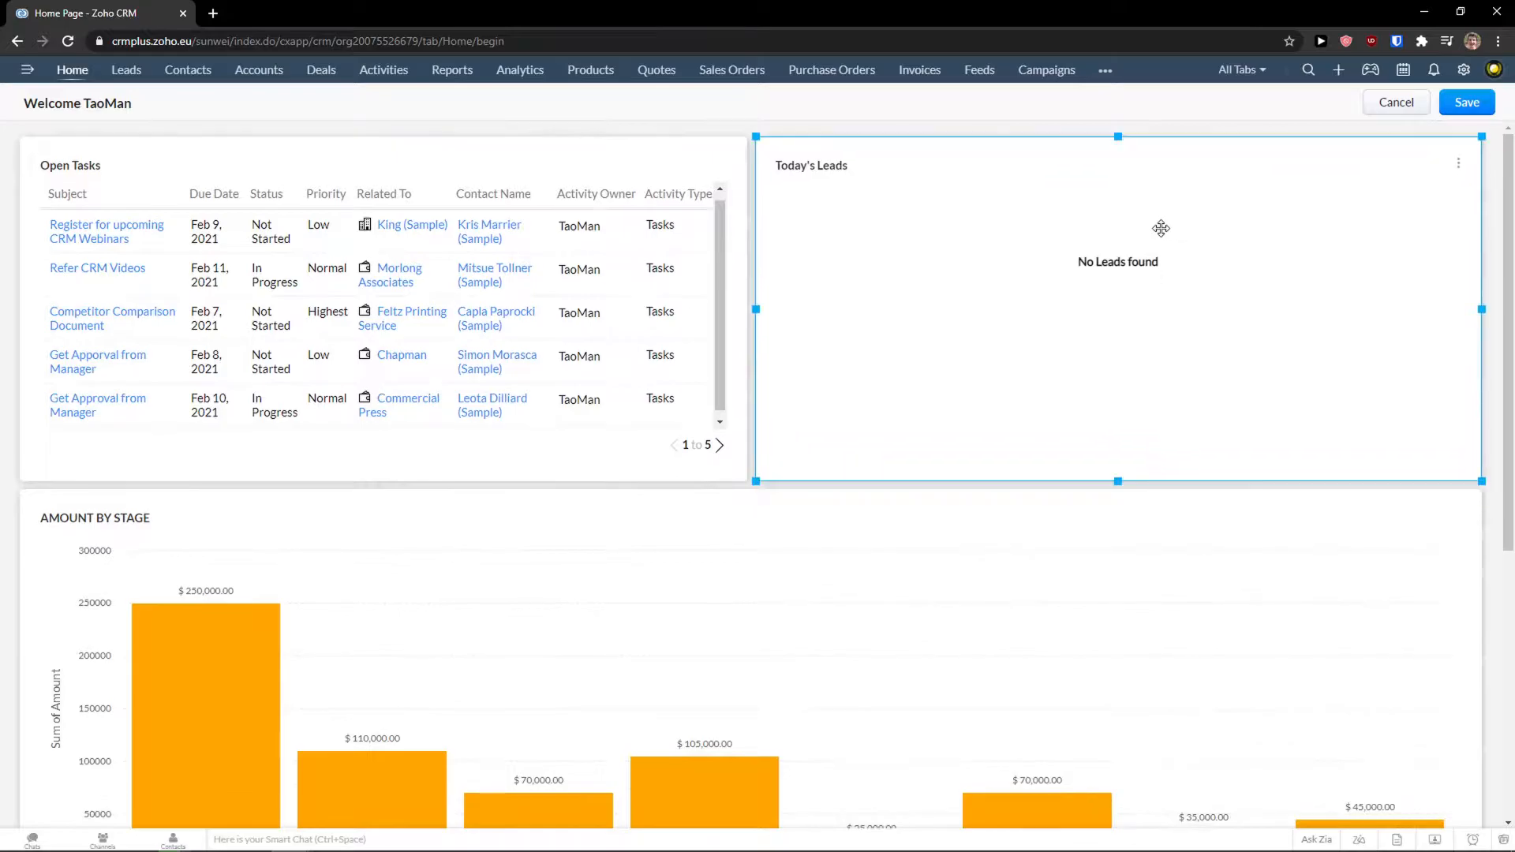
{"action": "left_click_drag", "start_coordinate": [584, 296], "coordinate": [1295, 323]}
{"action": "left_click_drag", "start_coordinate": [1118, 520], "coordinate": [343, 217]}
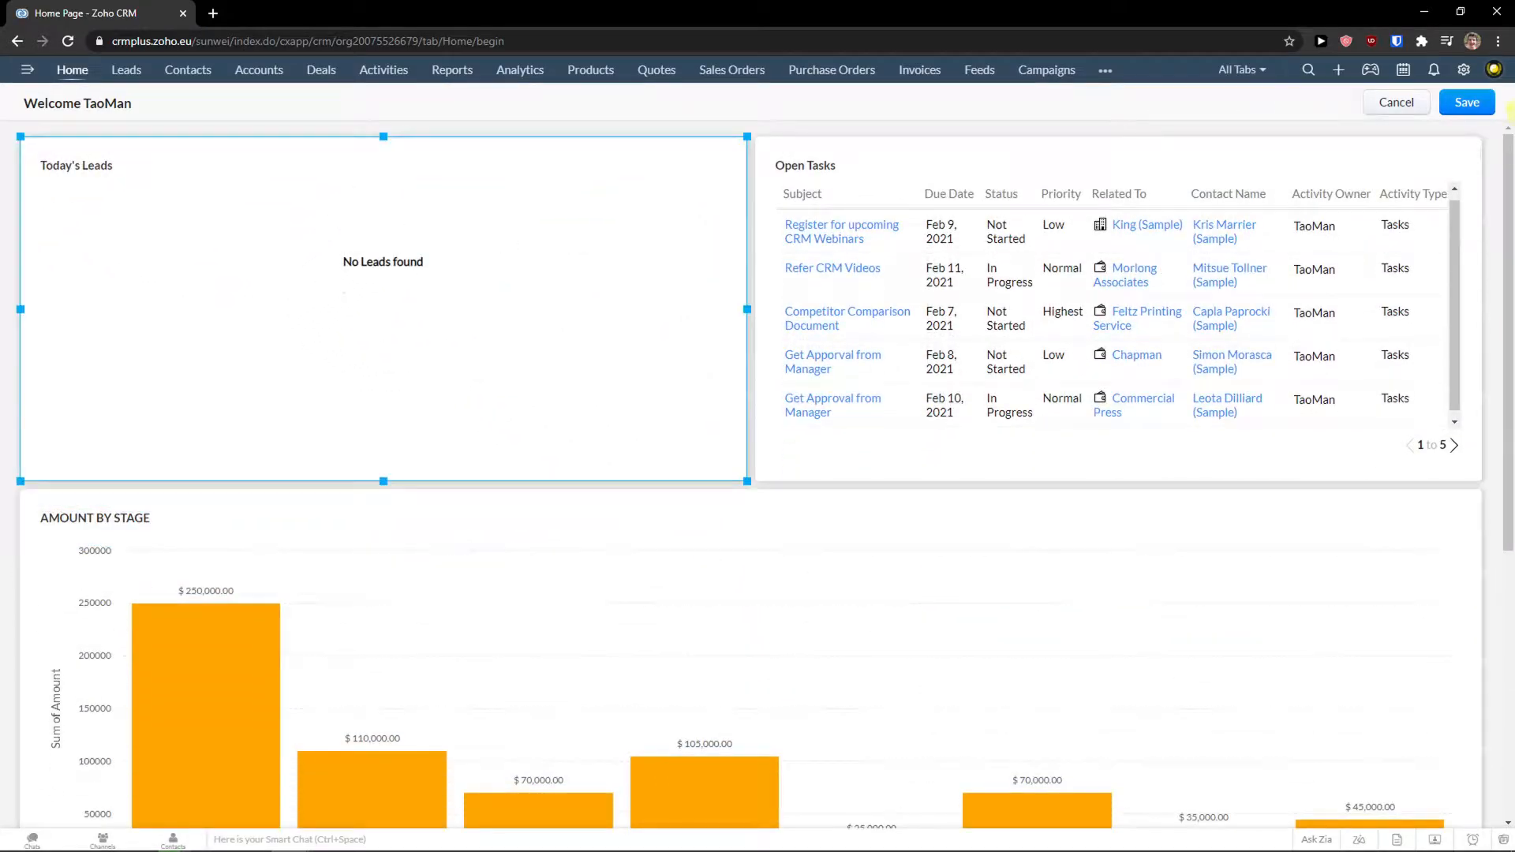
{"action": "left_click", "coordinate": [1467, 102]}
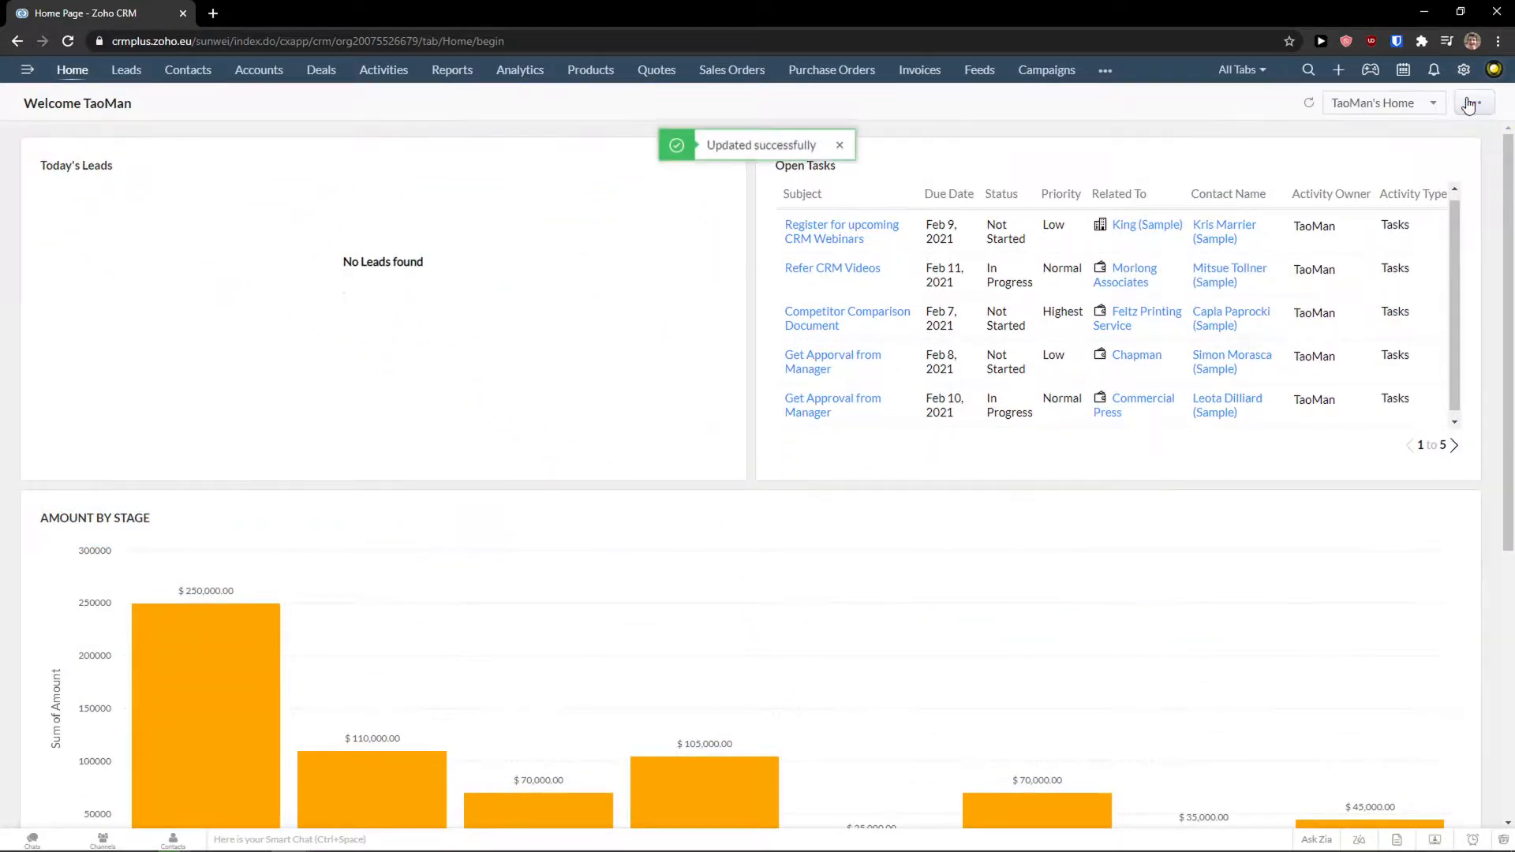
{"action": "left_click", "coordinate": [1415, 109]}
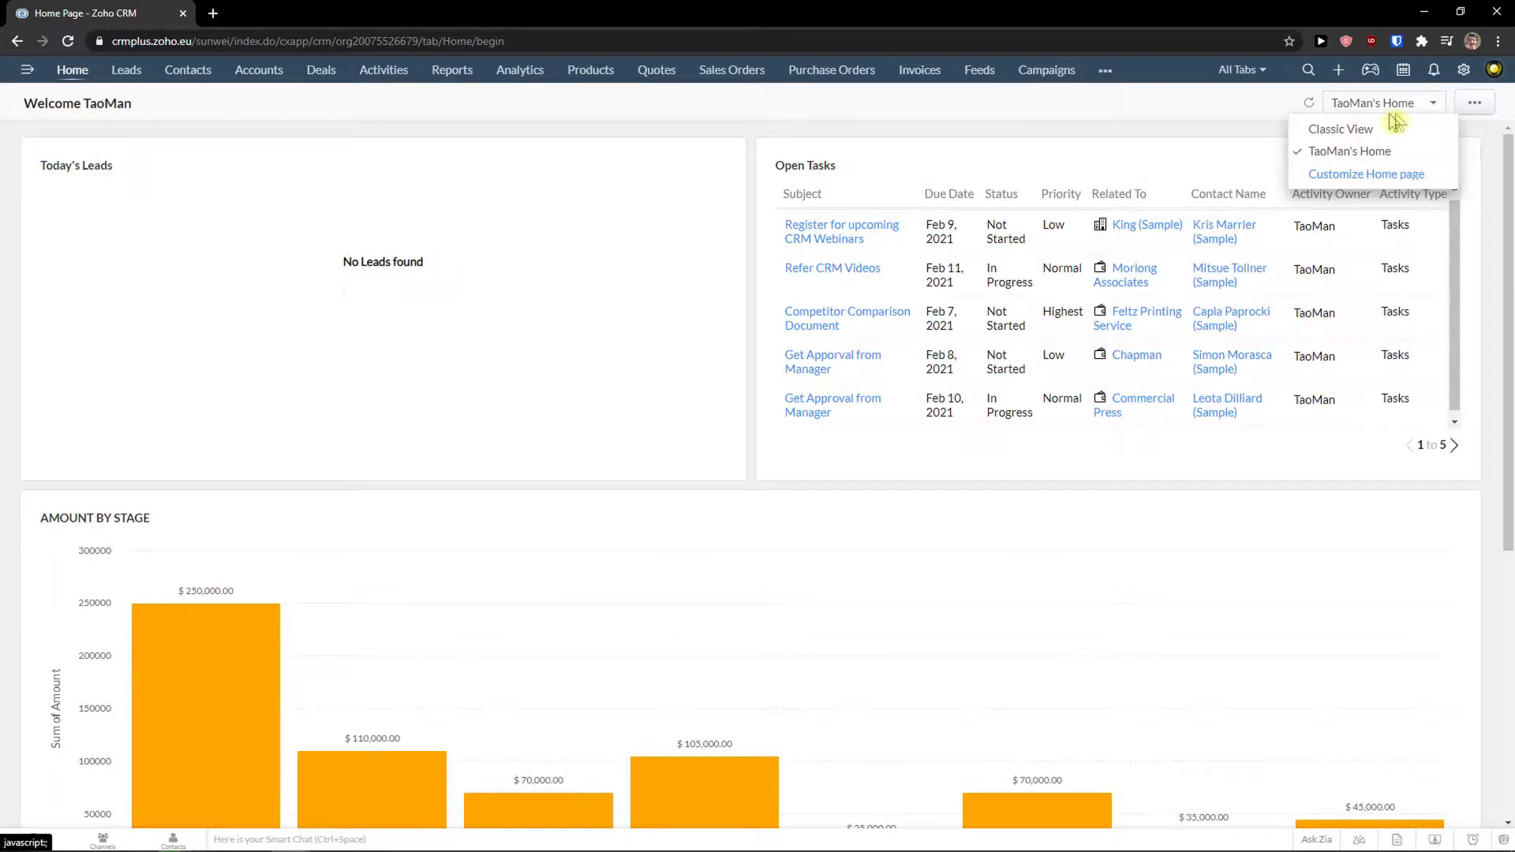
Switch the home page to Classic View and go to the Leads list.
{"action": "left_click", "coordinate": [1342, 128]}
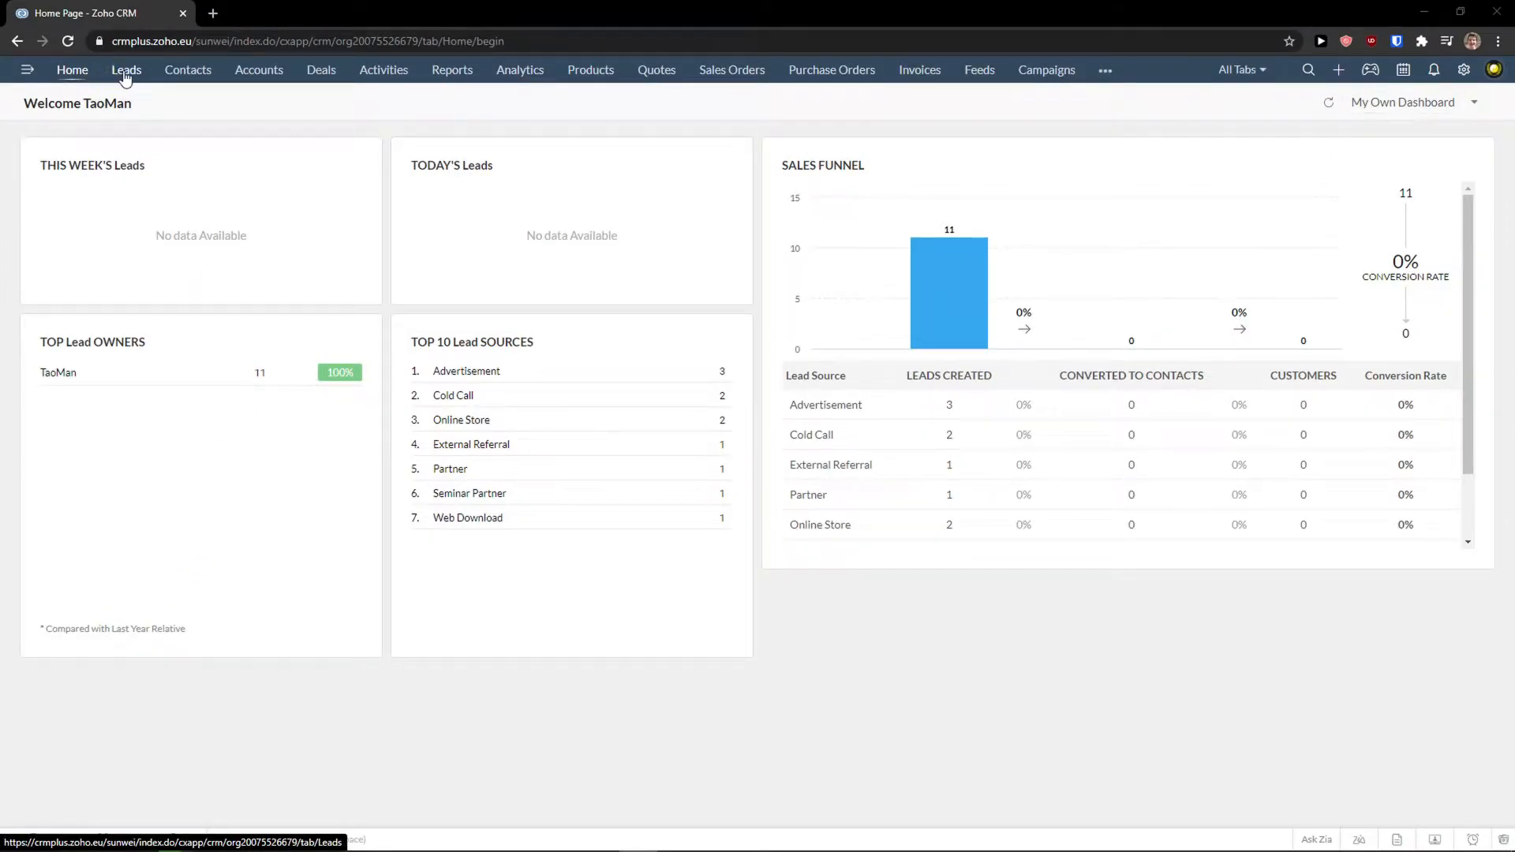
{"action": "left_click", "coordinate": [124, 75]}
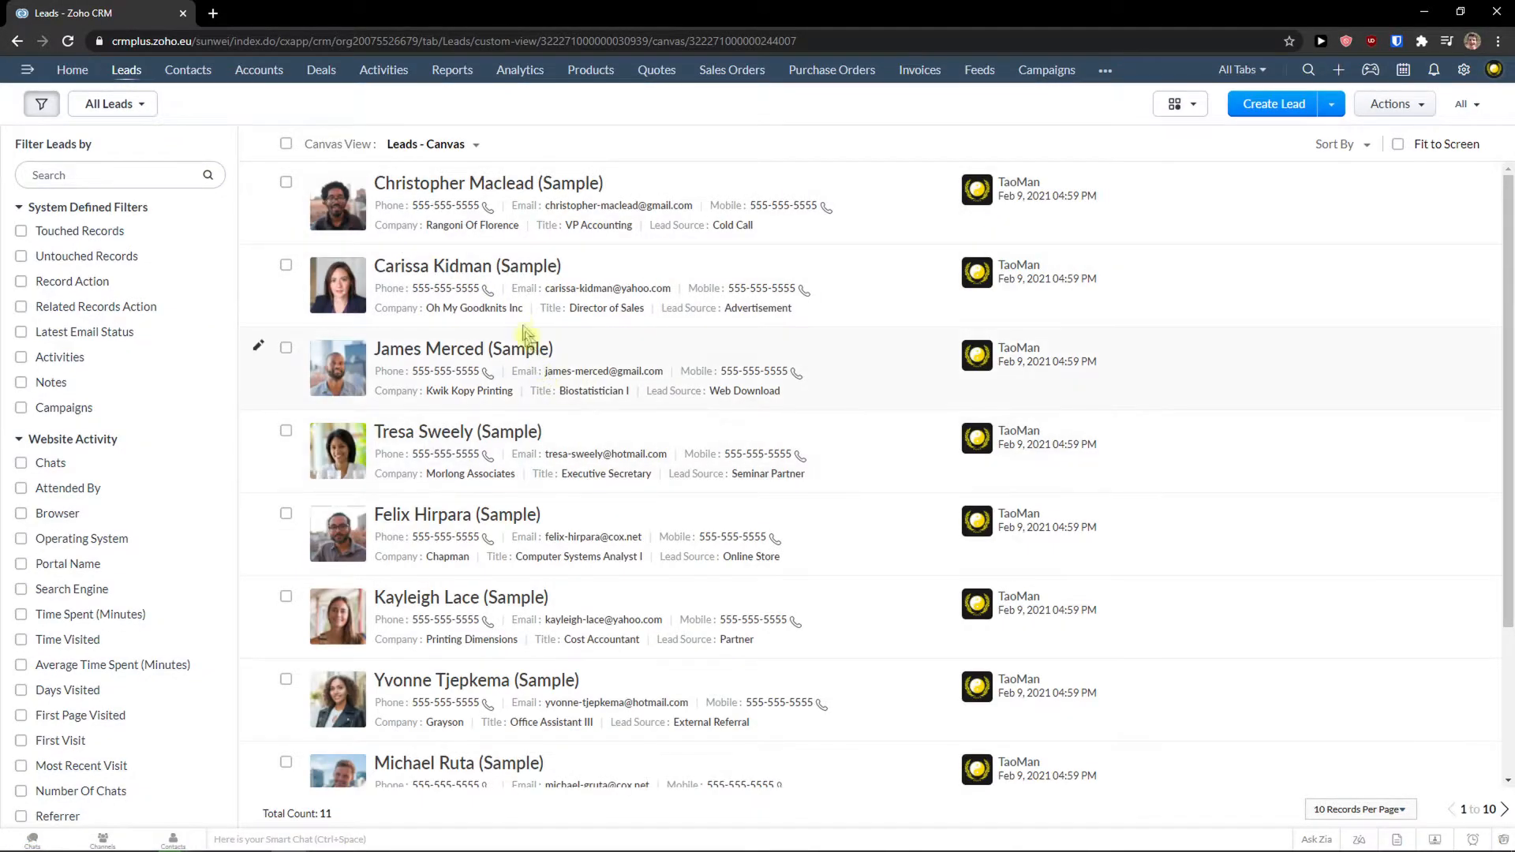
{"action": "scroll", "coordinate": [521, 339], "scroll_direction": "down", "scroll_amount": 3}
{"action": "scroll", "coordinate": [485, 332], "scroll_direction": "up", "scroll_amount": 3}
Start a new lead under the current owner and enter the lead's first name and e-mail.
{"action": "left_click", "coordinate": [1288, 113]}
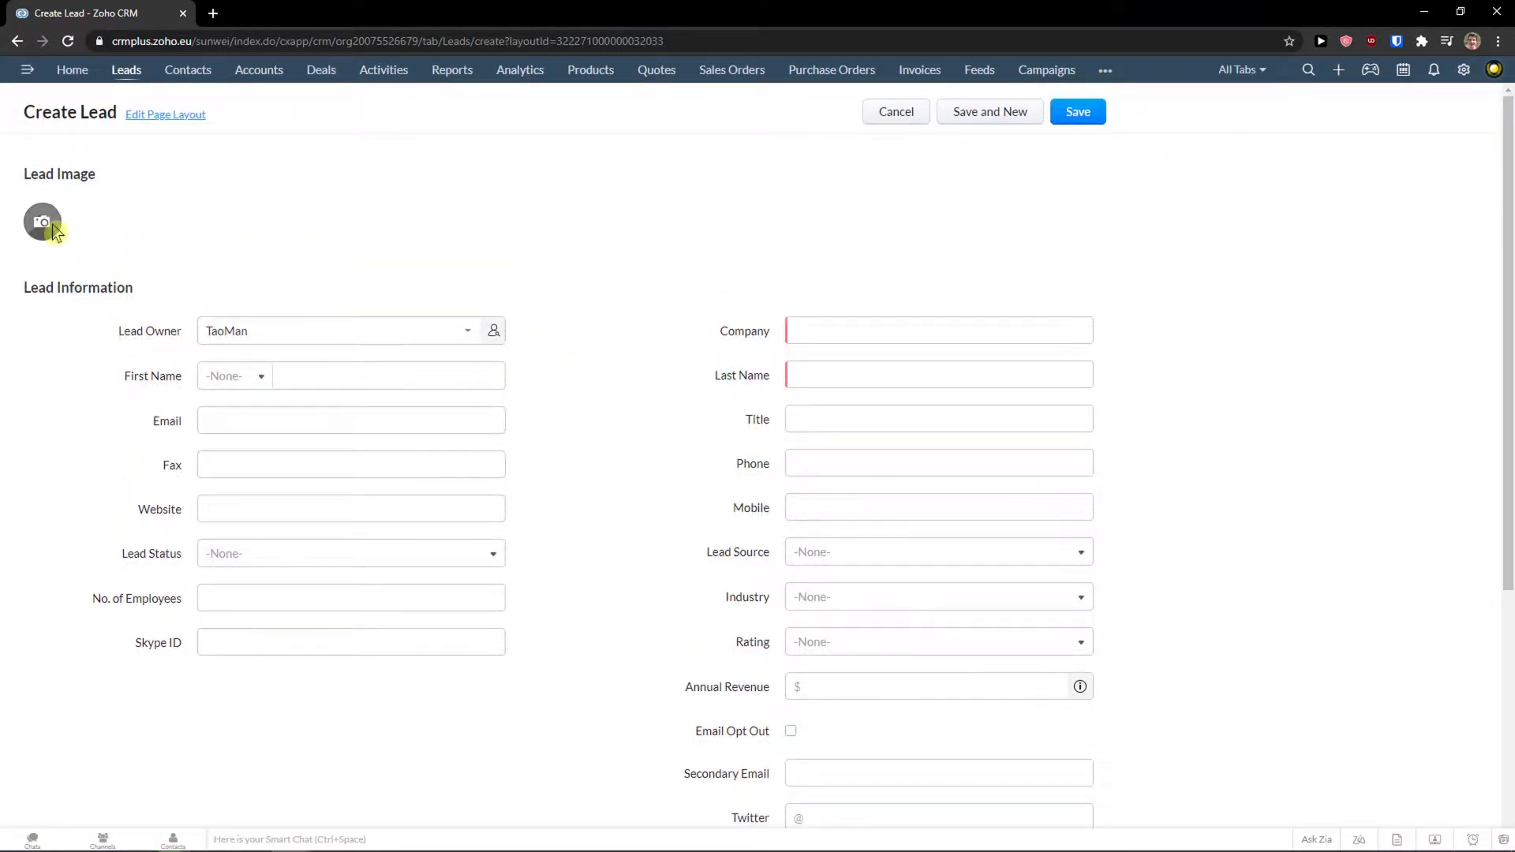
{"action": "left_click", "coordinate": [330, 339]}
{"action": "left_click", "coordinate": [143, 376]}
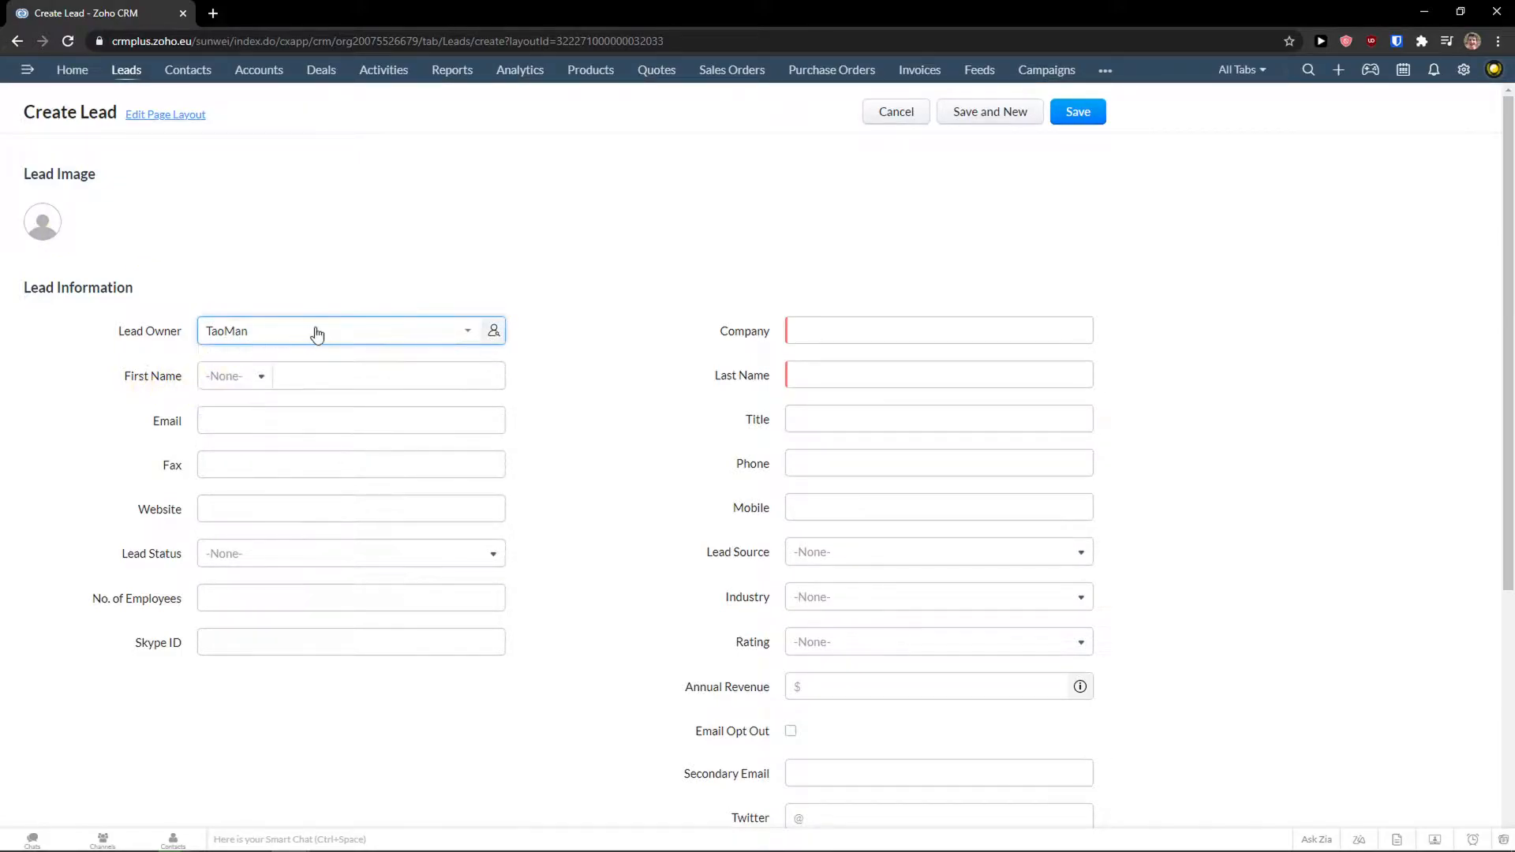
{"action": "left_click", "coordinate": [306, 374]}
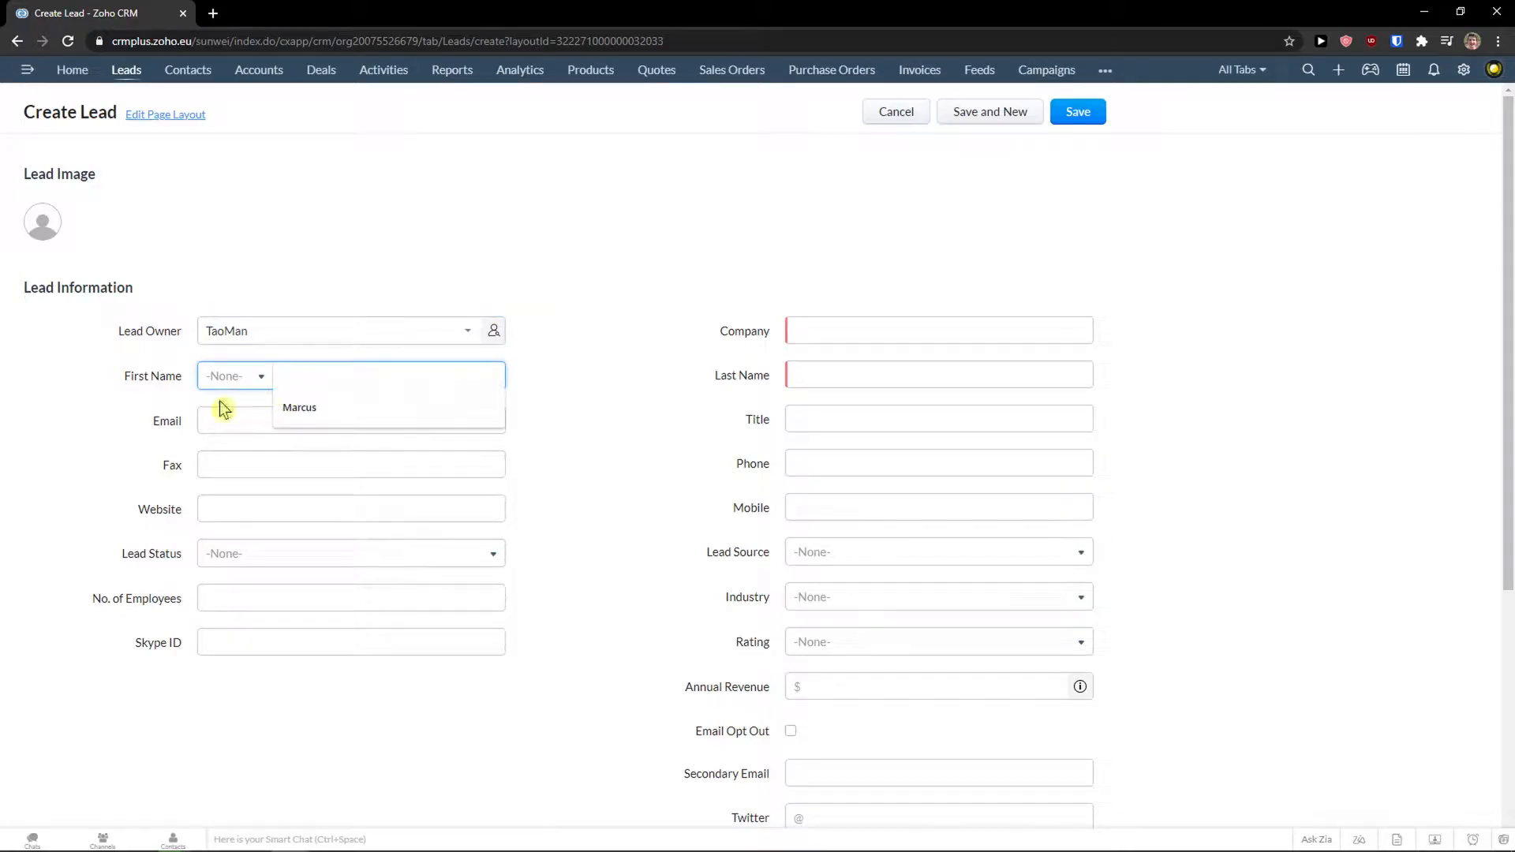
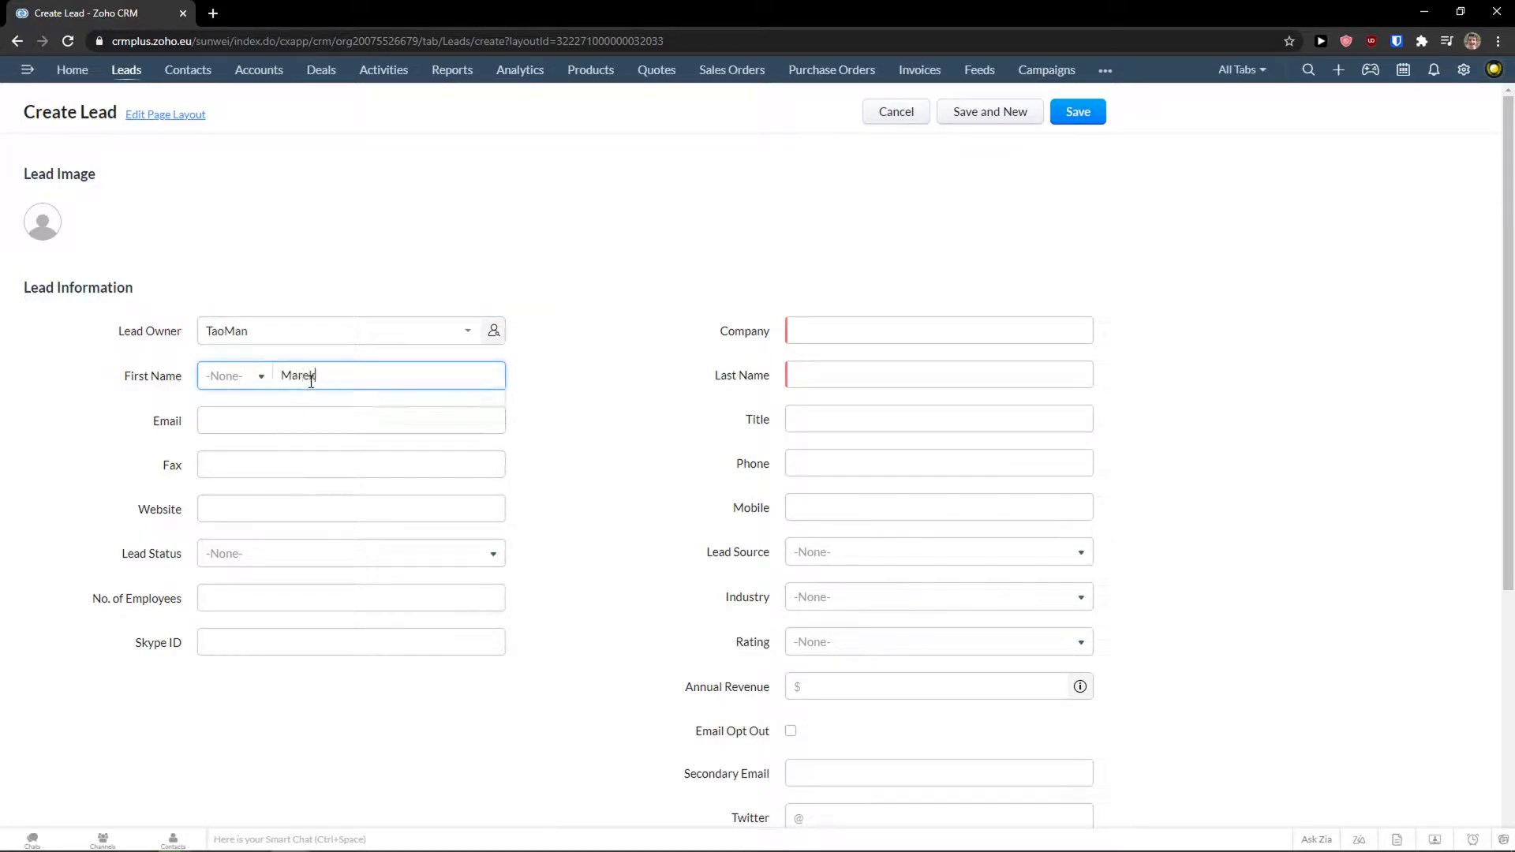
{"action": "key", "text": "Tab"}
{"action": "key", "text": "Tab"}
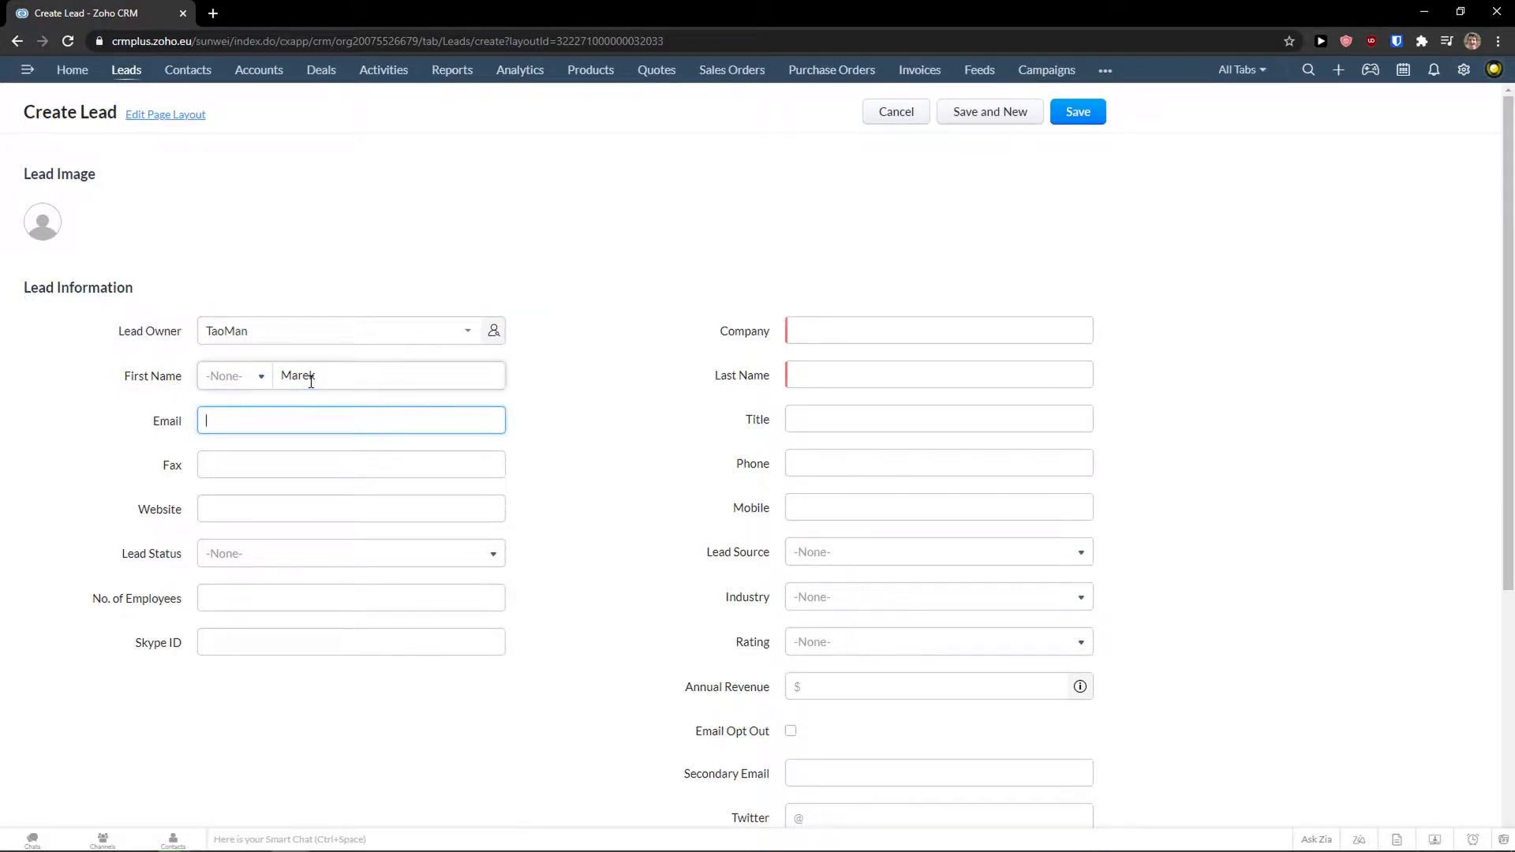
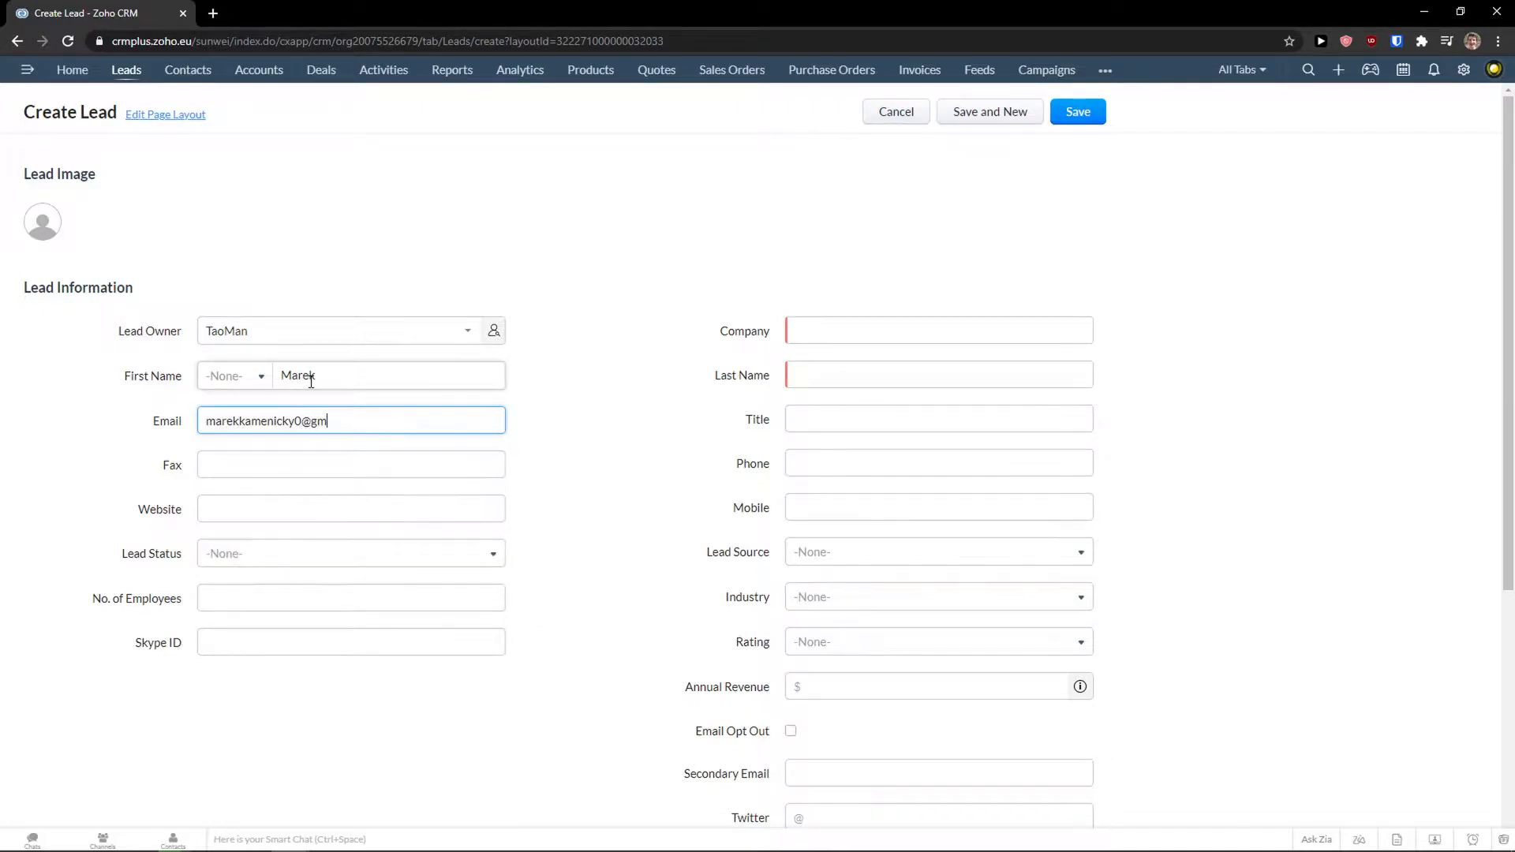
{"action": "left_click", "coordinate": [302, 419]}
{"action": "type", "text": "0"}
{"action": "left_click", "coordinate": [69, 470]}
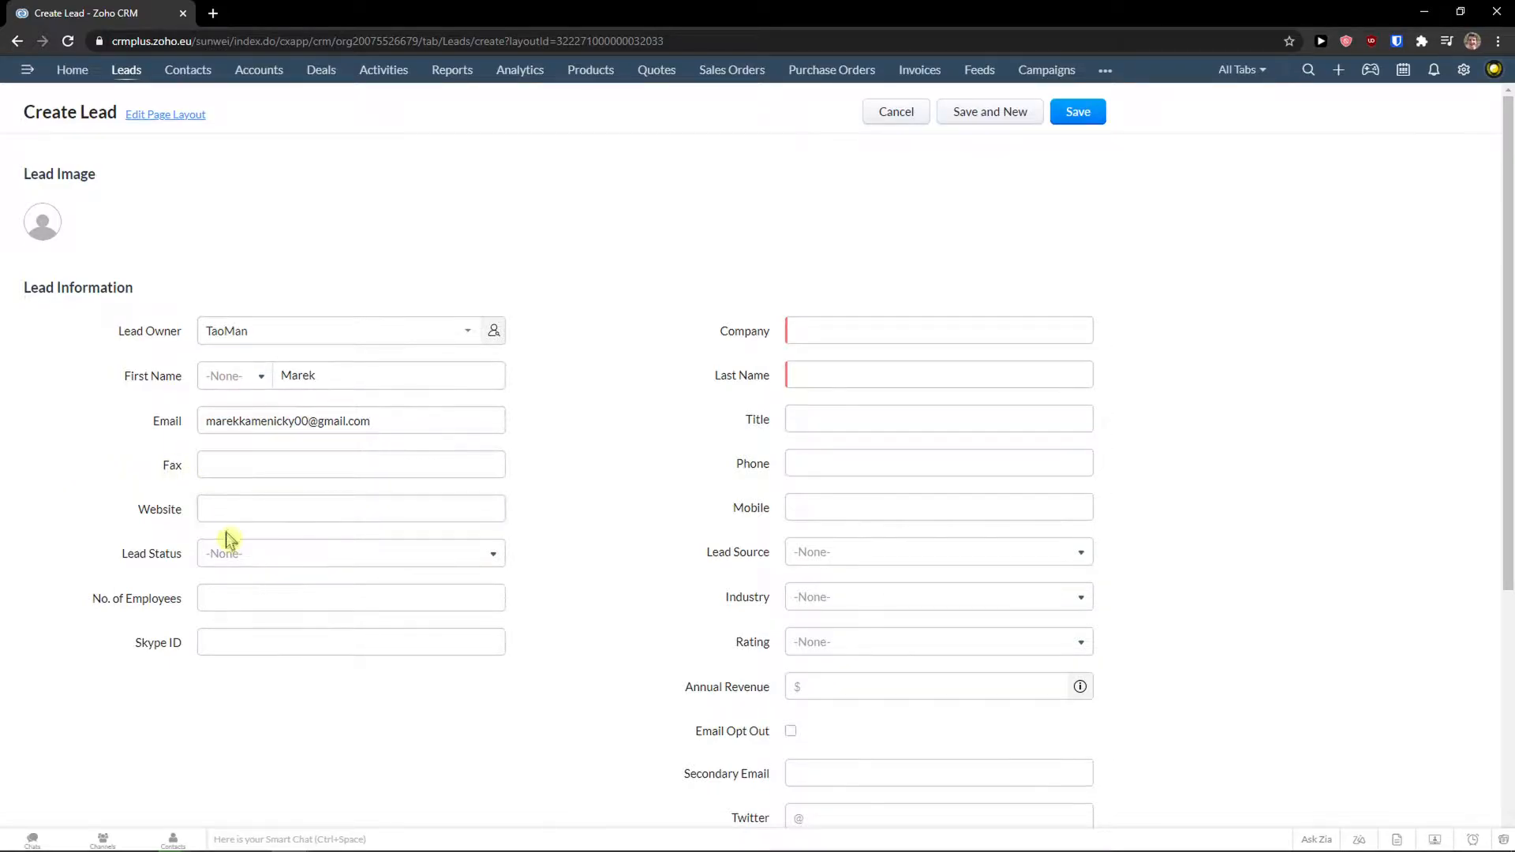
Set the lead status to Contacted.
{"action": "left_click", "coordinate": [225, 553]}
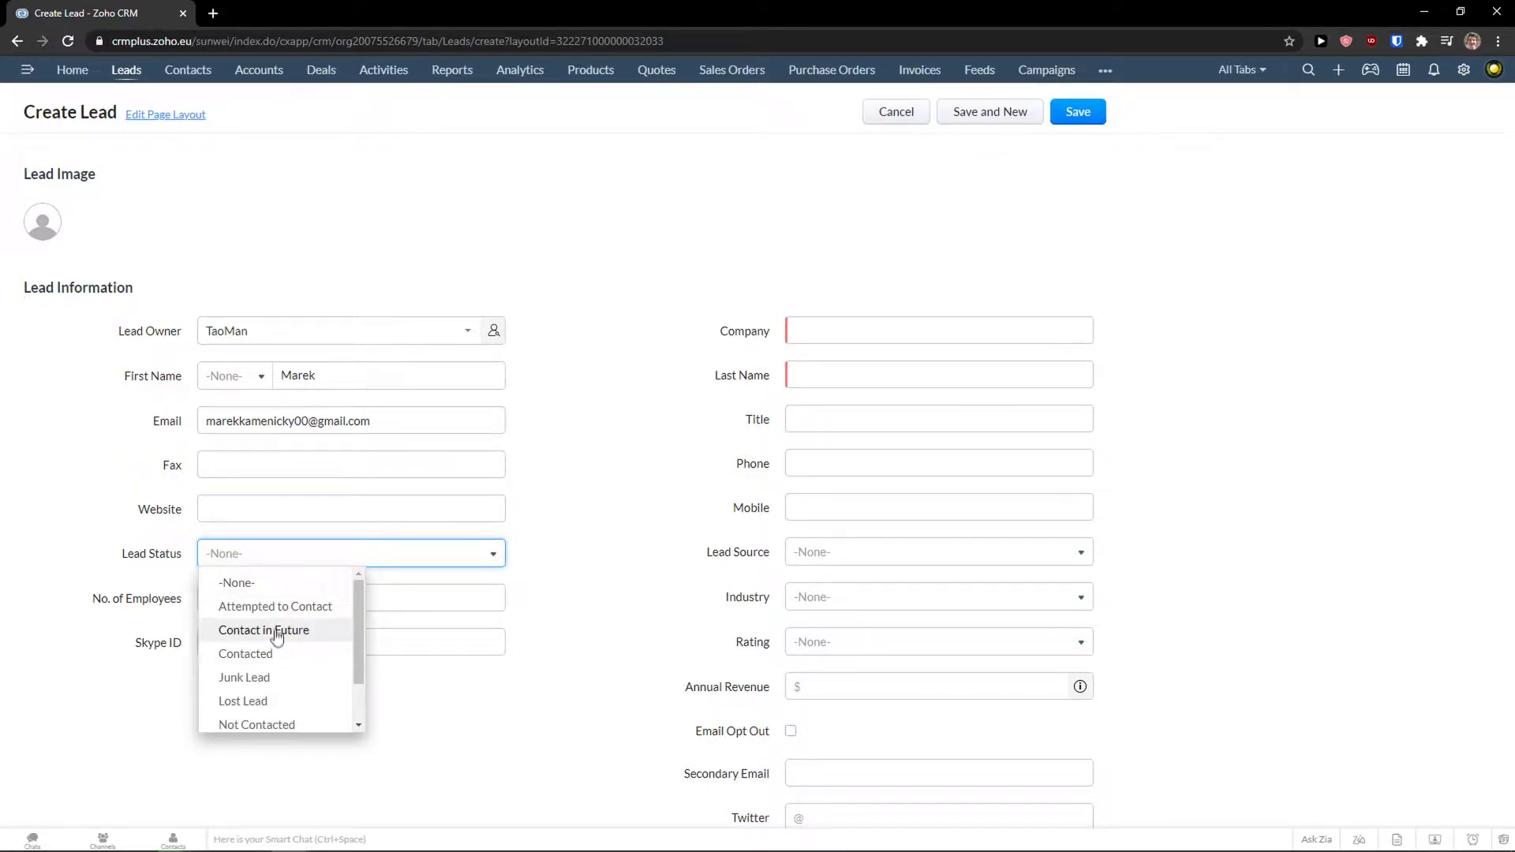
{"action": "left_click_drag", "start_coordinate": [360, 636], "coordinate": [360, 644]}
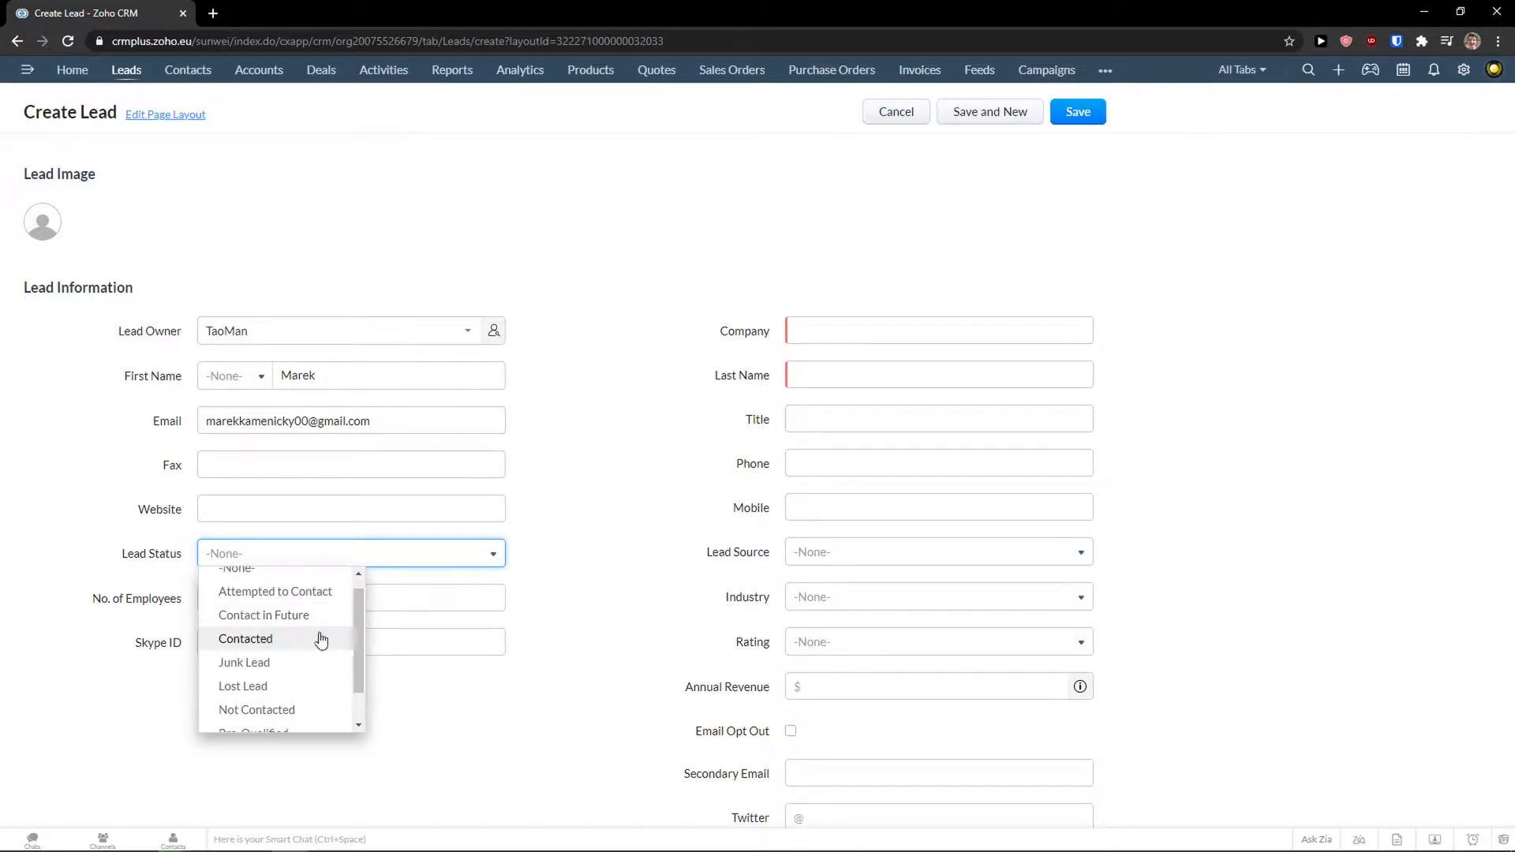
{"action": "scroll", "coordinate": [304, 643], "scroll_direction": "down", "scroll_amount": 1}
{"action": "scroll", "coordinate": [290, 655], "scroll_direction": "up", "scroll_amount": 2}
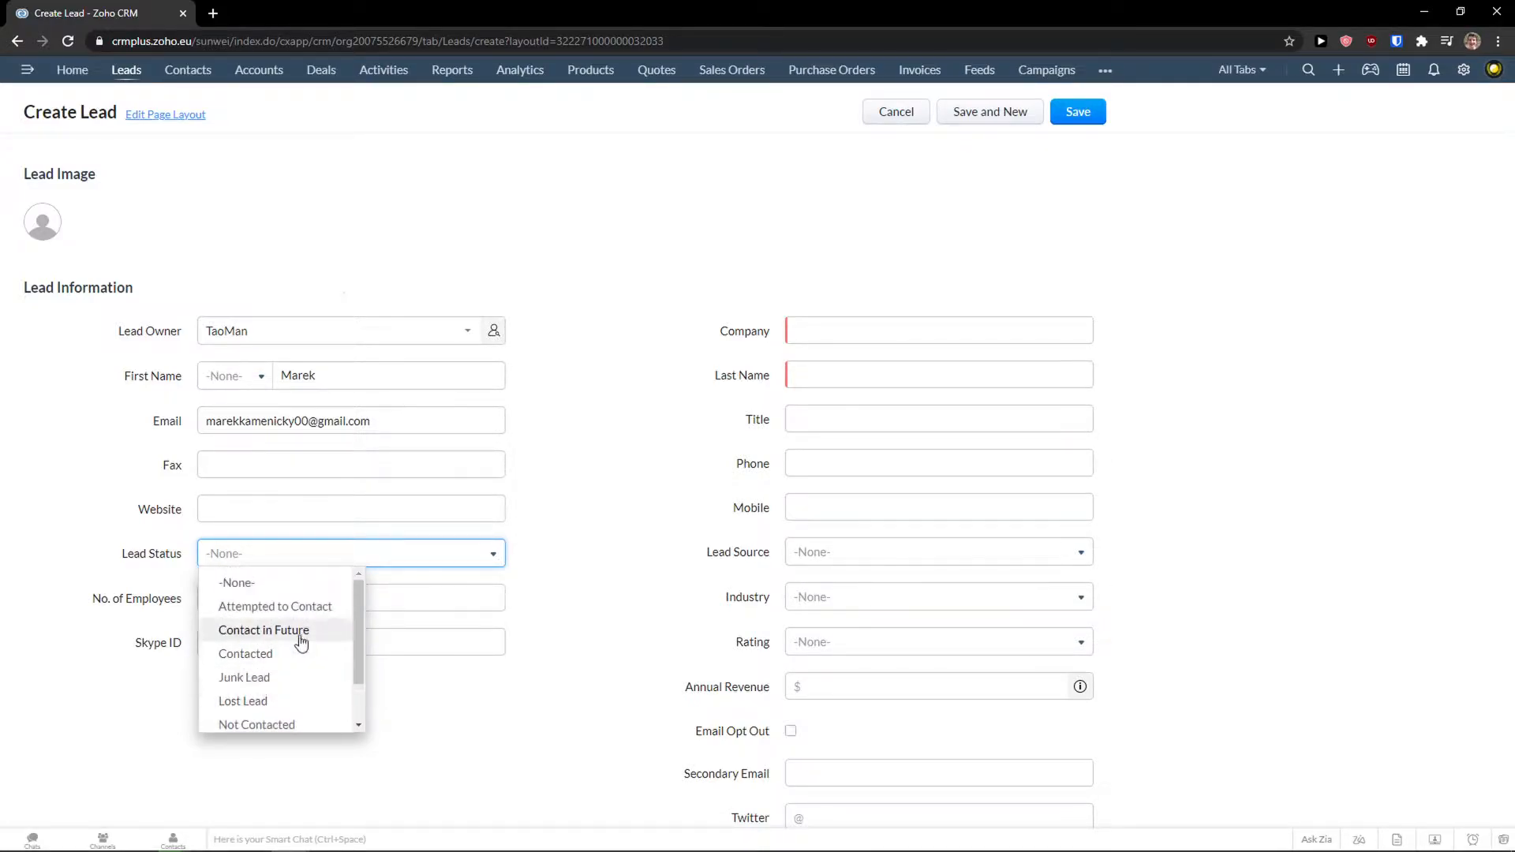
{"action": "left_click", "coordinate": [289, 661]}
{"action": "left_click", "coordinate": [233, 598]}
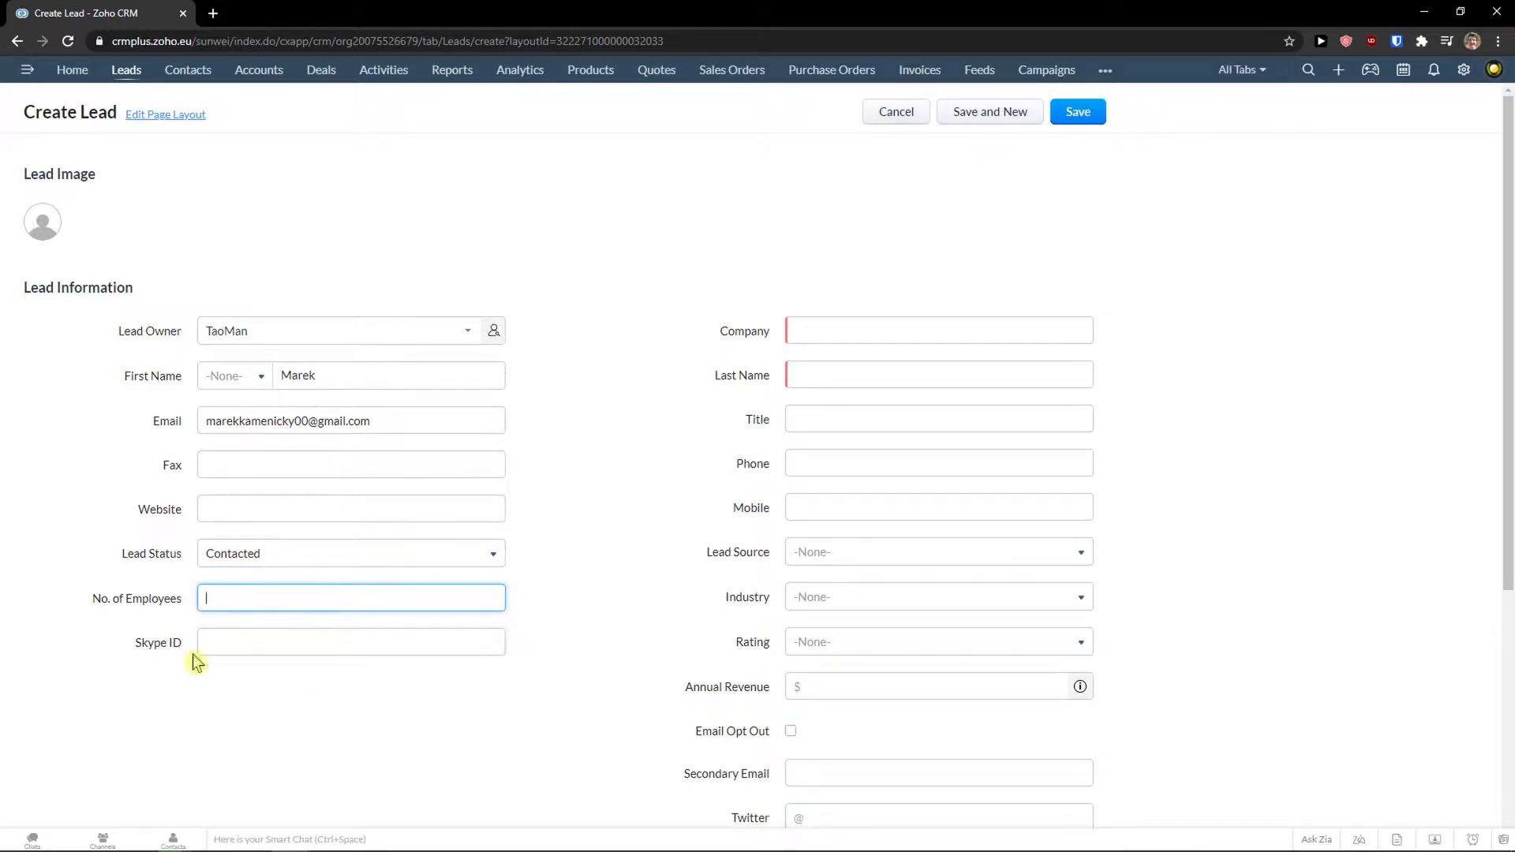
Enter the company 'Sun wei s.r.o.' and the lead's last name.
{"action": "left_click", "coordinate": [884, 329]}
{"action": "left_click", "coordinate": [801, 308]}
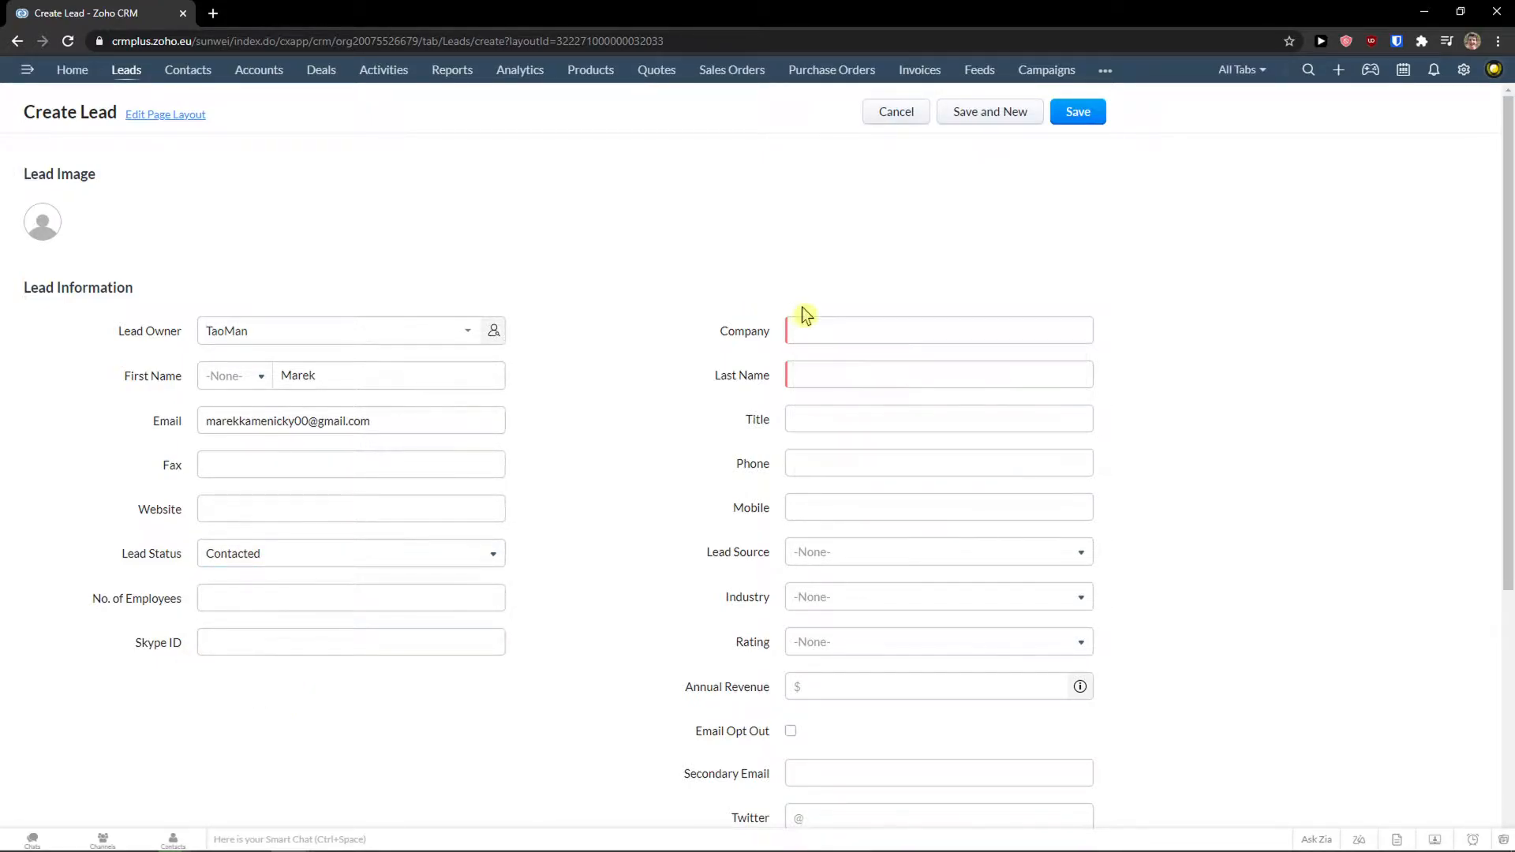
{"action": "left_click", "coordinate": [817, 326]}
{"action": "type", "text": "Sun"}
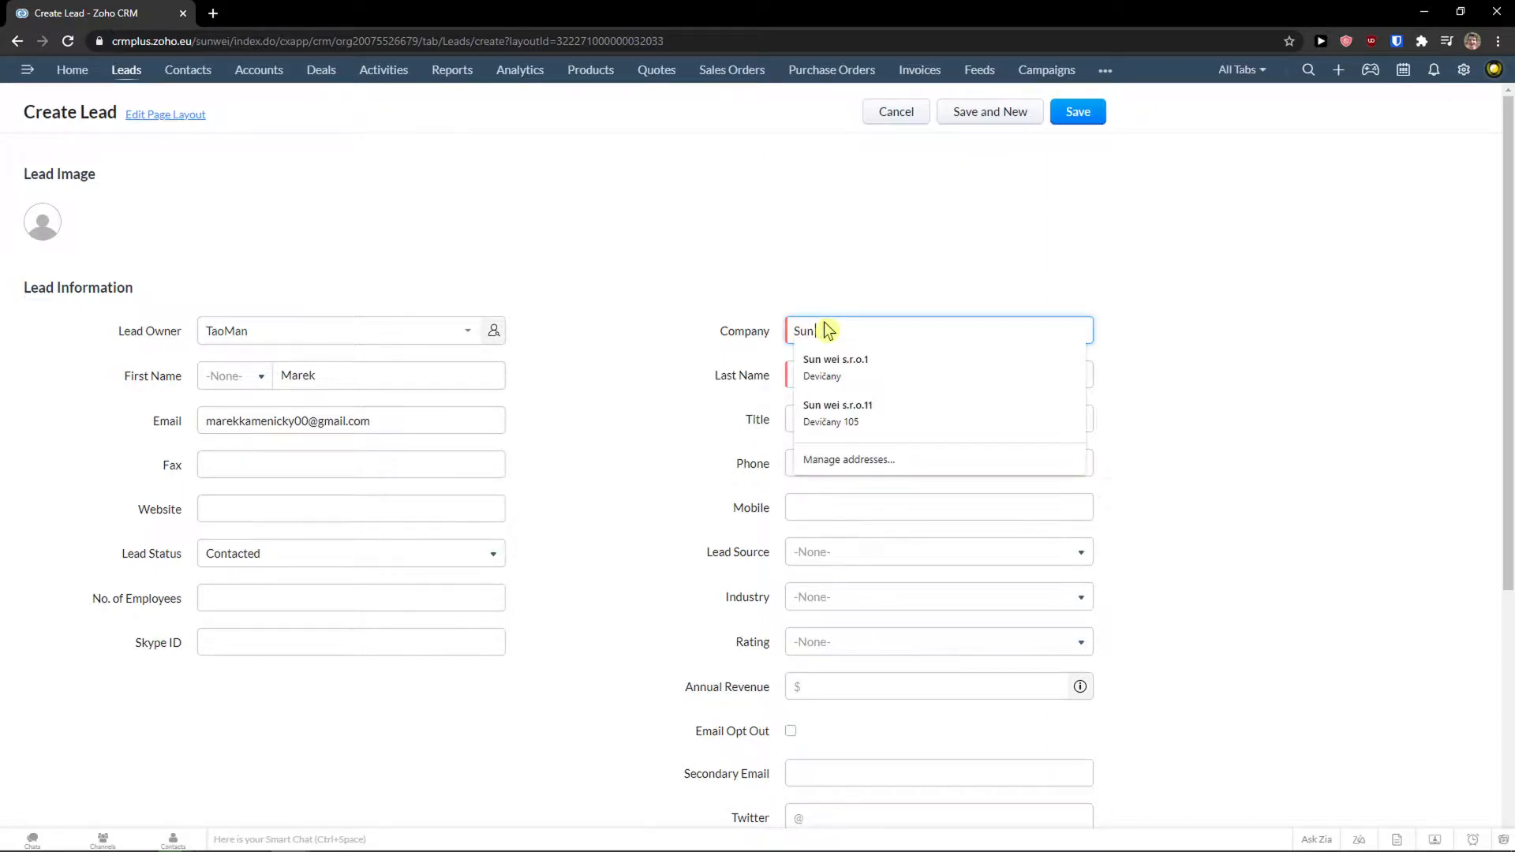
{"action": "type", "text": " wei s.r.o.,"}
{"action": "key", "text": "BackSpace"}
{"action": "left_click", "coordinate": [1162, 386]}
{"action": "left_click", "coordinate": [977, 373]}
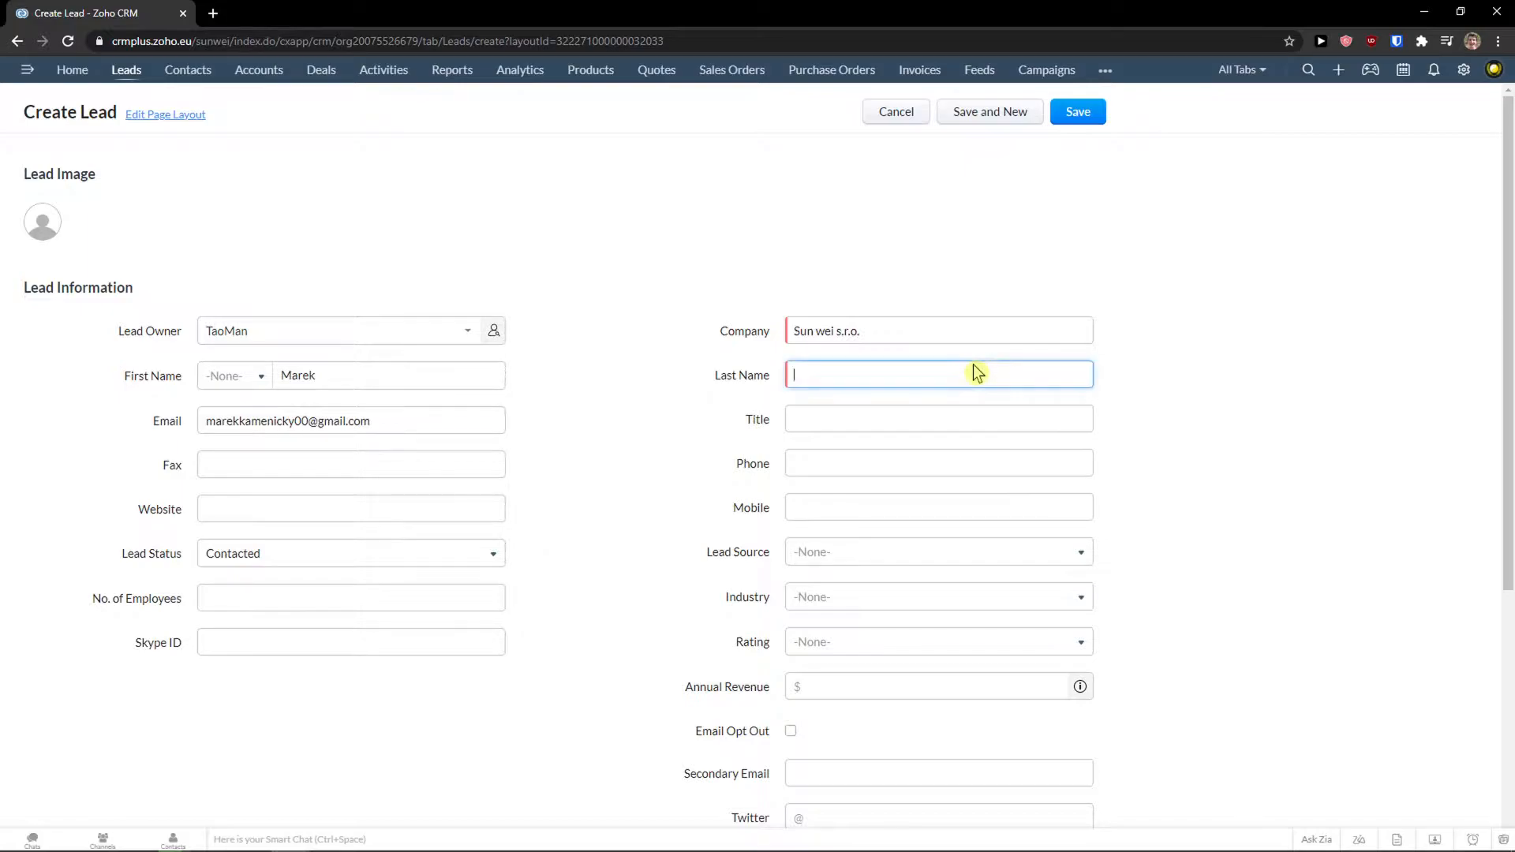
Fill the lead's phone number from saved entries.
{"action": "left_click", "coordinate": [852, 467]}
{"action": "left_click", "coordinate": [860, 503]}
{"action": "left_click", "coordinate": [859, 507]}
{"action": "left_click", "coordinate": [754, 498]}
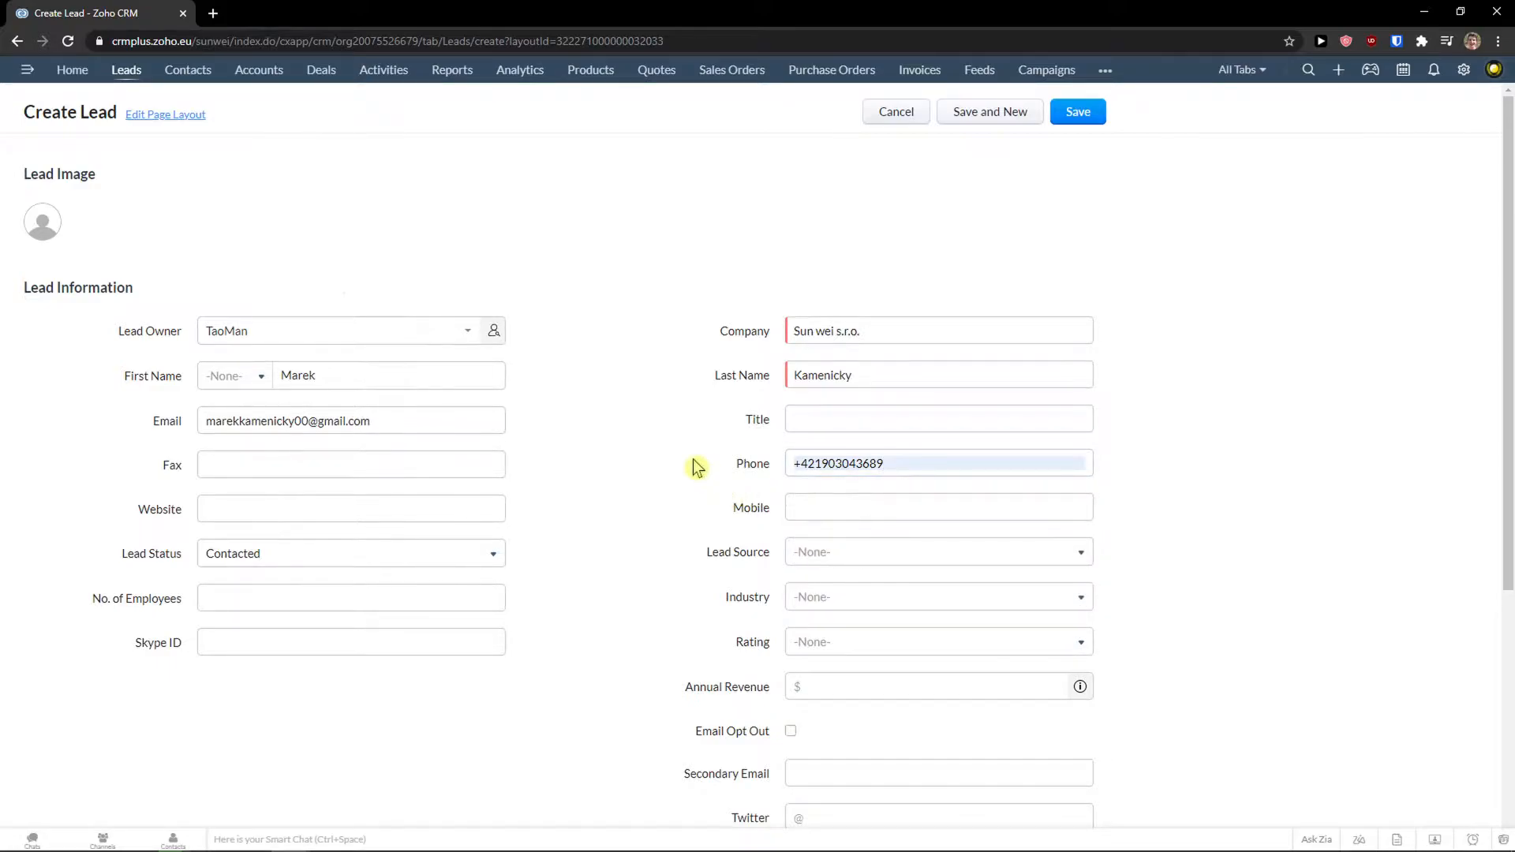
{"action": "scroll", "coordinate": [702, 465], "scroll_direction": "down", "scroll_amount": 1}
Set the lead source to Chat.
{"action": "left_click", "coordinate": [811, 475]}
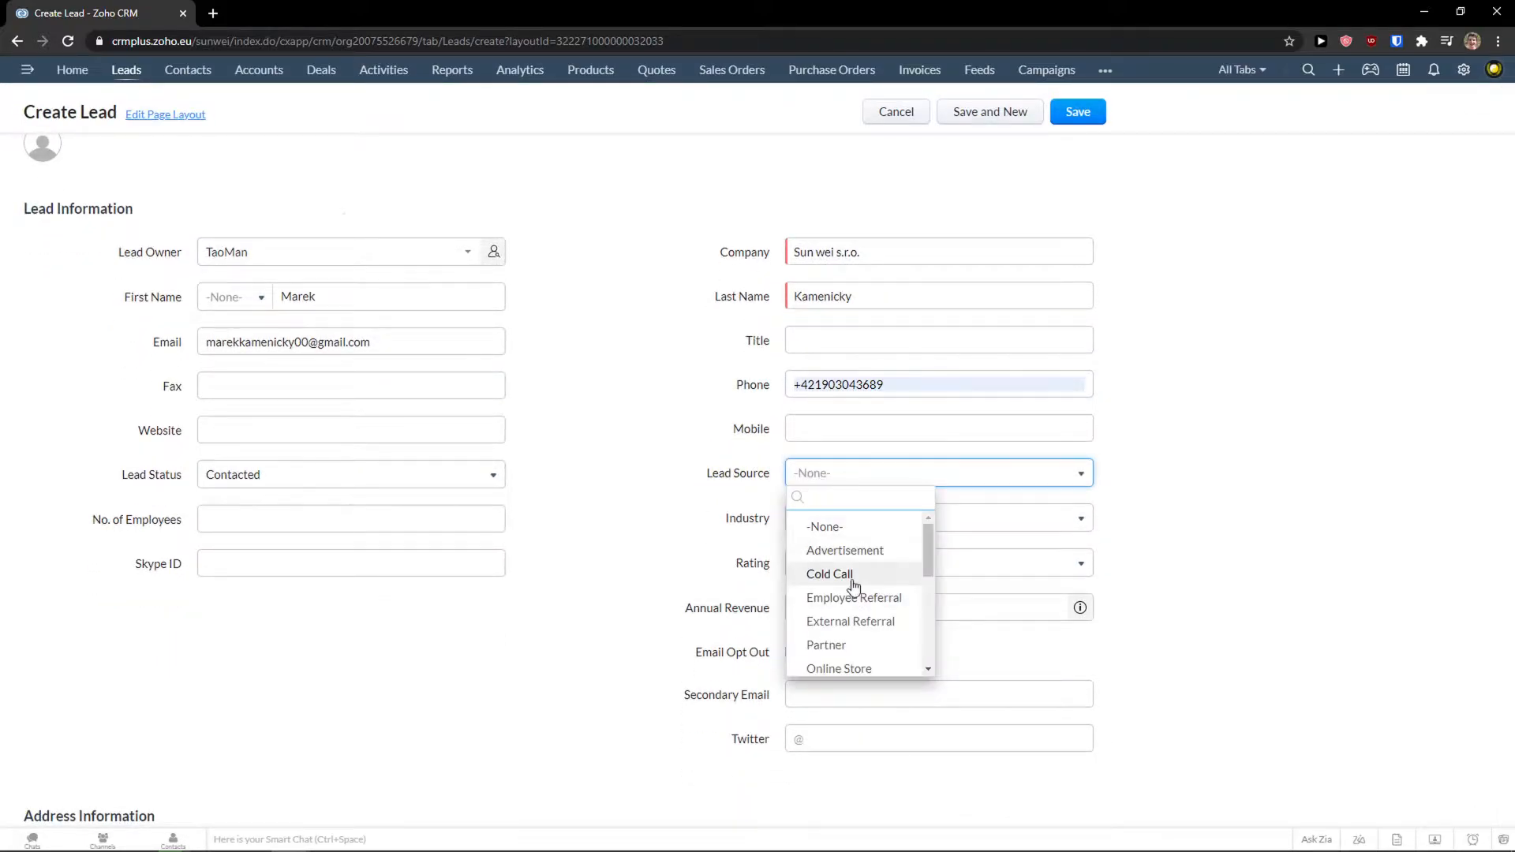
{"action": "scroll", "coordinate": [855, 565], "scroll_direction": "down", "scroll_amount": 1}
{"action": "scroll", "coordinate": [858, 580], "scroll_direction": "up", "scroll_amount": 1}
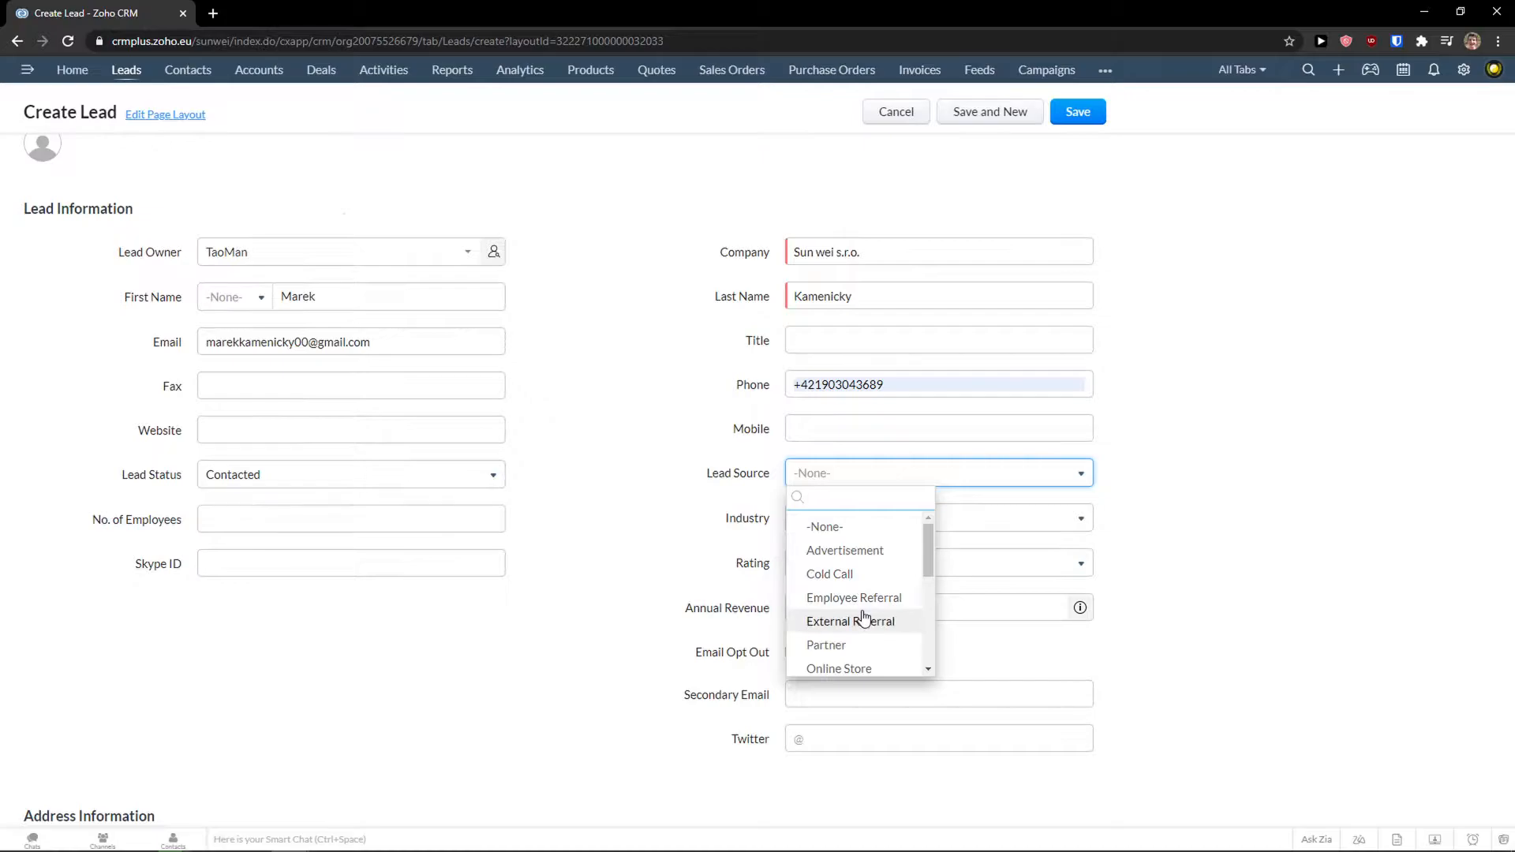
{"action": "scroll", "coordinate": [864, 617], "scroll_direction": "down", "scroll_amount": 1}
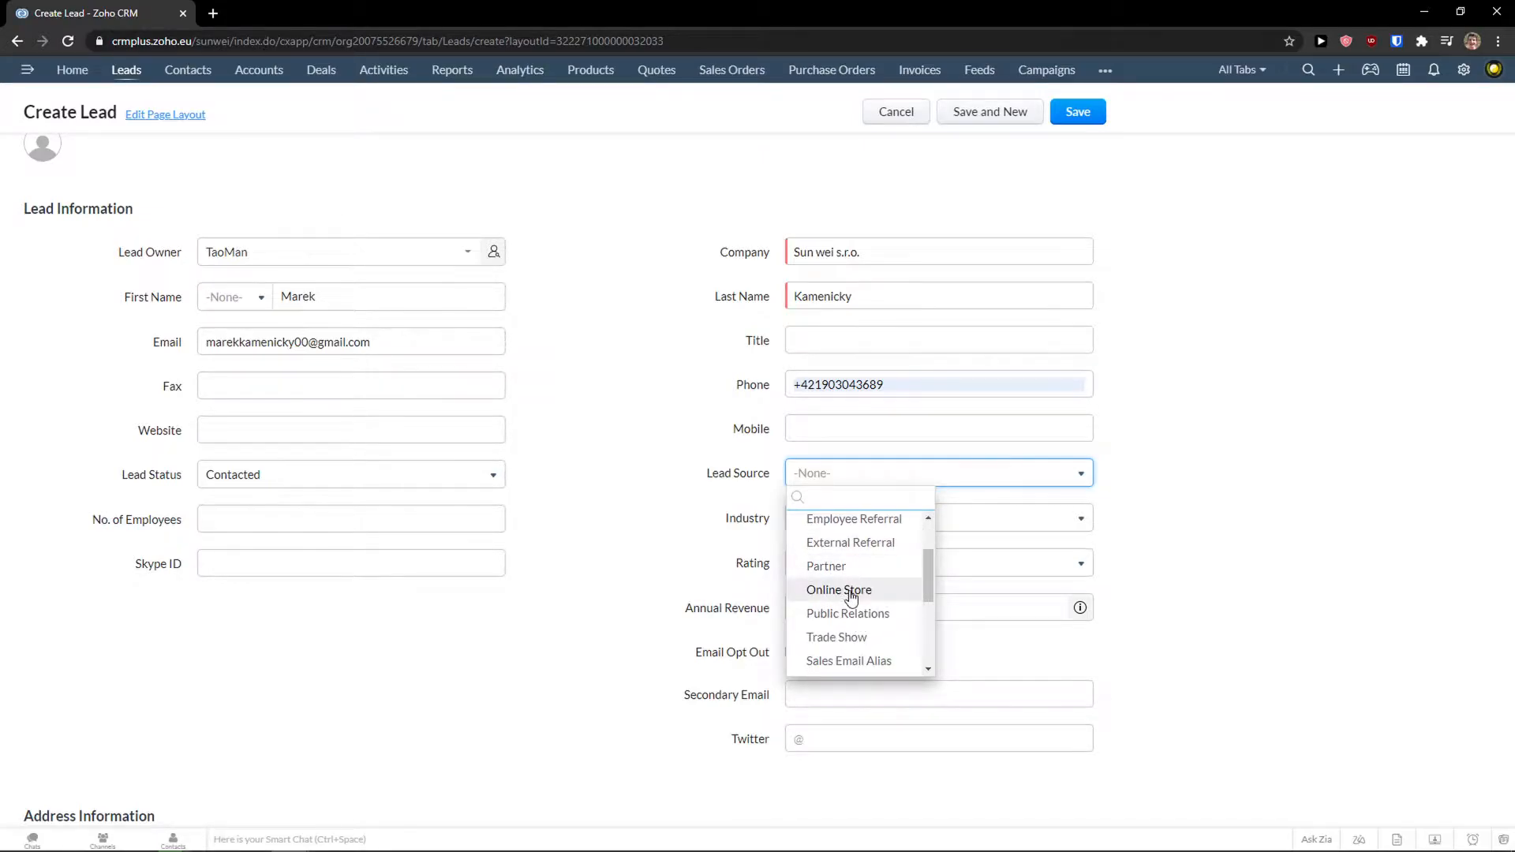
{"action": "scroll", "coordinate": [851, 597], "scroll_direction": "down", "scroll_amount": 1}
{"action": "scroll", "coordinate": [865, 569], "scroll_direction": "down", "scroll_amount": 2}
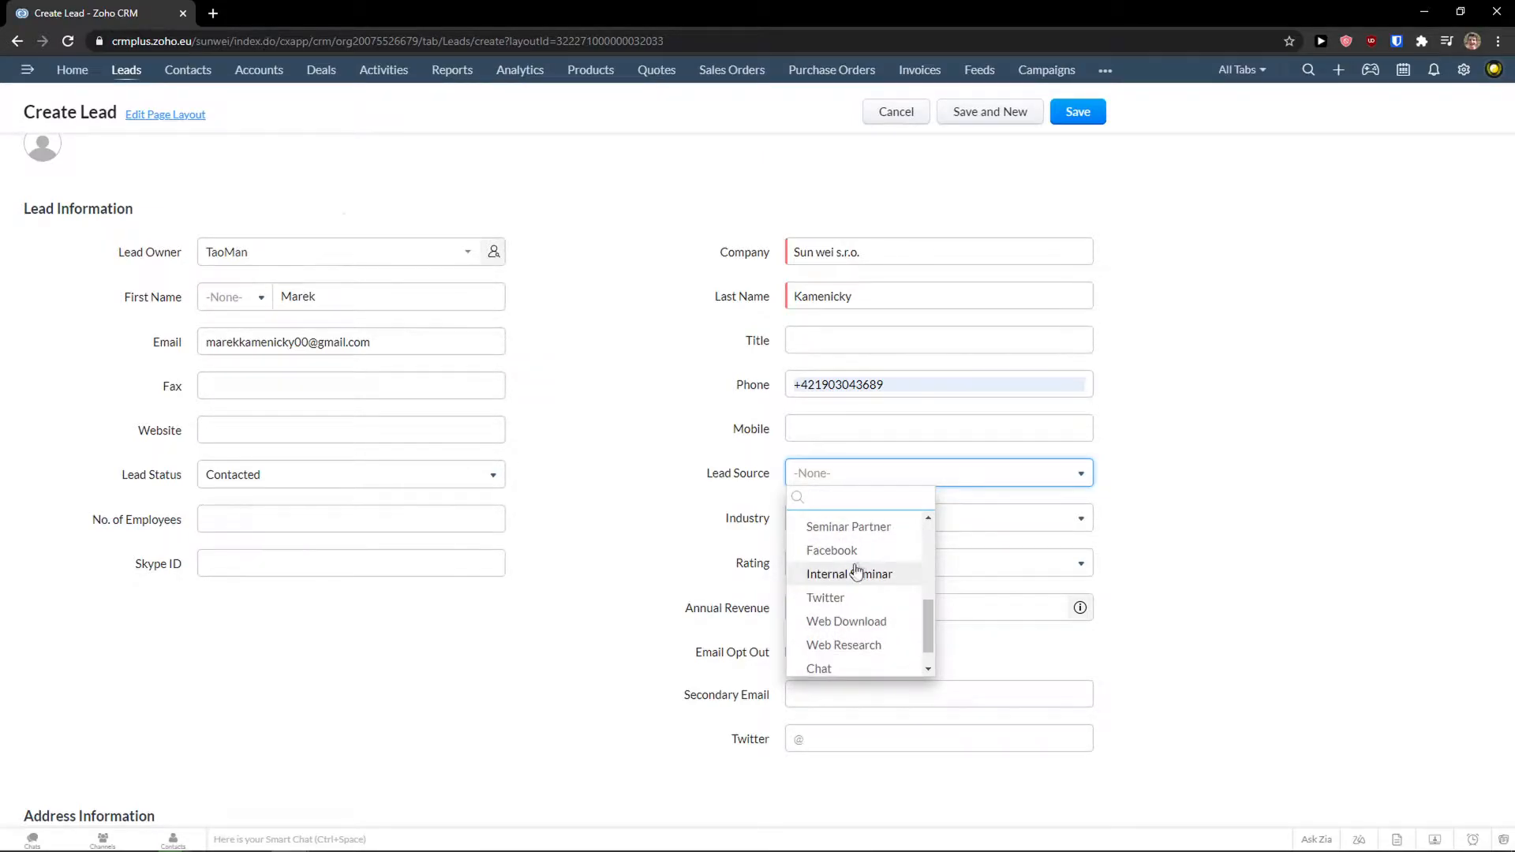
{"action": "scroll", "coordinate": [869, 570], "scroll_direction": "down", "scroll_amount": 1}
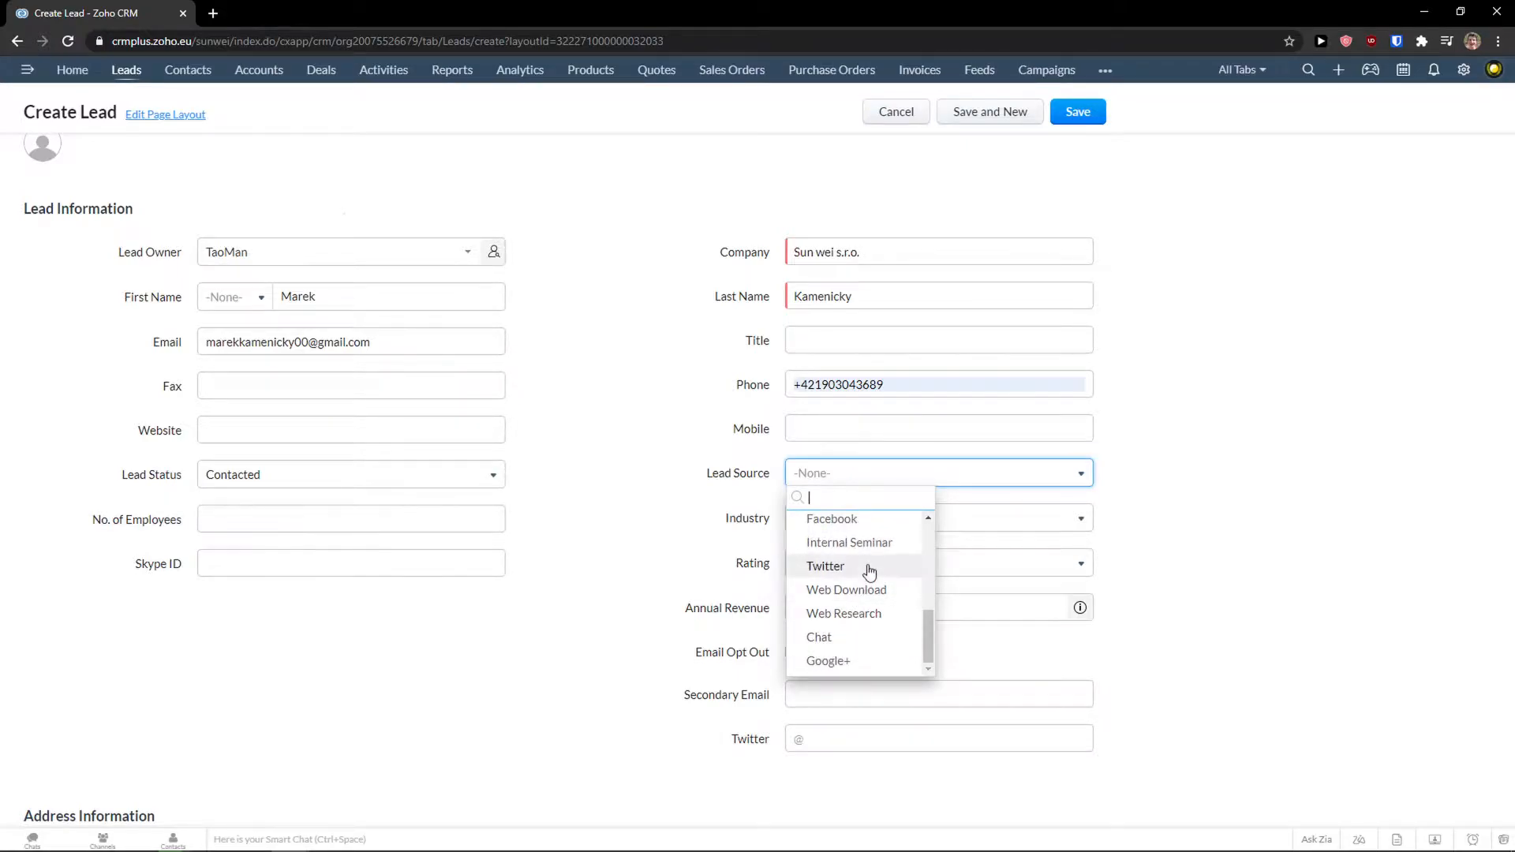
{"action": "left_click", "coordinate": [857, 637]}
Set the industry to Wireless Industry.
{"action": "left_click", "coordinate": [850, 524]}
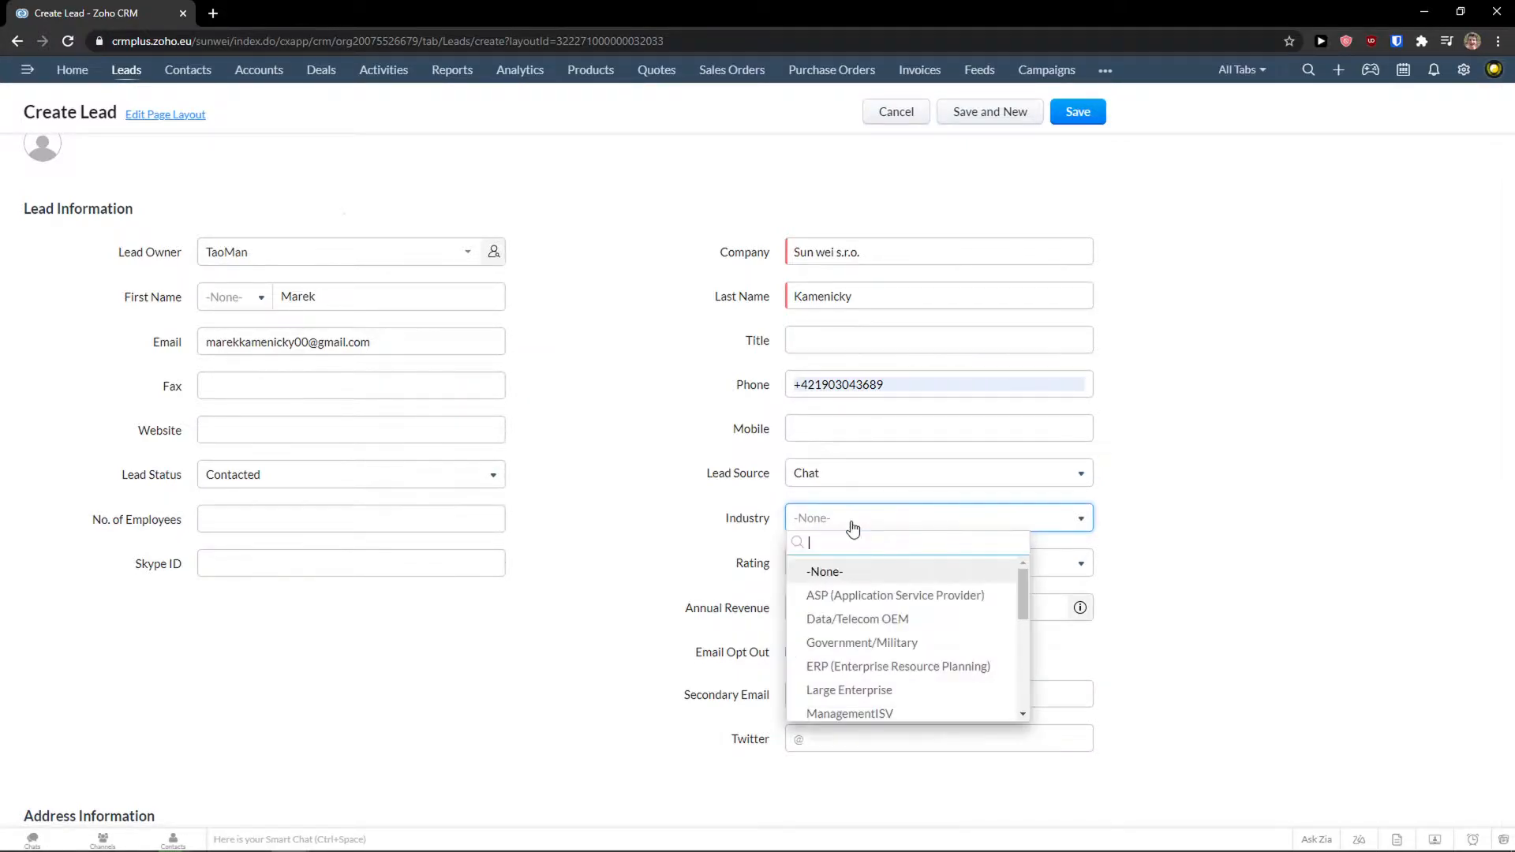
{"action": "scroll", "coordinate": [864, 647], "scroll_direction": "down", "scroll_amount": 5}
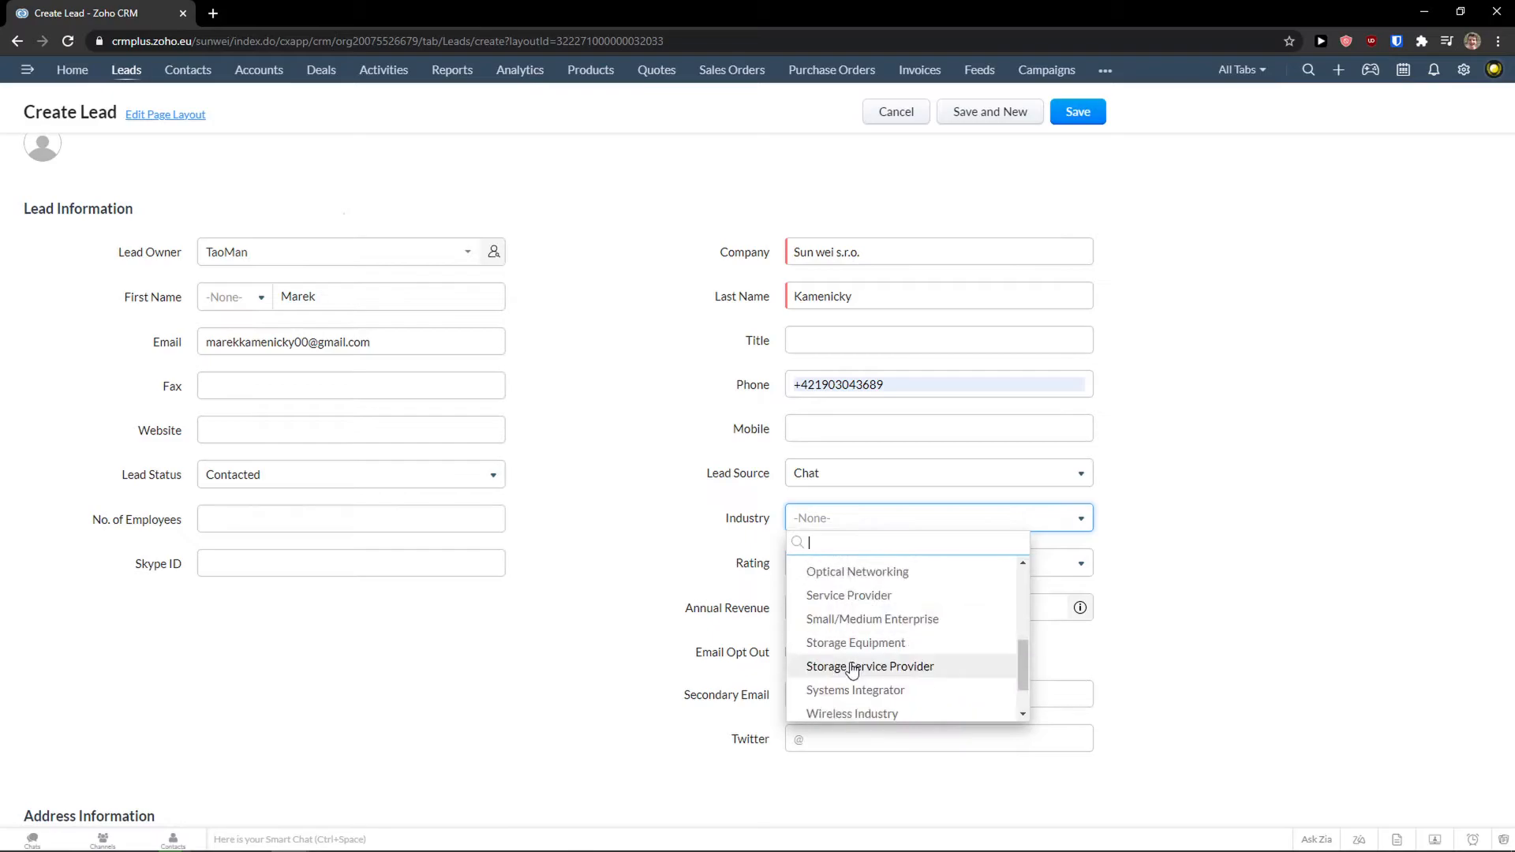
{"action": "left_click", "coordinate": [860, 658]}
{"action": "left_click", "coordinate": [817, 523]}
{"action": "scroll", "coordinate": [884, 655], "scroll_direction": "up", "scroll_amount": 5}
{"action": "scroll", "coordinate": [883, 655], "scroll_direction": "down", "scroll_amount": 5}
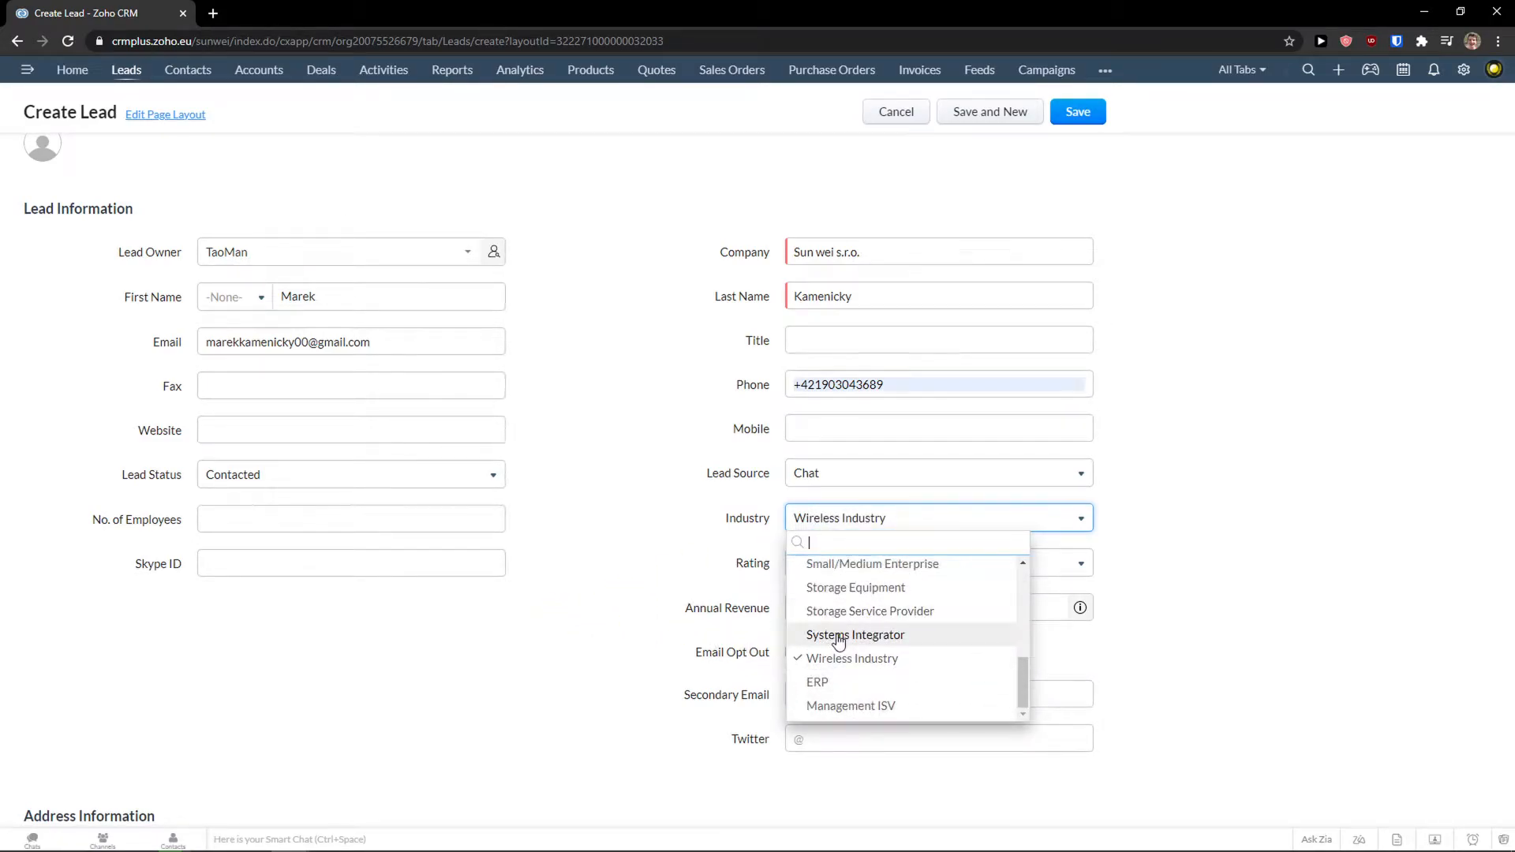
{"action": "left_click", "coordinate": [711, 568]}
Set the lead's rating to Active instead of Acquired.
{"action": "left_click", "coordinate": [828, 565]}
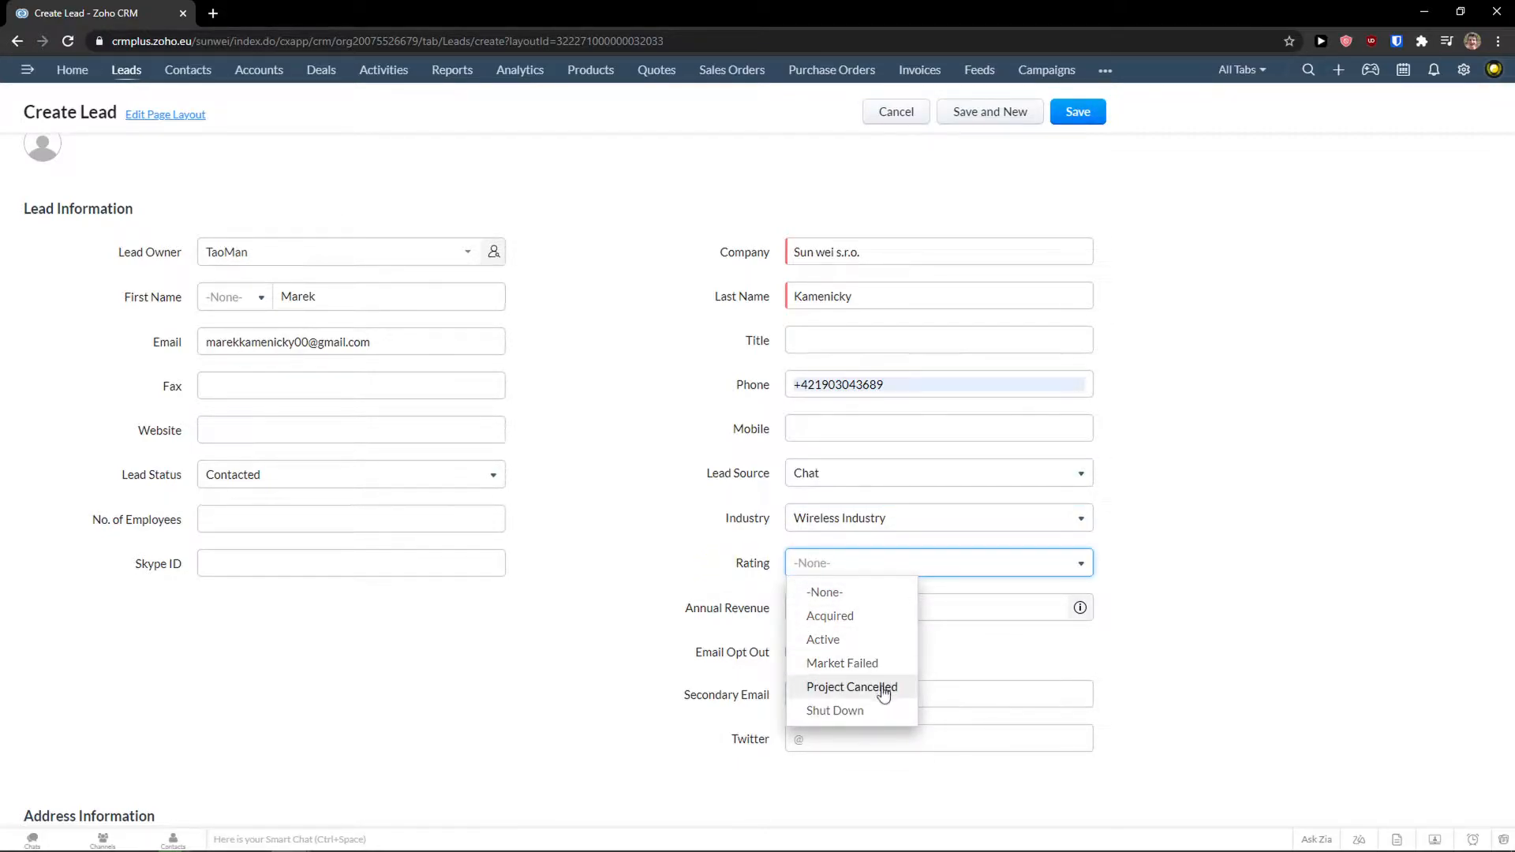
{"action": "left_click", "coordinate": [868, 622]}
{"action": "left_click", "coordinate": [841, 607]}
{"action": "left_click", "coordinate": [843, 570]}
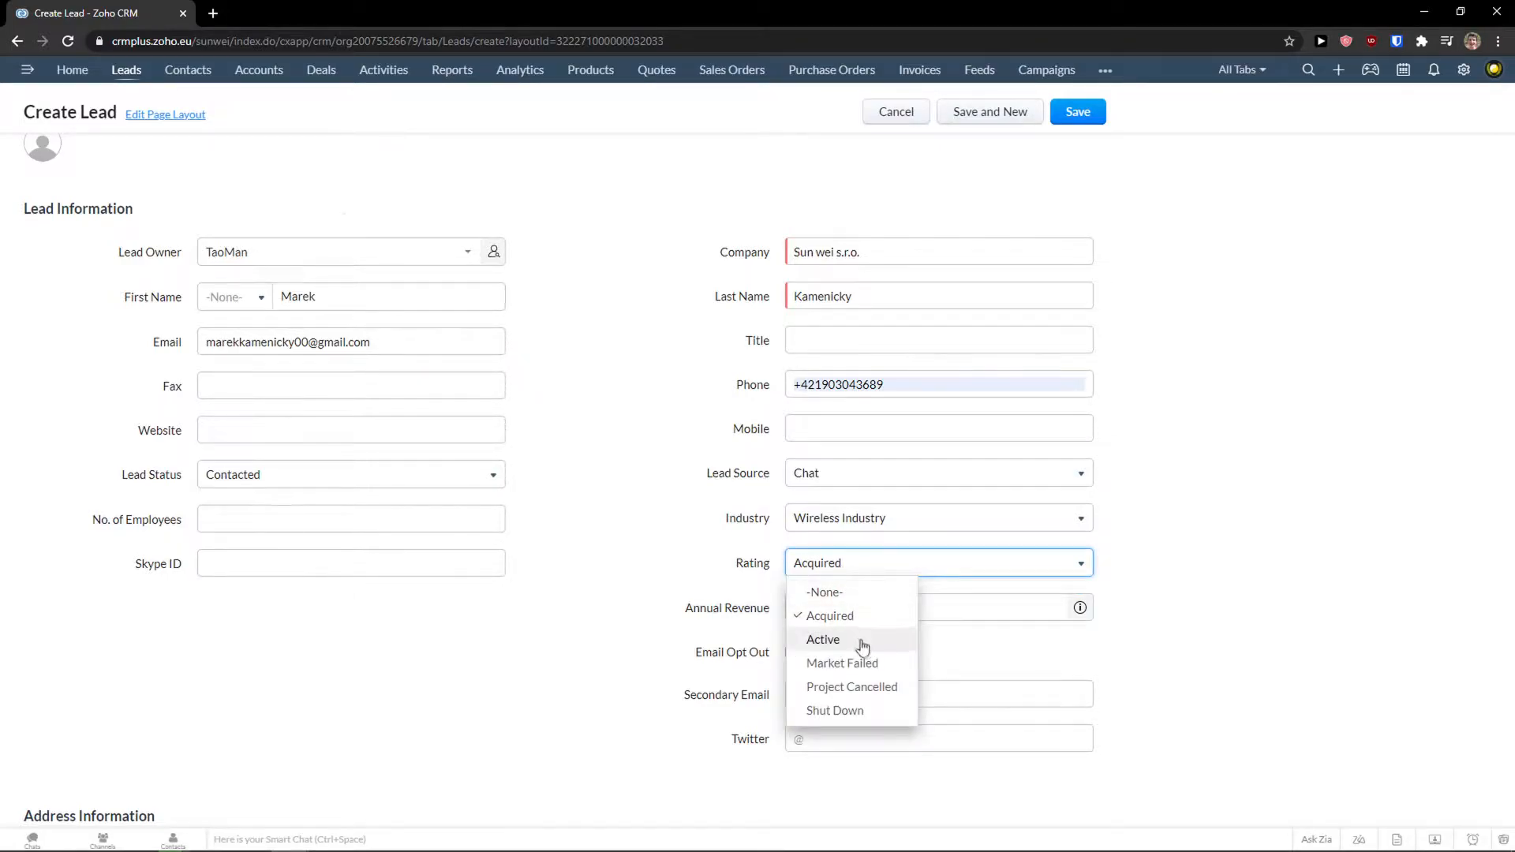
{"action": "left_click", "coordinate": [861, 643]}
{"action": "left_click", "coordinate": [839, 607]}
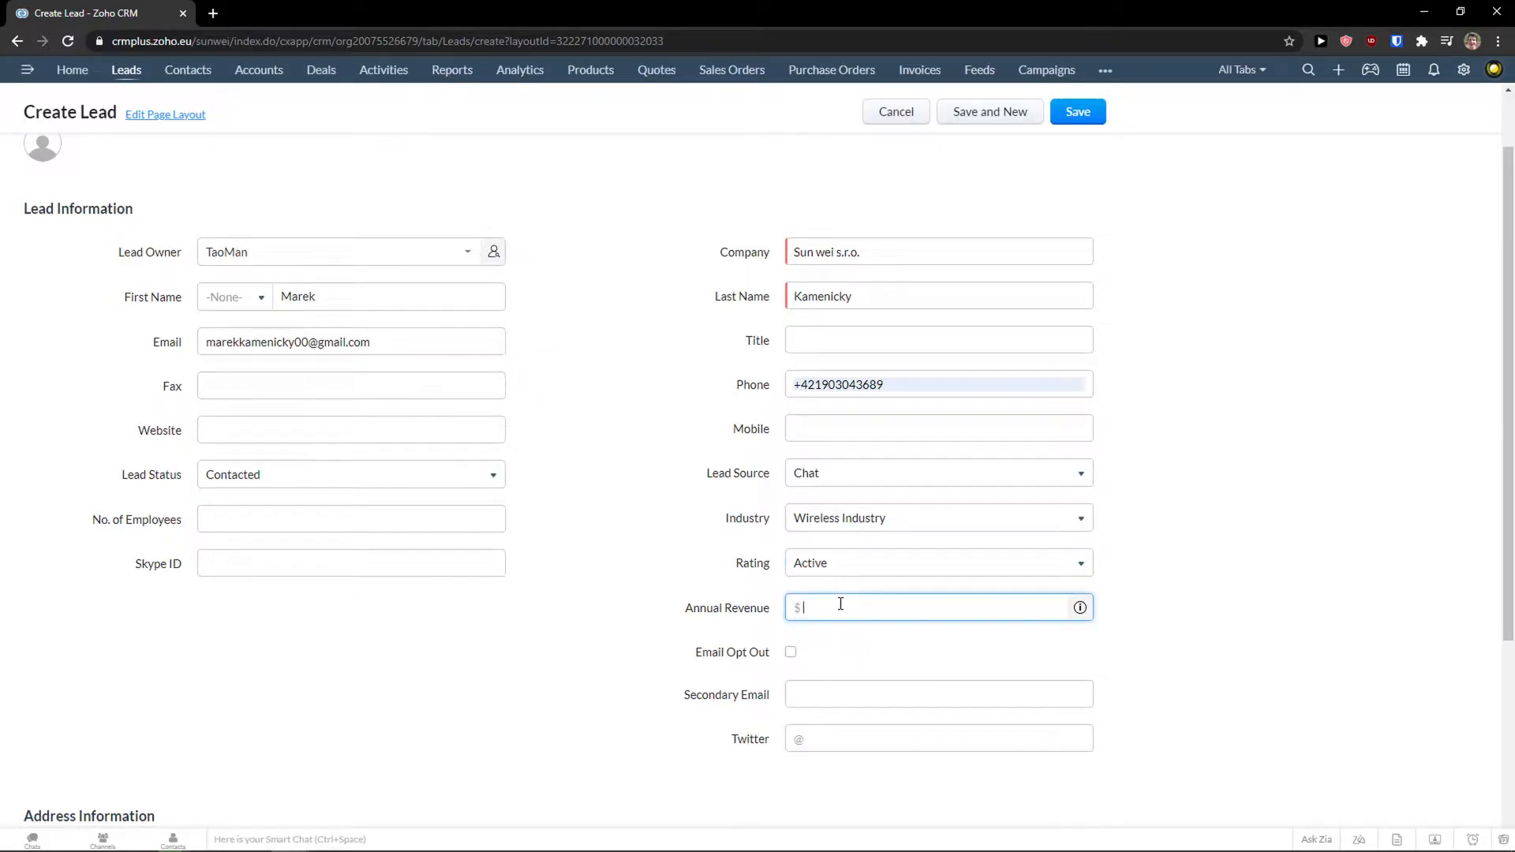
{"action": "left_click", "coordinate": [1079, 608]}
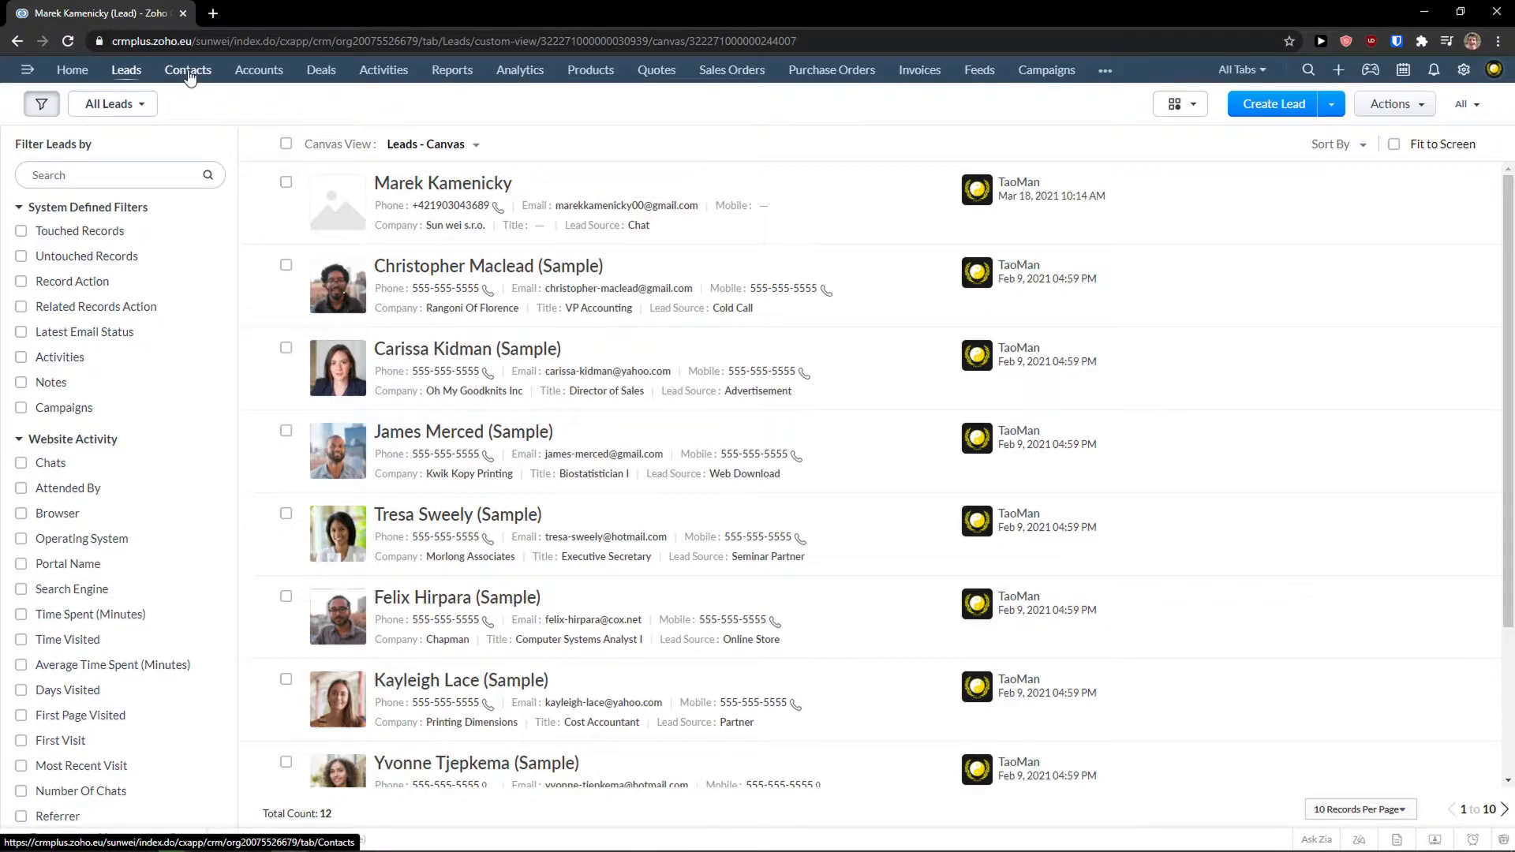
Switch to the Contacts list.
{"action": "left_click", "coordinate": [187, 72]}
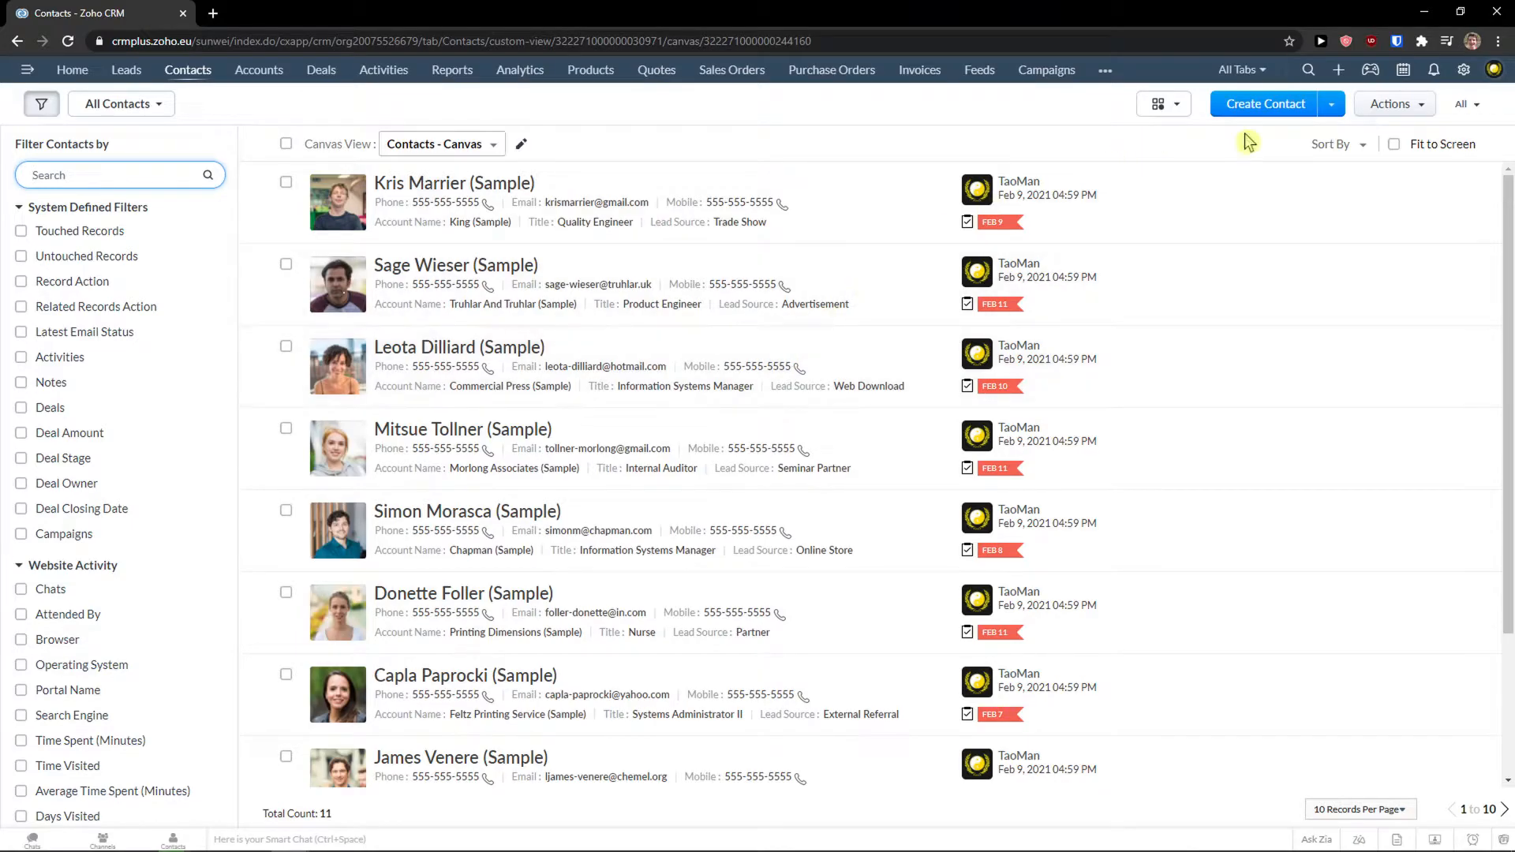
Start a new contact and enter the contact's first and last name.
{"action": "left_click", "coordinate": [1266, 111]}
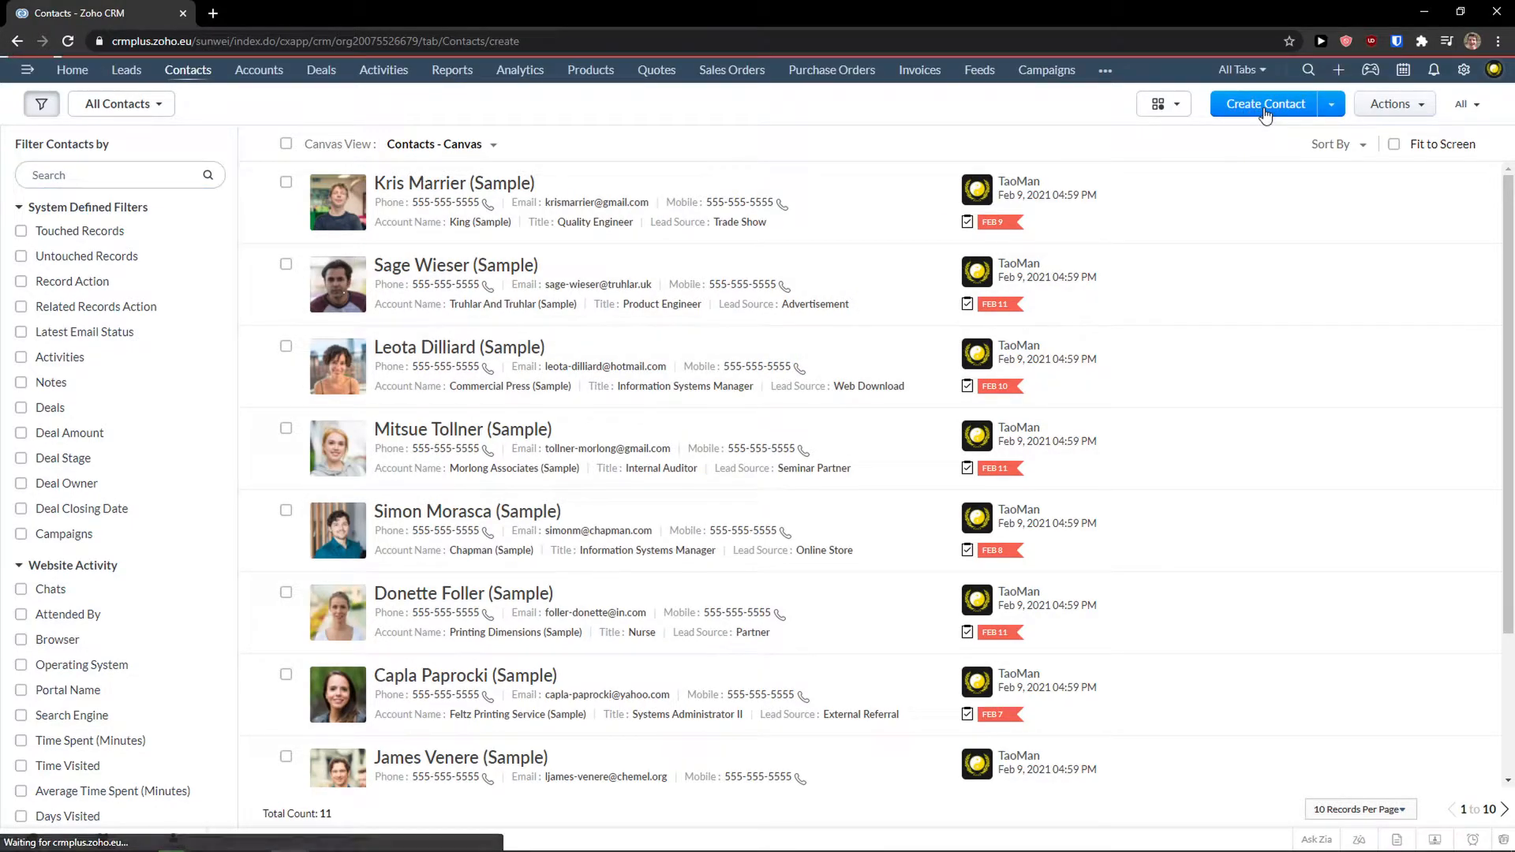
{"action": "left_click", "coordinate": [371, 377]}
{"action": "left_click", "coordinate": [372, 408]}
{"action": "double_click", "coordinate": [362, 381]}
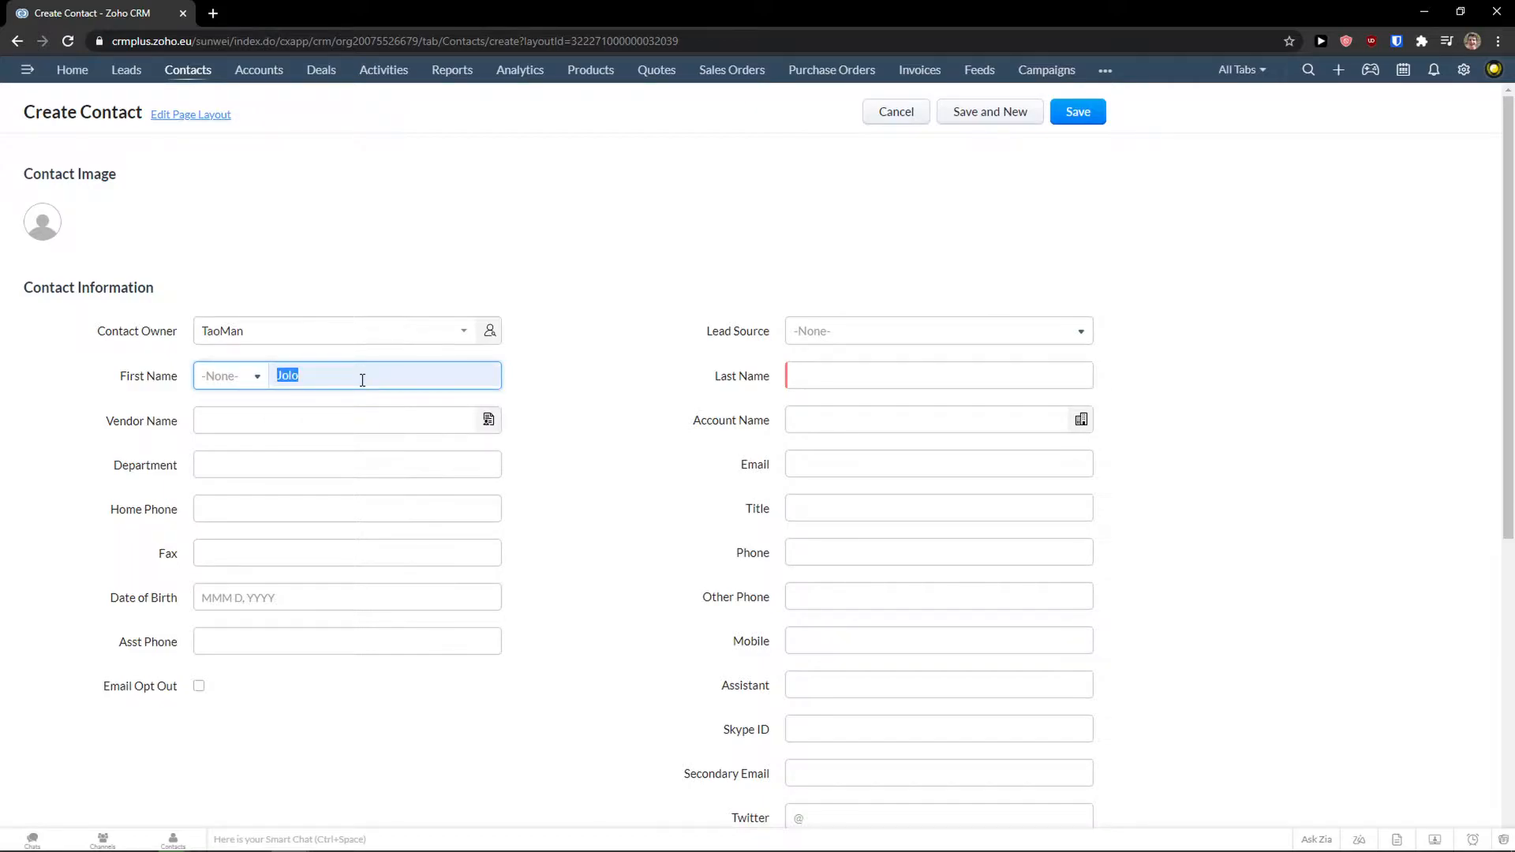
{"action": "type", "text": "Marek"}
{"action": "key", "text": "Tab"}
{"action": "type", "text": "Contactlist"}
Set the contact's lead source to Online Store.
{"action": "left_click", "coordinate": [866, 333]}
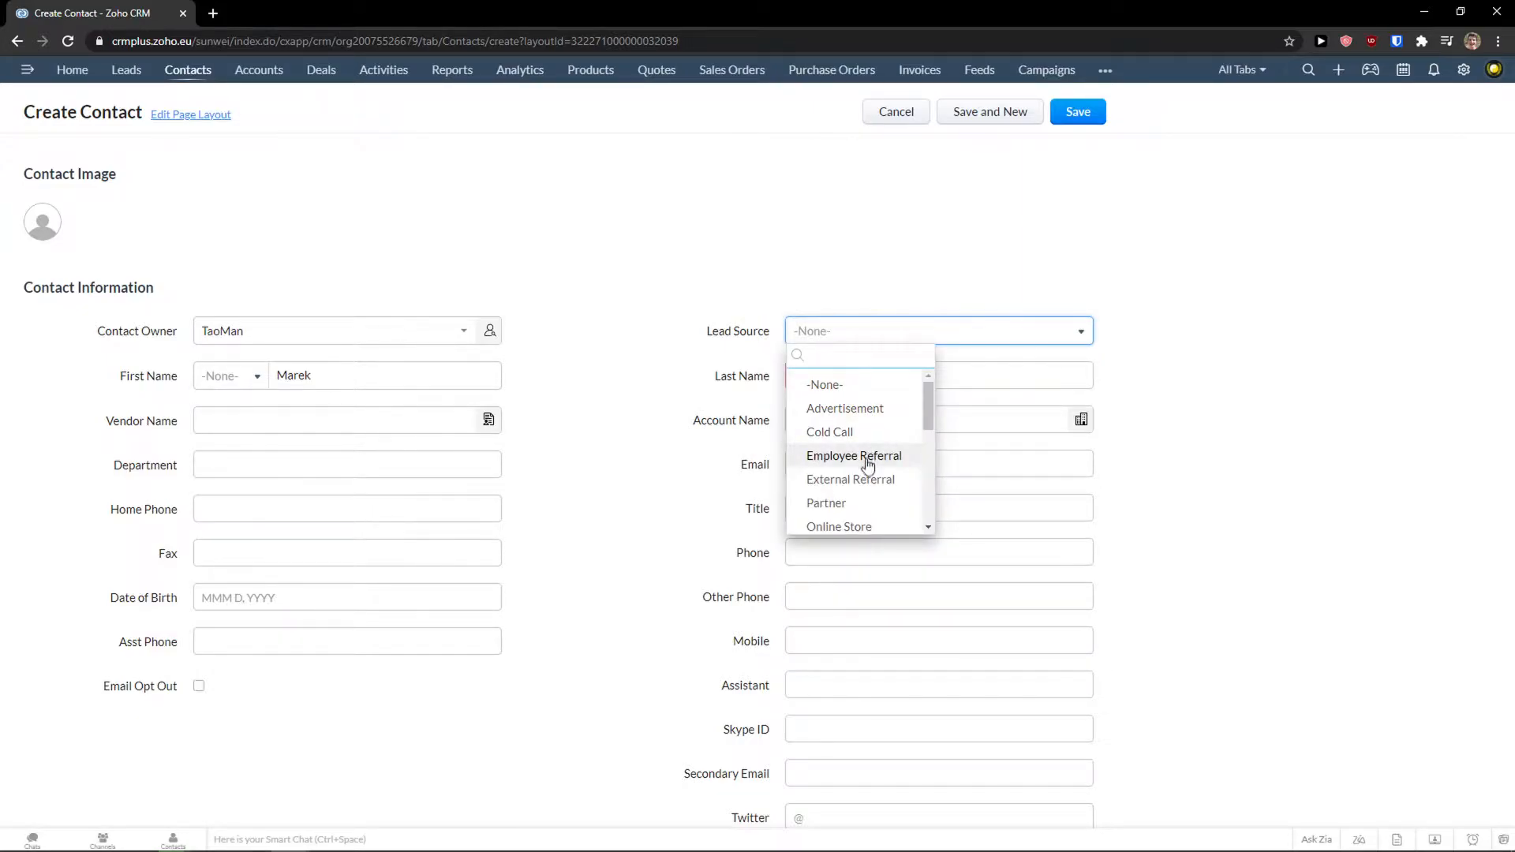
{"action": "scroll", "coordinate": [871, 468], "scroll_direction": "down", "scroll_amount": 1}
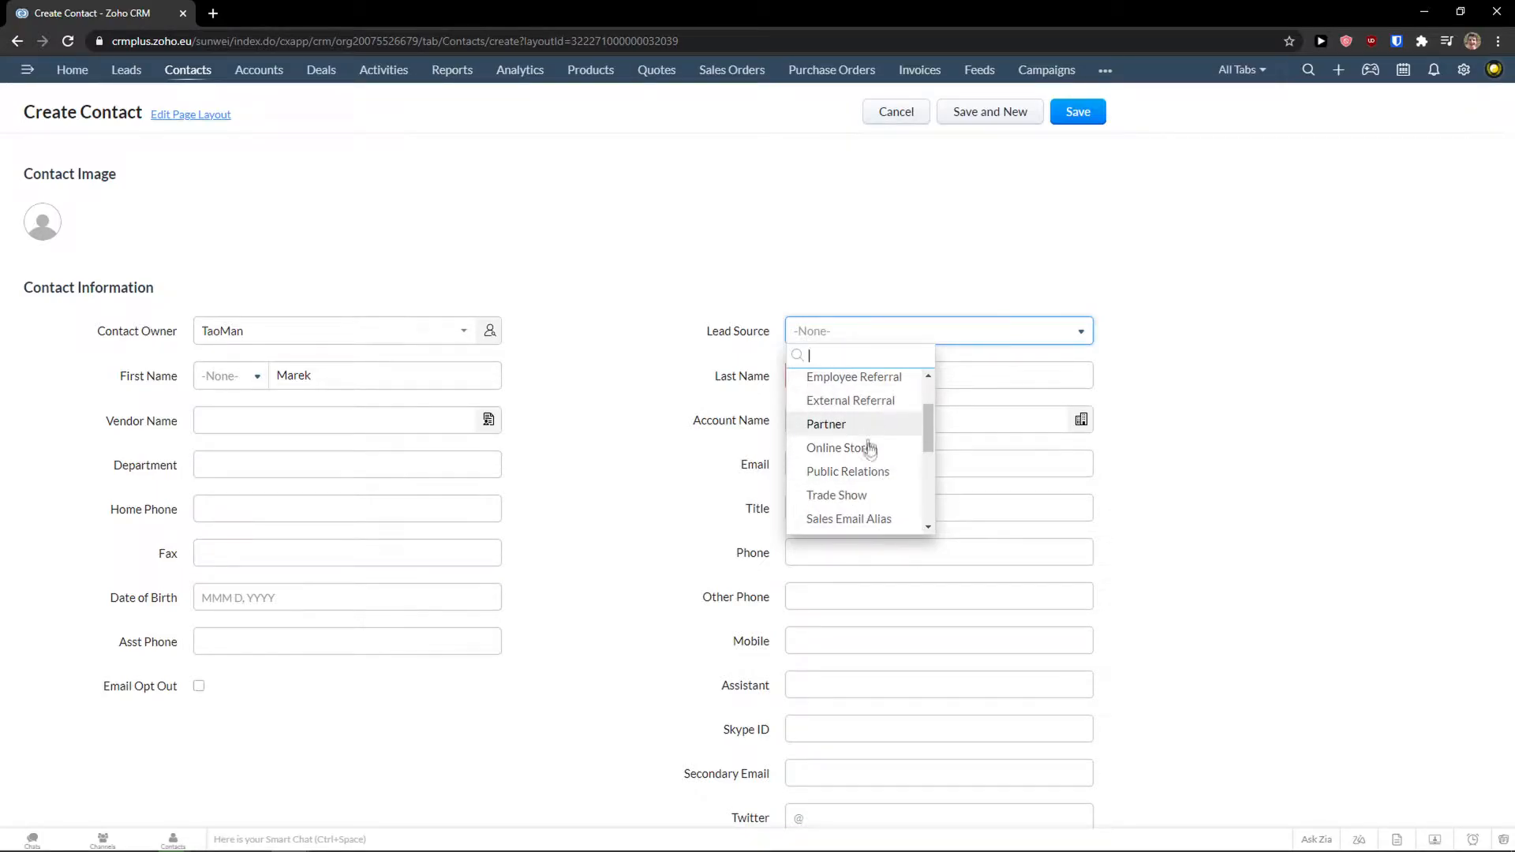
{"action": "left_click", "coordinate": [839, 449]}
{"action": "left_click", "coordinate": [340, 423]}
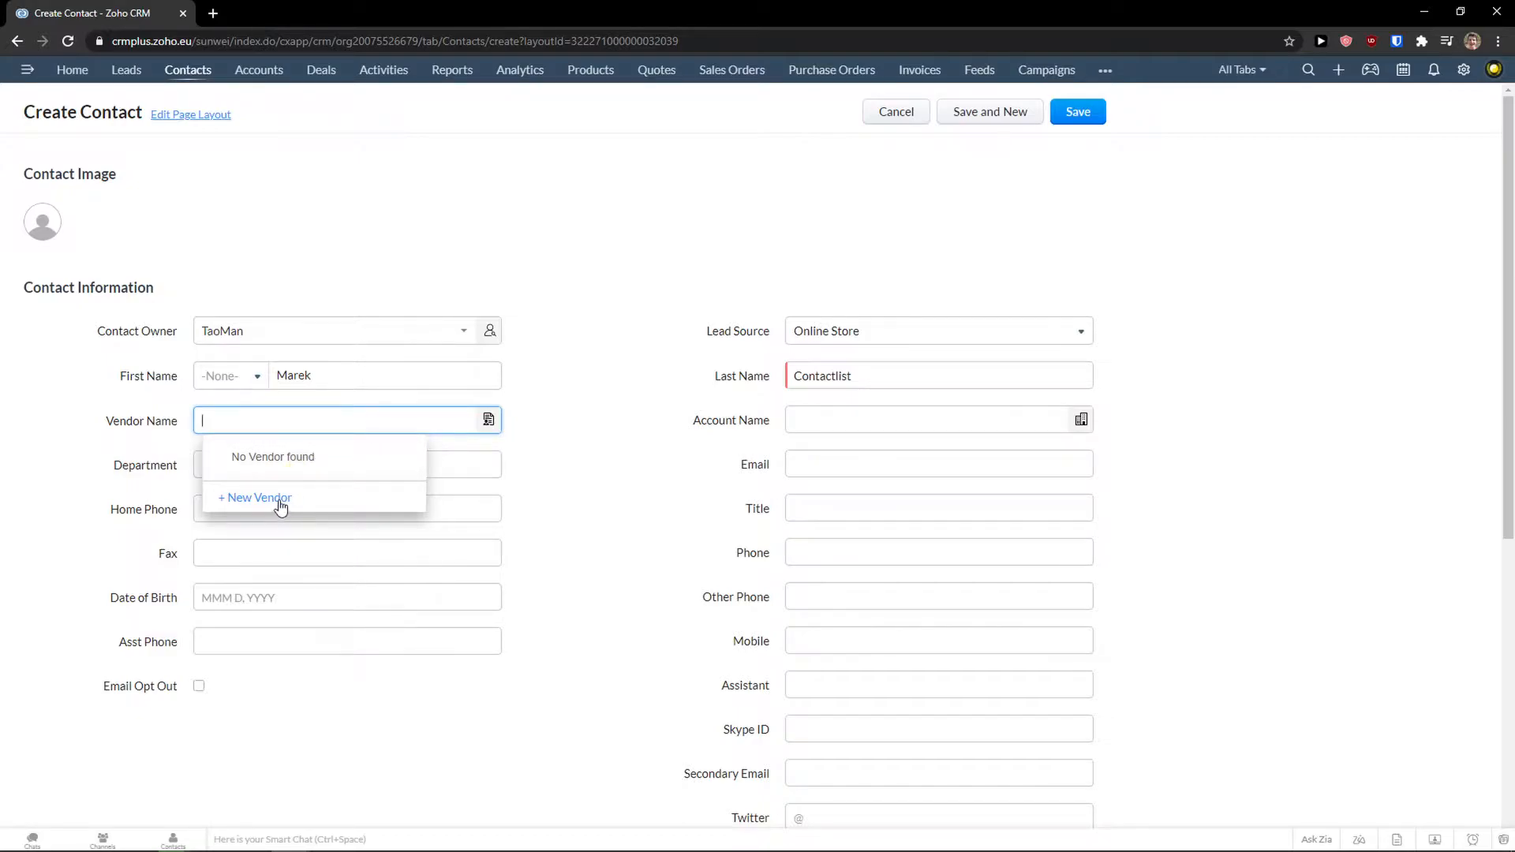
Close the empty vendor lookup and dismiss the home phone suggestions.
{"action": "left_click", "coordinate": [147, 463]}
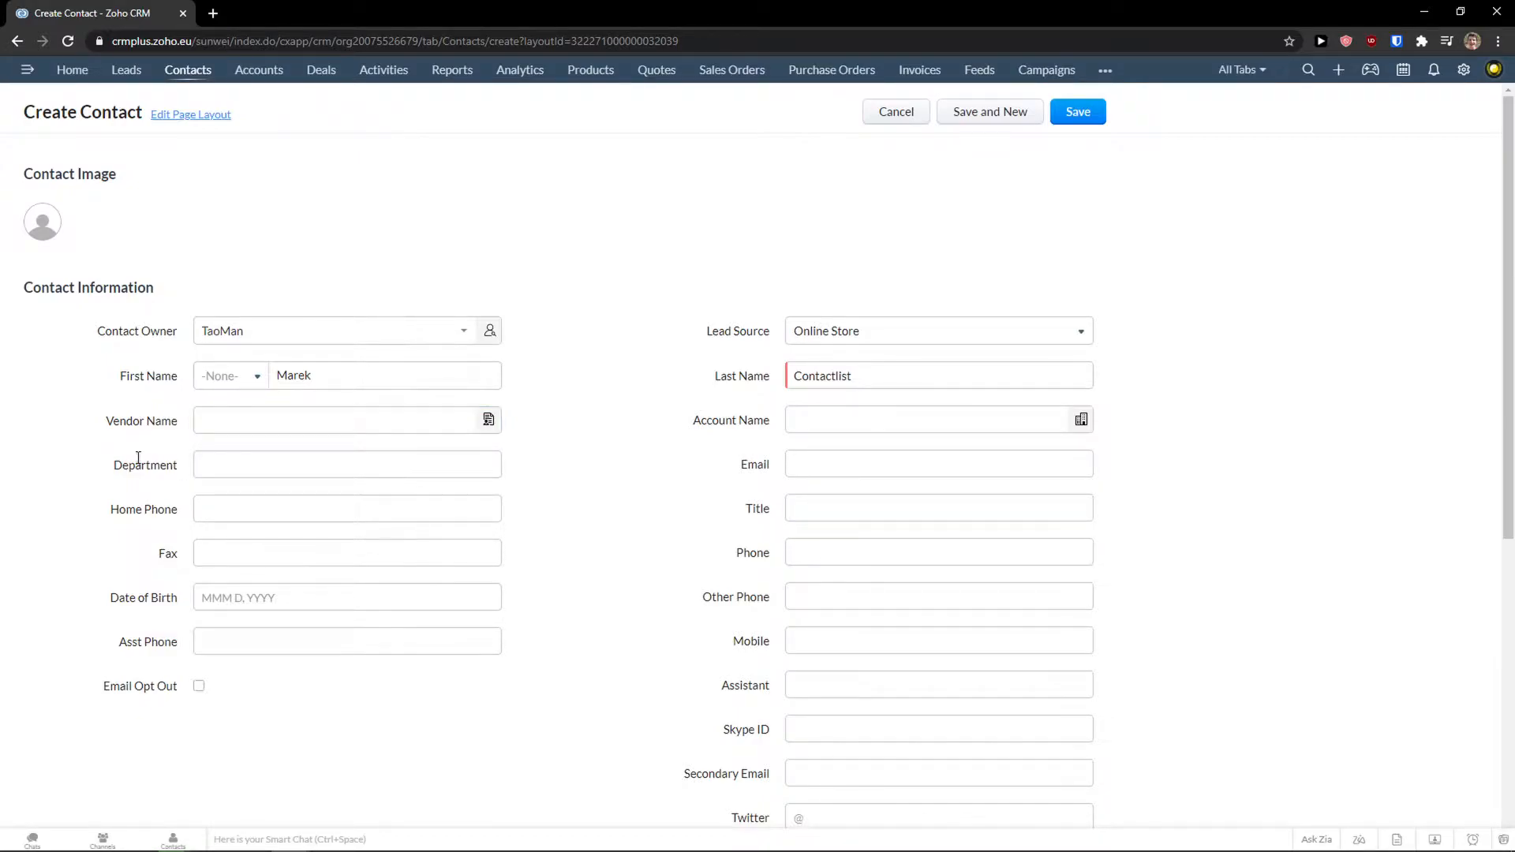
{"action": "left_click", "coordinate": [244, 463]}
{"action": "left_click", "coordinate": [243, 509]}
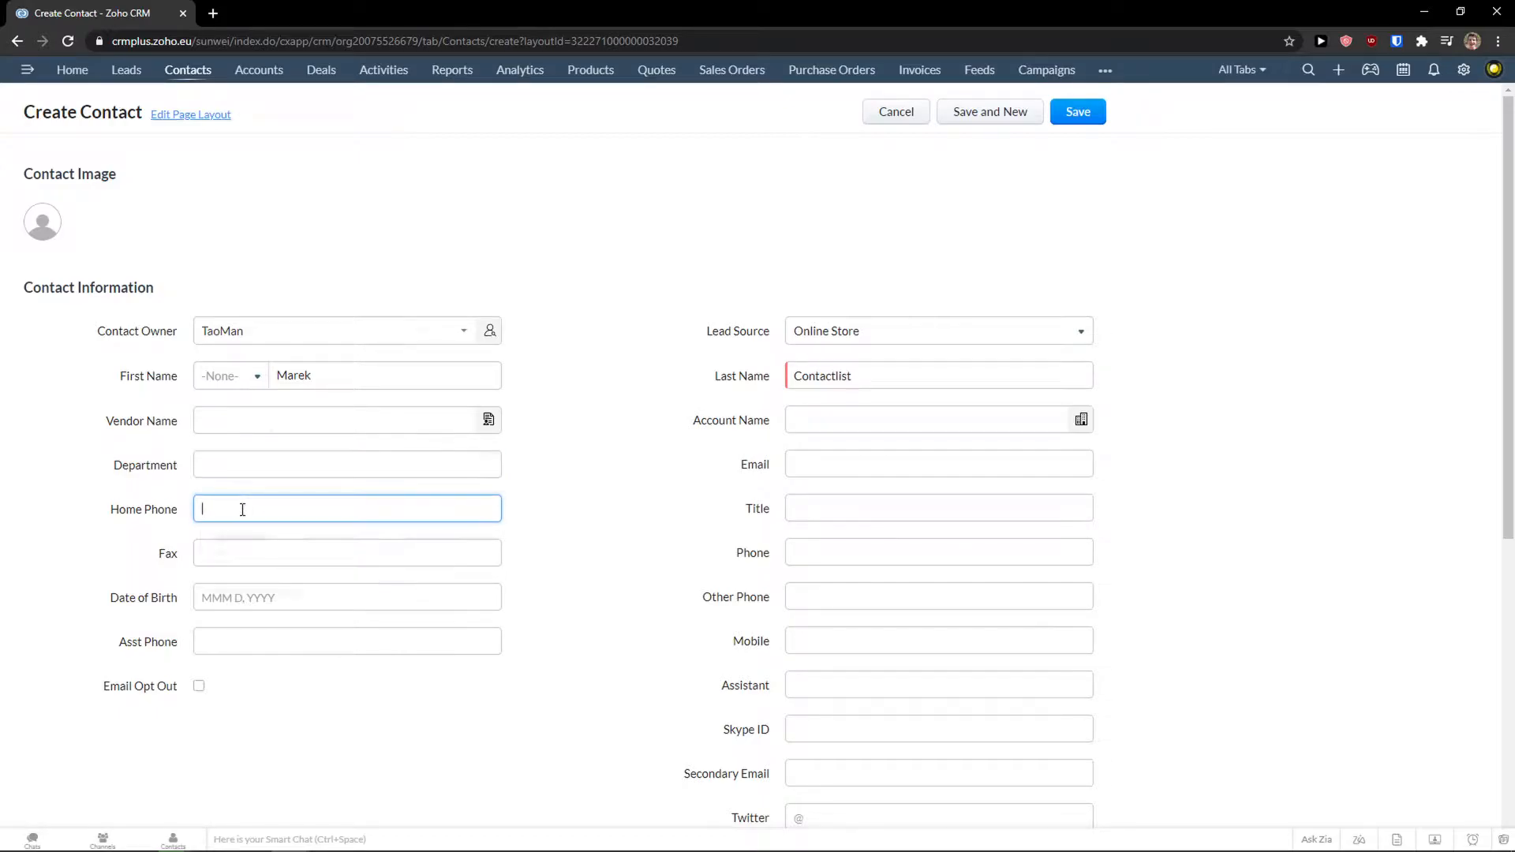
{"action": "left_click", "coordinate": [169, 519]}
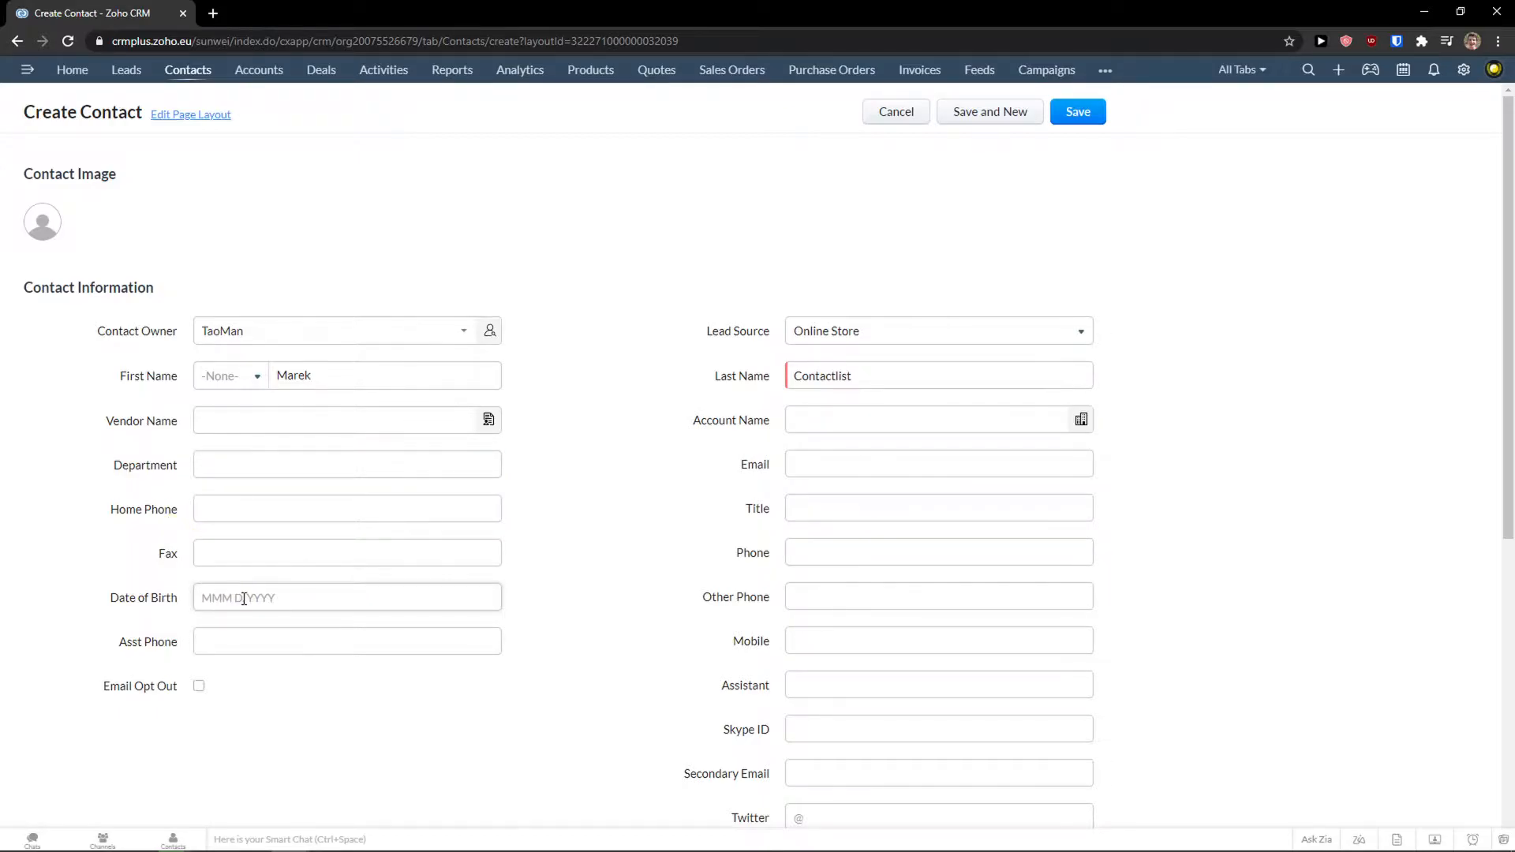
{"action": "scroll", "coordinate": [812, 497], "scroll_direction": "down", "scroll_amount": 1}
{"action": "scroll", "coordinate": [811, 496], "scroll_direction": "up", "scroll_amount": 1}
Pick King (Sample) in the Account Name lookup.
{"action": "left_click", "coordinate": [848, 418]}
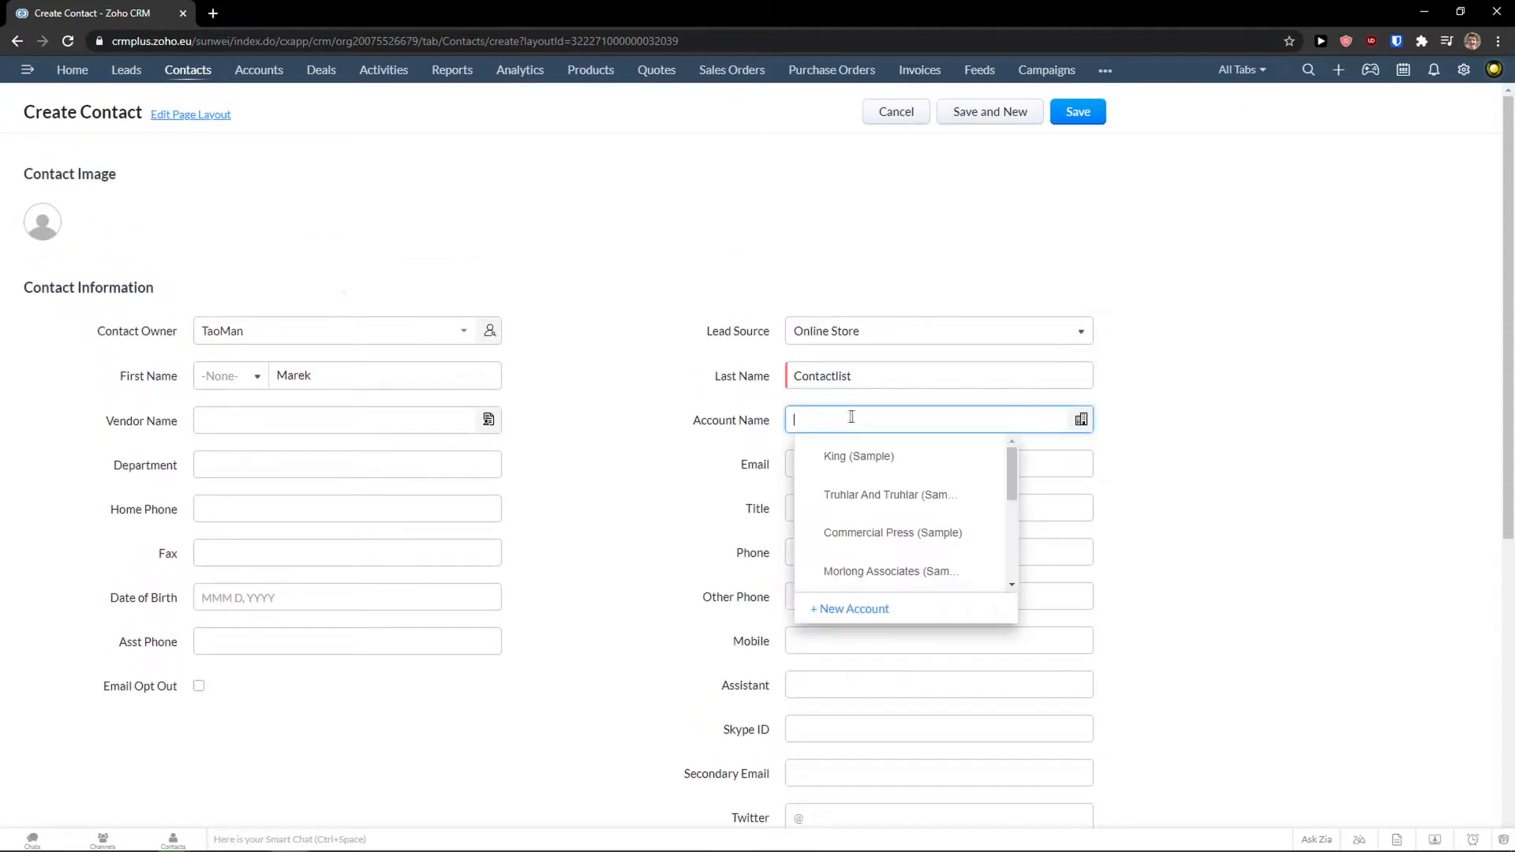
{"action": "left_click", "coordinate": [805, 421]}
{"action": "scroll", "coordinate": [873, 484], "scroll_direction": "down", "scroll_amount": 1}
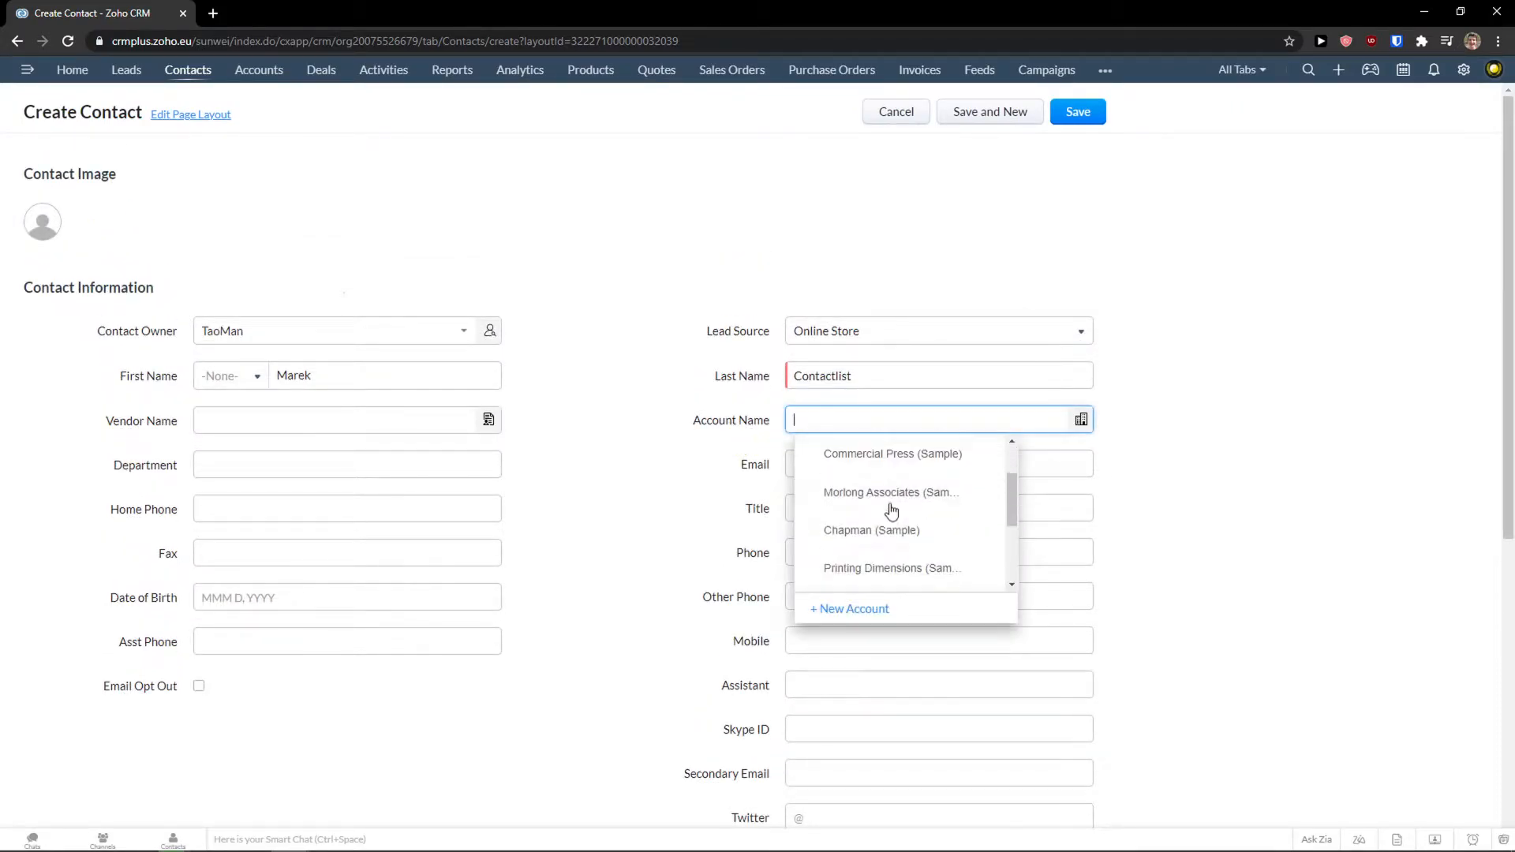
{"action": "scroll", "coordinate": [889, 514], "scroll_direction": "up", "scroll_amount": 1}
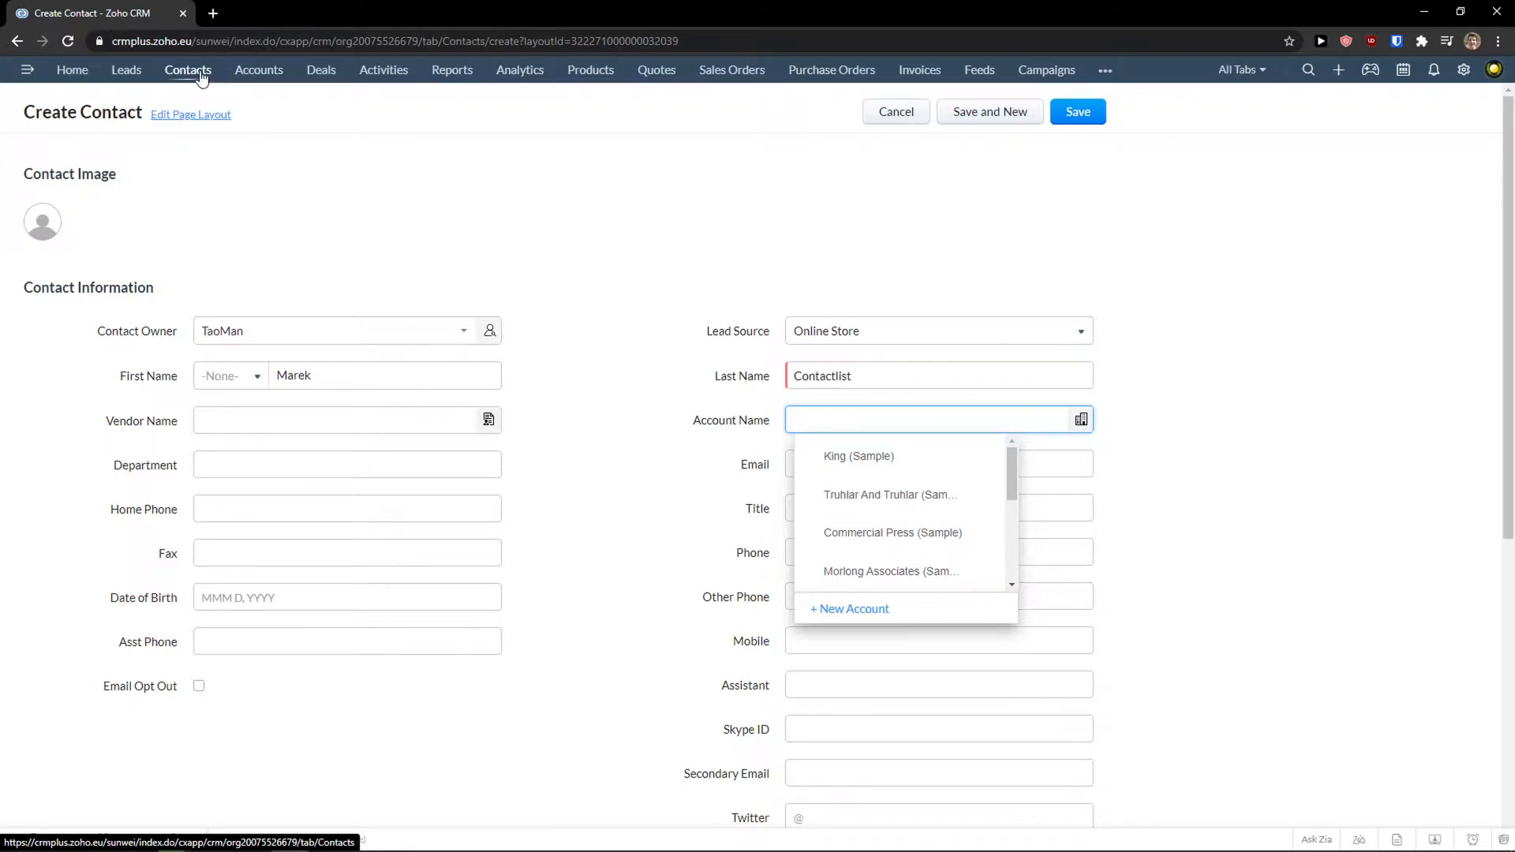
{"action": "left_click", "coordinate": [612, 233]}
{"action": "scroll", "coordinate": [683, 304], "scroll_direction": "down", "scroll_amount": 1}
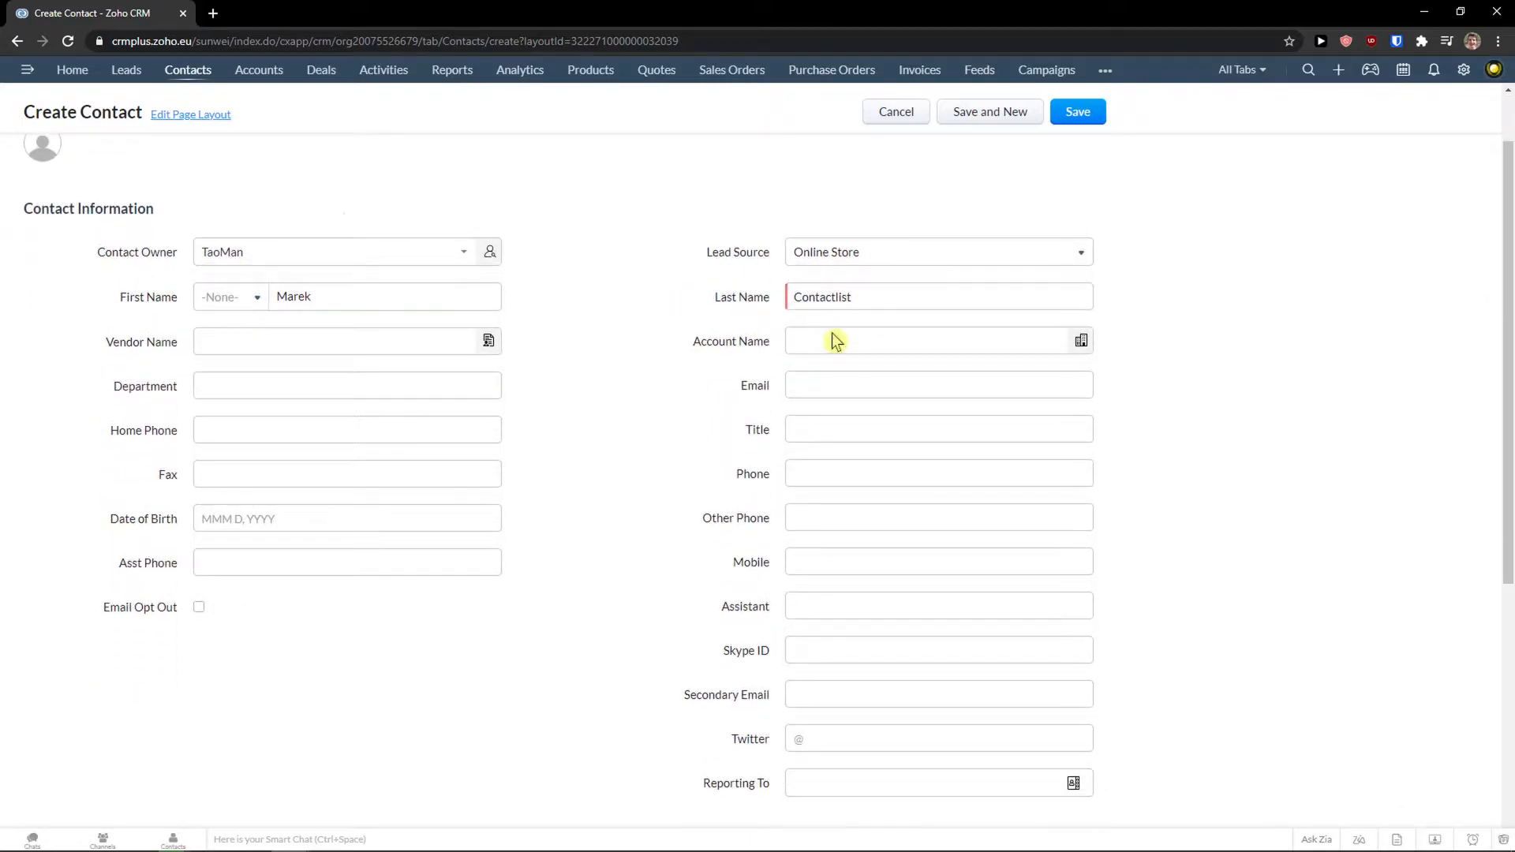
{"action": "left_click", "coordinate": [831, 339]}
{"action": "left_click", "coordinate": [839, 392]}
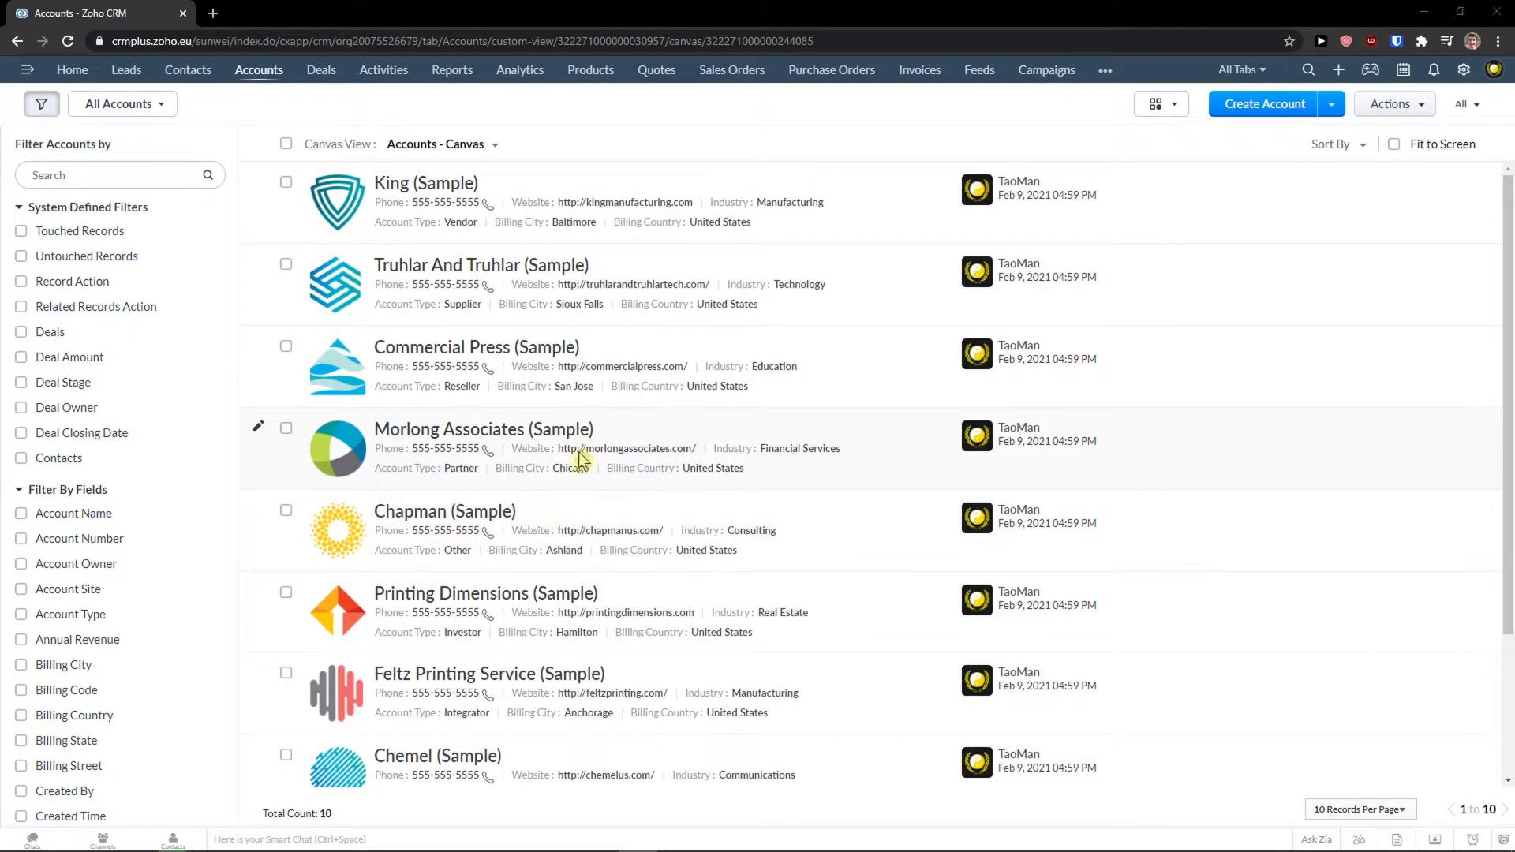
Open a new account form and enter the account name 'Sim Wei LTD'.
{"action": "left_click", "coordinate": [1246, 107]}
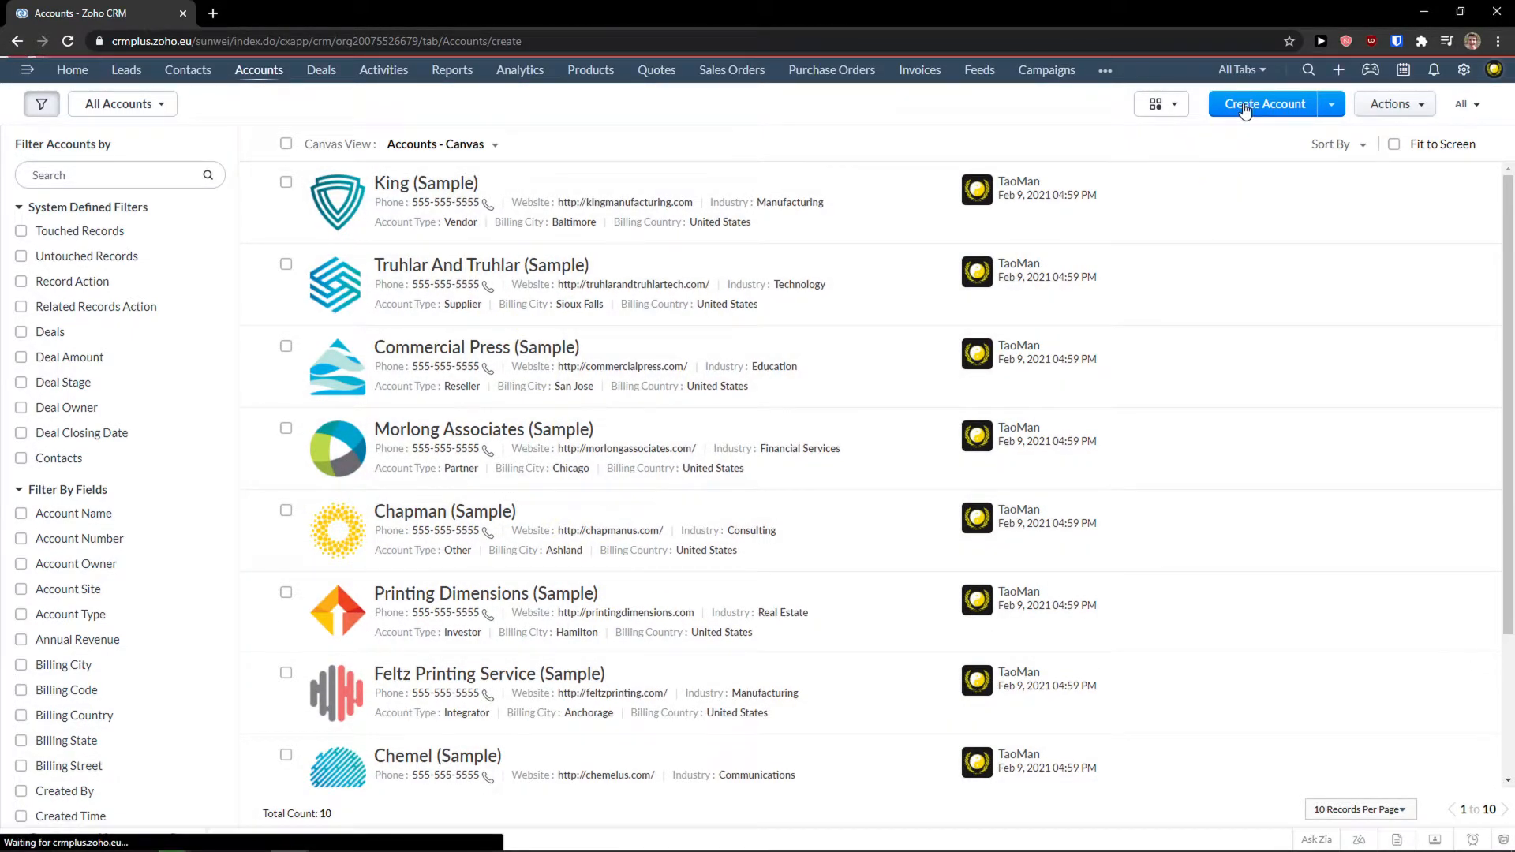
{"action": "scroll", "coordinate": [533, 359], "scroll_direction": "down", "scroll_amount": 2}
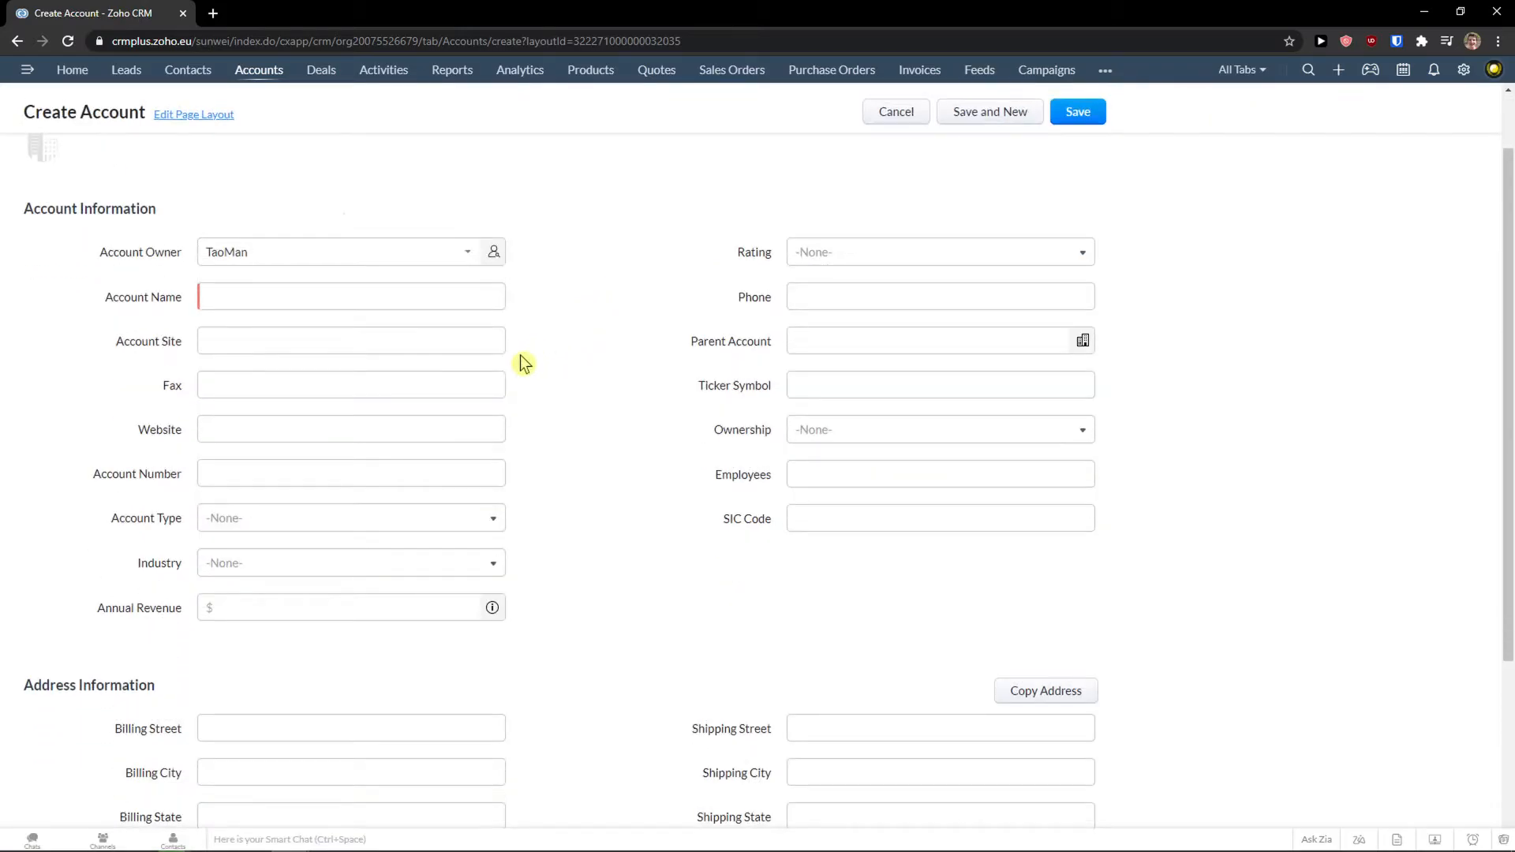
{"action": "scroll", "coordinate": [514, 360], "scroll_direction": "down", "scroll_amount": 3}
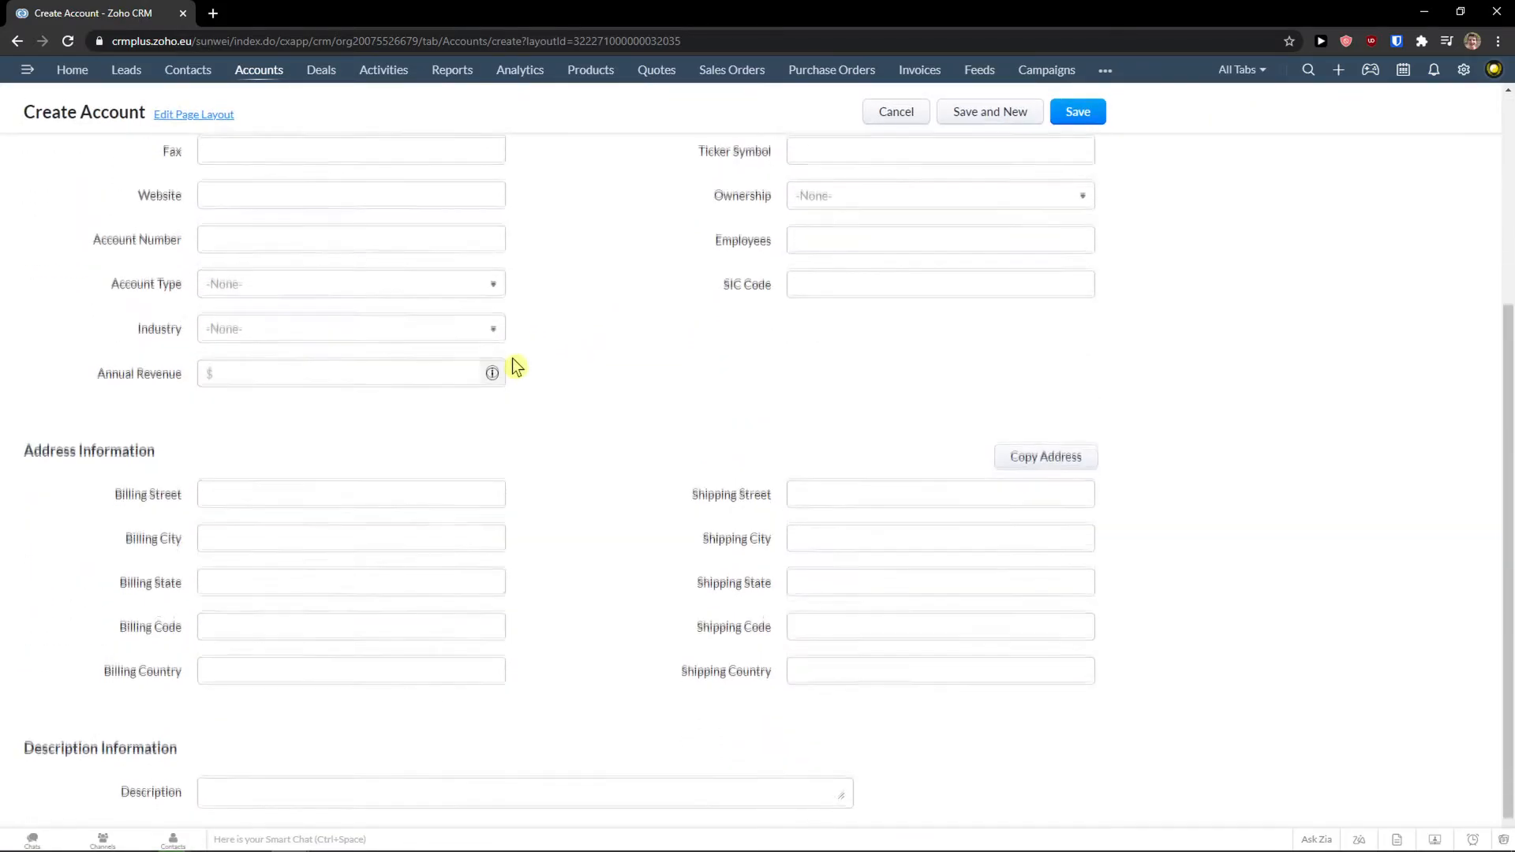
{"action": "scroll", "coordinate": [514, 362], "scroll_direction": "up", "scroll_amount": 4}
{"action": "left_click", "coordinate": [407, 345]}
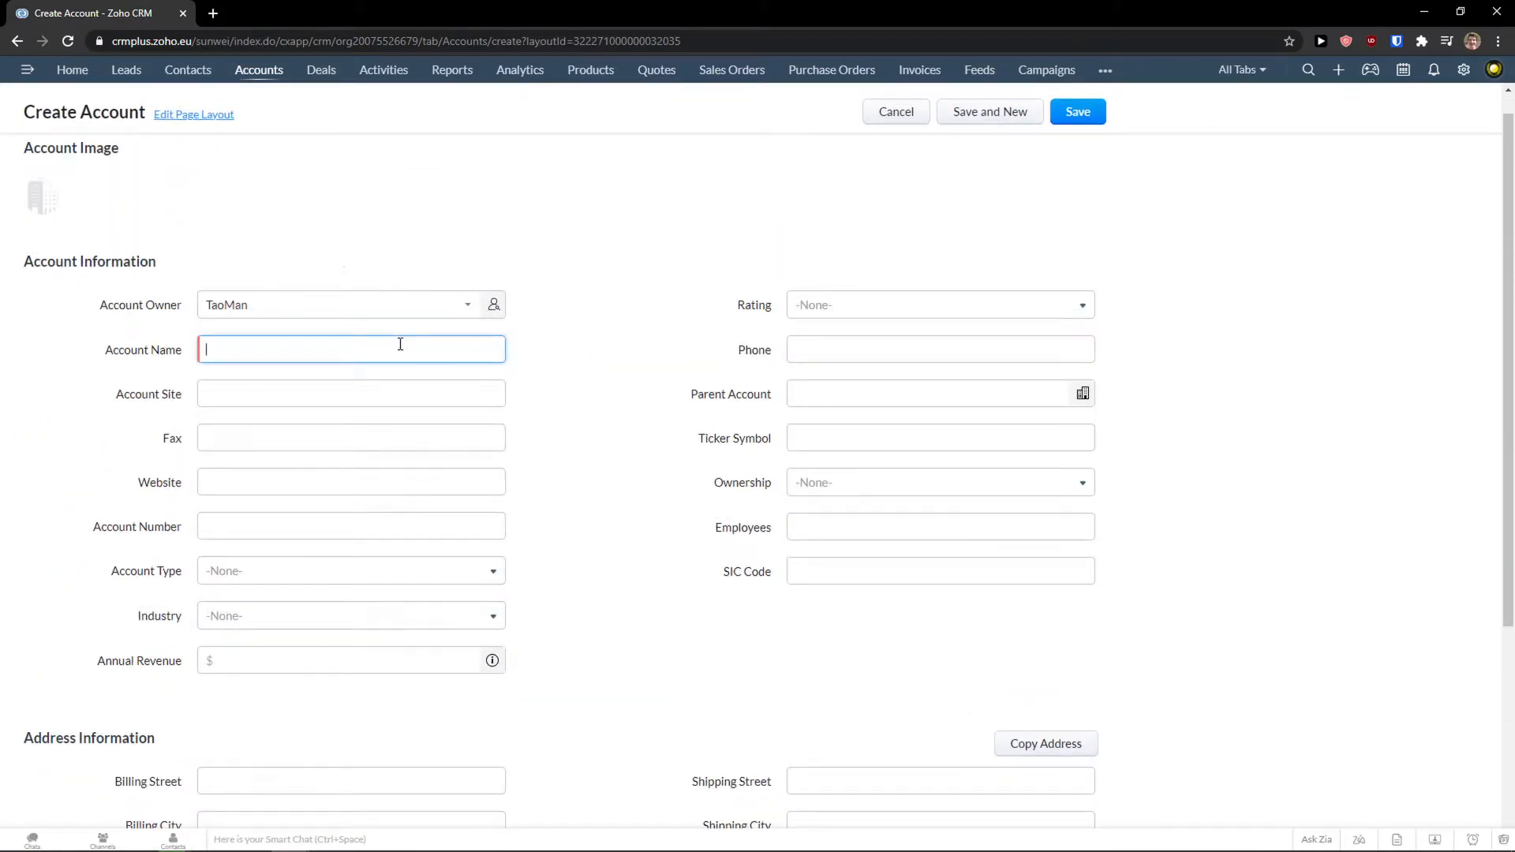
{"action": "type", "text": "Sim Wei LTD"}
{"action": "key", "text": "Tab"}
{"action": "left_click", "coordinate": [411, 394]}
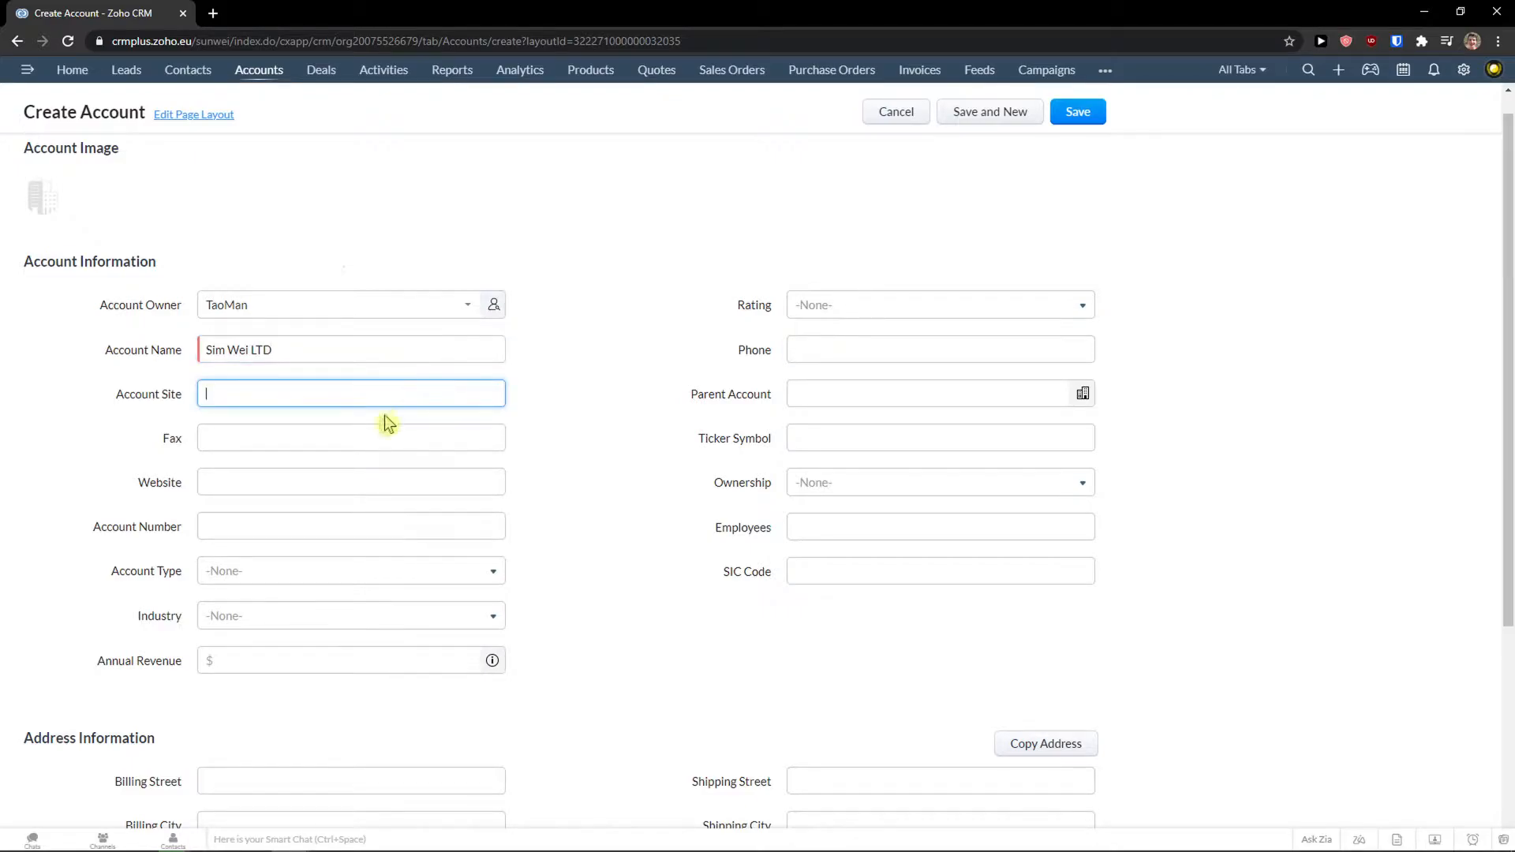
{"action": "left_click", "coordinate": [816, 348]}
{"action": "left_click", "coordinate": [815, 308]}
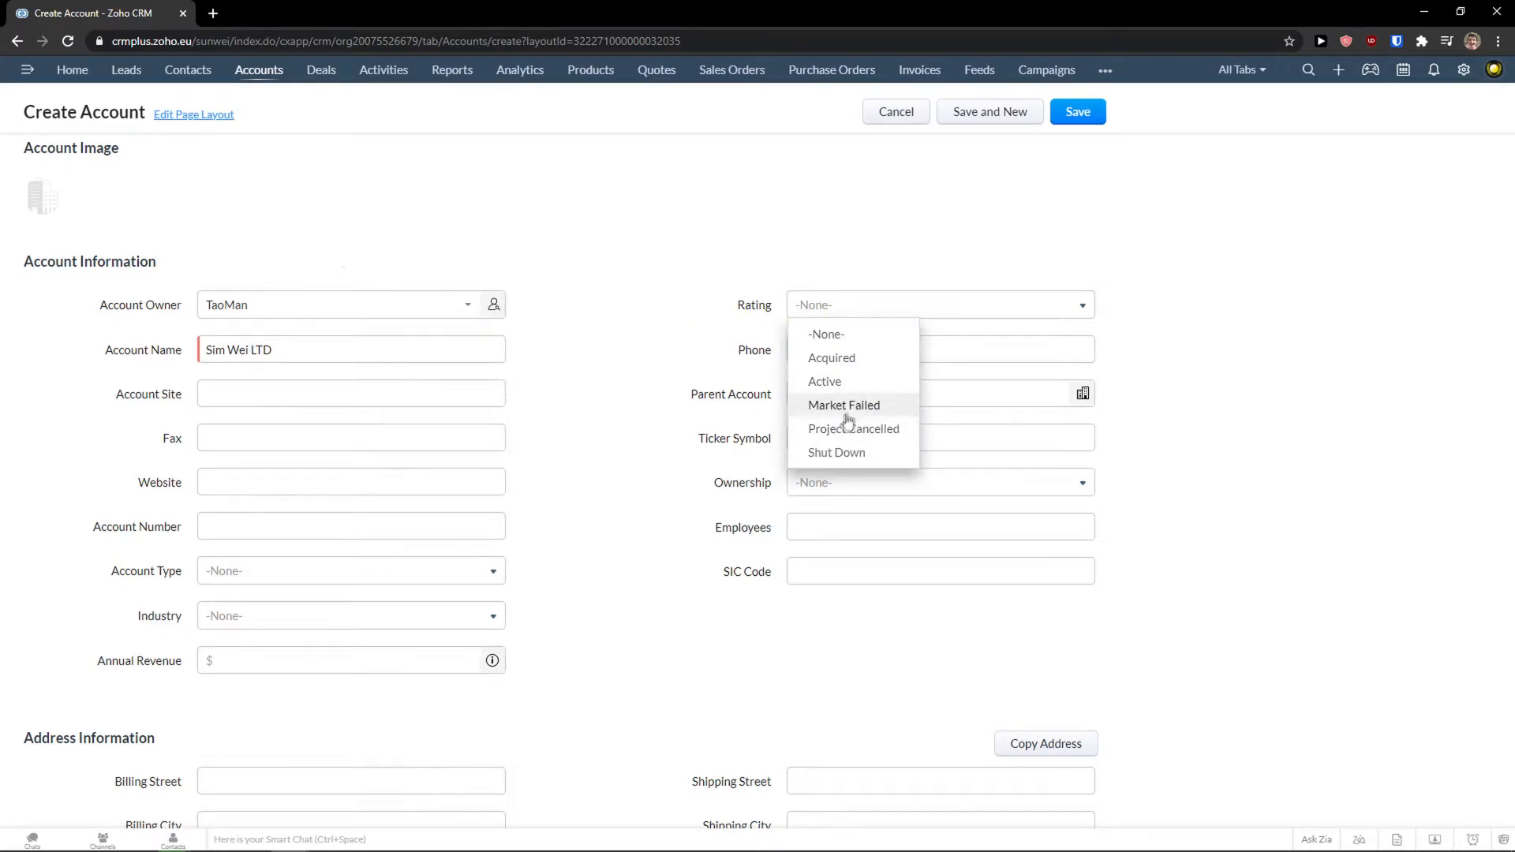
Set the account rating to Active, leaving the parent account empty.
{"action": "left_click", "coordinate": [854, 384]}
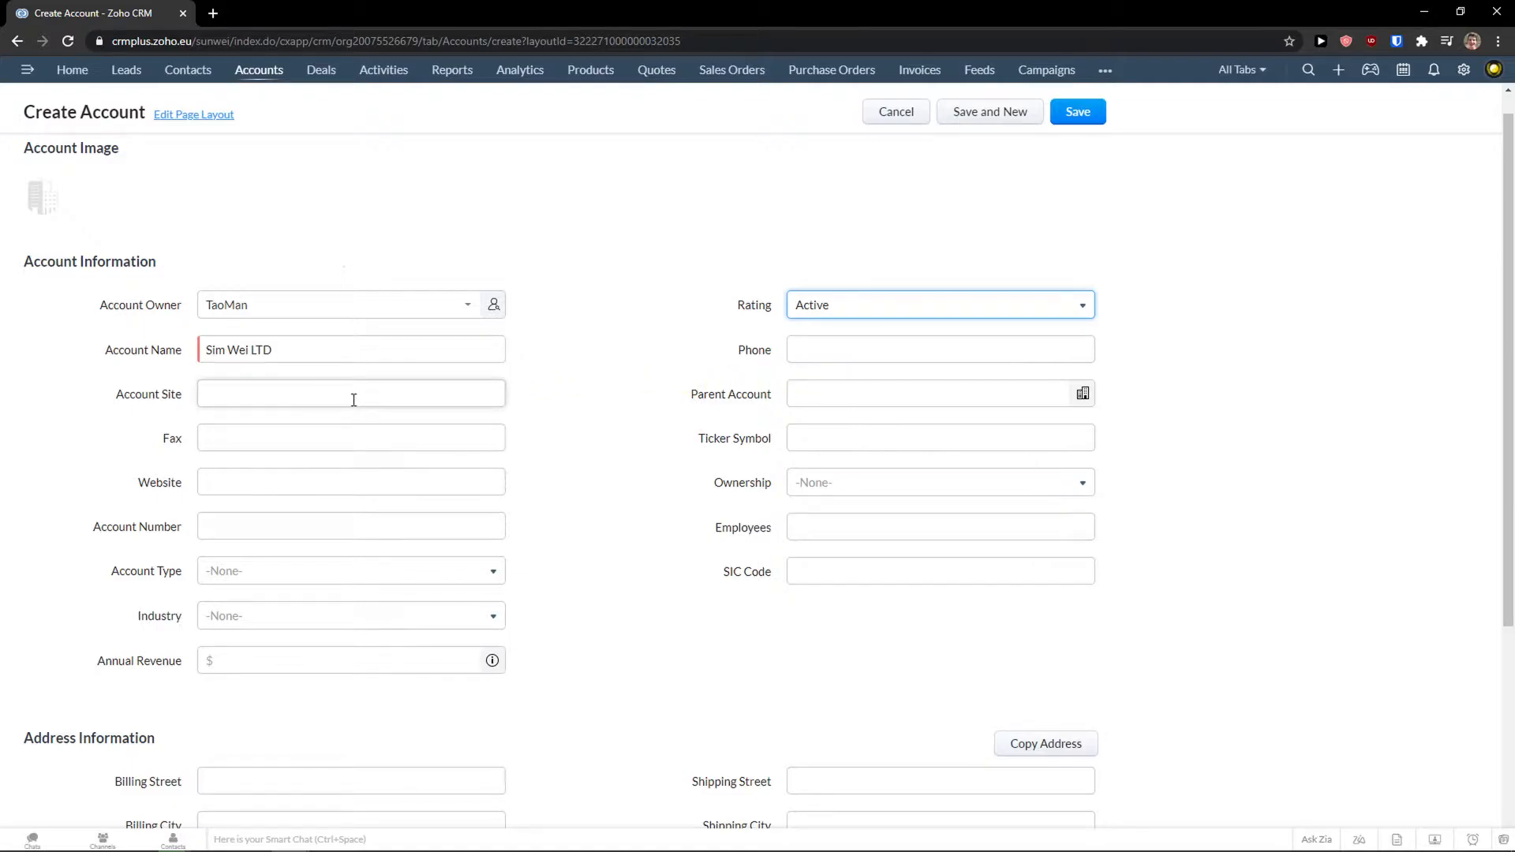
{"action": "left_click", "coordinate": [842, 395]}
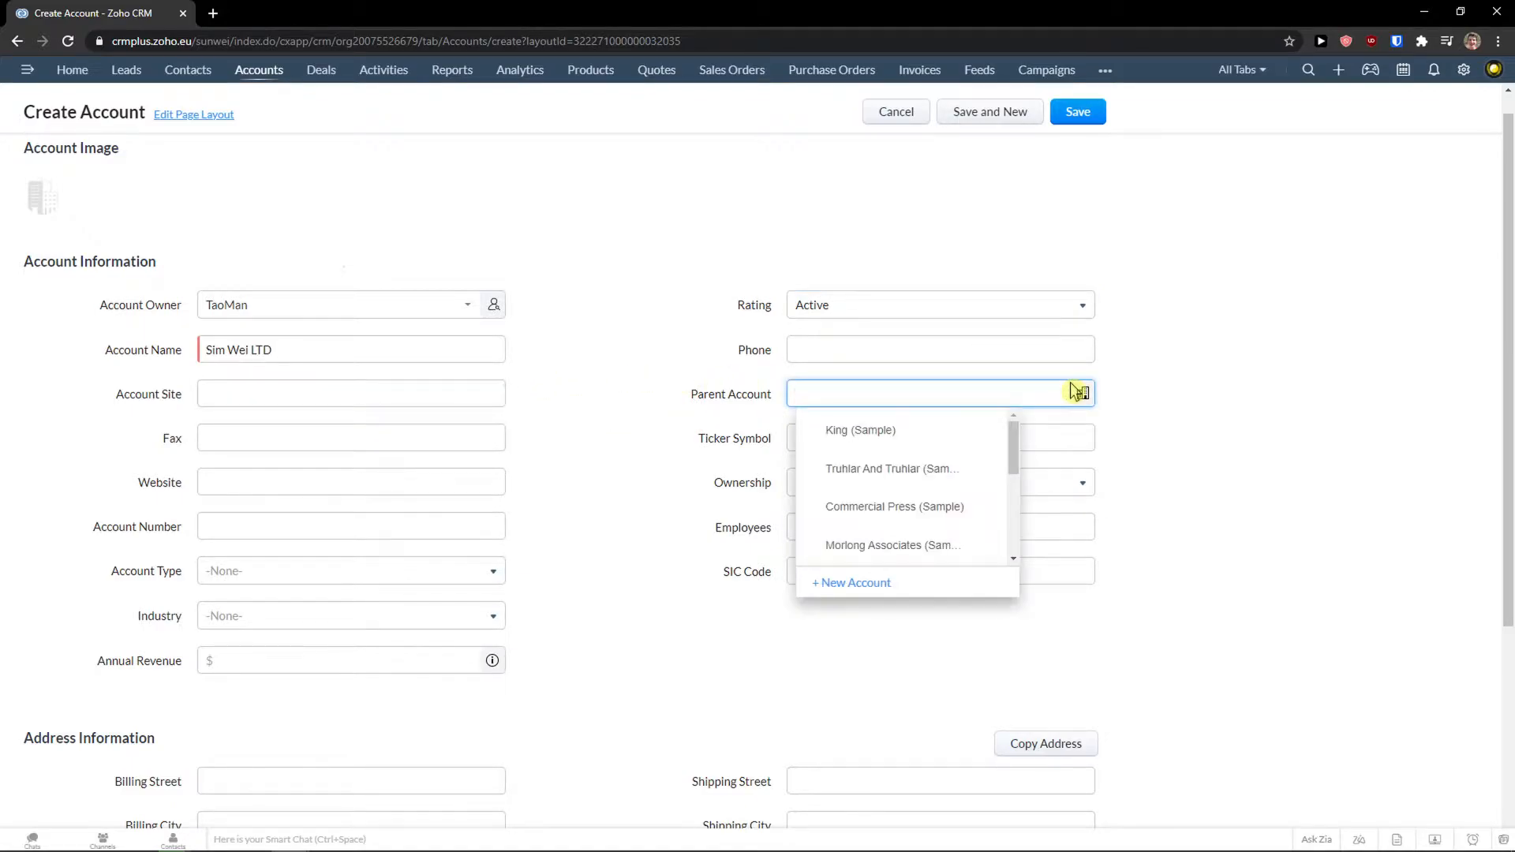
{"action": "scroll", "coordinate": [918, 451], "scroll_direction": "down", "scroll_amount": 1}
{"action": "scroll", "coordinate": [908, 451], "scroll_direction": "up", "scroll_amount": 1}
{"action": "left_click", "coordinate": [774, 412]}
{"action": "left_click", "coordinate": [792, 398]}
{"action": "left_click", "coordinate": [699, 446]}
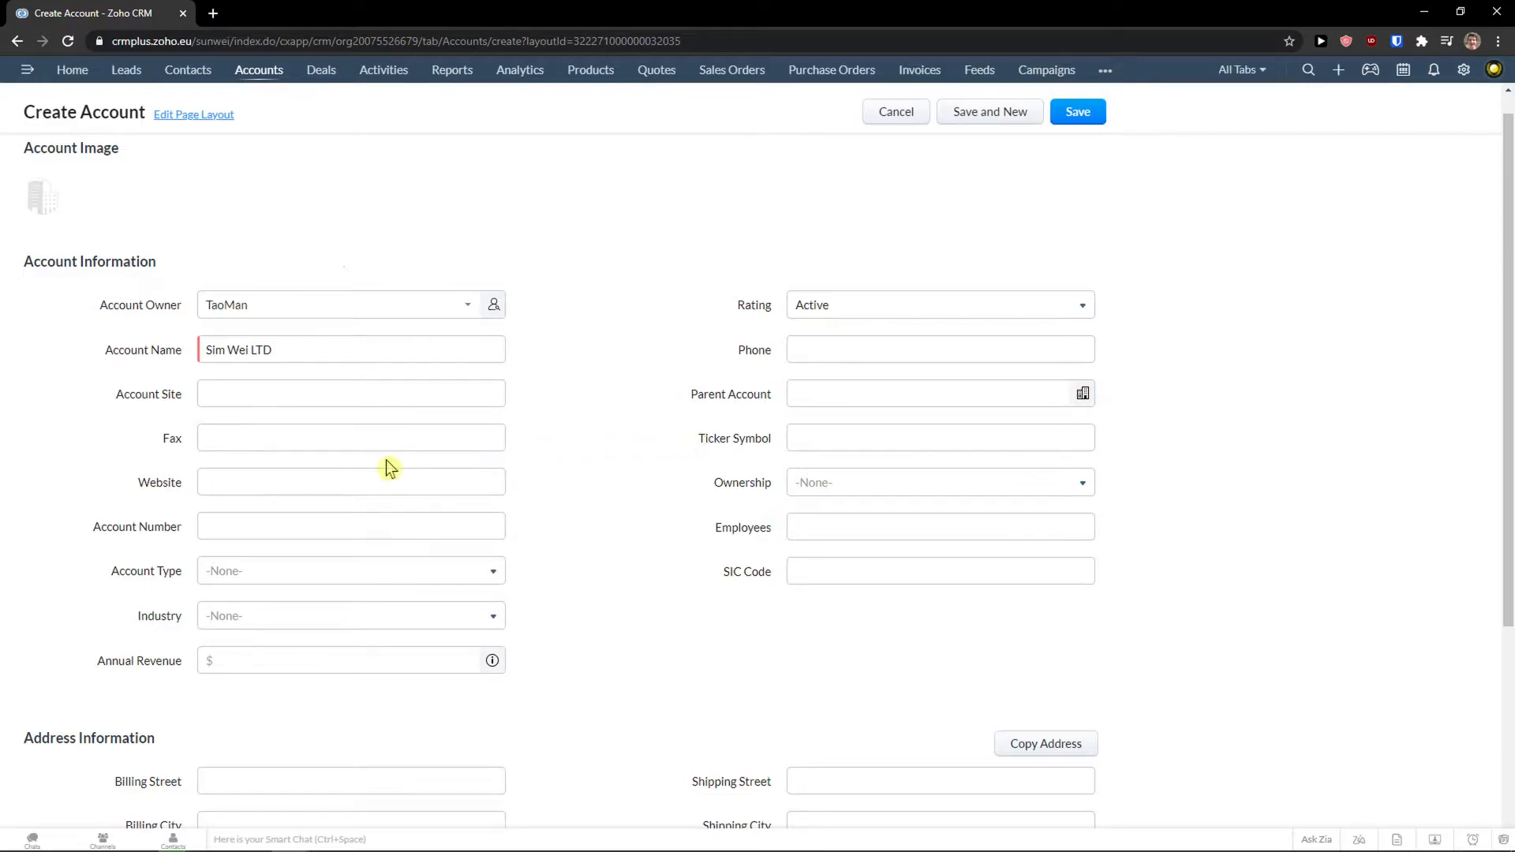
{"action": "left_click", "coordinate": [825, 448]}
{"action": "left_click", "coordinate": [358, 483]}
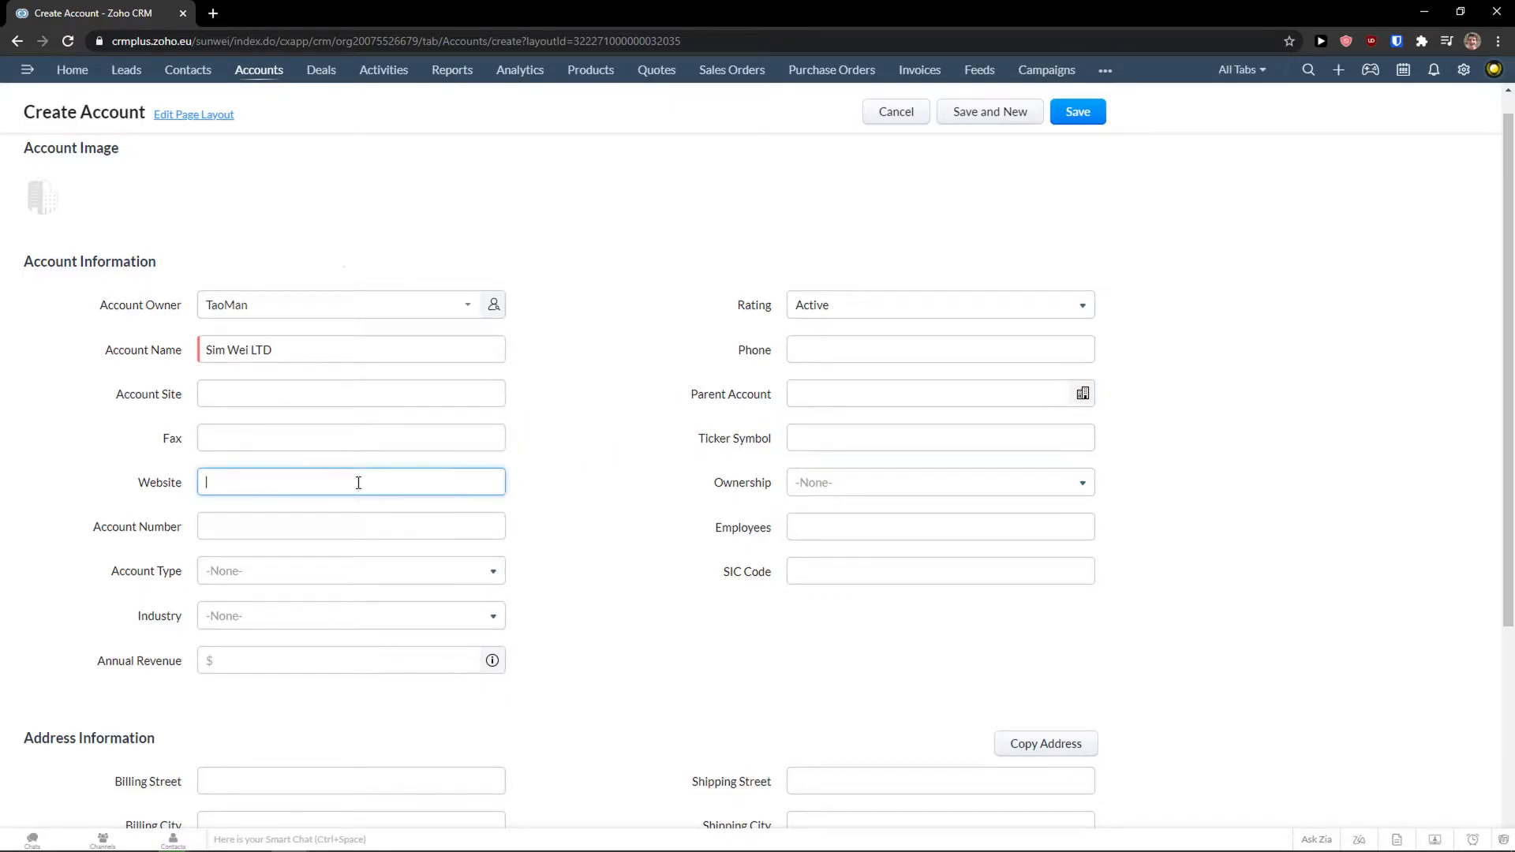
Set the account ownership to Partnership.
{"action": "left_click", "coordinate": [813, 482]}
{"action": "scroll", "coordinate": [859, 560], "scroll_direction": "down", "scroll_amount": 1}
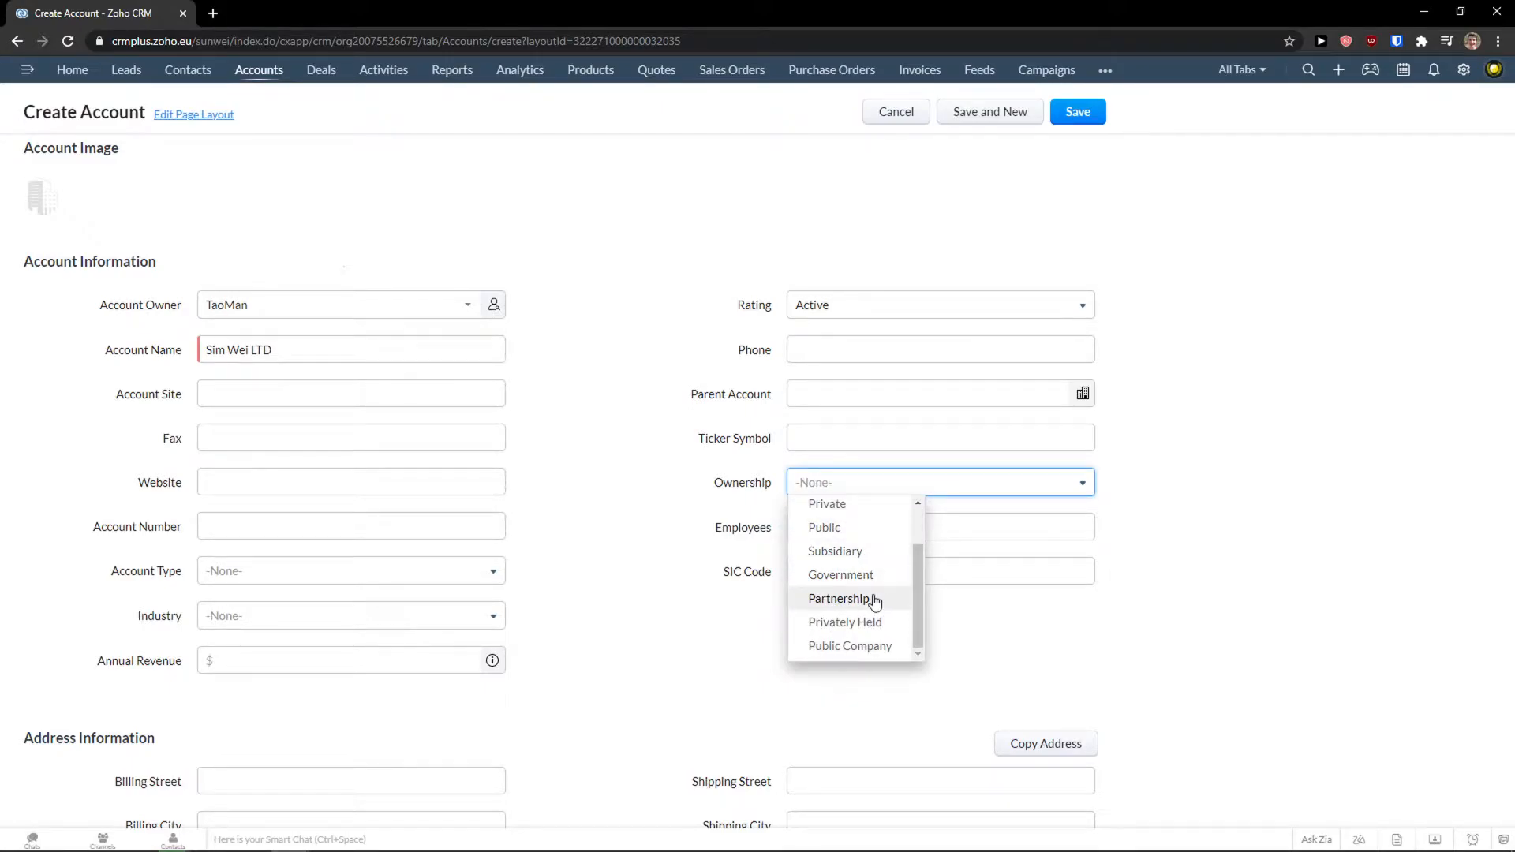
{"action": "left_click", "coordinate": [867, 601]}
{"action": "left_click", "coordinate": [406, 532]}
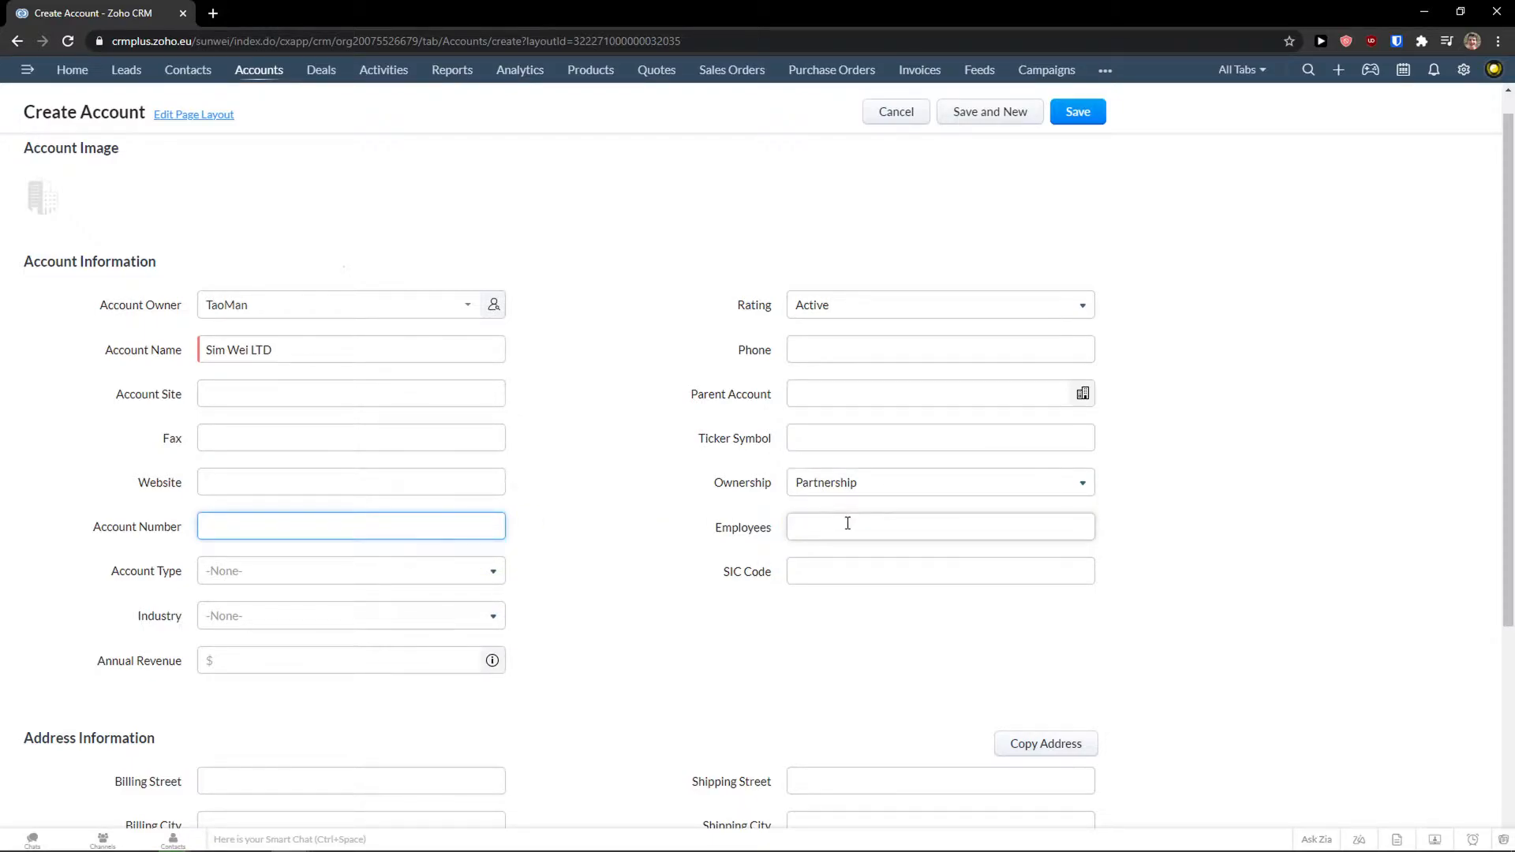
Set the account type to Investor.
{"action": "left_click", "coordinate": [316, 571]}
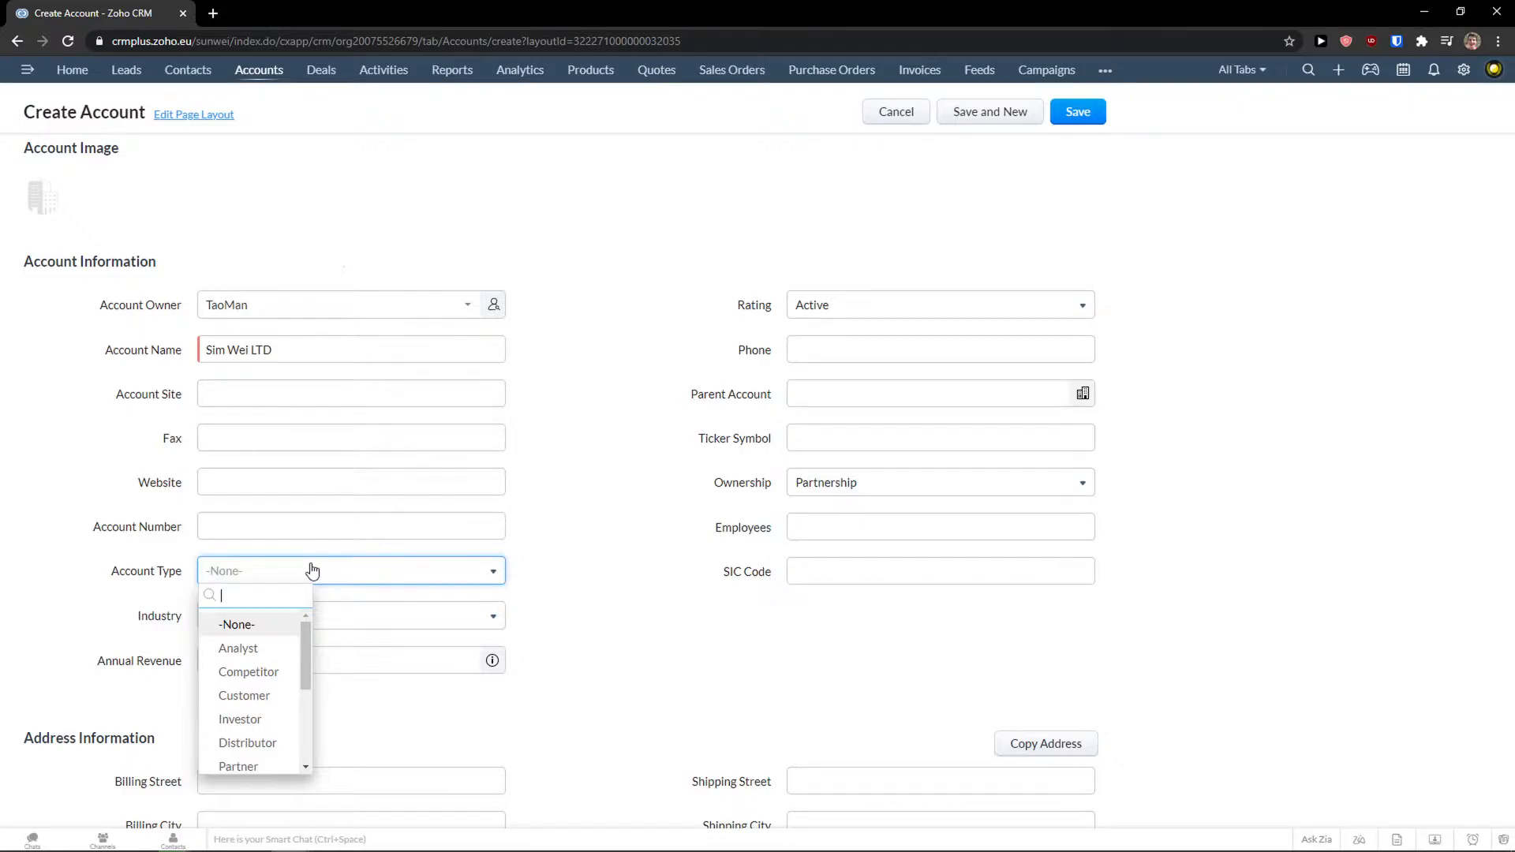
{"action": "scroll", "coordinate": [278, 680], "scroll_direction": "down", "scroll_amount": 1}
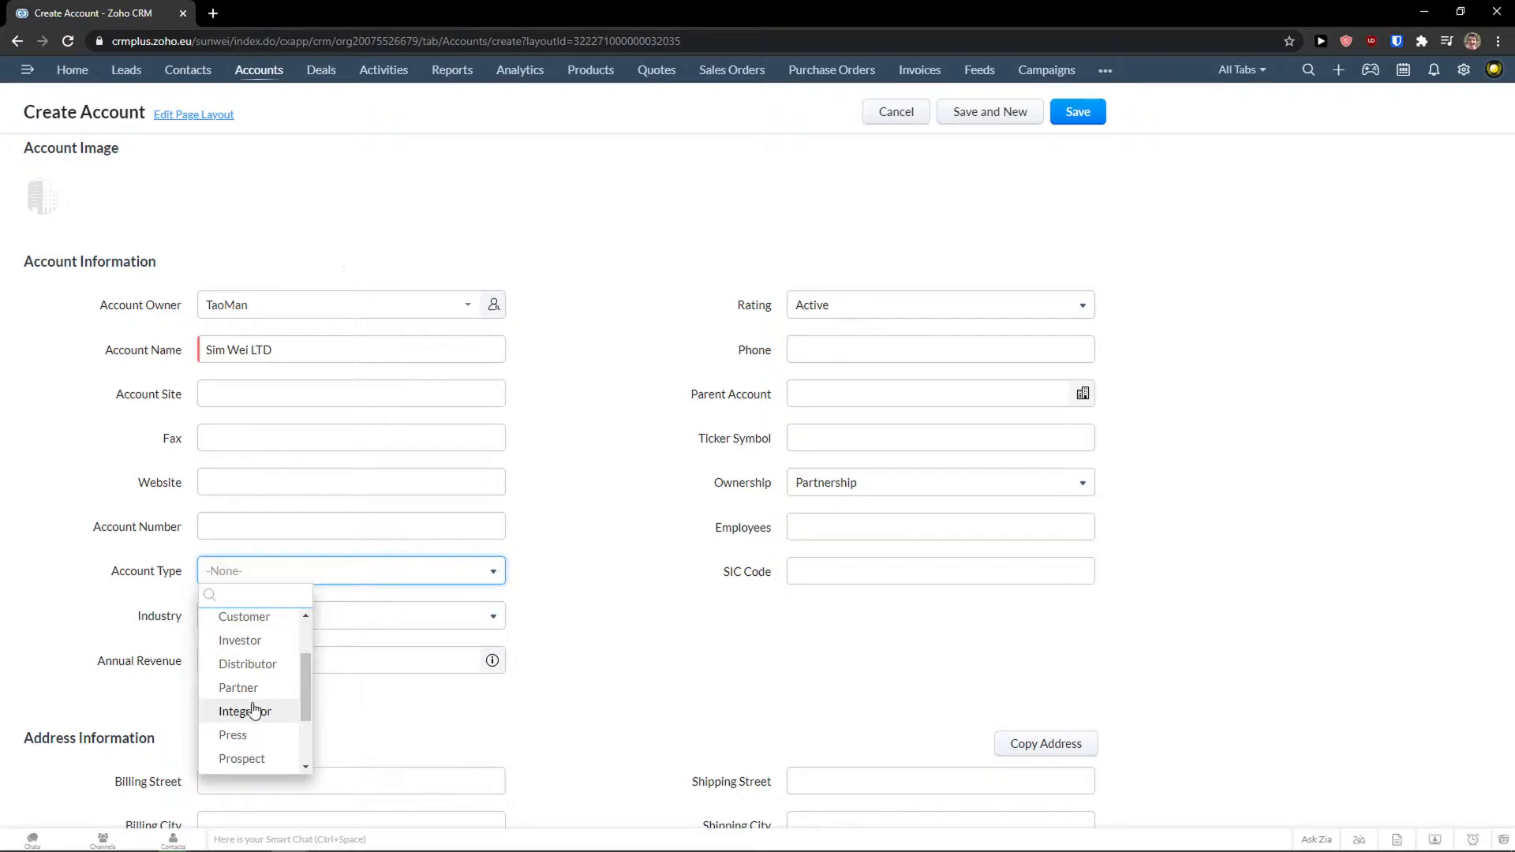
{"action": "scroll", "coordinate": [253, 711], "scroll_direction": "down", "scroll_amount": 2}
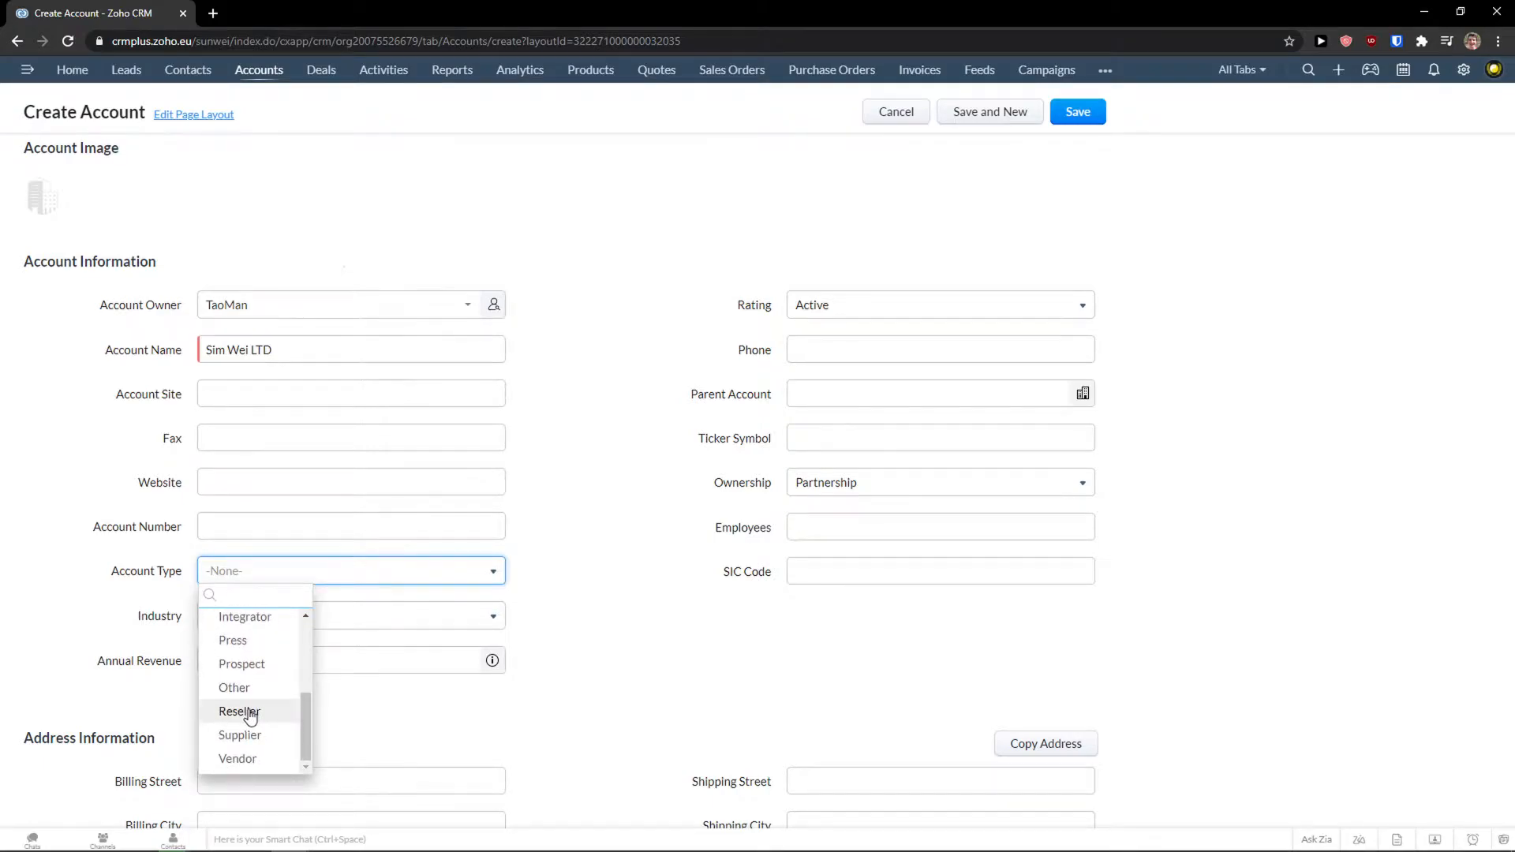
{"action": "scroll", "coordinate": [251, 714], "scroll_direction": "up", "scroll_amount": 4}
{"action": "scroll", "coordinate": [255, 684], "scroll_direction": "down", "scroll_amount": 1}
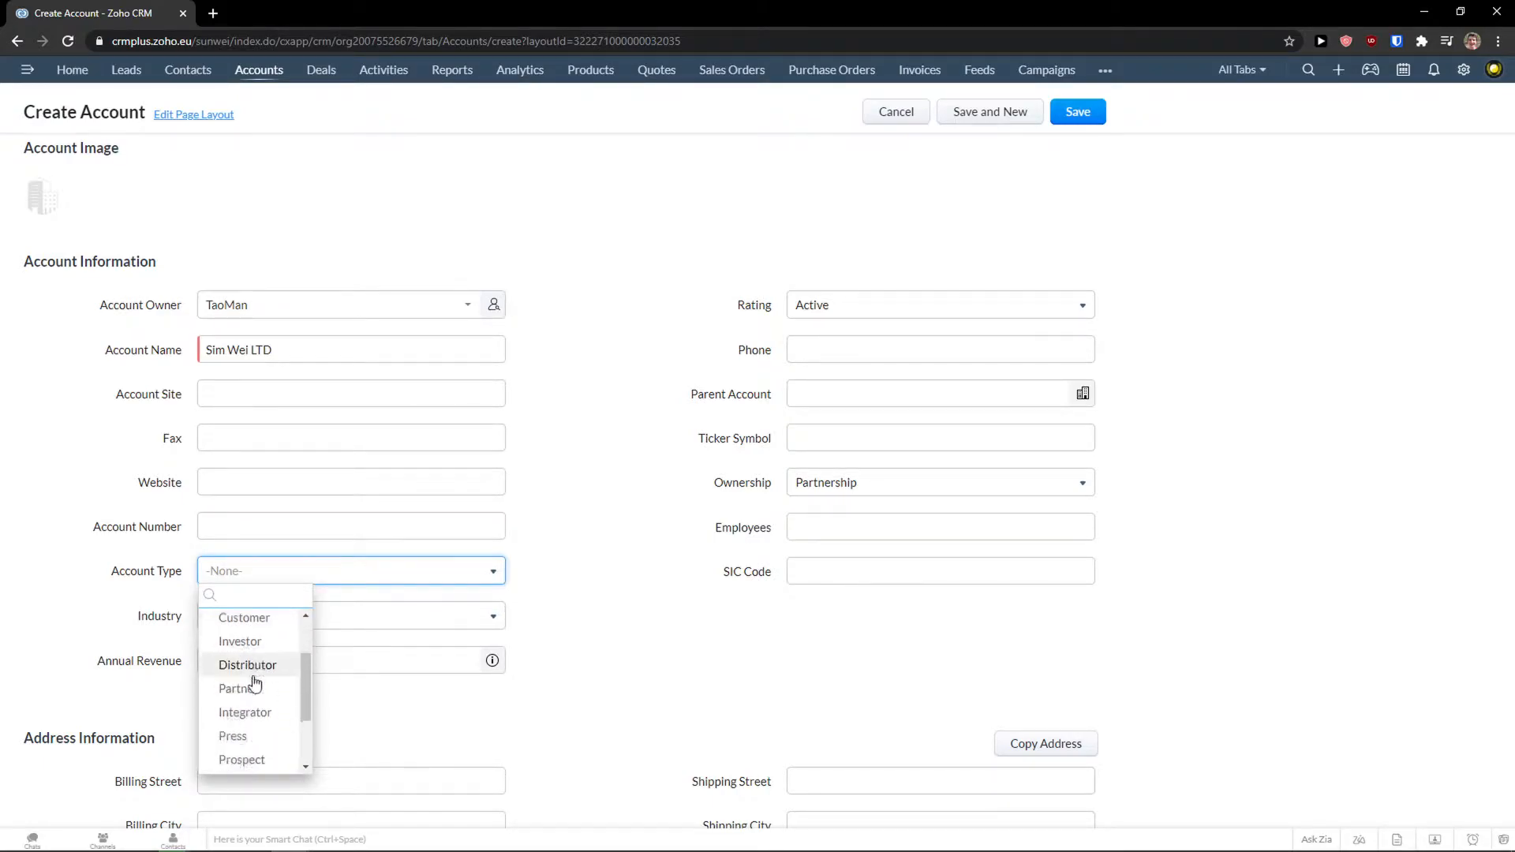
{"action": "left_click", "coordinate": [237, 641]}
{"action": "left_click", "coordinate": [836, 530]}
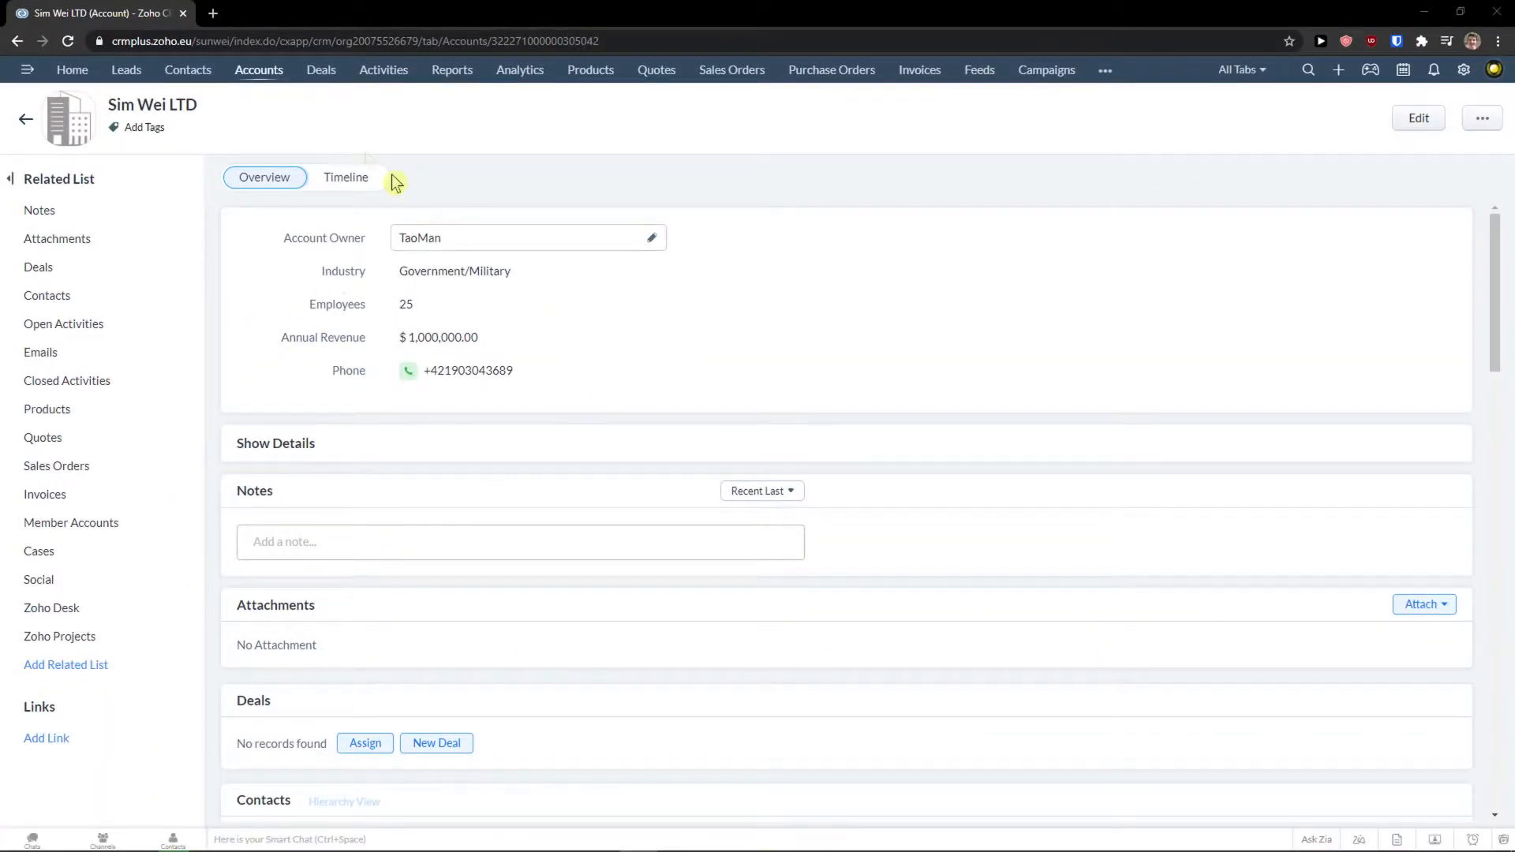
Switch to the Deals stage view.
{"action": "left_click", "coordinate": [321, 71]}
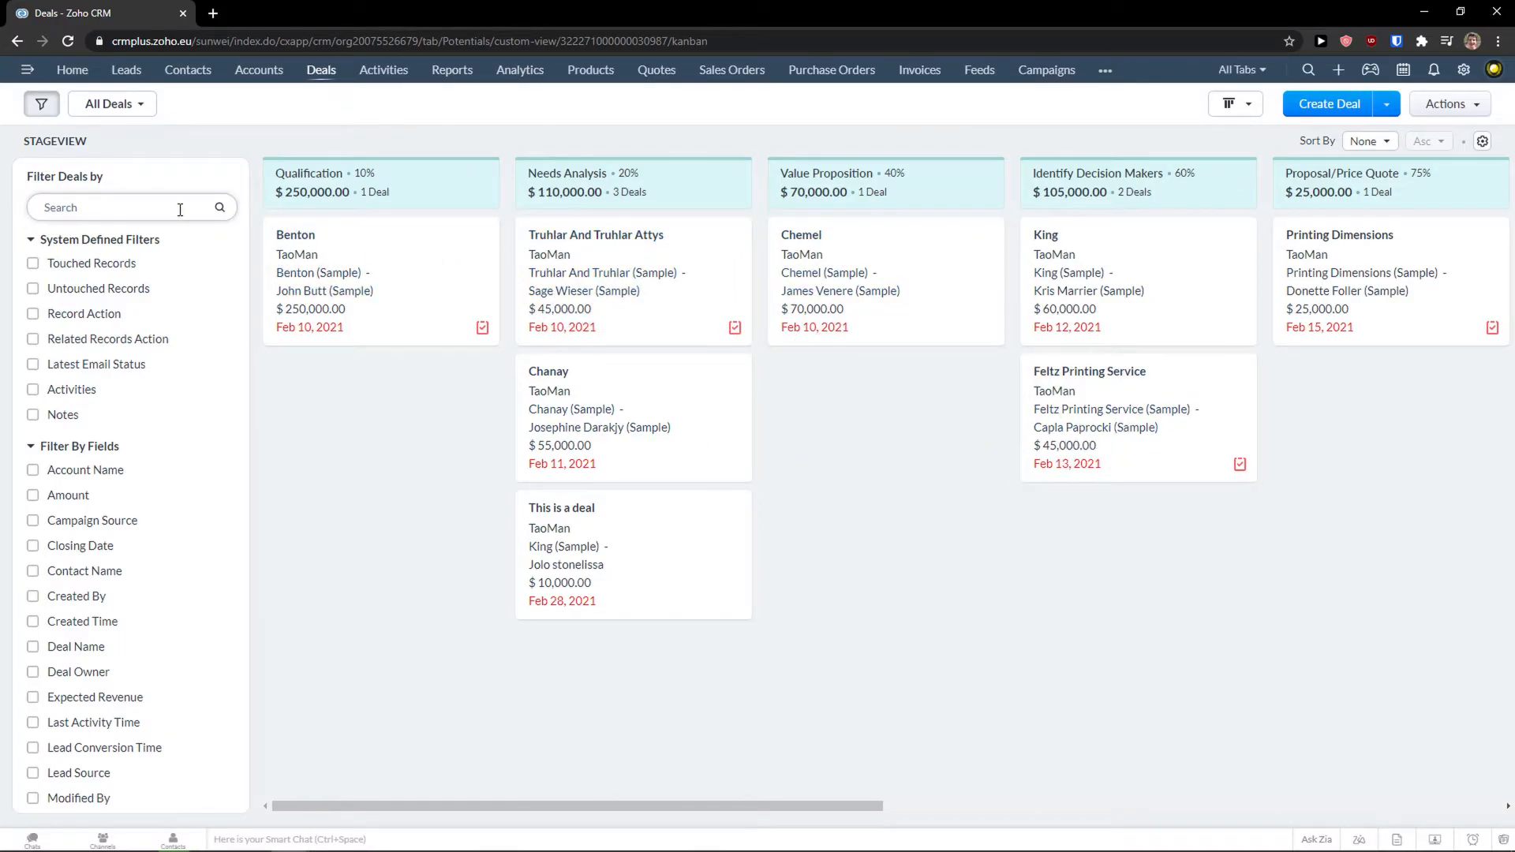
Start a new deal named 'EPIC Deal'.
{"action": "left_click", "coordinate": [1316, 113]}
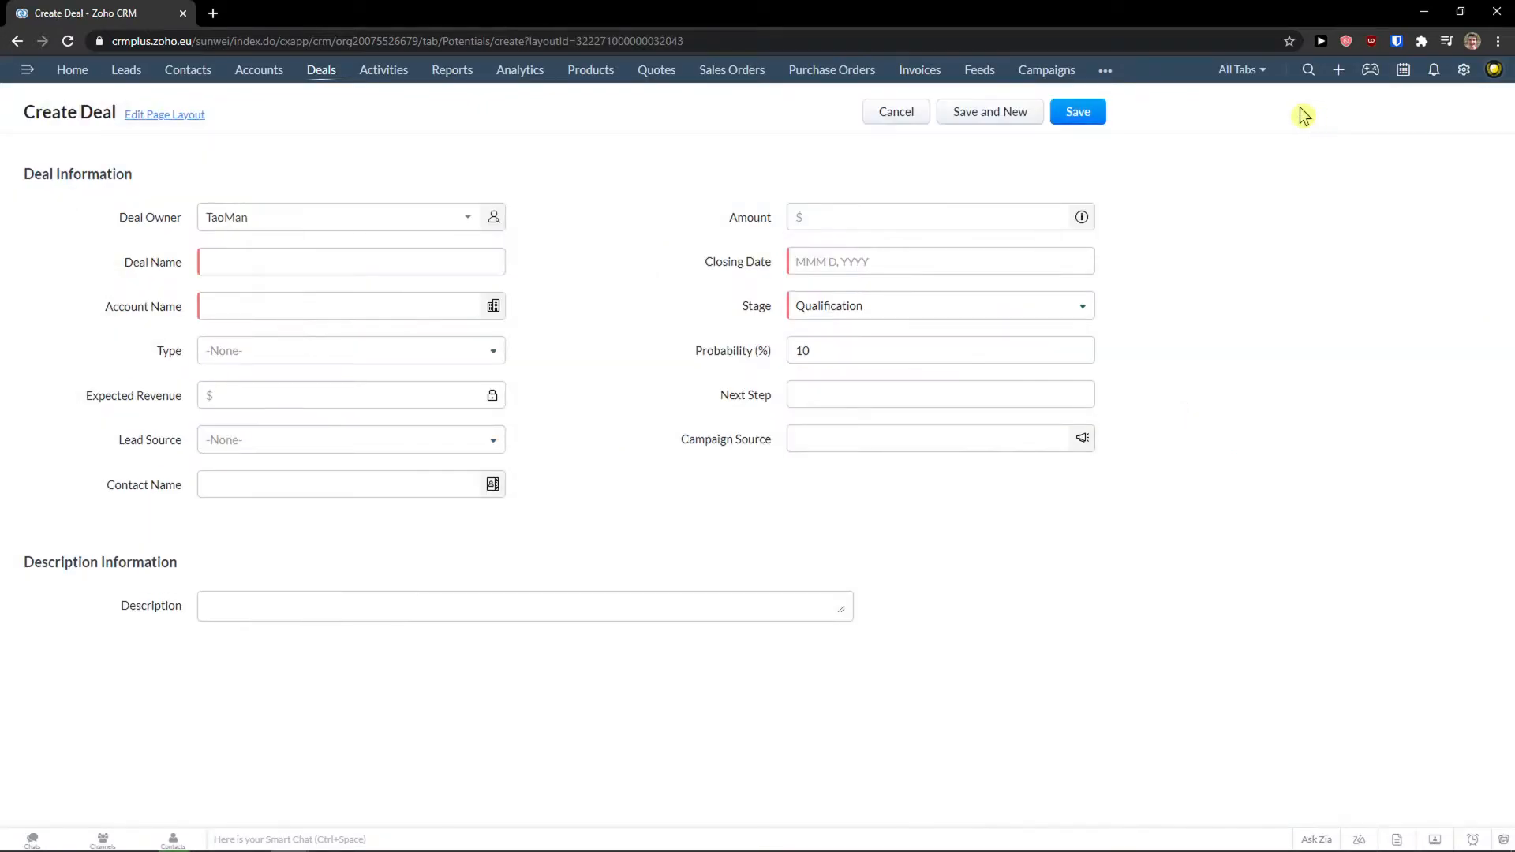
{"action": "left_click", "coordinate": [308, 216]}
{"action": "left_click", "coordinate": [126, 271]}
{"action": "left_click", "coordinate": [257, 258]}
{"action": "left_click", "coordinate": [167, 258]}
{"action": "left_click", "coordinate": [228, 259]}
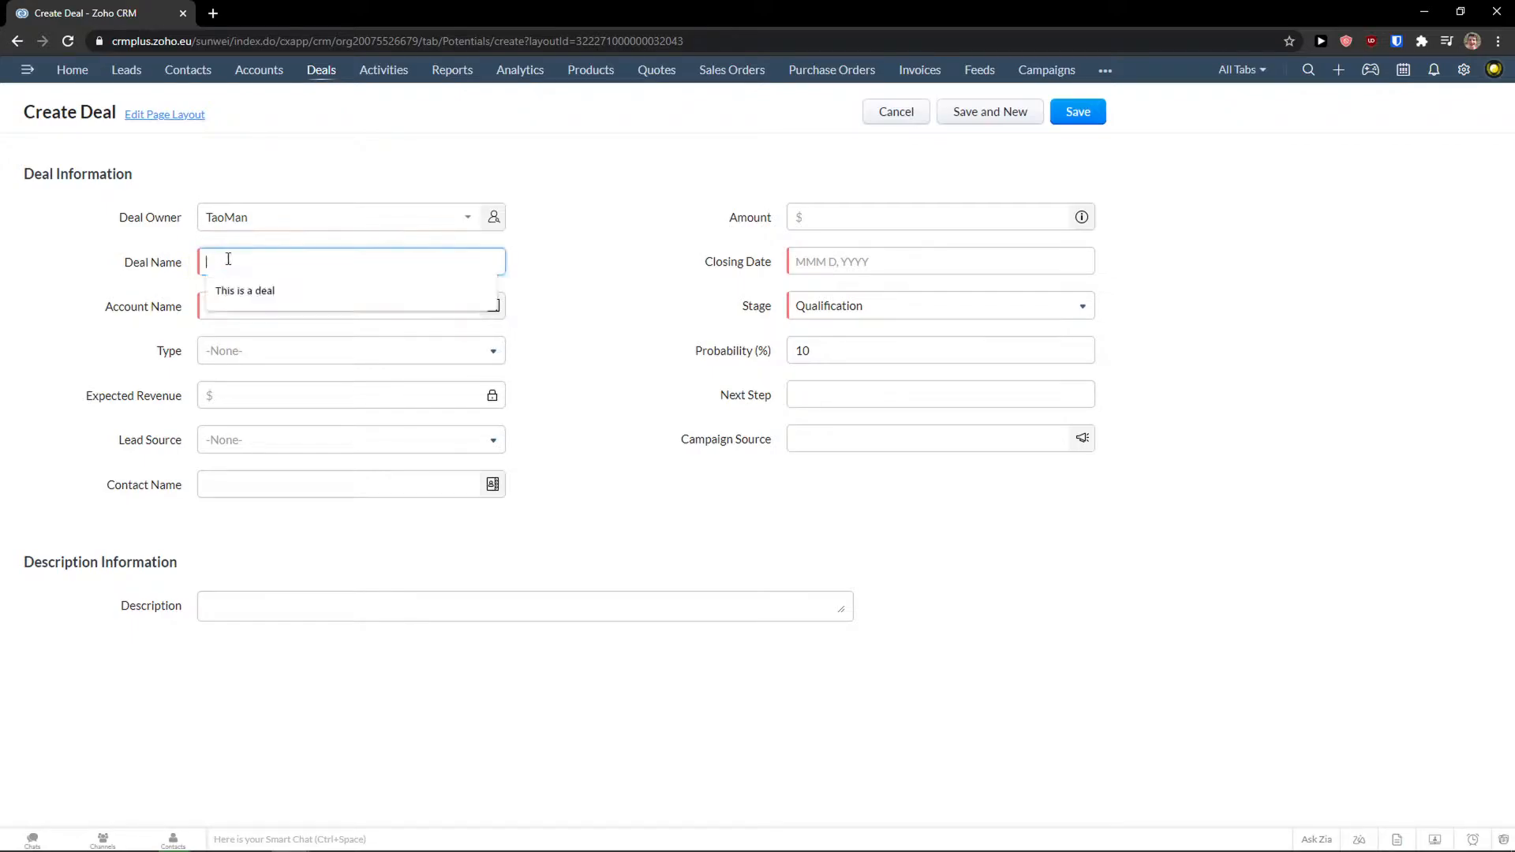
{"action": "type", "text": "E"}
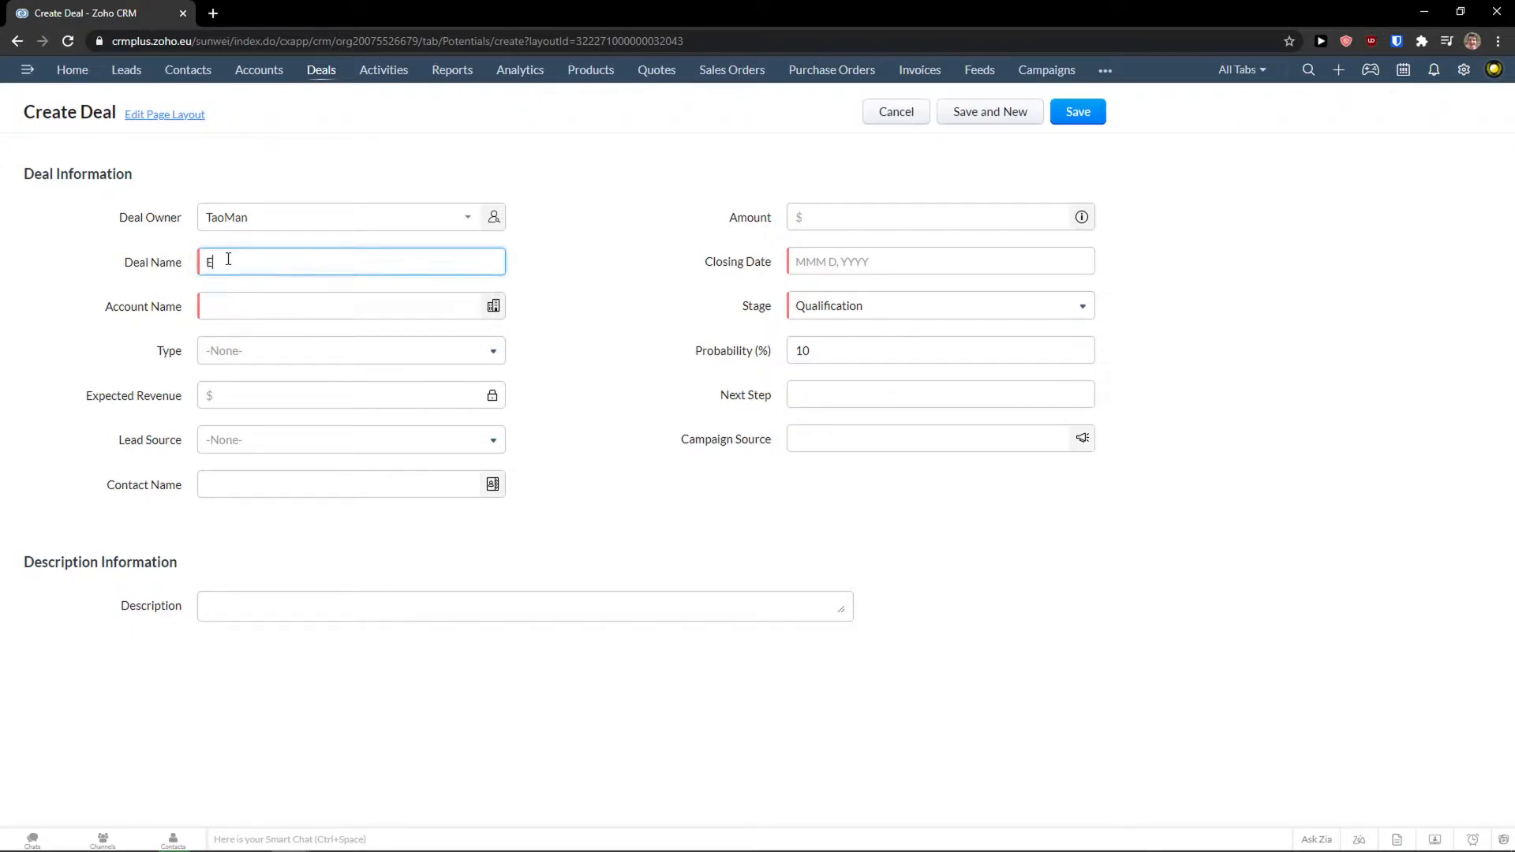
{"action": "type", "text": "PIC Deal"}
Link the deal to Sim Wei LTD with type Existing Business.
{"action": "left_click", "coordinate": [315, 300]}
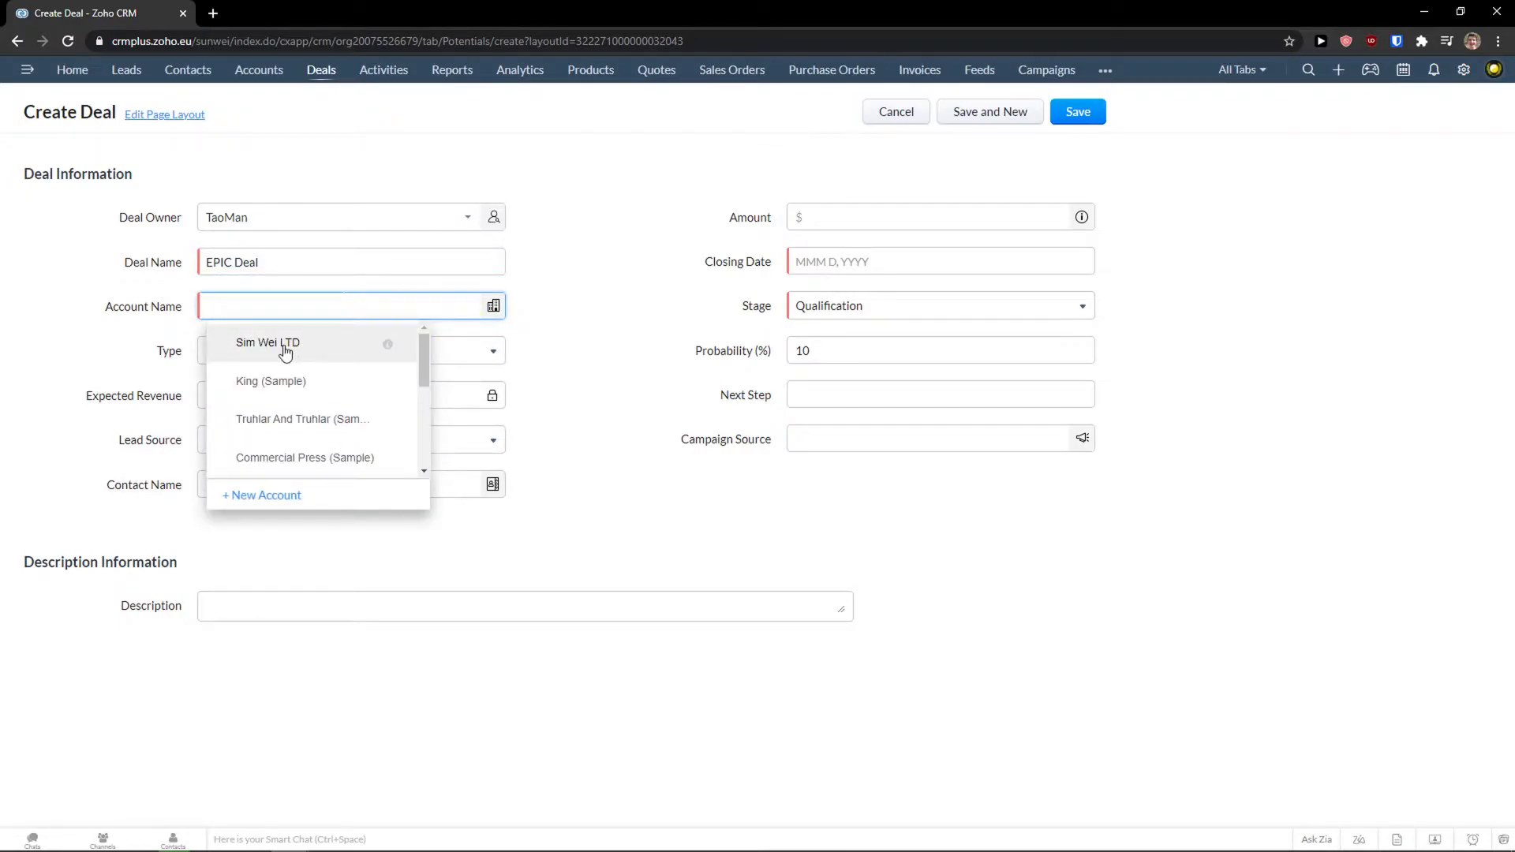
{"action": "left_click", "coordinate": [286, 352]}
{"action": "left_click", "coordinate": [267, 352]}
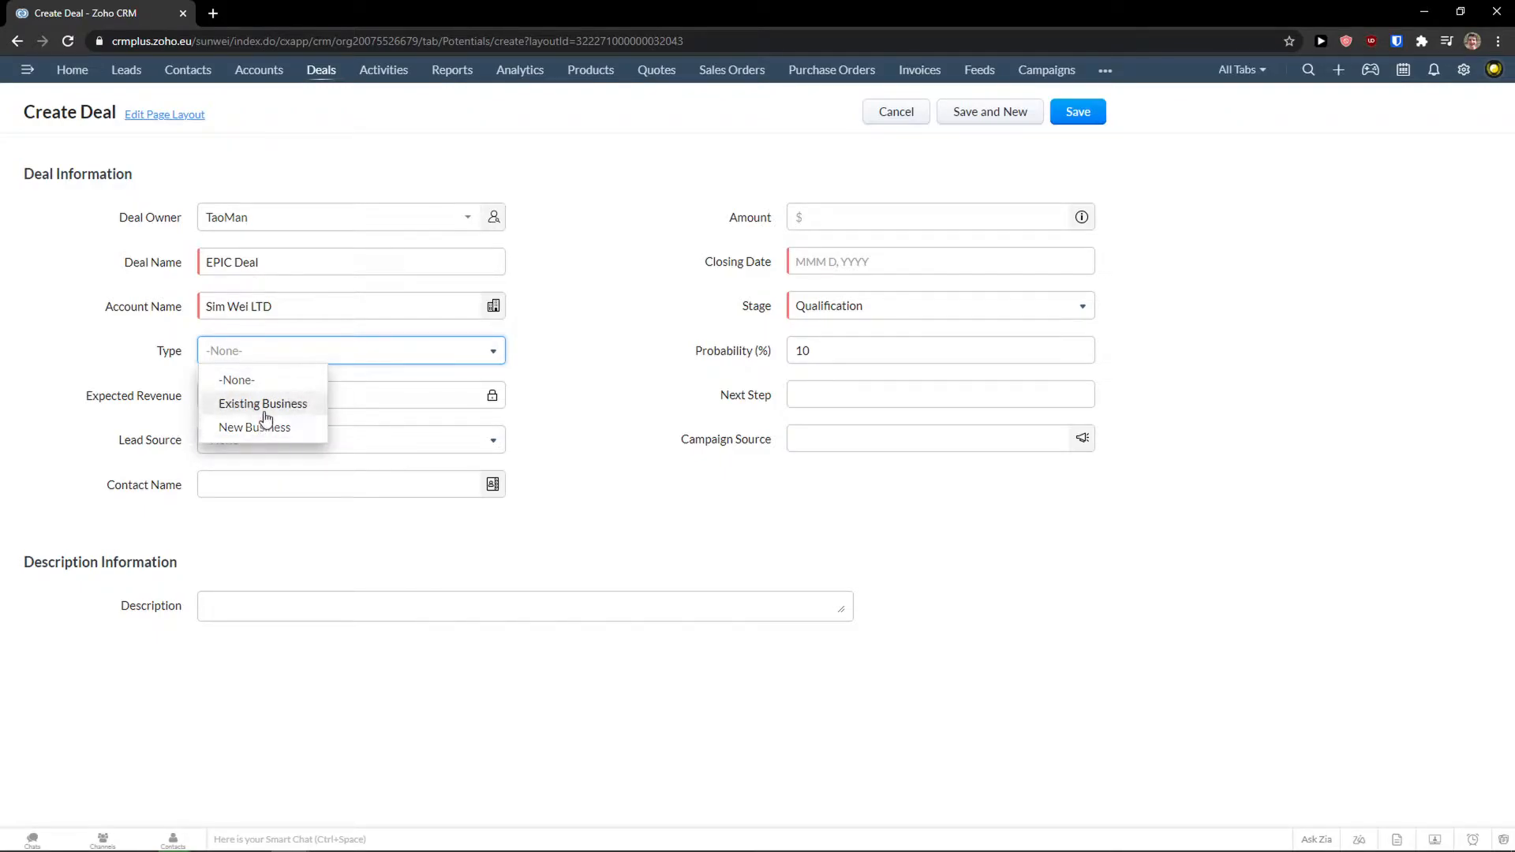
{"action": "left_click", "coordinate": [265, 410]}
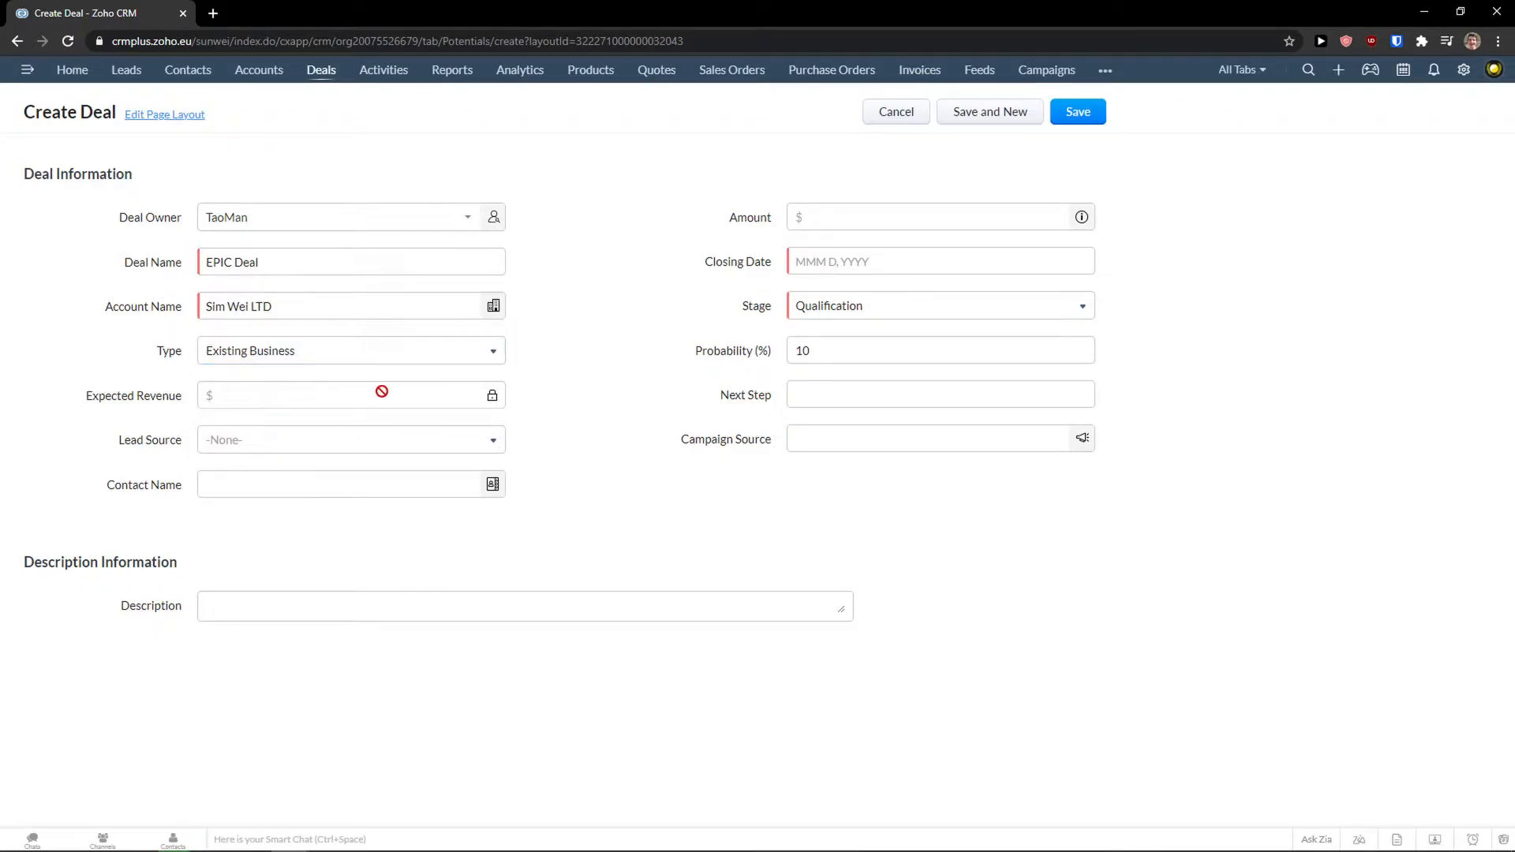
Set the lead source to Online Store and attach the suggested contact.
{"action": "left_click", "coordinate": [484, 446]}
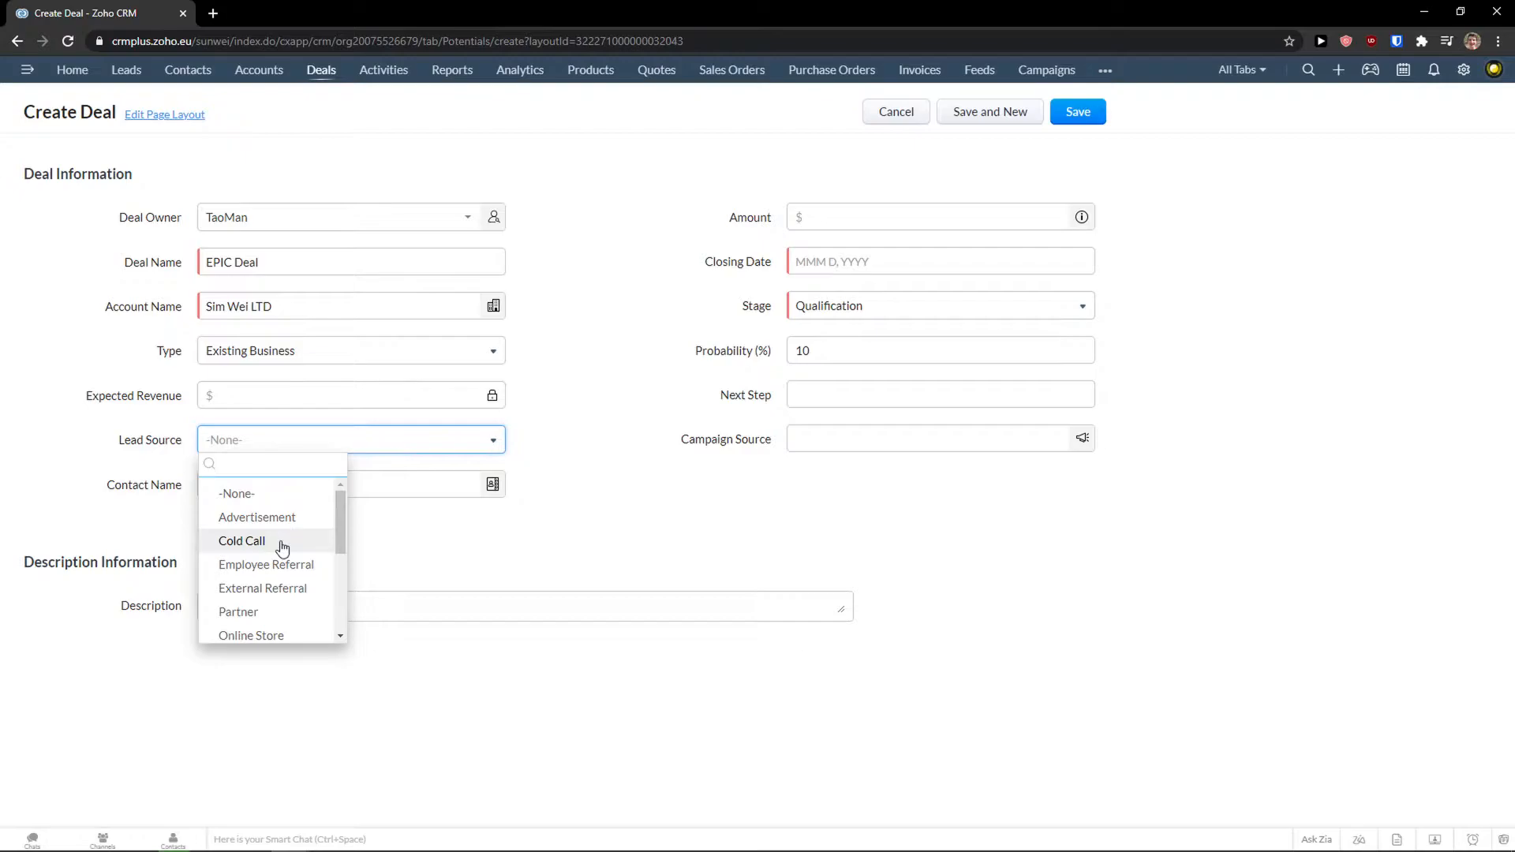
{"action": "scroll", "coordinate": [288, 529], "scroll_direction": "down", "scroll_amount": 2}
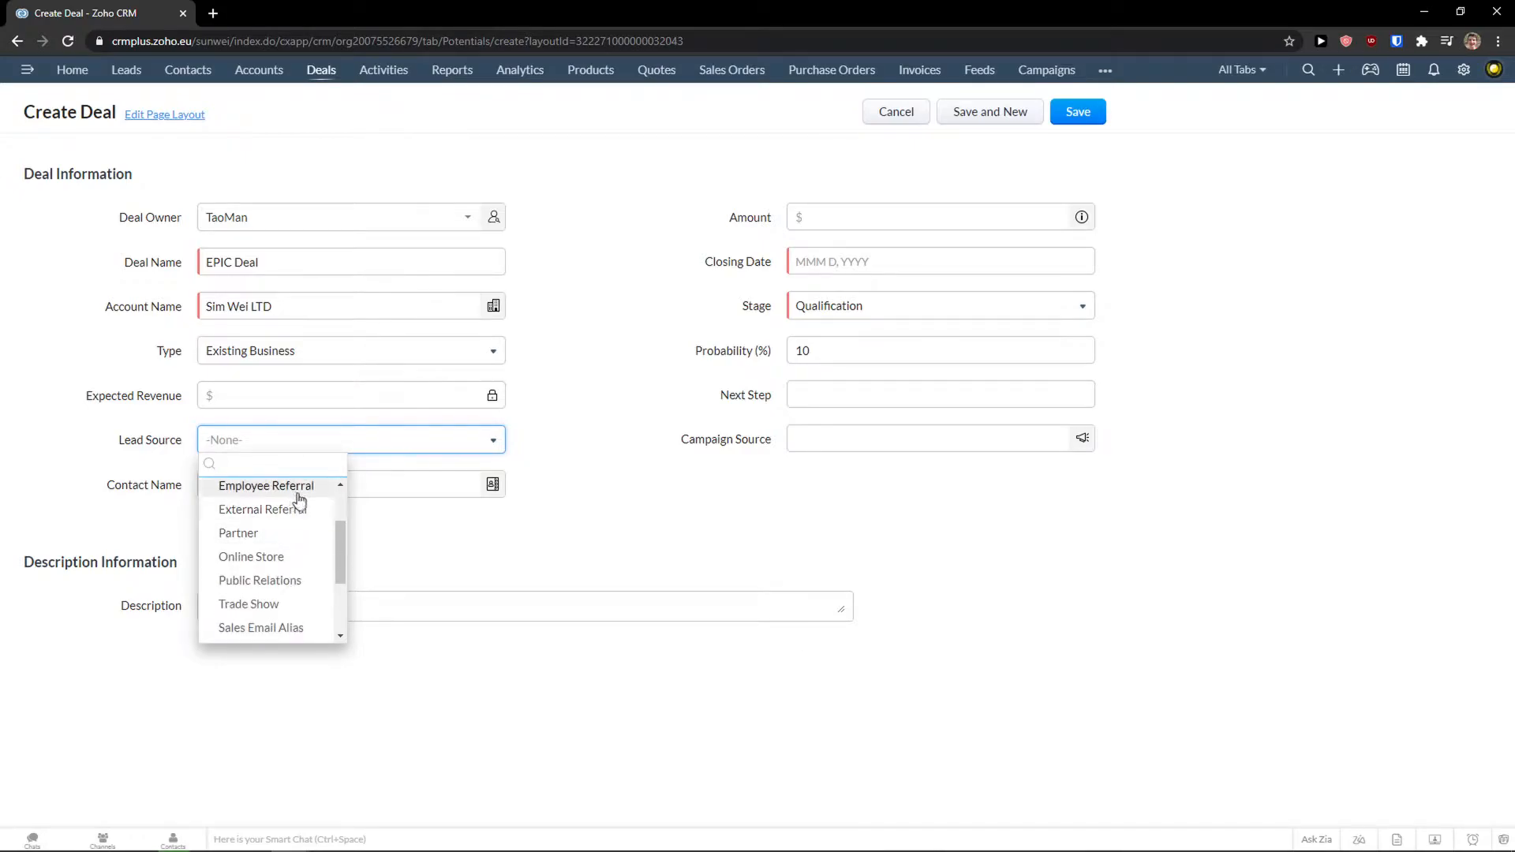
{"action": "left_click", "coordinate": [296, 537]}
{"action": "left_click", "coordinate": [426, 440]}
{"action": "scroll", "coordinate": [291, 537], "scroll_direction": "down", "scroll_amount": 2}
{"action": "left_click", "coordinate": [290, 556]}
{"action": "left_click", "coordinate": [287, 483]}
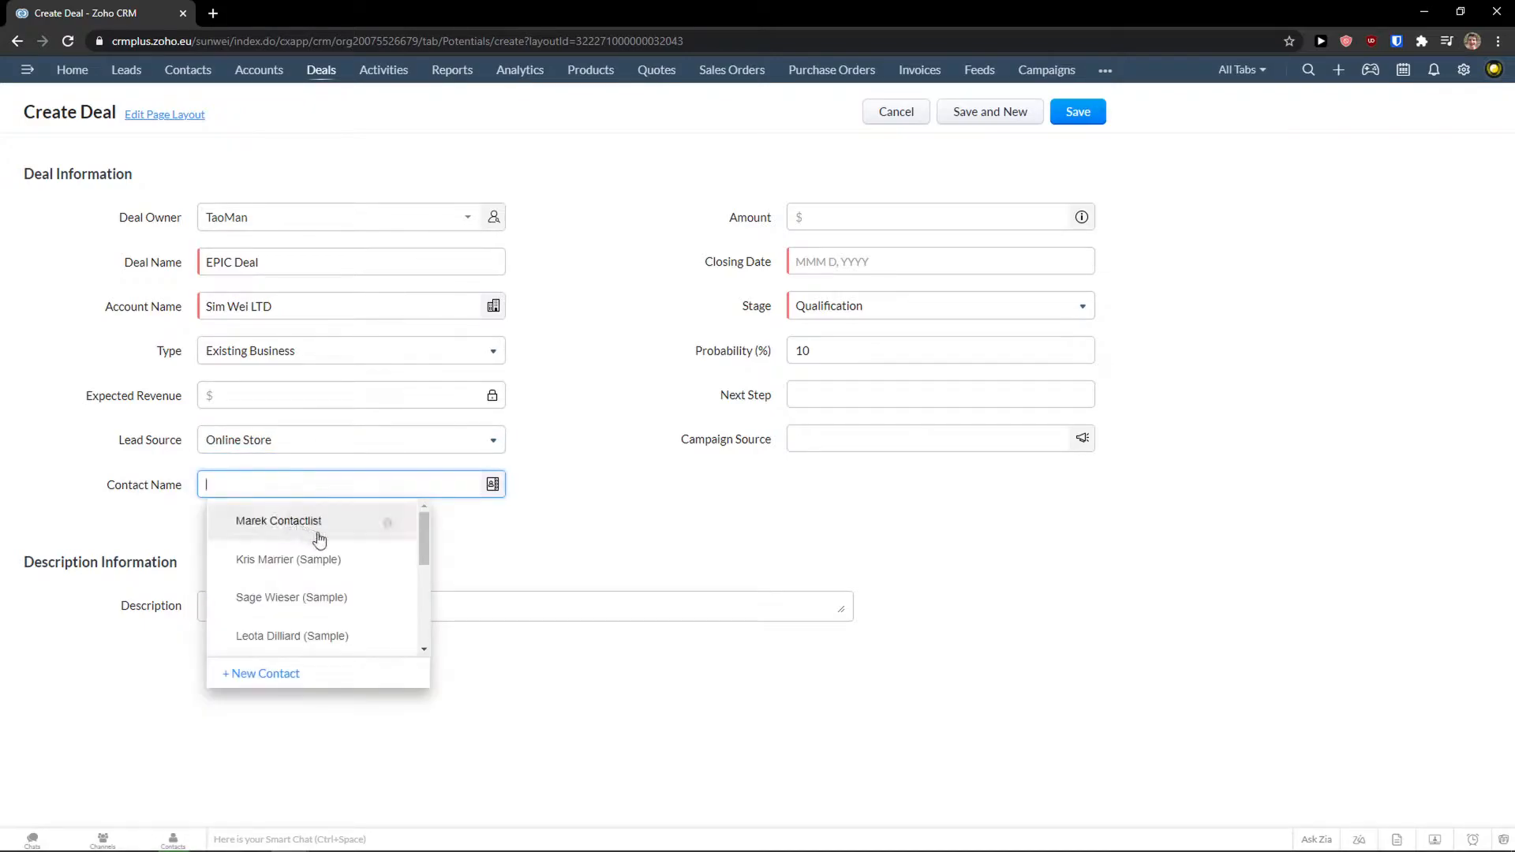
{"action": "left_click", "coordinate": [277, 532]}
Enter an amount of 100000 and a closing date of Mar 31, 2021.
{"action": "left_click", "coordinate": [844, 220]}
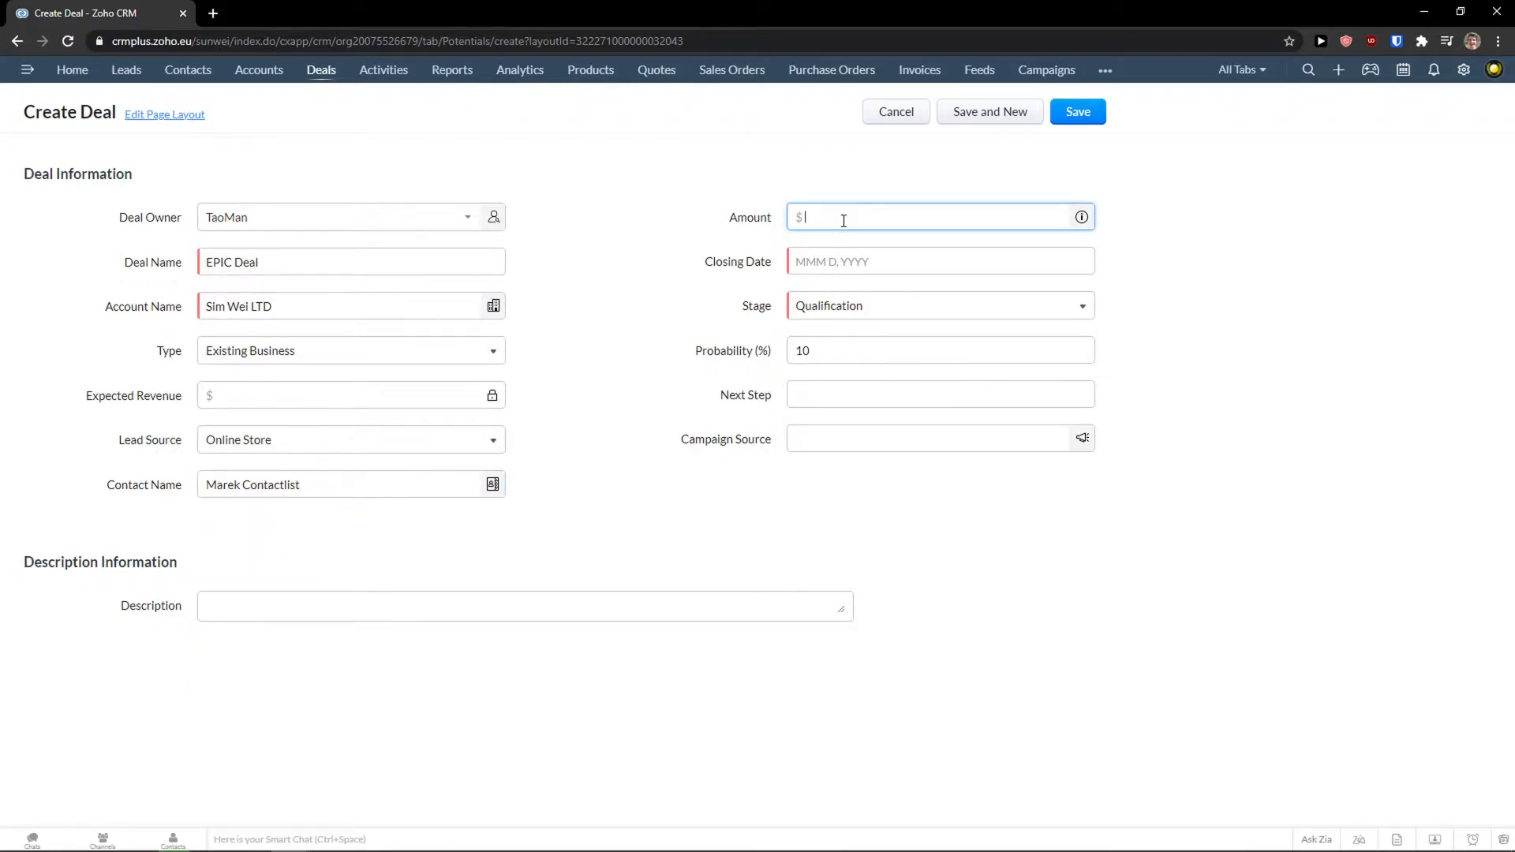
{"action": "type", "text": "100000"}
{"action": "left_click", "coordinate": [859, 471]}
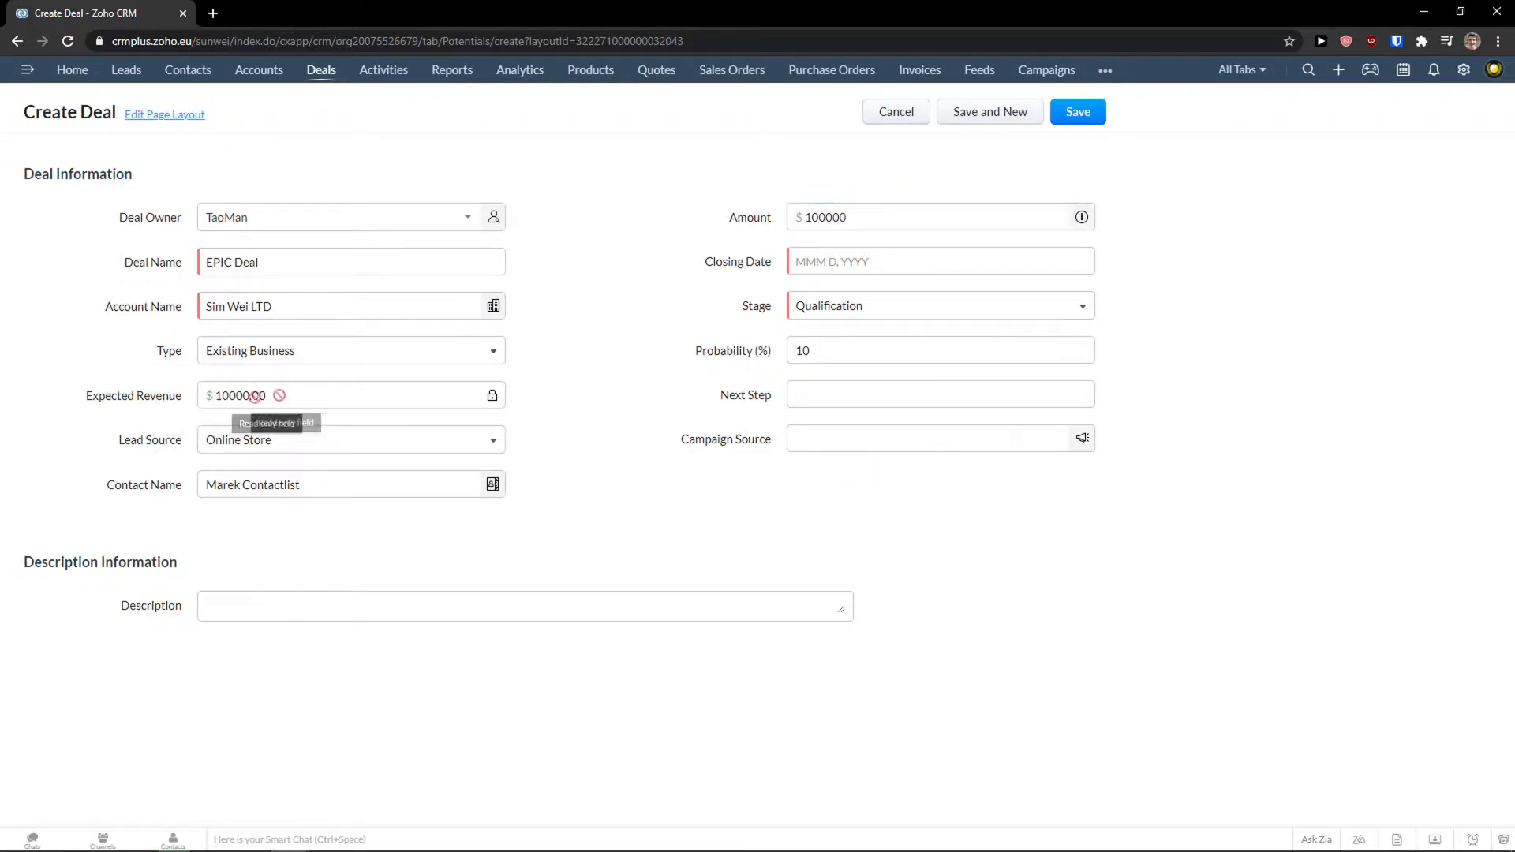
{"action": "left_click", "coordinate": [811, 261]}
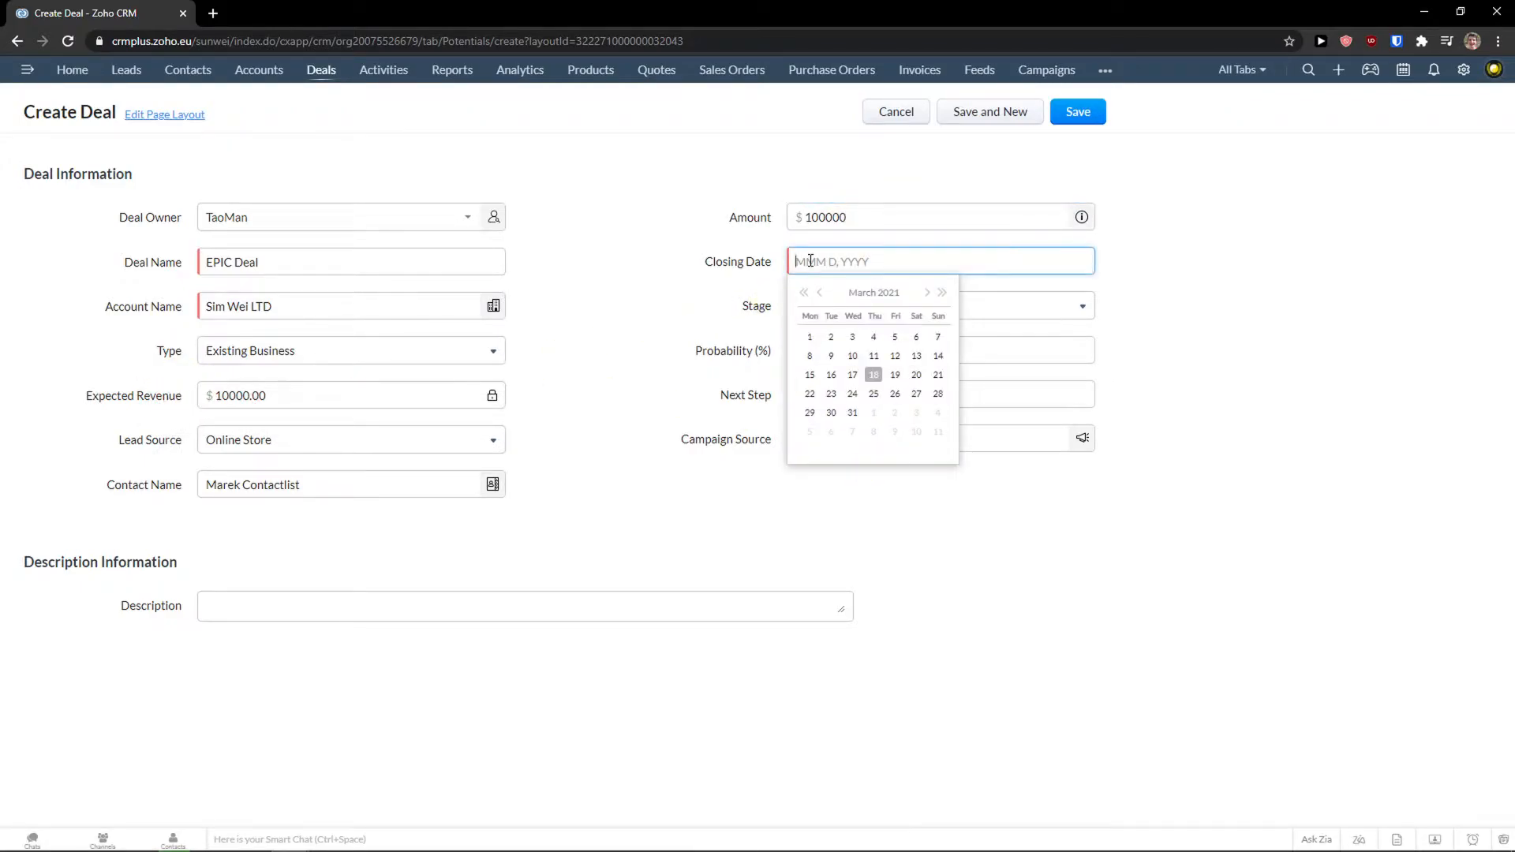
{"action": "left_click", "coordinate": [852, 413]}
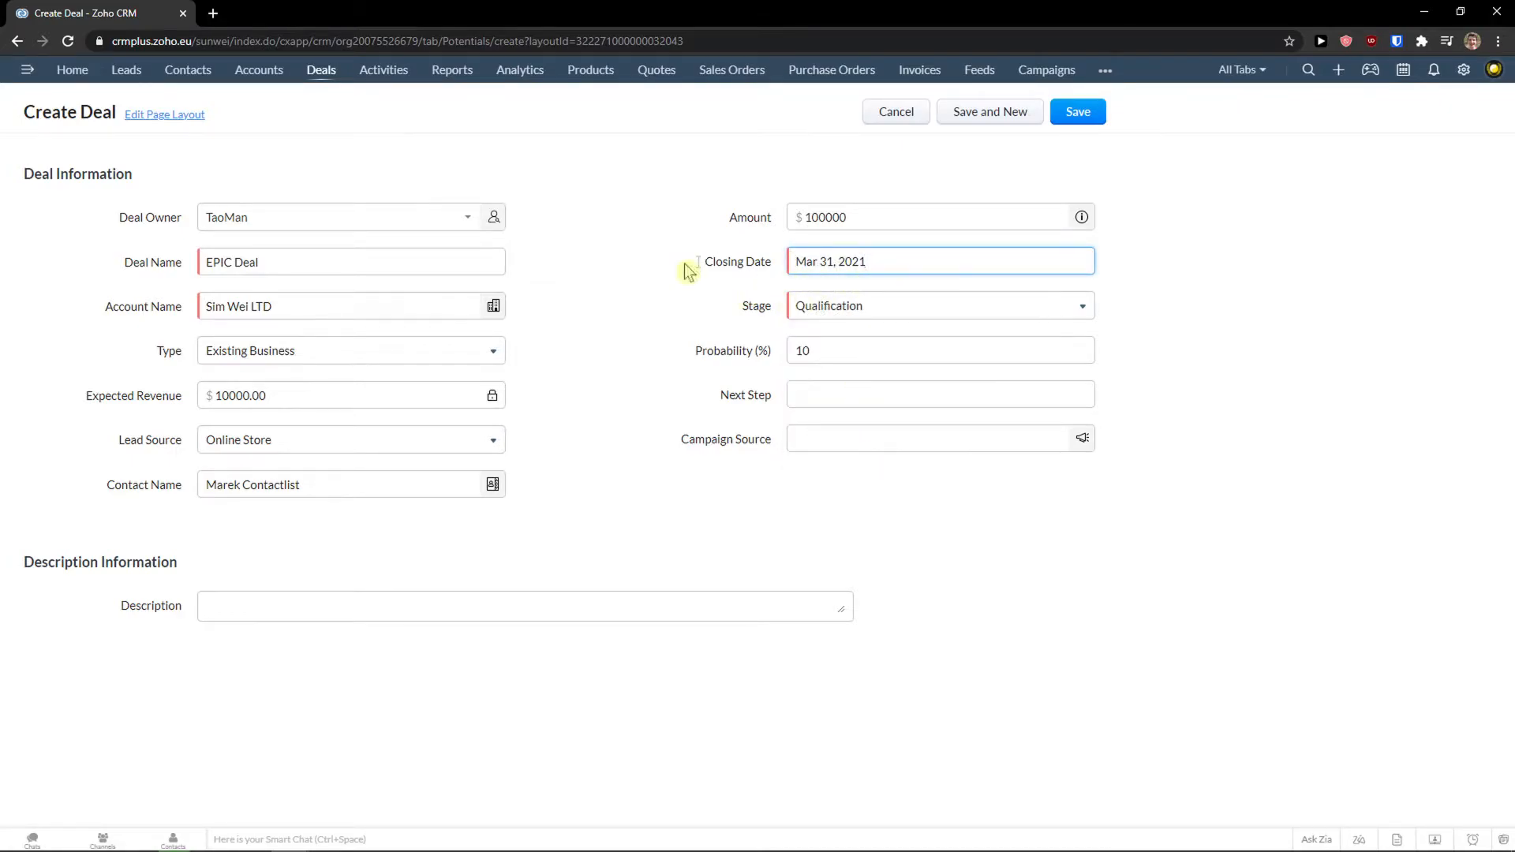
Set the stage to Value Proposition and the probability to 50%.
{"action": "left_click", "coordinate": [853, 306]}
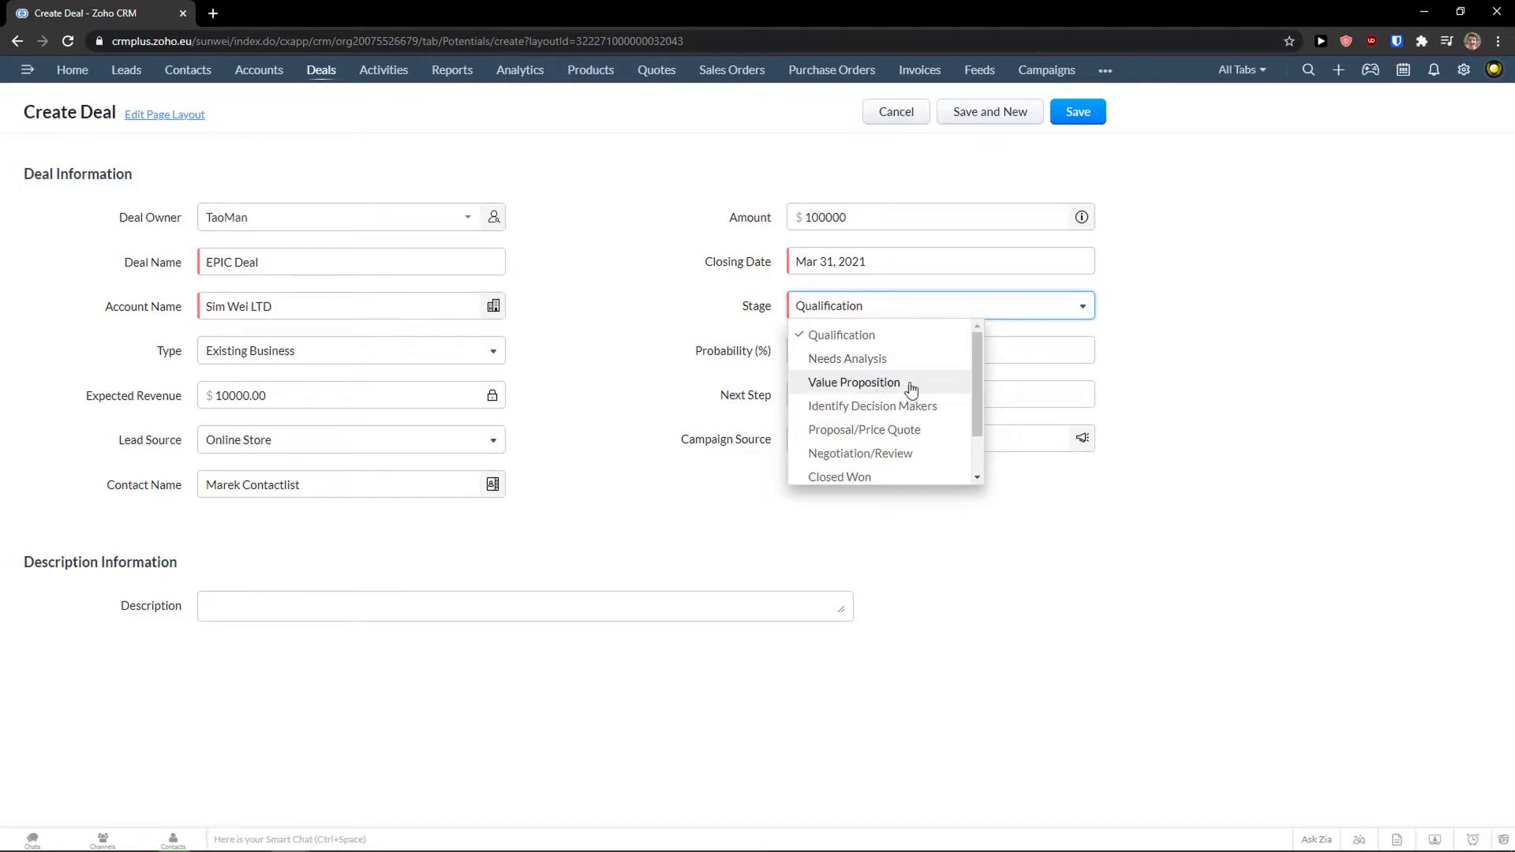
{"action": "scroll", "coordinate": [902, 397], "scroll_direction": "down", "scroll_amount": 1}
{"action": "scroll", "coordinate": [878, 393], "scroll_direction": "up", "scroll_amount": 1}
{"action": "left_click", "coordinate": [878, 387]}
{"action": "double_click", "coordinate": [843, 352]}
{"action": "type", "text": "50"}
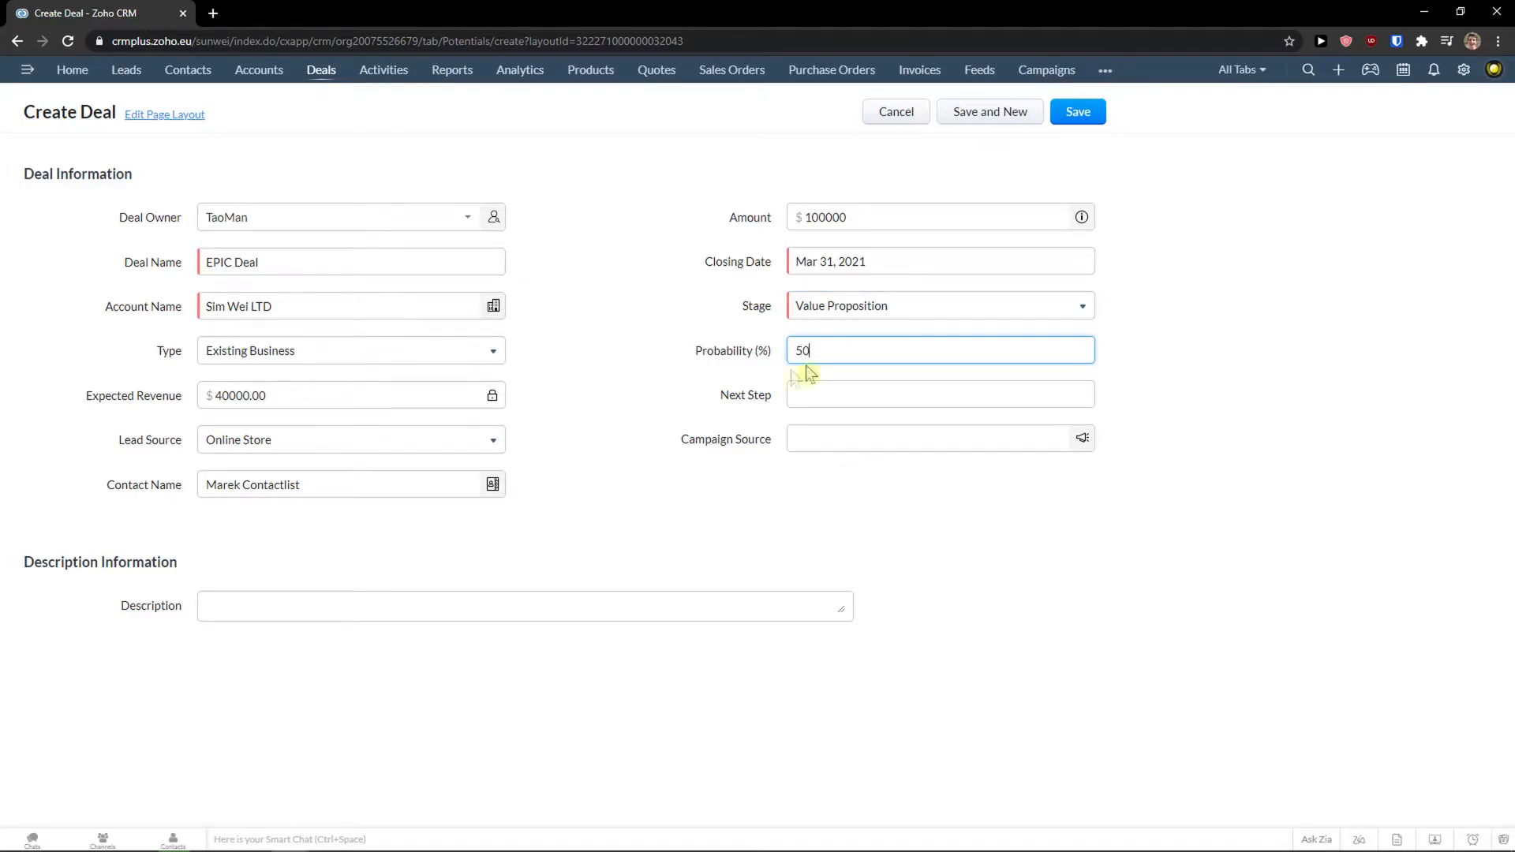
{"action": "left_click", "coordinate": [806, 367]}
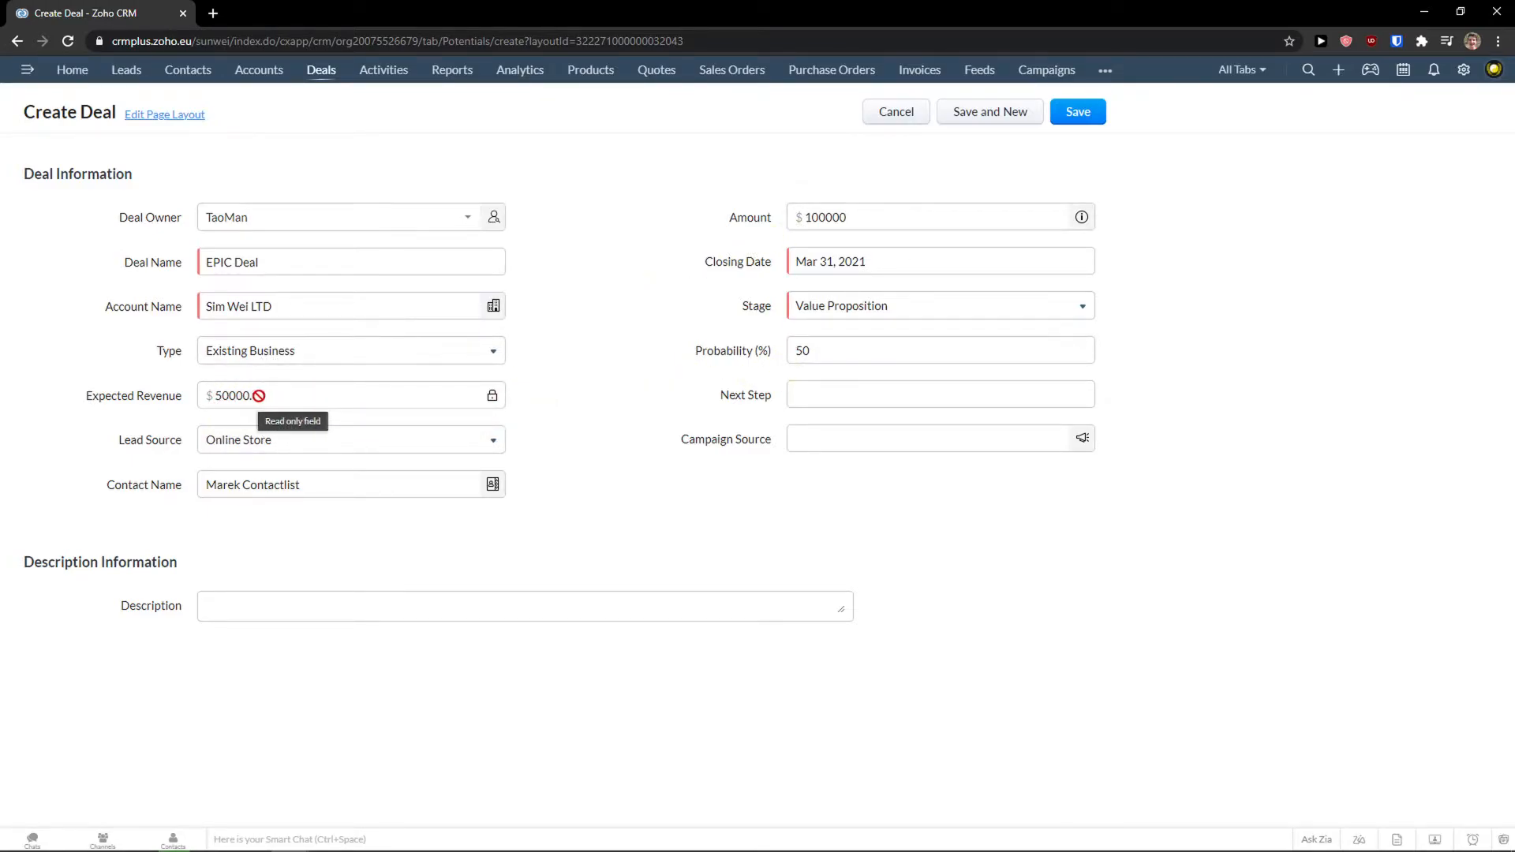
{"action": "key", "text": "ctrl+plus"}
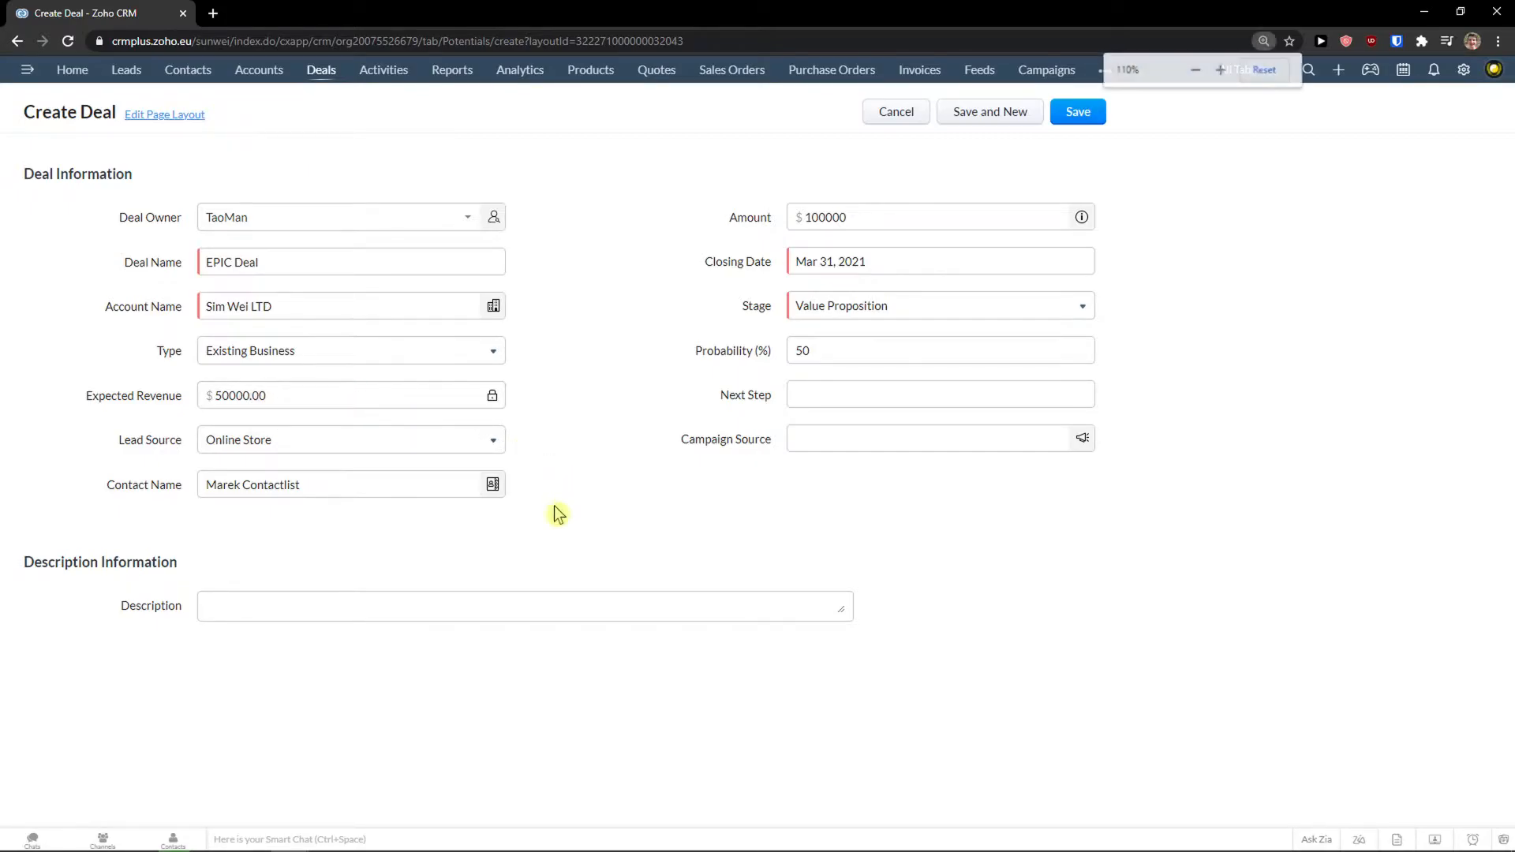
{"action": "left_click", "coordinate": [921, 434]}
Look up a campaign source to finish the EPIC Deal form.
{"action": "left_click", "coordinate": [918, 473]}
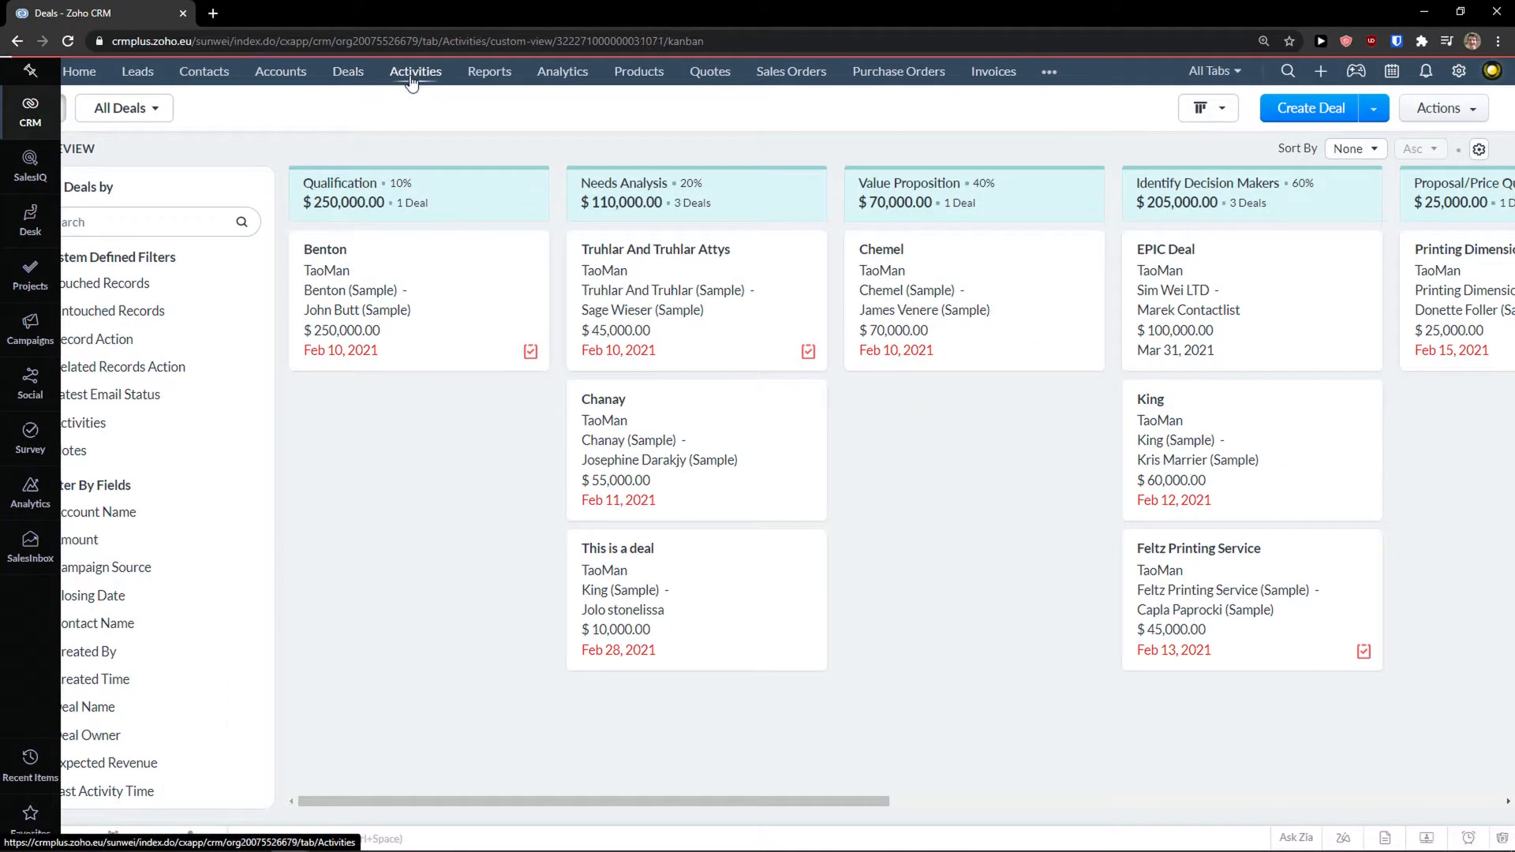
{"action": "left_click", "coordinate": [413, 72]}
Show Activities as a list, switch back to the Kanban board, and start a new task.
{"action": "left_click", "coordinate": [30, 70]}
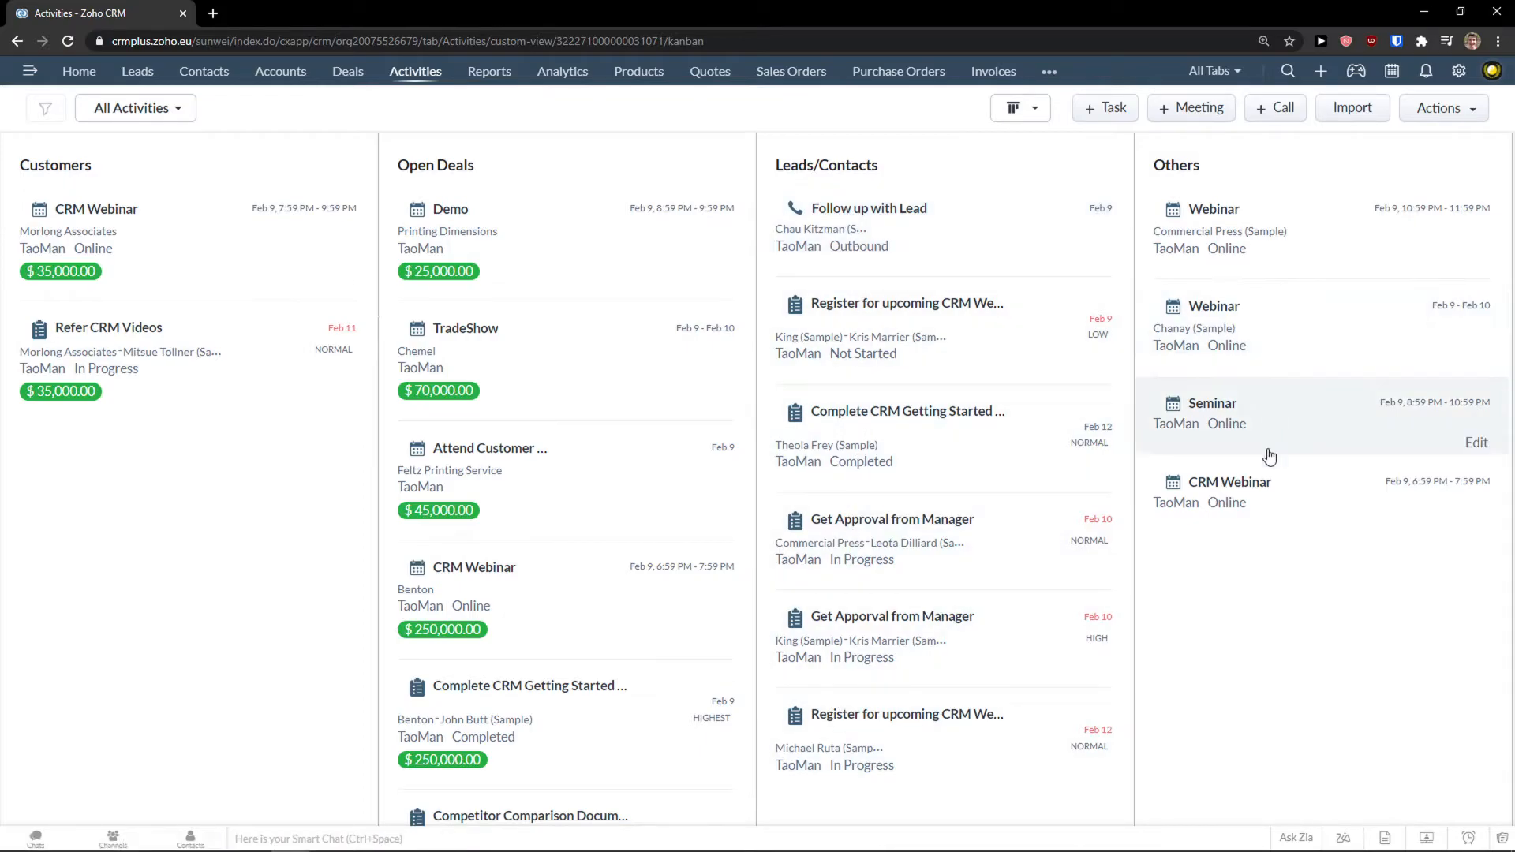
{"action": "left_click", "coordinate": [1018, 110]}
{"action": "left_click", "coordinate": [1040, 151]}
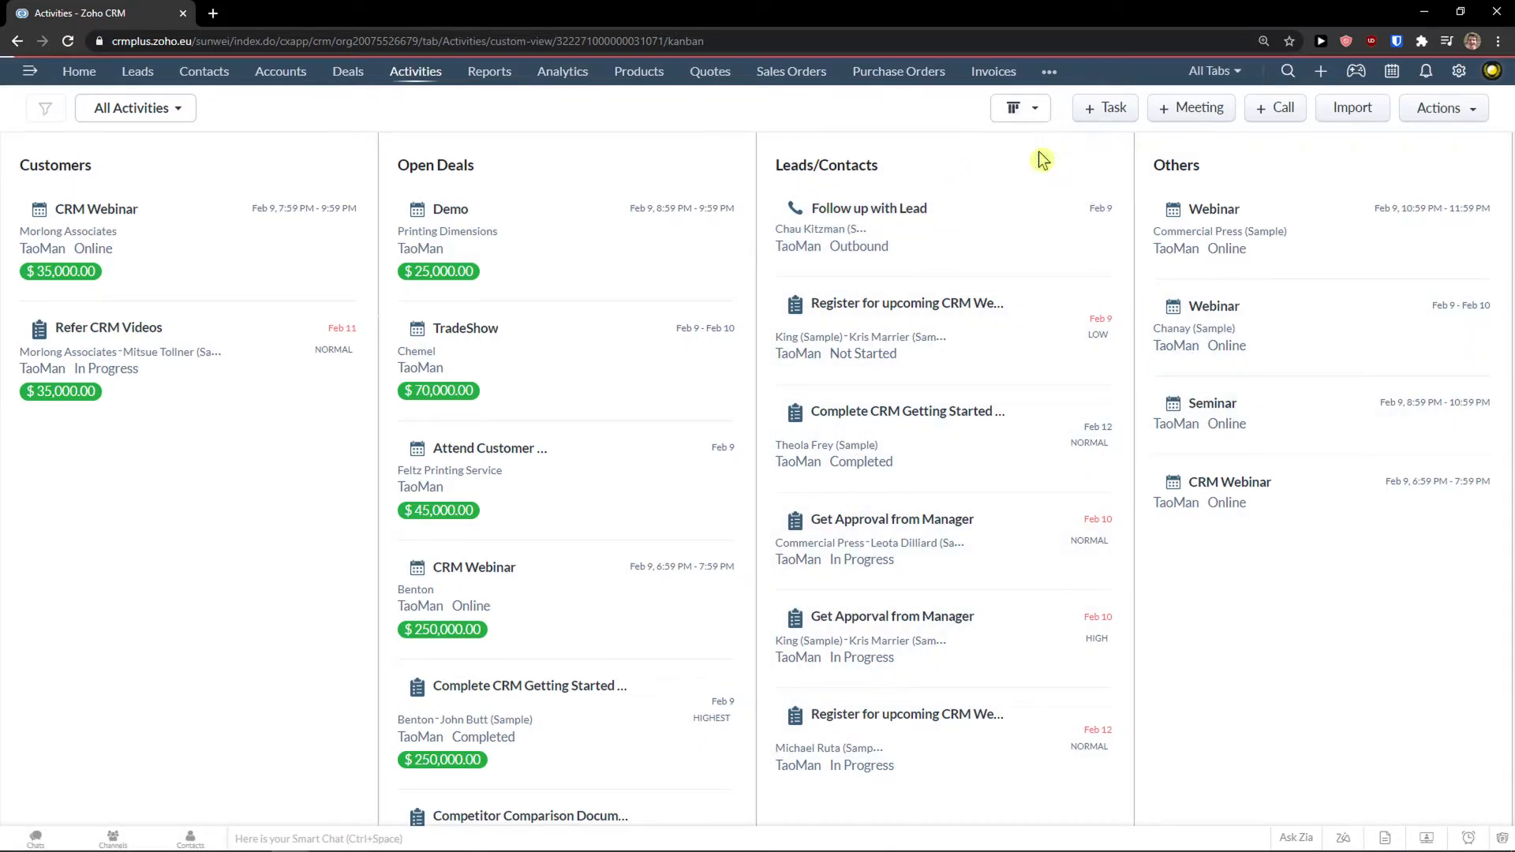
{"action": "left_click", "coordinate": [1024, 115]}
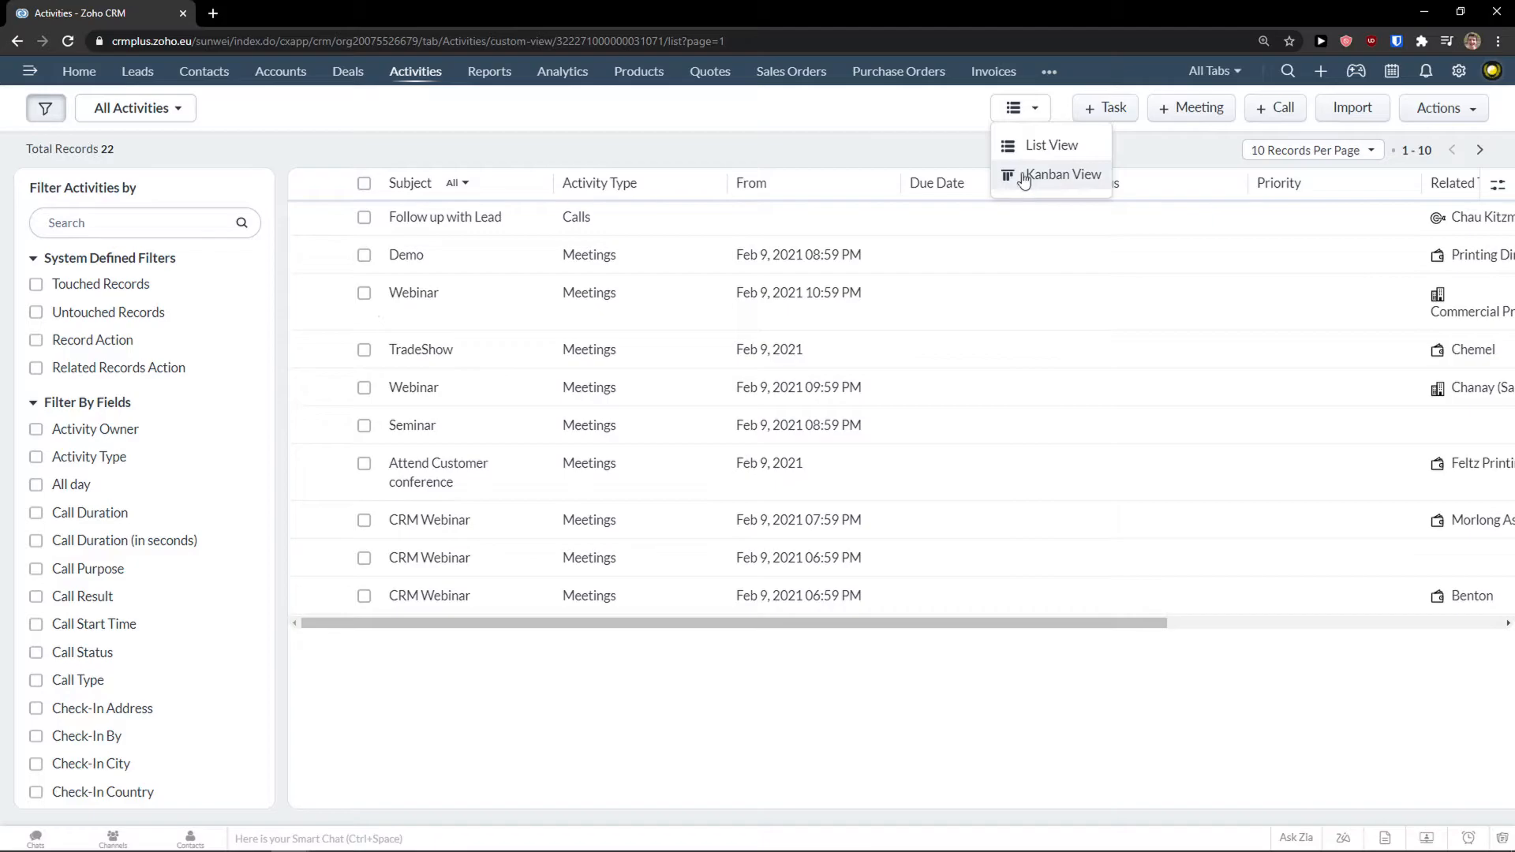
{"action": "left_click_drag", "start_coordinate": [672, 634], "coordinate": [653, 605]}
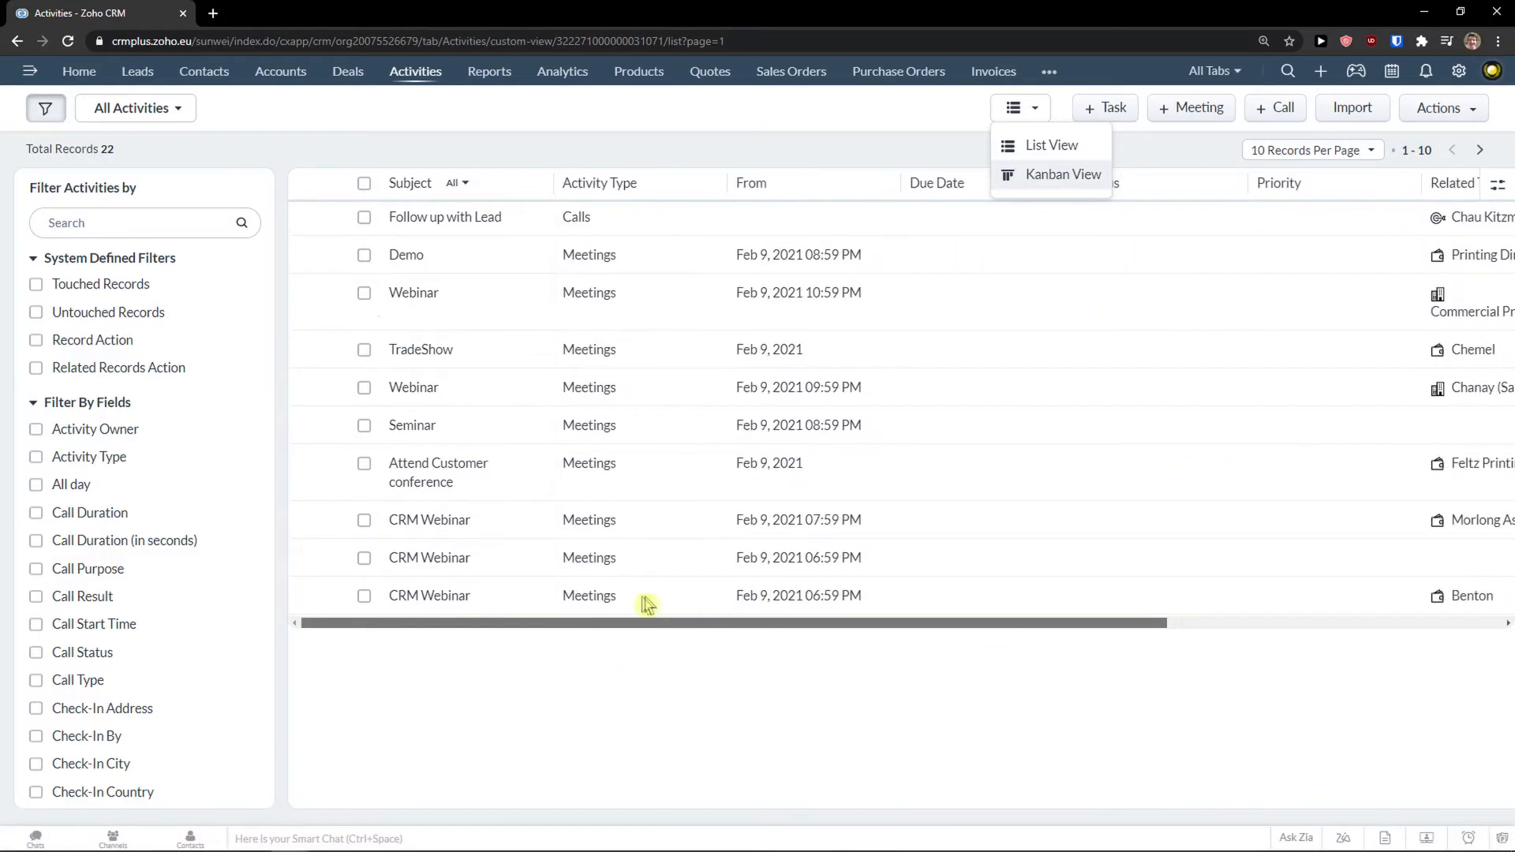
{"action": "left_click", "coordinate": [1041, 176]}
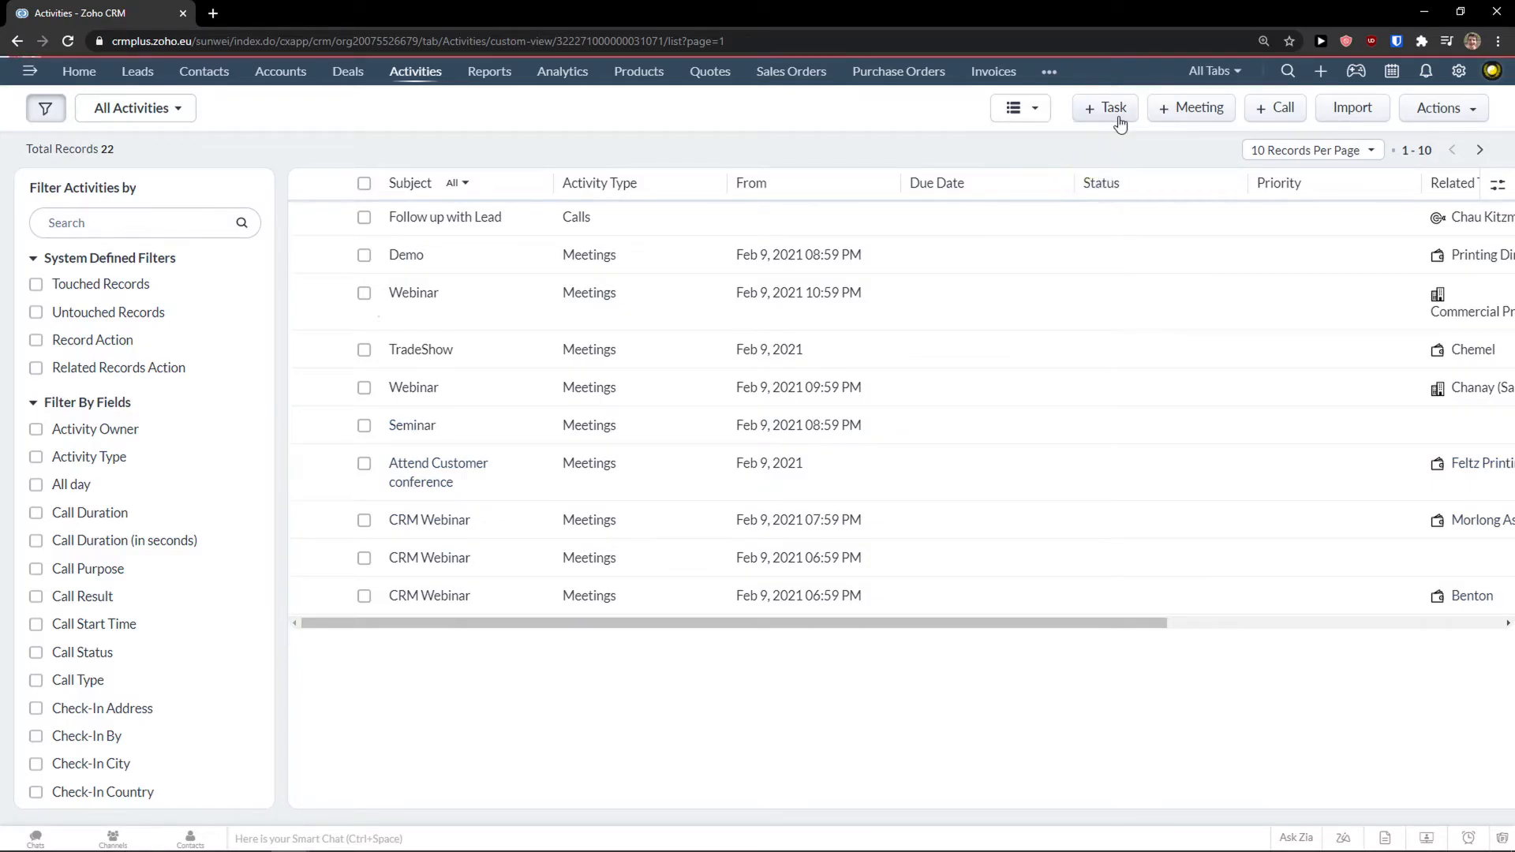
{"action": "left_click", "coordinate": [1104, 110]}
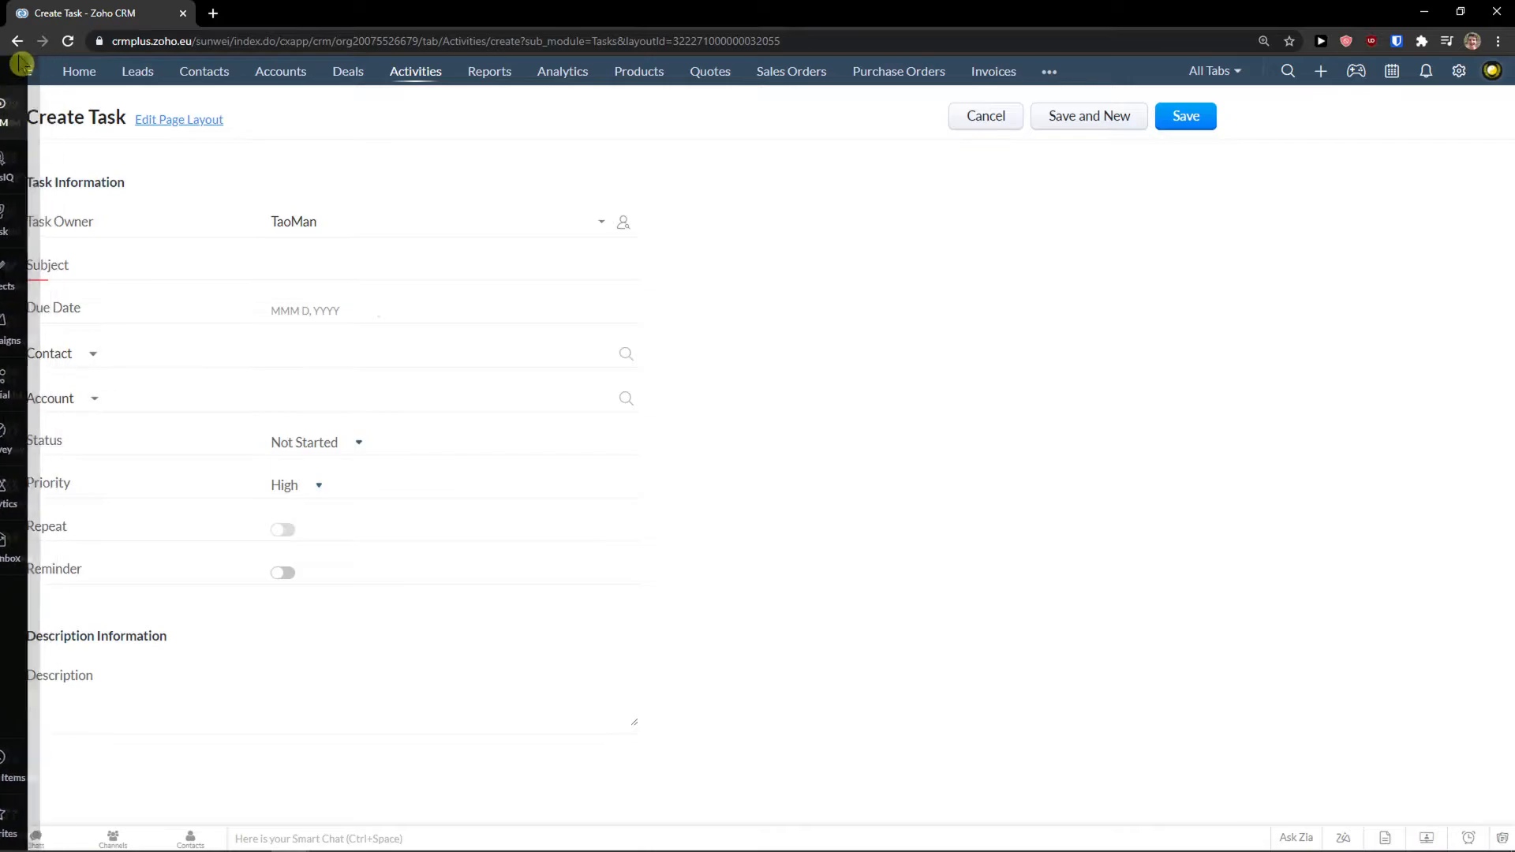
Restart the task form and set its subject to Call.
{"action": "left_click", "coordinate": [982, 116]}
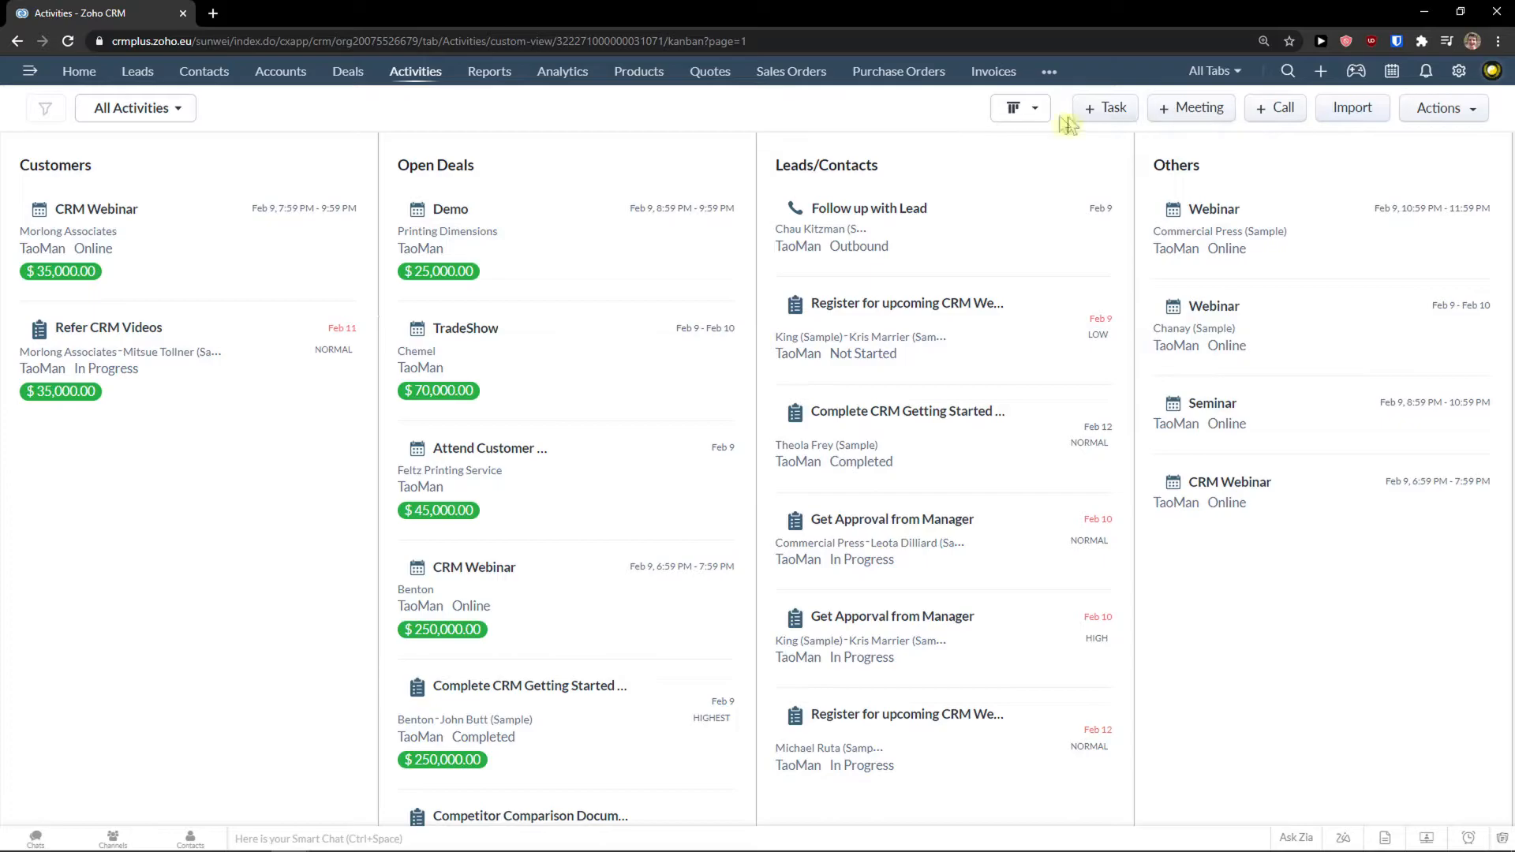
{"action": "left_click", "coordinate": [1112, 110]}
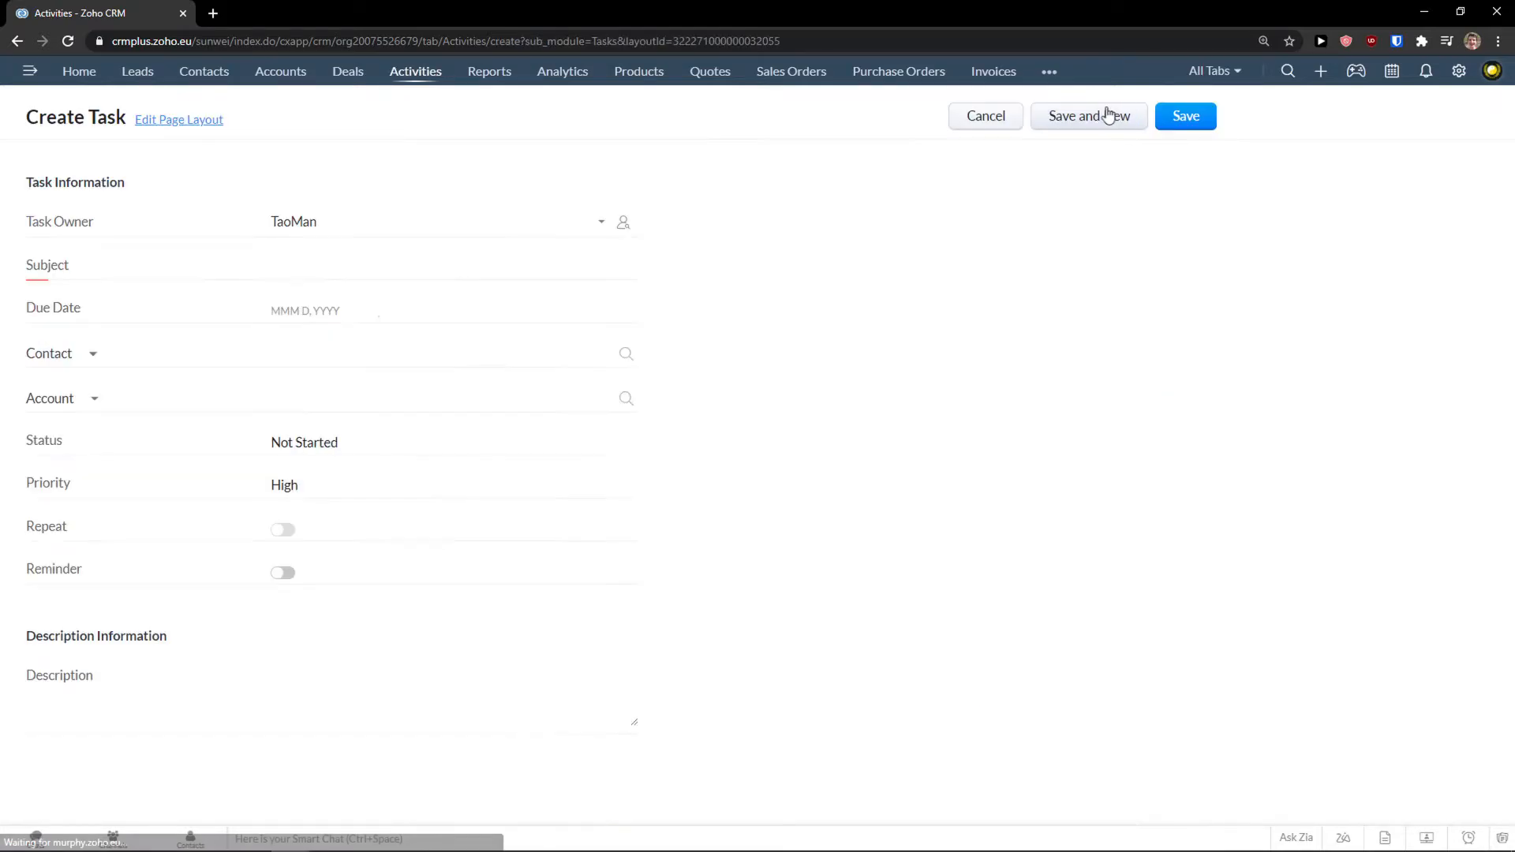
{"action": "left_click", "coordinate": [314, 268]}
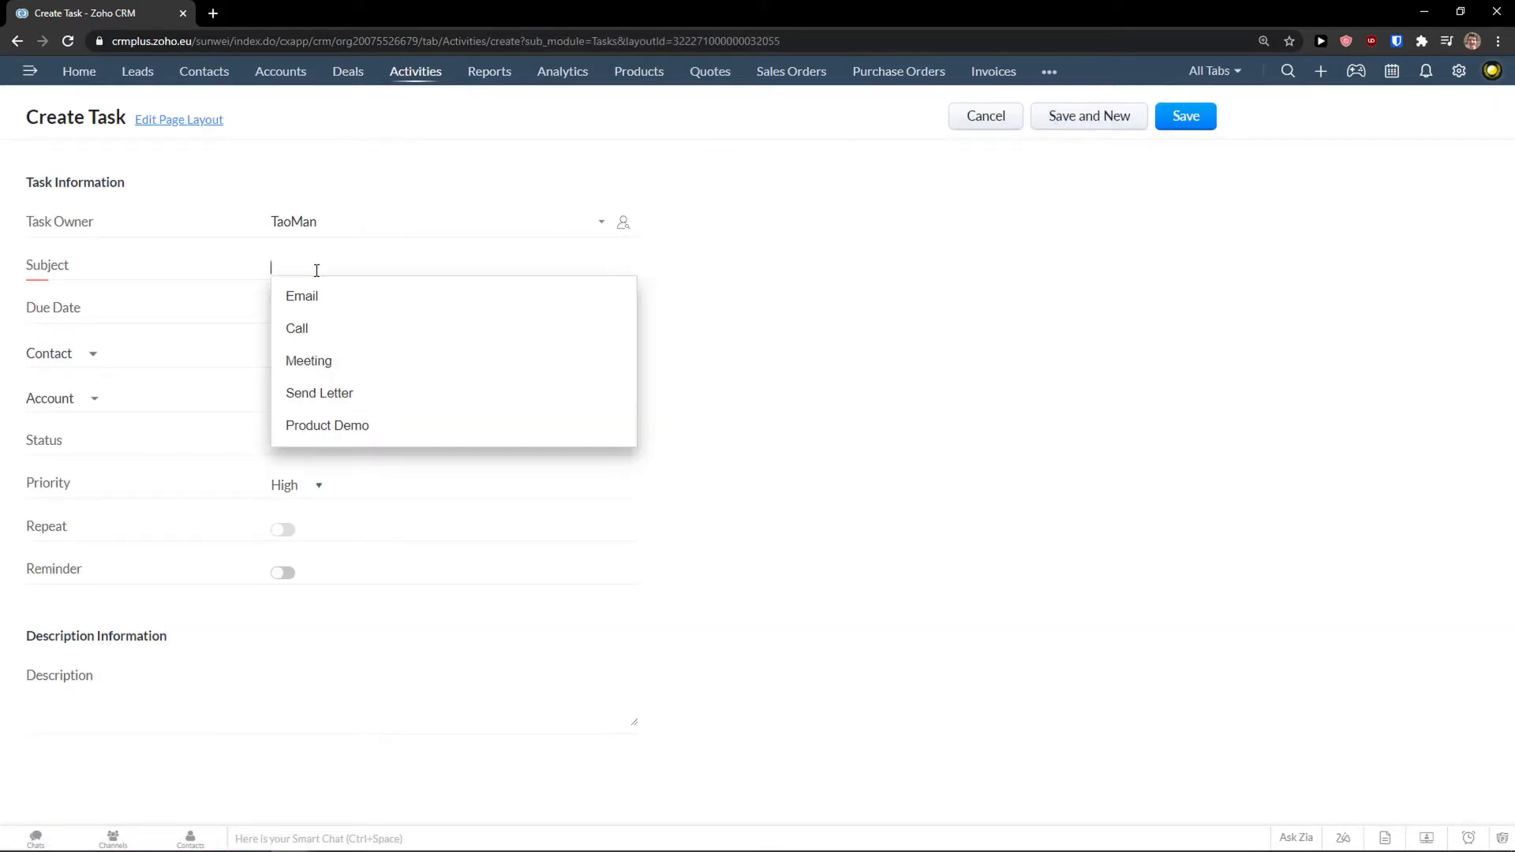
{"action": "left_click", "coordinate": [304, 296]}
{"action": "left_click", "coordinate": [333, 261]}
{"action": "double_click", "coordinate": [329, 260]}
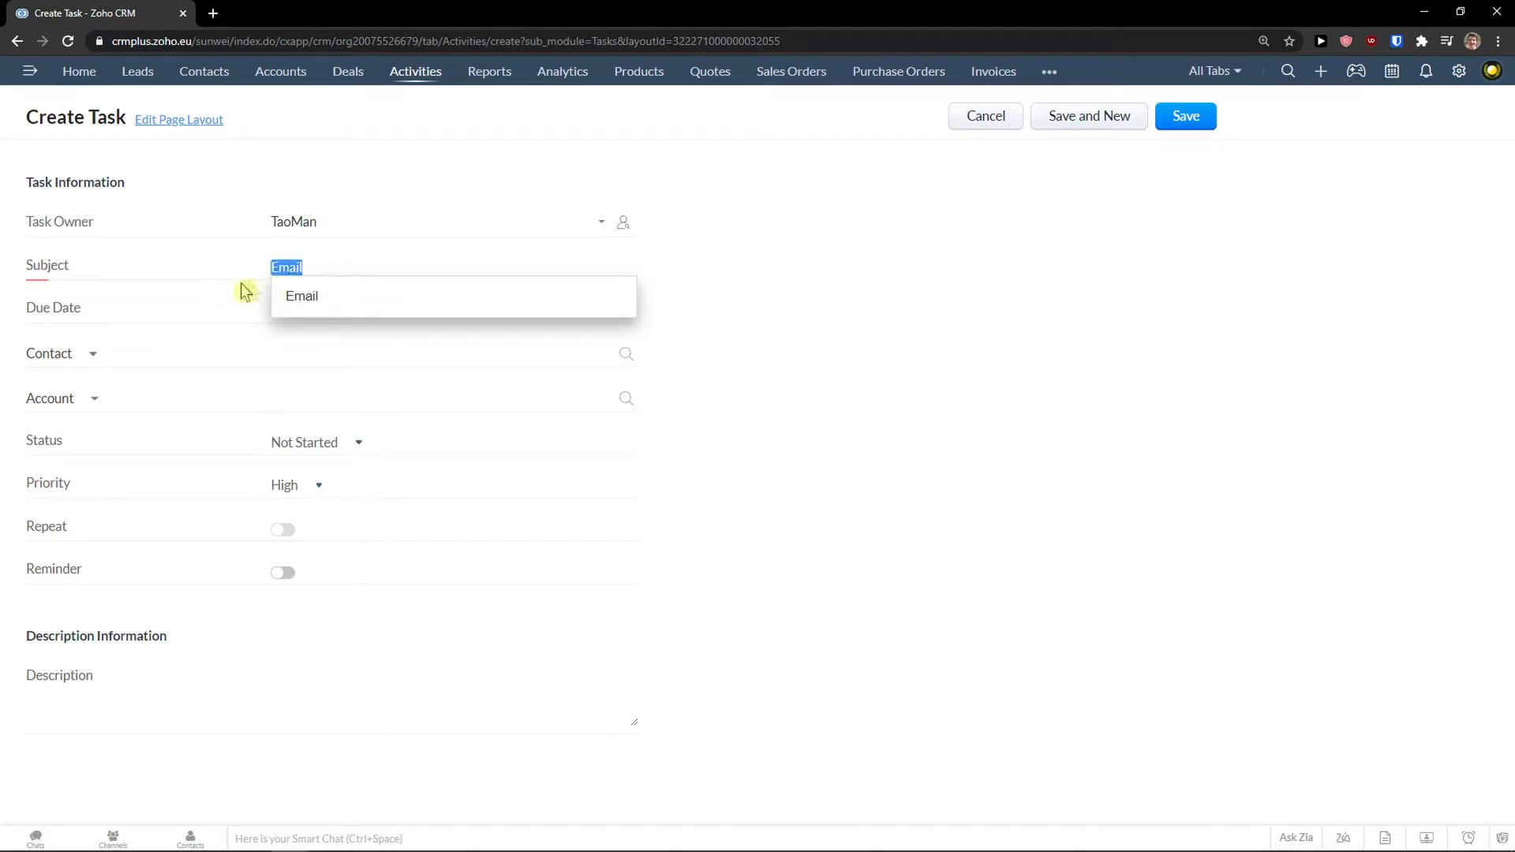
{"action": "left_click", "coordinate": [236, 287]}
{"action": "double_click", "coordinate": [375, 271]}
{"action": "key", "text": "BackSpace"}
{"action": "left_click", "coordinate": [355, 330]}
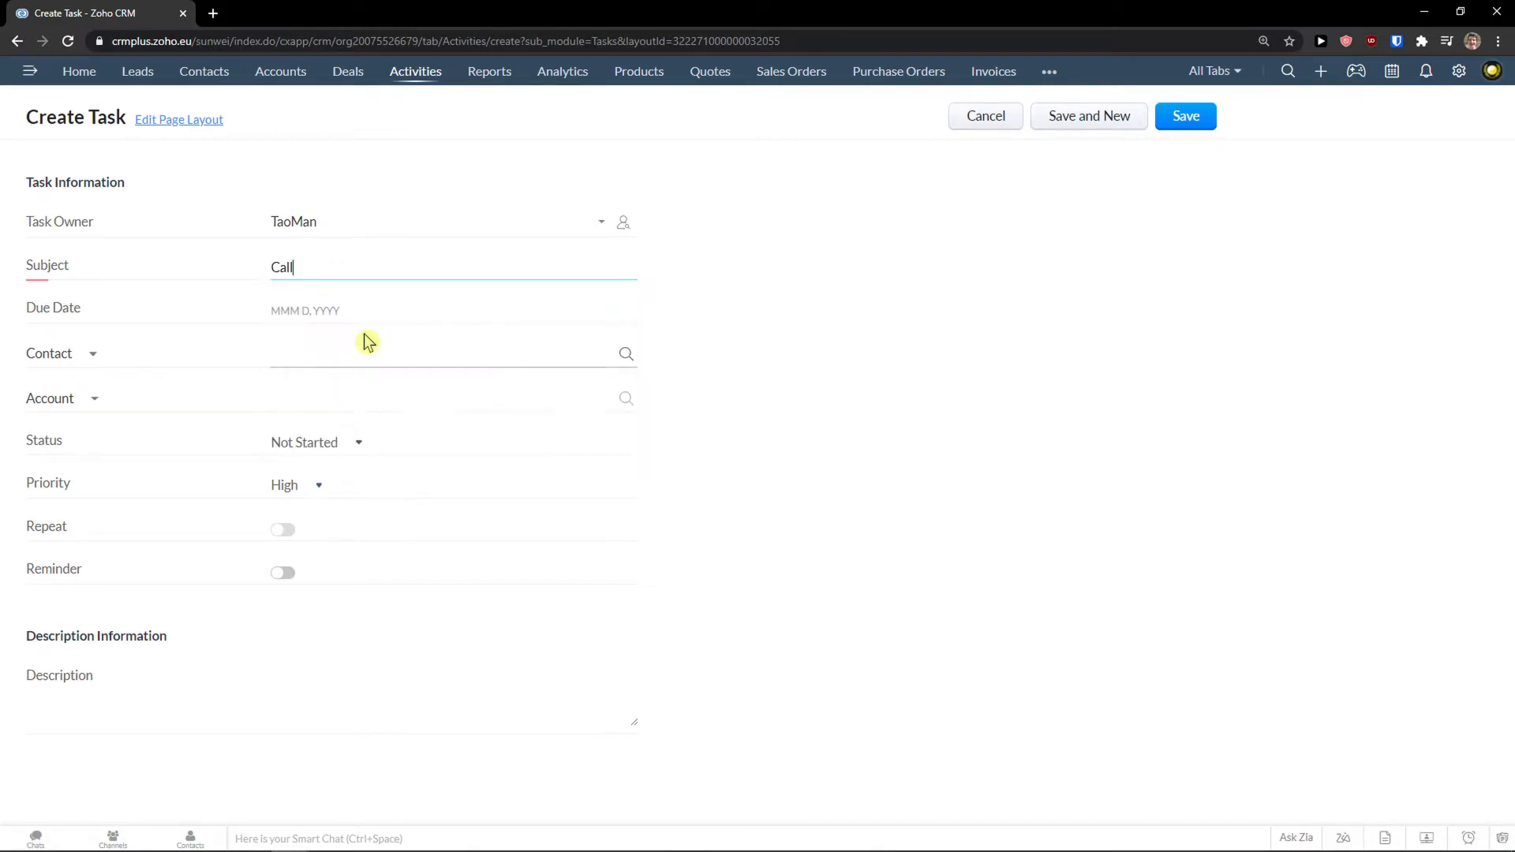
Link the task to the demo contact, set due date Mar 26, 2021, and save.
{"action": "left_click", "coordinate": [344, 352]}
{"action": "left_click", "coordinate": [316, 395]}
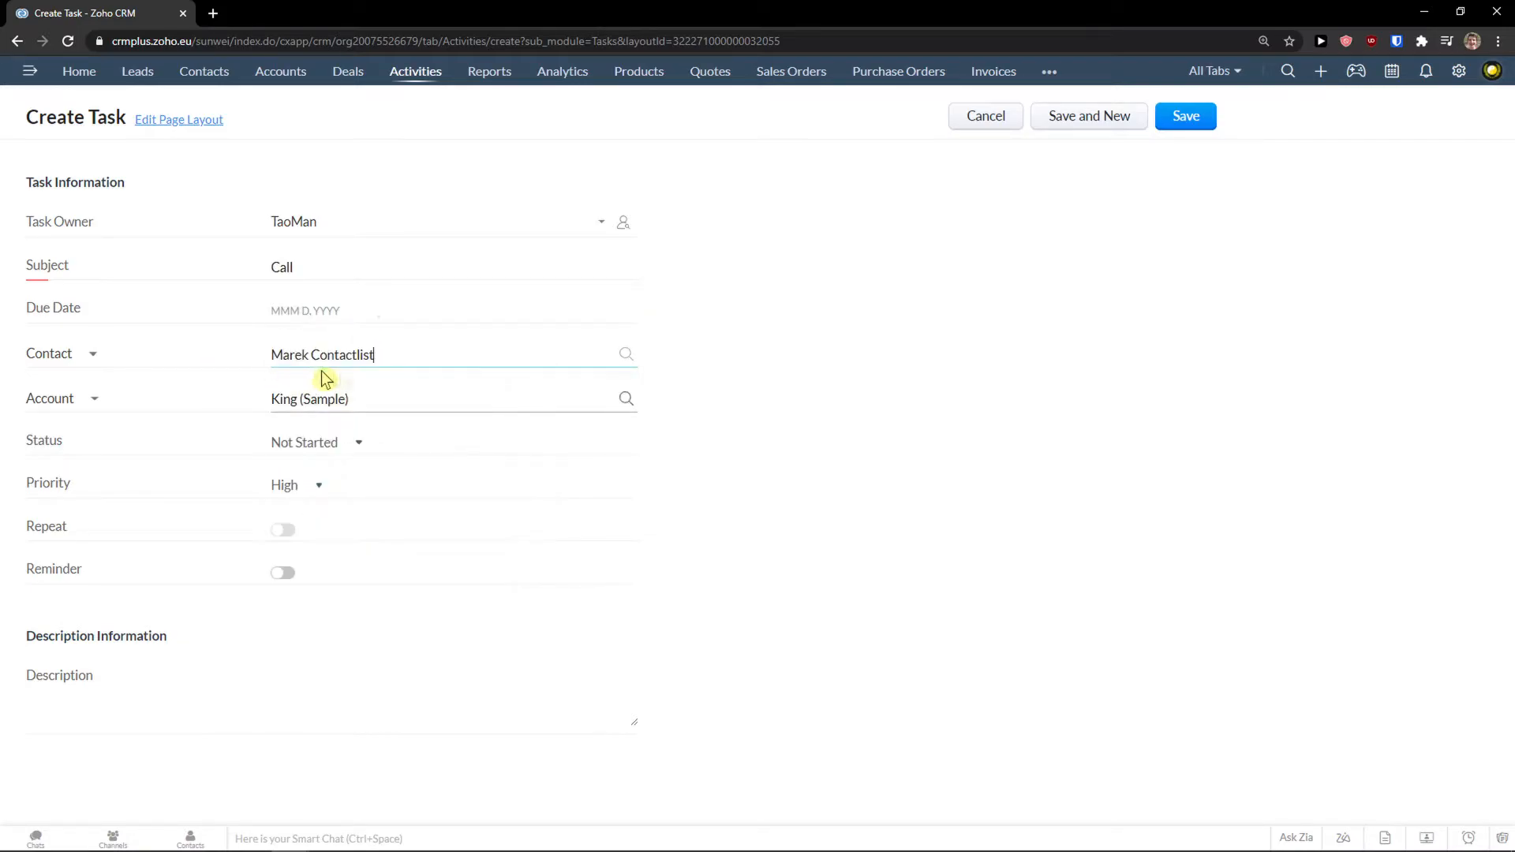
{"action": "left_click", "coordinate": [281, 529]}
{"action": "left_click", "coordinate": [308, 310]}
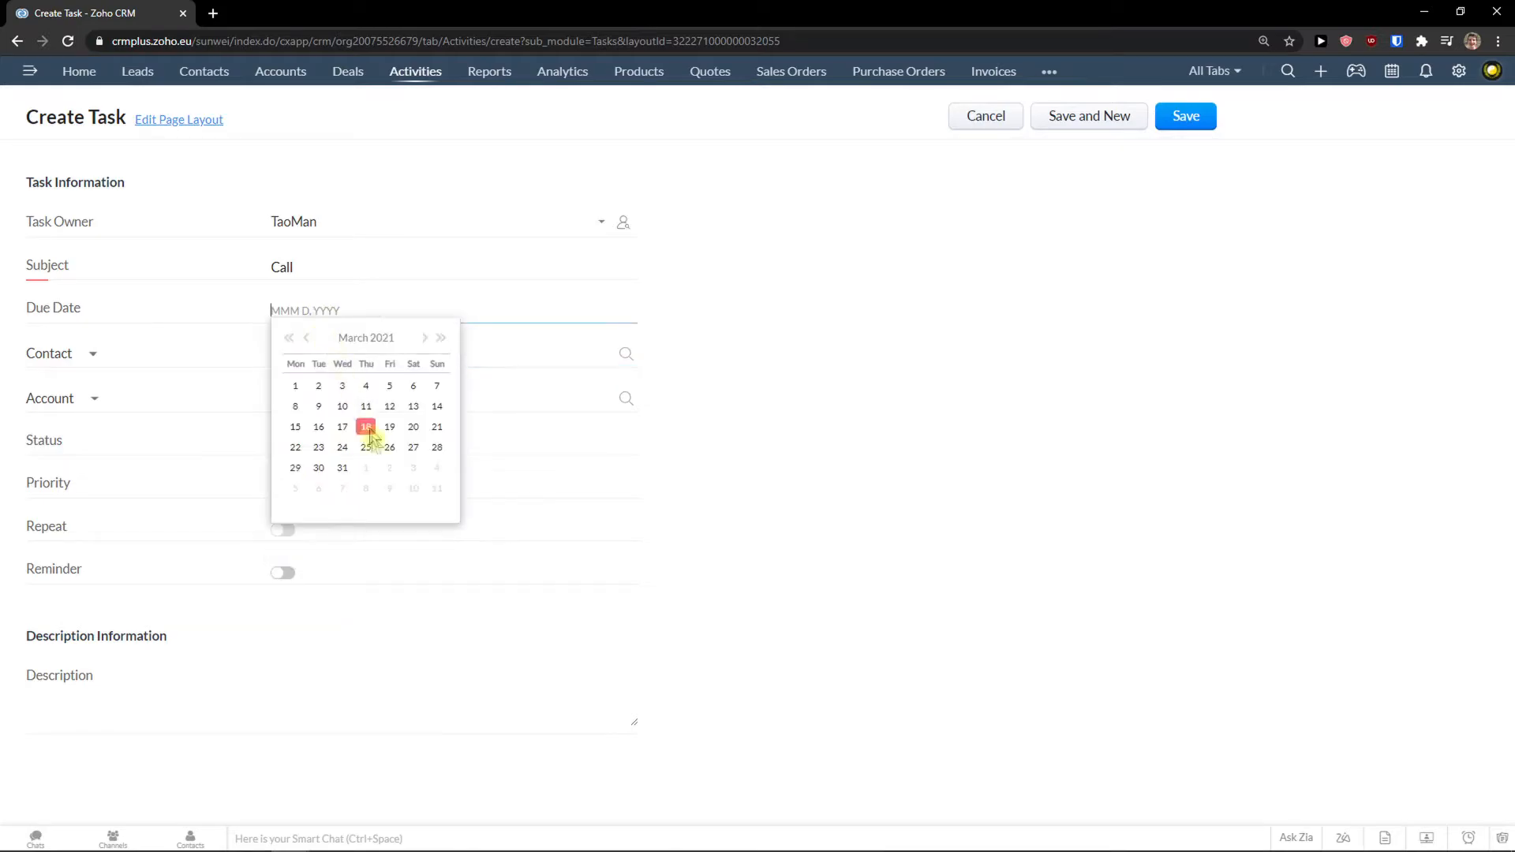
{"action": "left_click", "coordinate": [388, 445]}
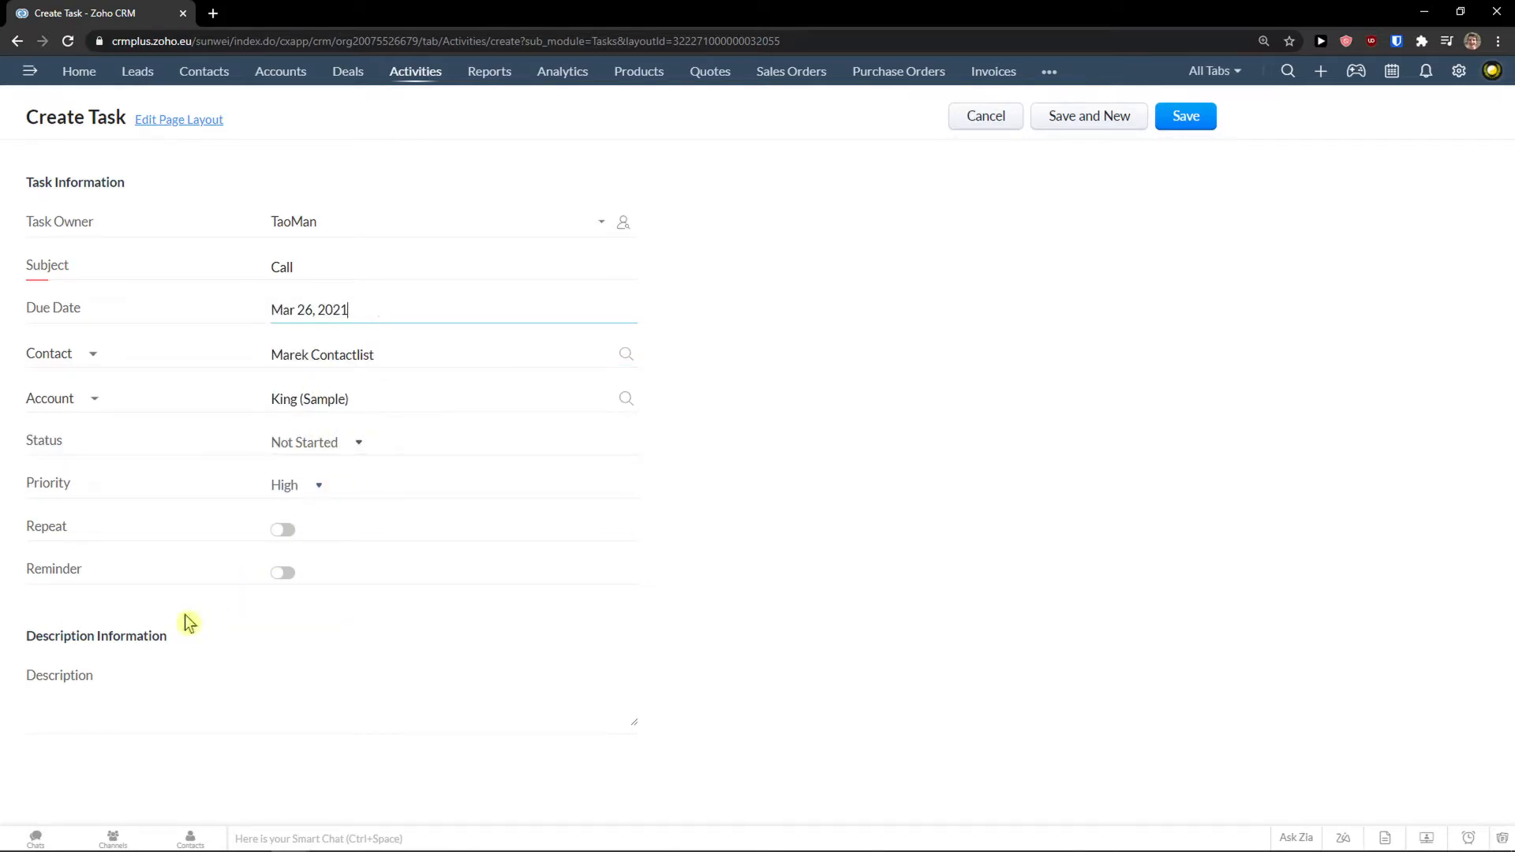
{"action": "left_click", "coordinate": [1193, 129]}
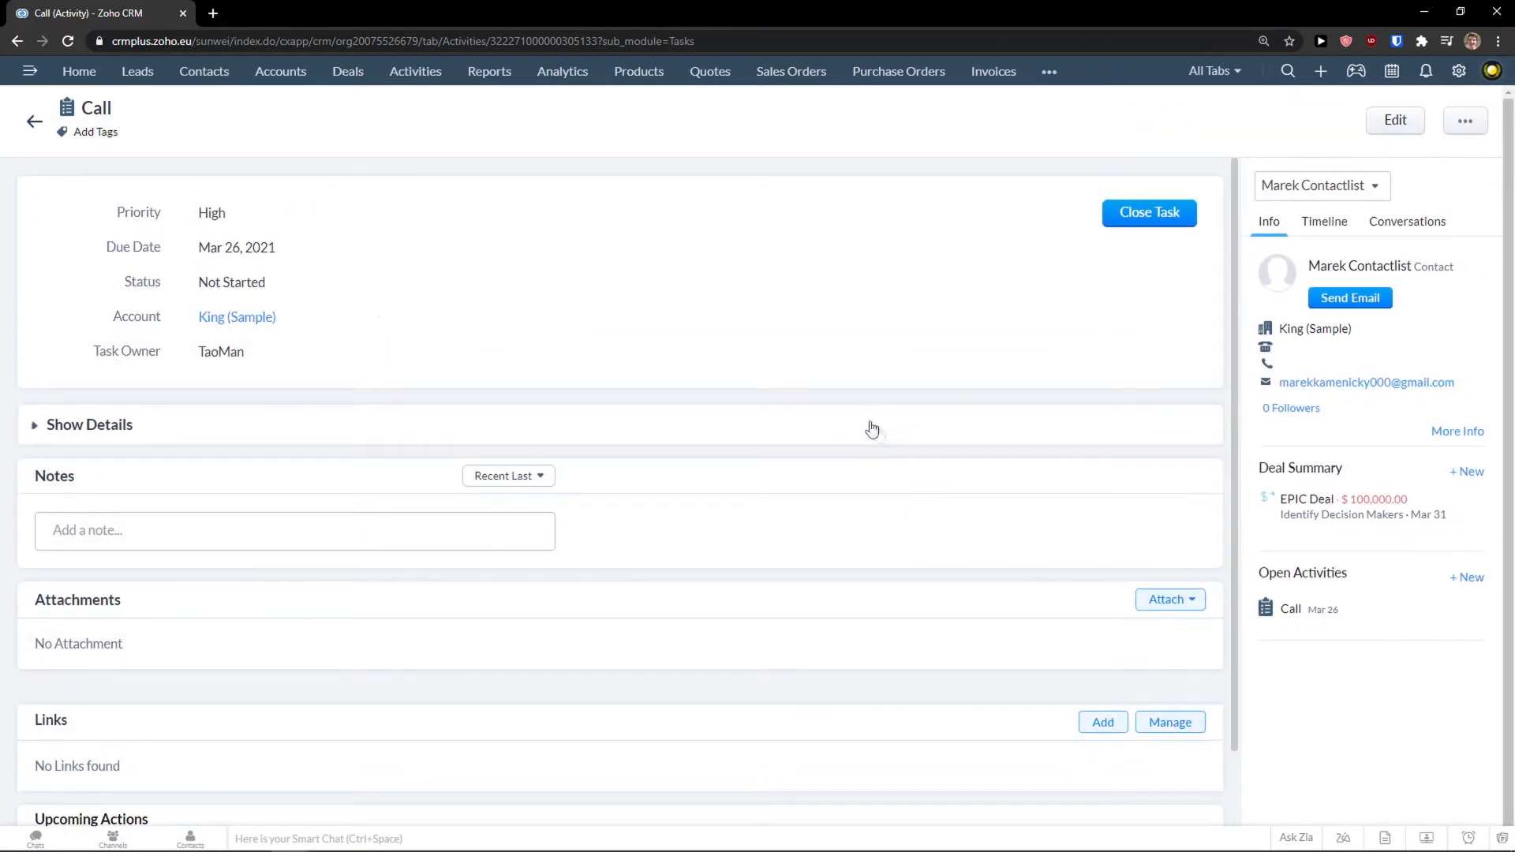
Return to the Activities board and filter it to All Calls.
{"action": "left_click", "coordinate": [433, 83]}
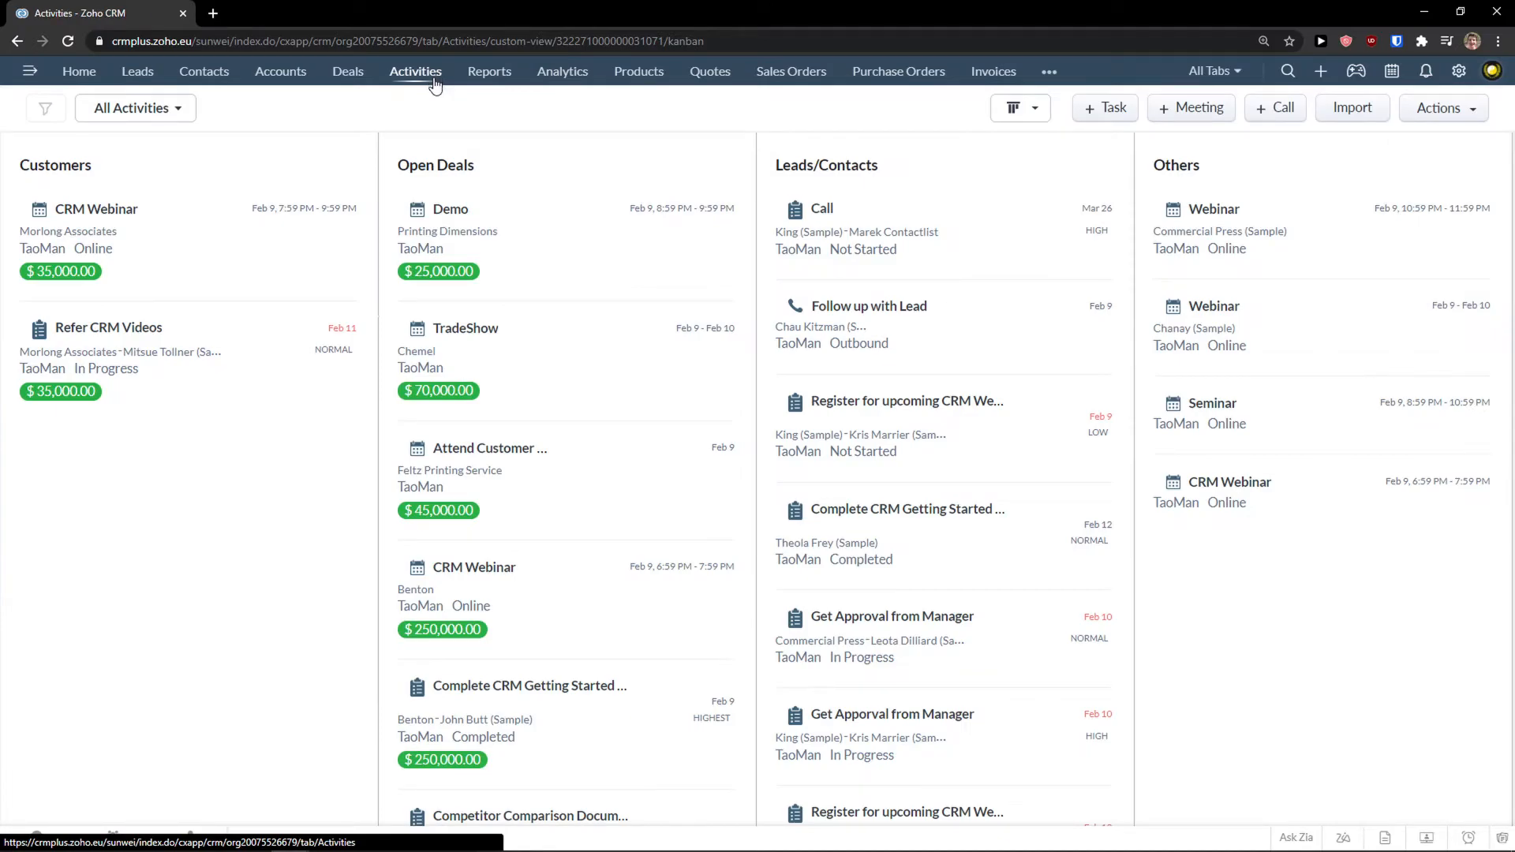
{"action": "scroll", "coordinate": [645, 324], "scroll_direction": "down", "scroll_amount": 2}
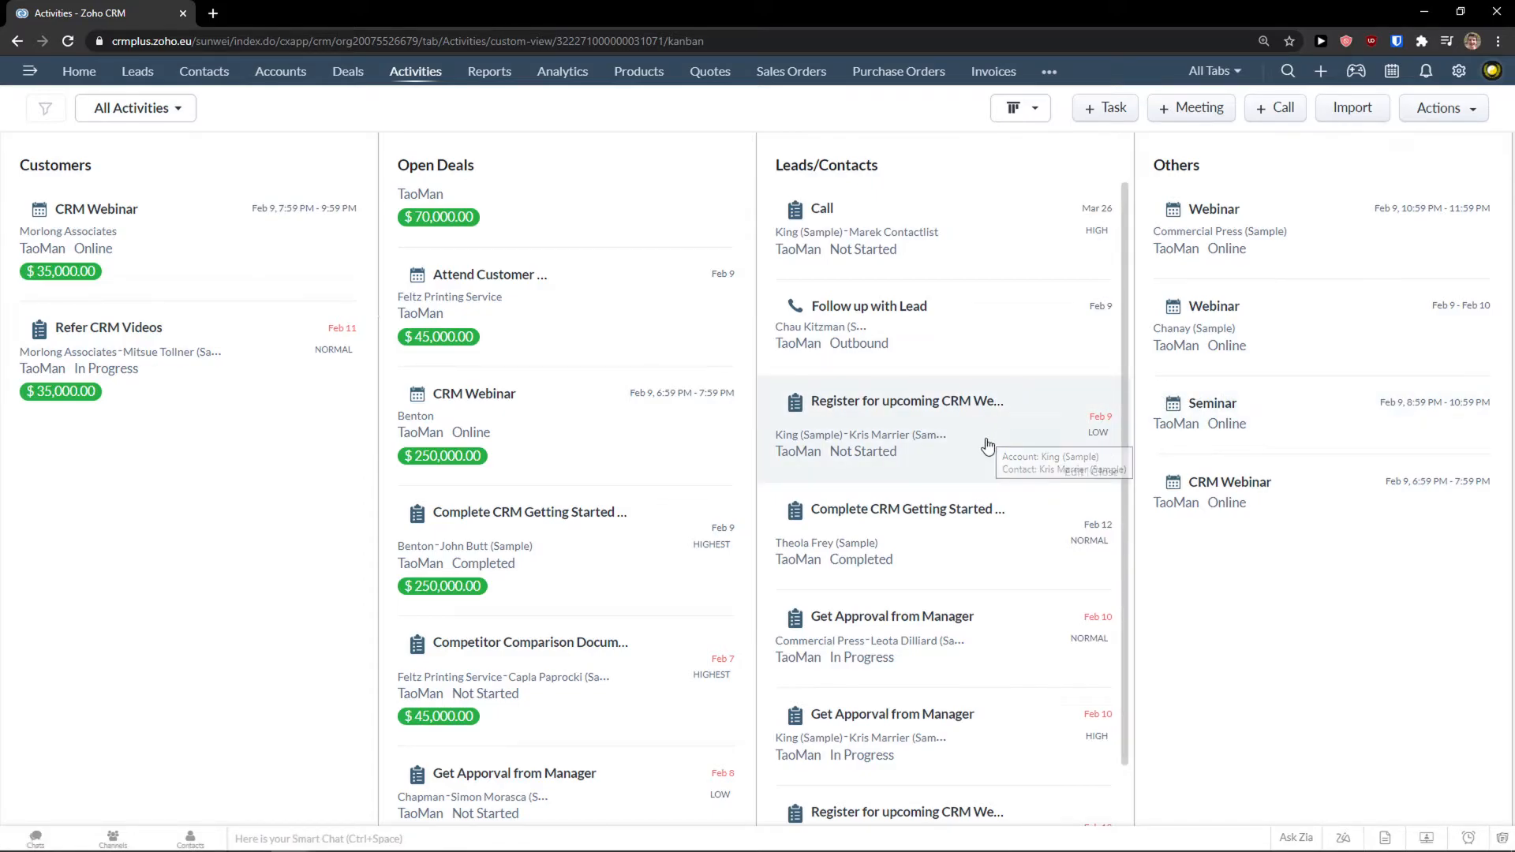
{"action": "scroll", "coordinate": [991, 443], "scroll_direction": "down", "scroll_amount": 1}
{"action": "scroll", "coordinate": [619, 461], "scroll_direction": "down", "scroll_amount": 5}
{"action": "scroll", "coordinate": [622, 463], "scroll_direction": "up", "scroll_amount": 7}
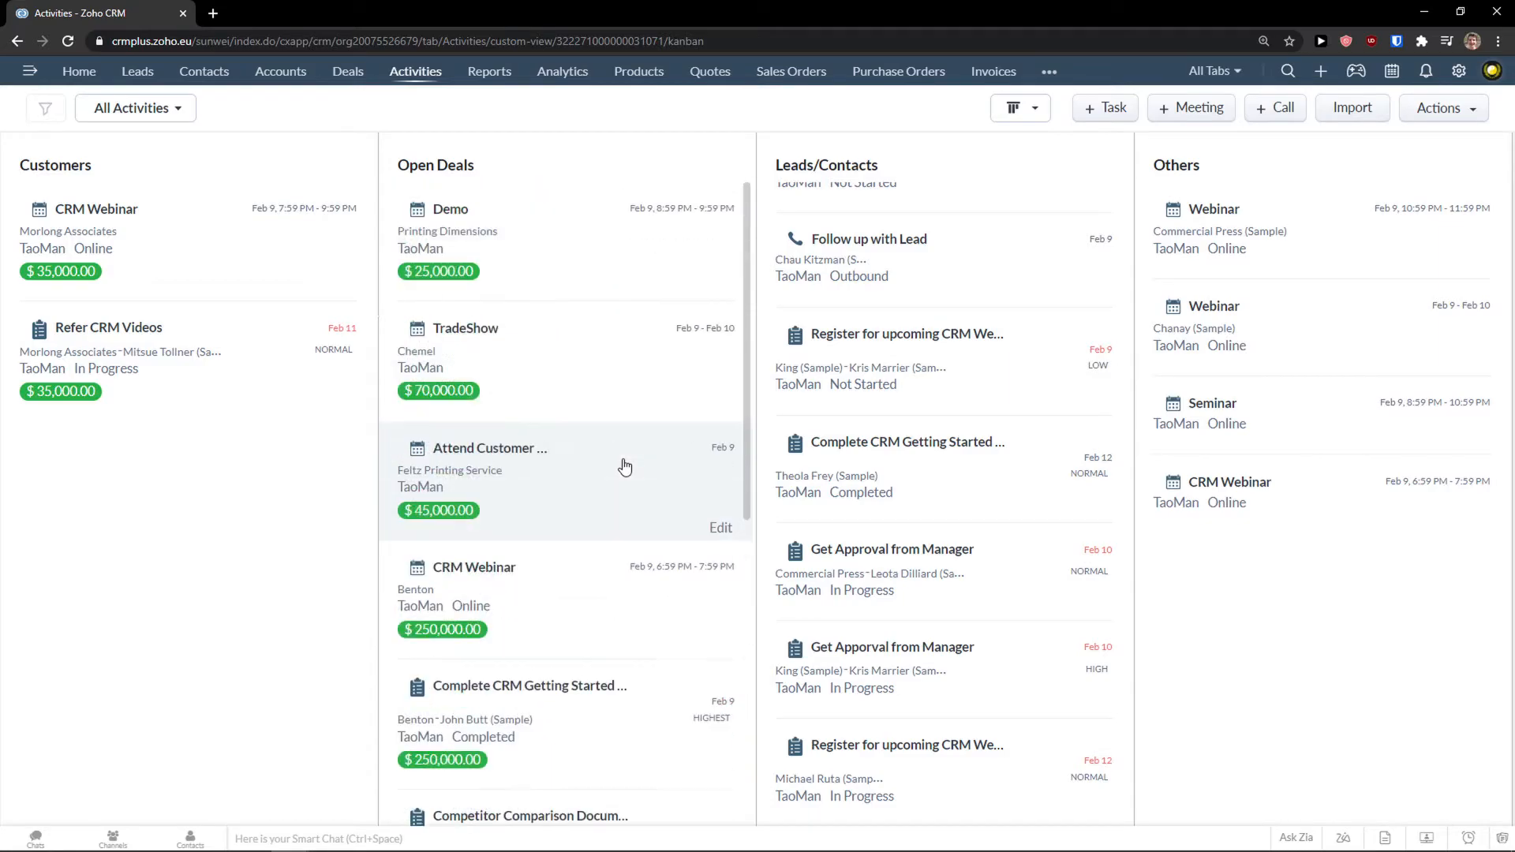
{"action": "left_click", "coordinate": [166, 119]}
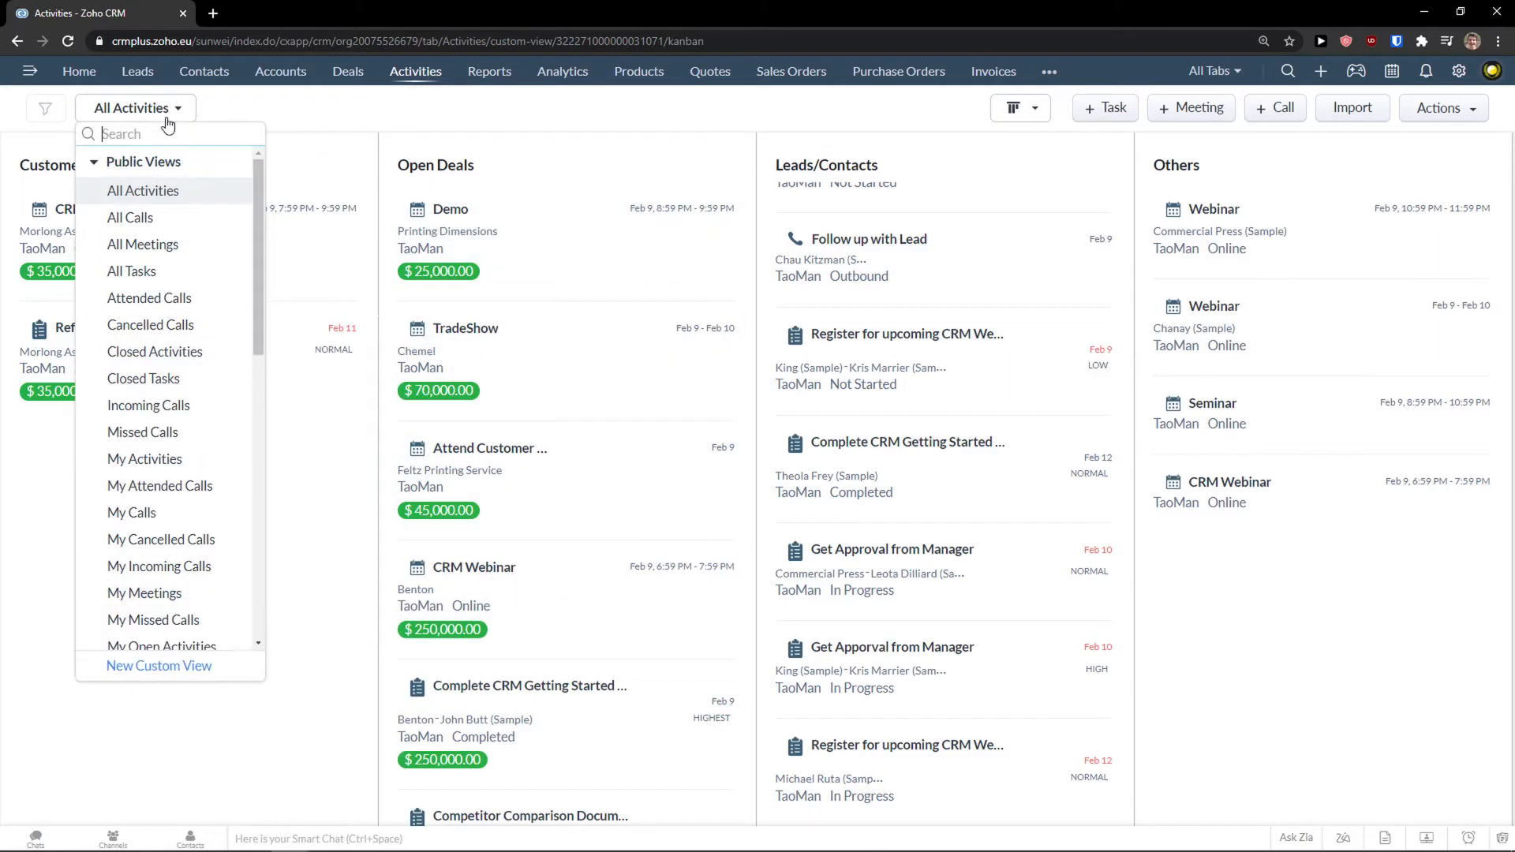
{"action": "left_click", "coordinate": [179, 220]}
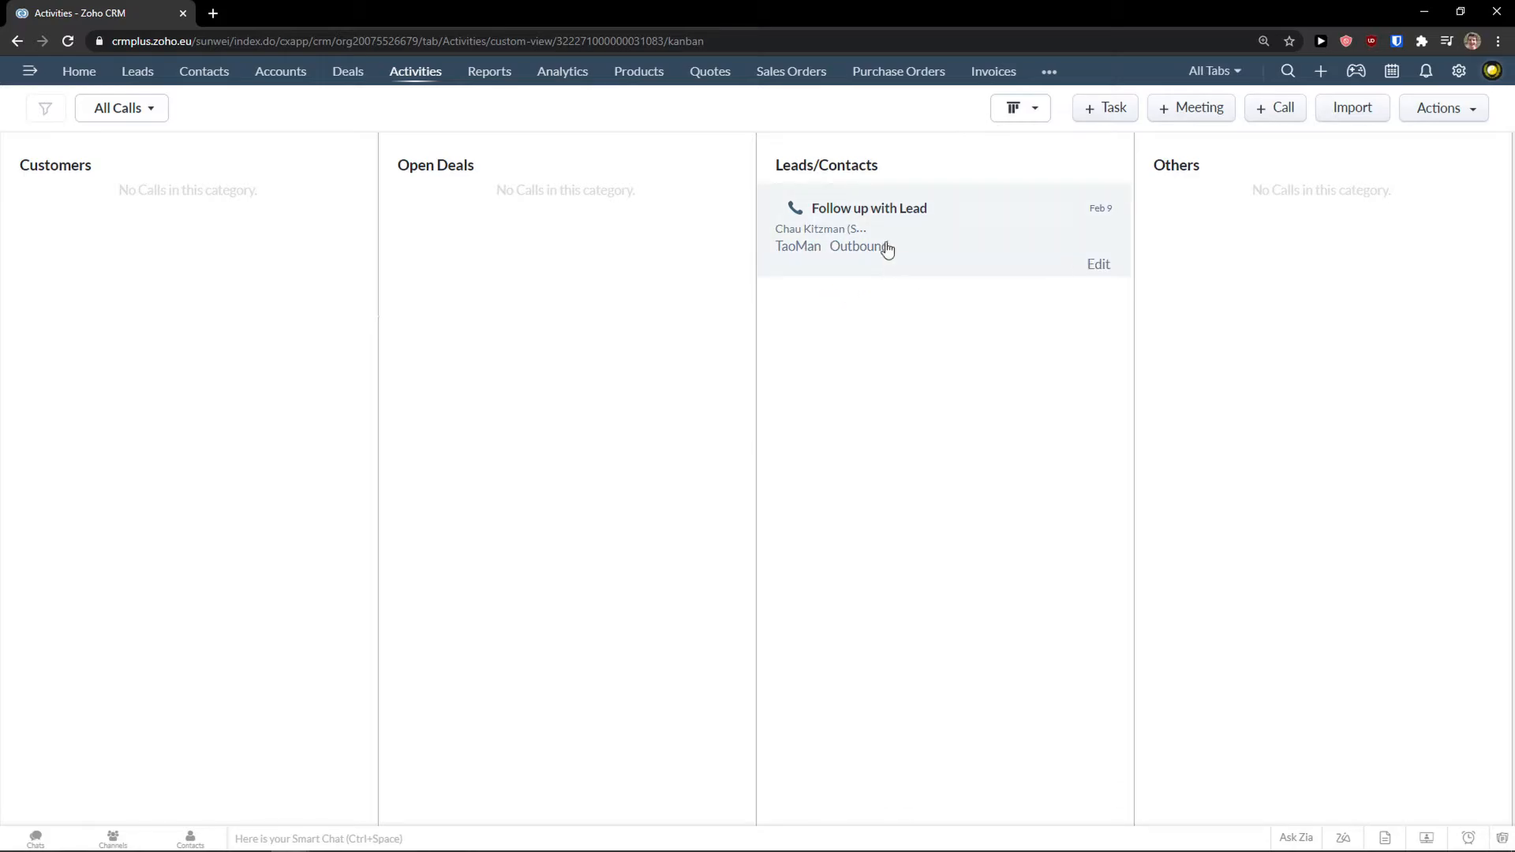
Narrow the Activities view to My Calls.
{"action": "left_click", "coordinate": [149, 110]}
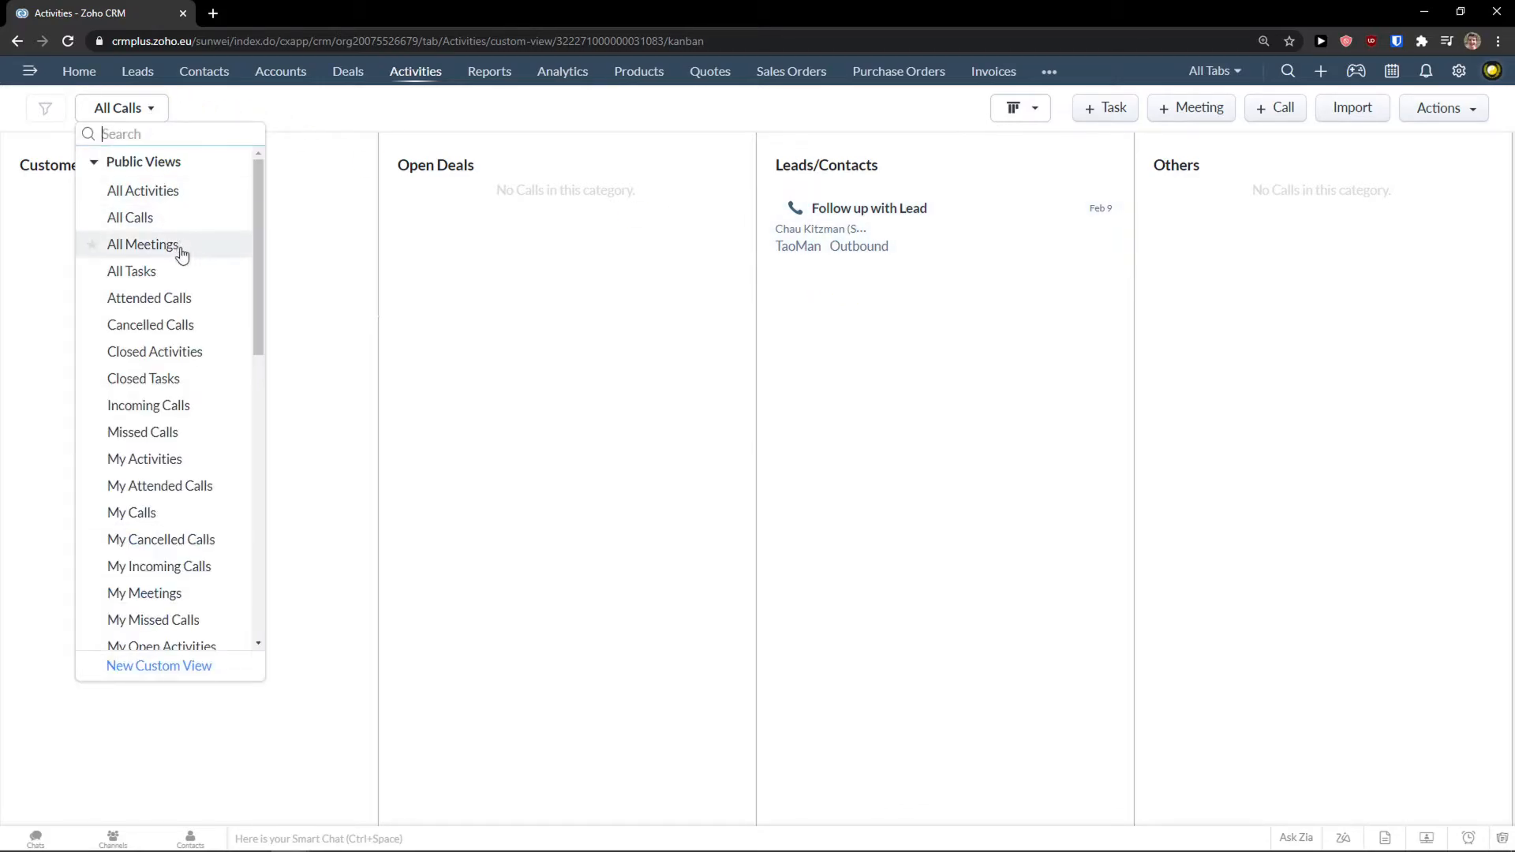
{"action": "scroll", "coordinate": [178, 359], "scroll_direction": "down", "scroll_amount": 1}
{"action": "scroll", "coordinate": [186, 363], "scroll_direction": "down", "scroll_amount": 1}
{"action": "left_click", "coordinate": [186, 363]}
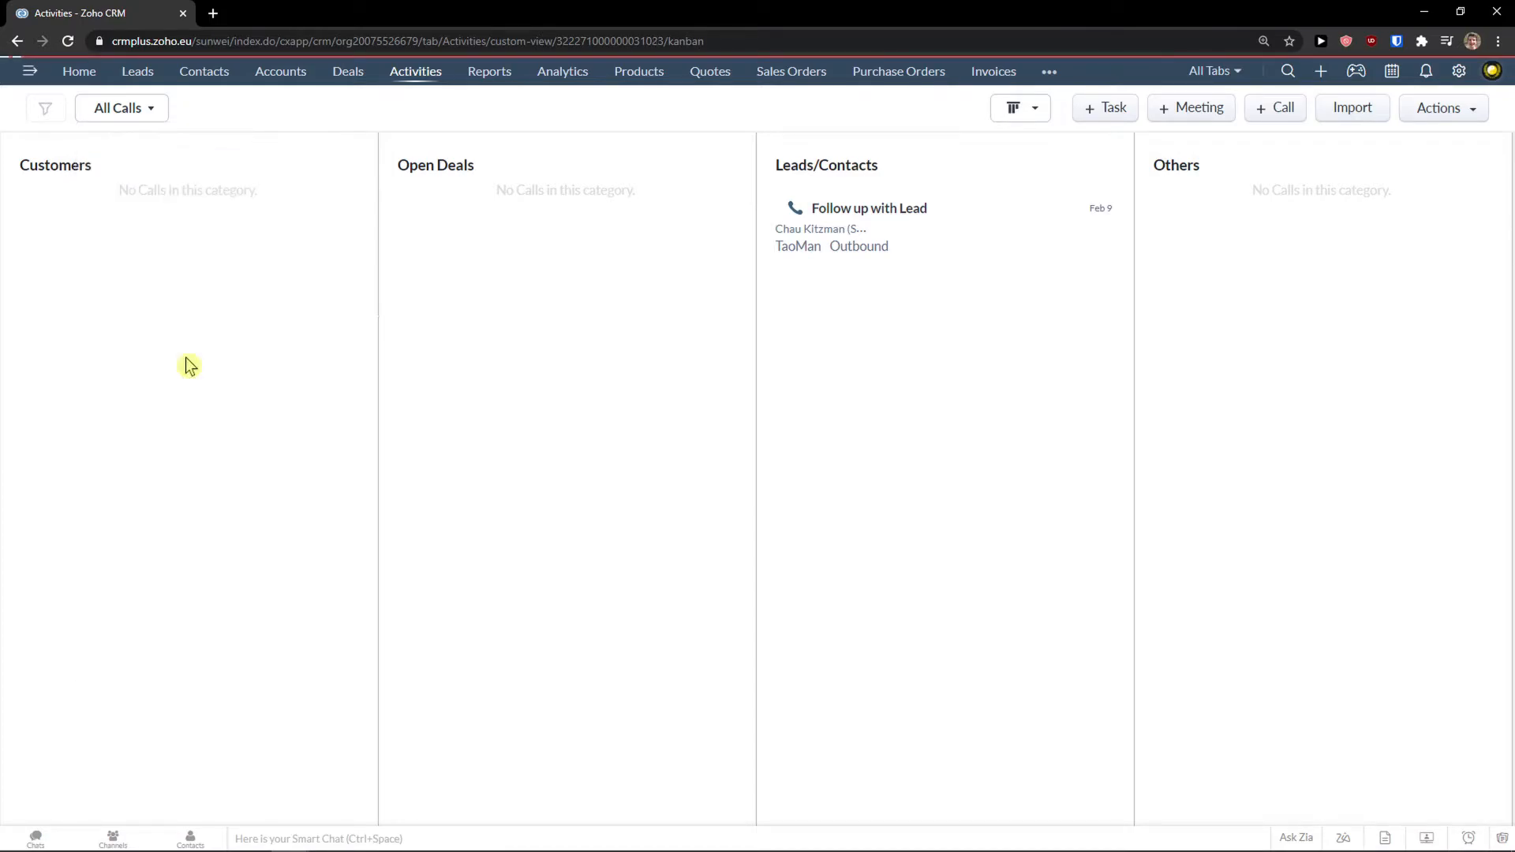
{"action": "left_click", "coordinate": [149, 114]}
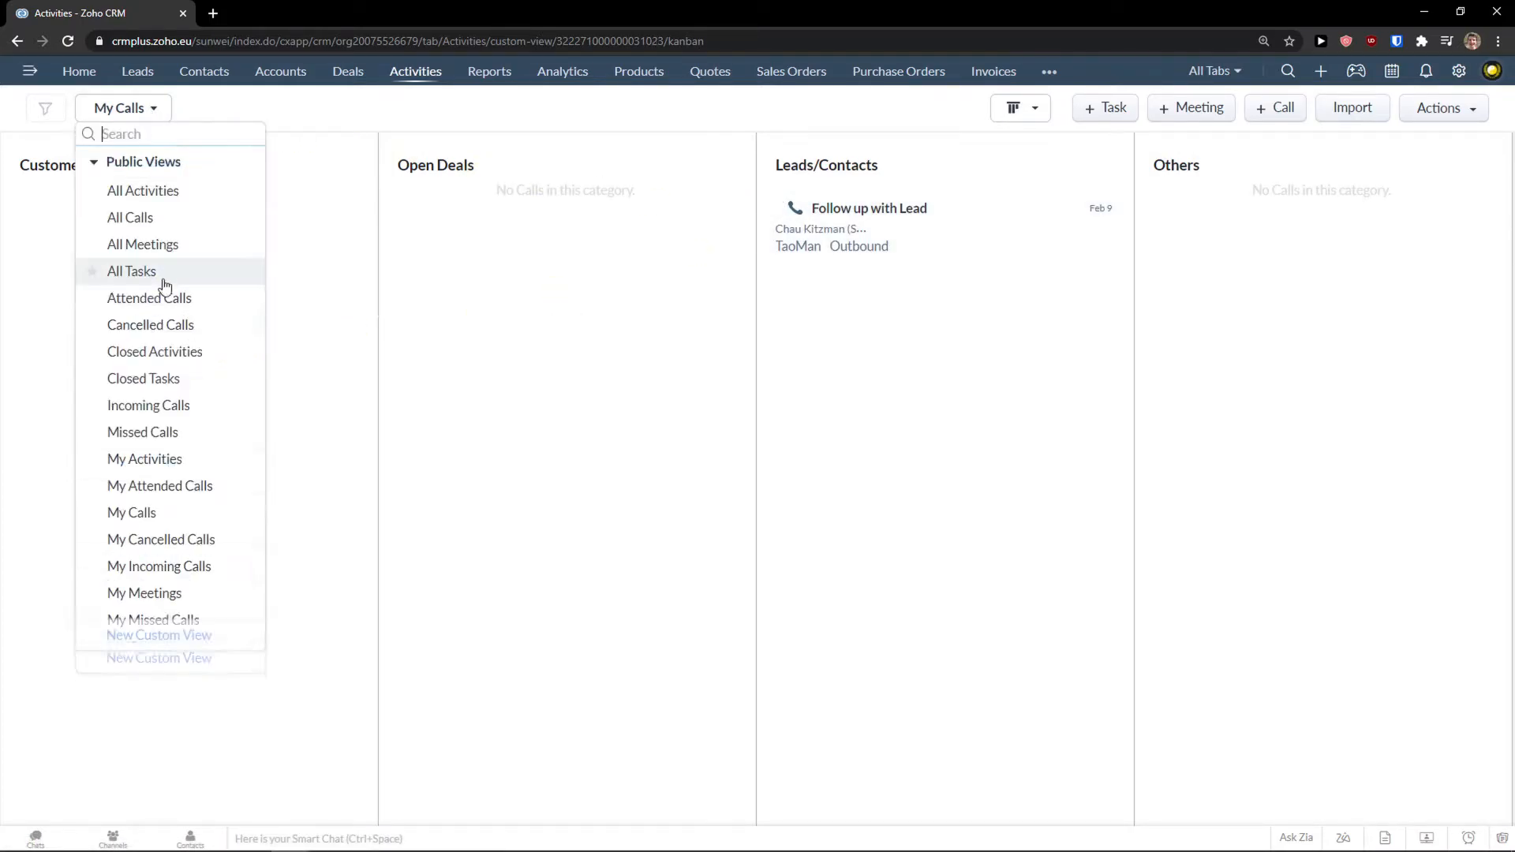
{"action": "scroll", "coordinate": [211, 276], "scroll_direction": "down", "scroll_amount": 2}
{"action": "scroll", "coordinate": [210, 278], "scroll_direction": "down", "scroll_amount": 8}
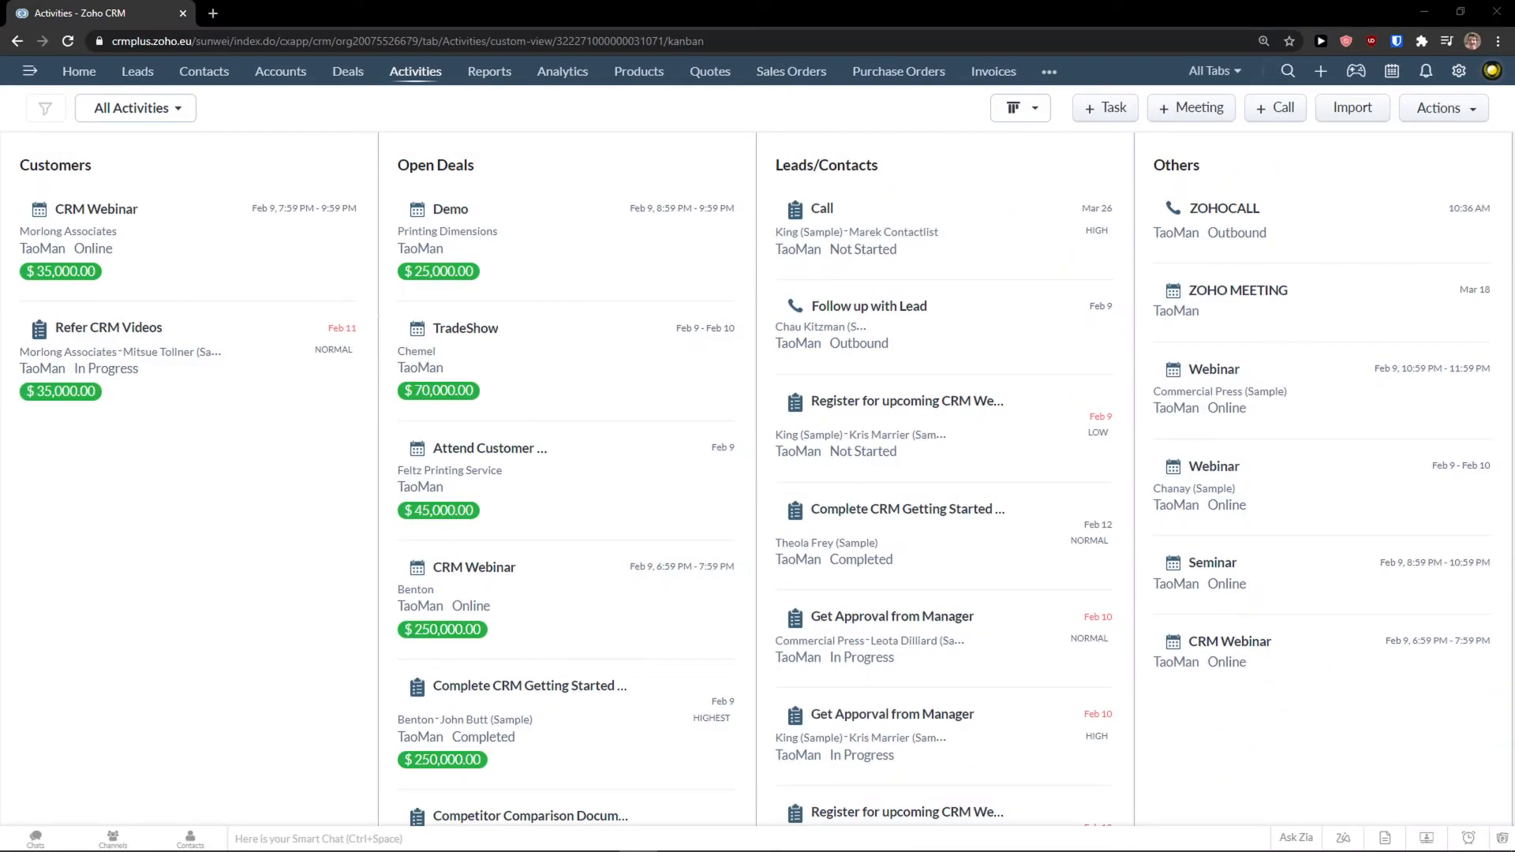
Add call ZOHOCALL and meeting ZOHO MEETING, leaving the board on All Activities.
{"action": "left_click", "coordinate": [1068, 84]}
Bring up the All Reports list from the extra modules menu.
{"action": "left_click", "coordinate": [1048, 72]}
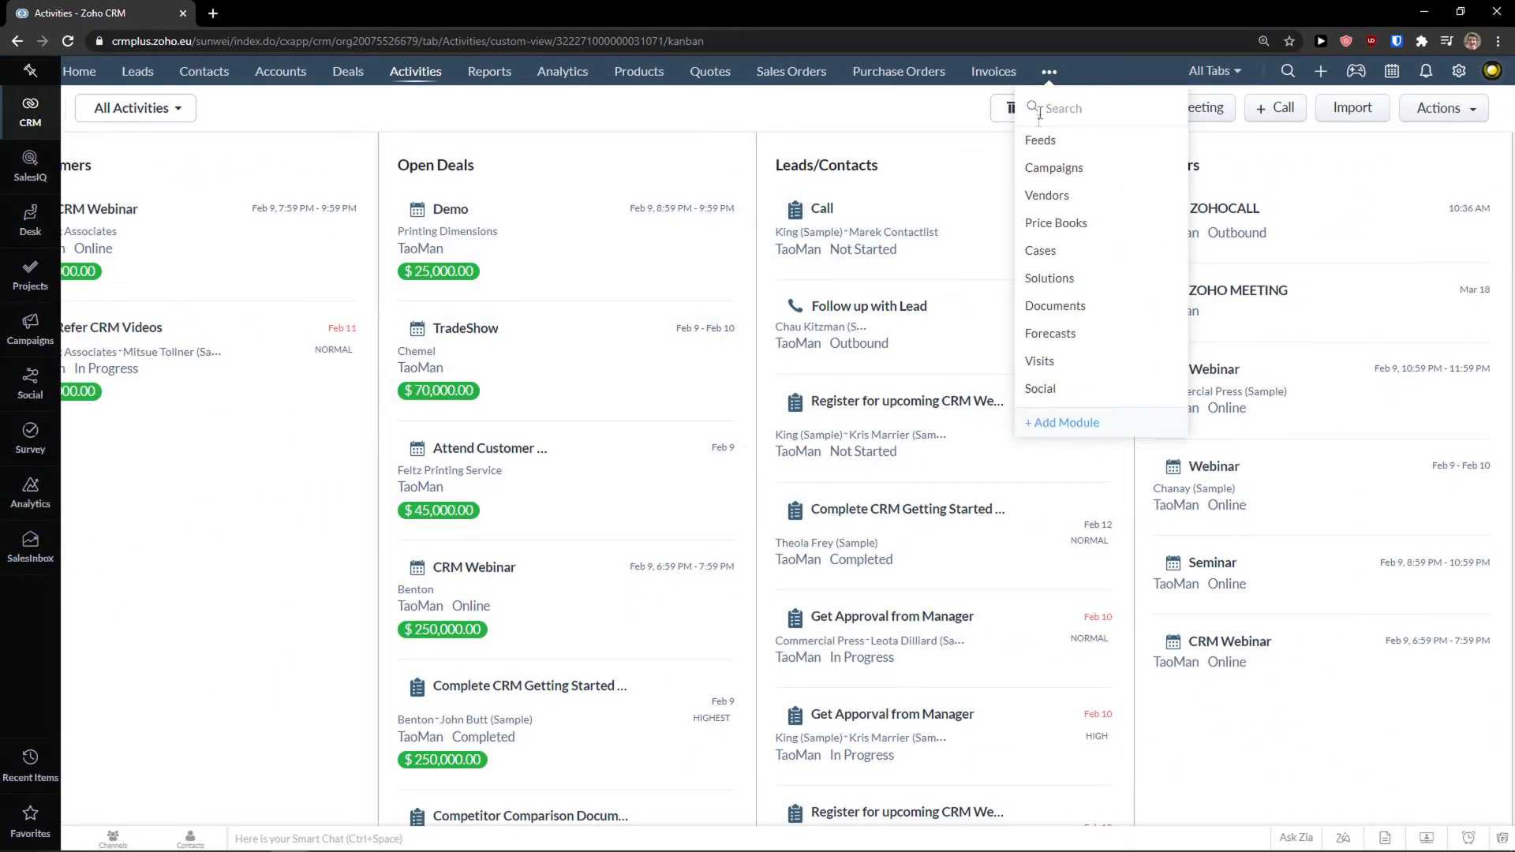
{"action": "left_click", "coordinate": [489, 72]}
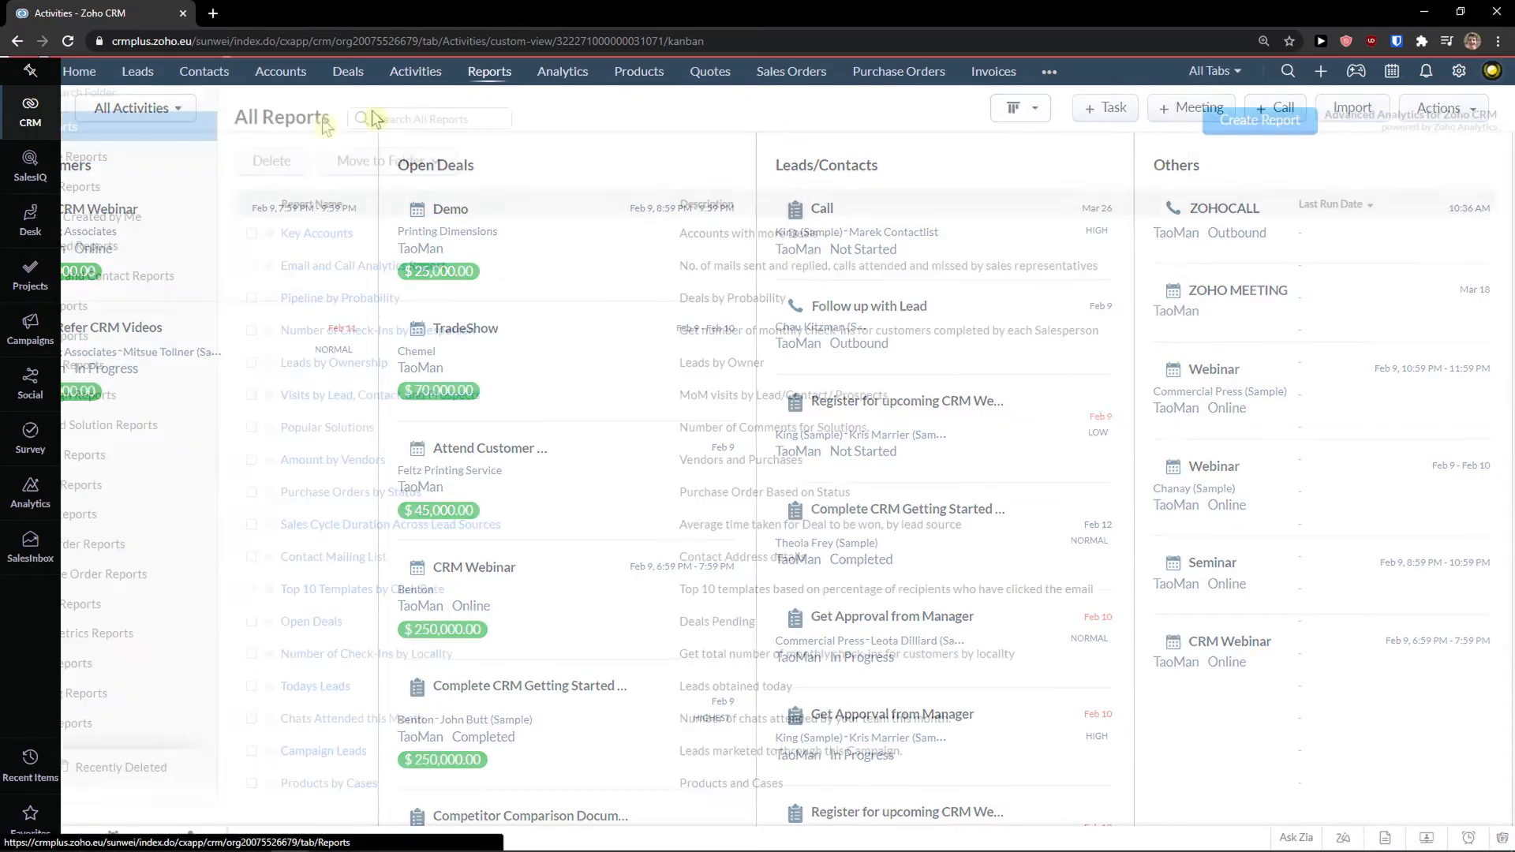
{"action": "scroll", "coordinate": [608, 338], "scroll_direction": "down", "scroll_amount": 1}
{"action": "scroll", "coordinate": [600, 335], "scroll_direction": "up", "scroll_amount": 1}
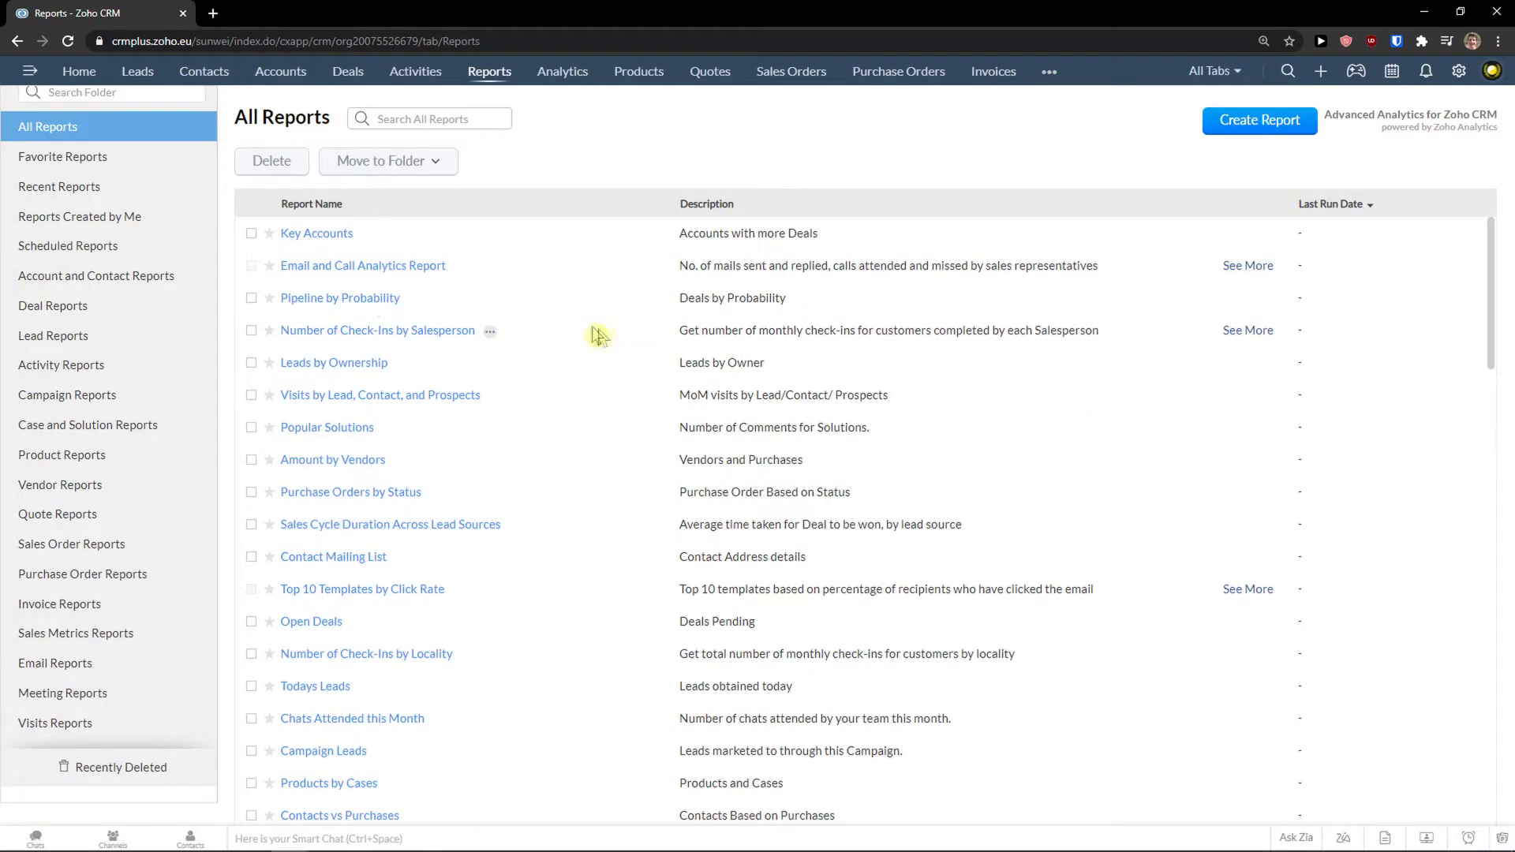
{"action": "scroll", "coordinate": [367, 339], "scroll_direction": "down", "scroll_amount": 1}
{"action": "scroll", "coordinate": [362, 365], "scroll_direction": "up", "scroll_amount": 1}
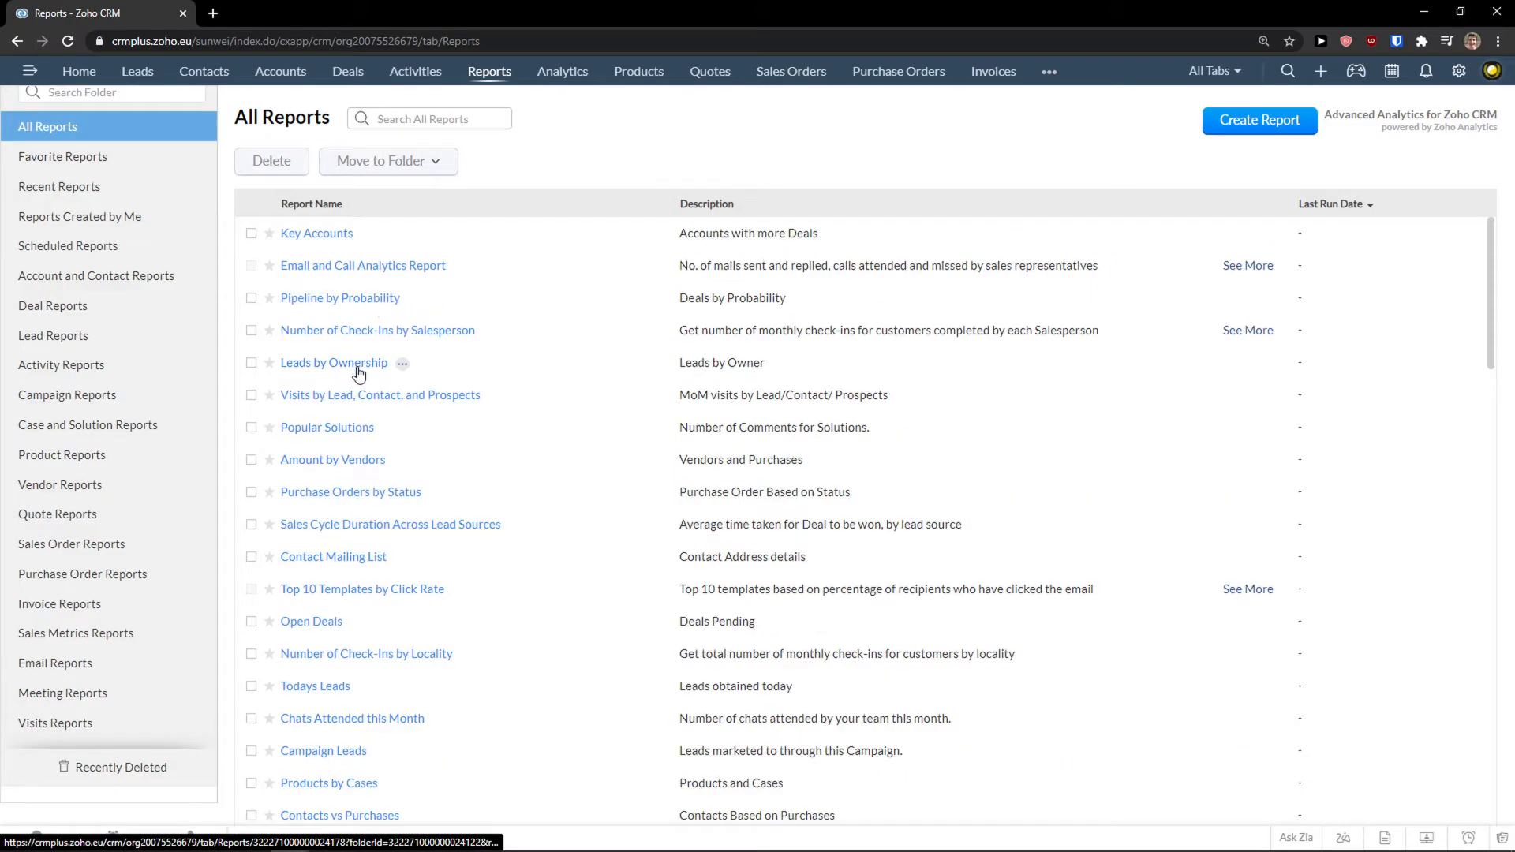
Run the Key Accounts report and go back to All Reports.
{"action": "left_click", "coordinate": [315, 236]}
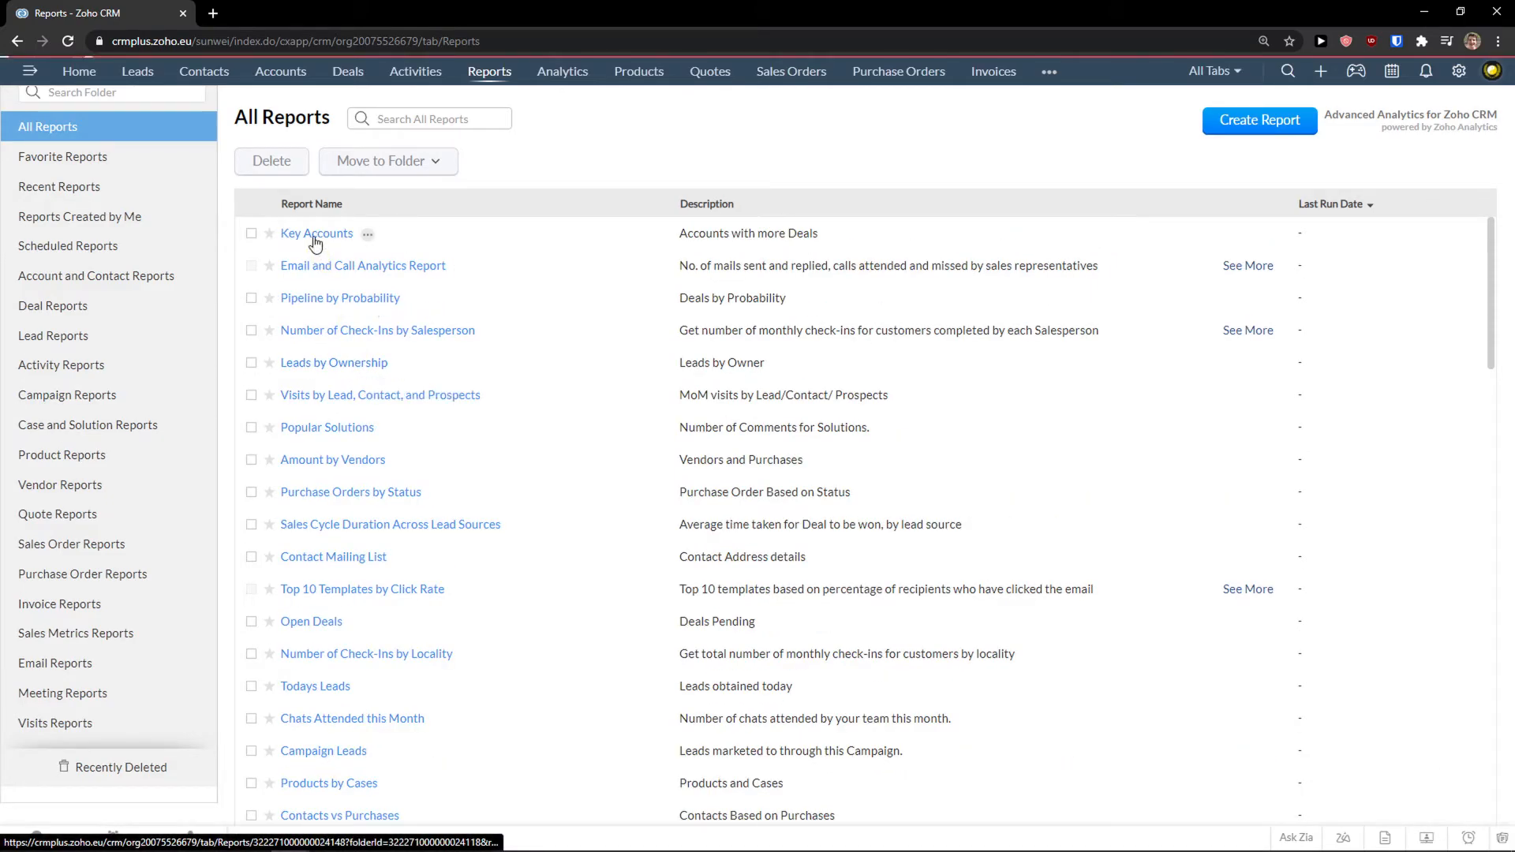
{"action": "scroll", "coordinate": [569, 292], "scroll_direction": "down", "scroll_amount": 1}
{"action": "scroll", "coordinate": [572, 304], "scroll_direction": "up", "scroll_amount": 1}
{"action": "left_click", "coordinate": [18, 41]}
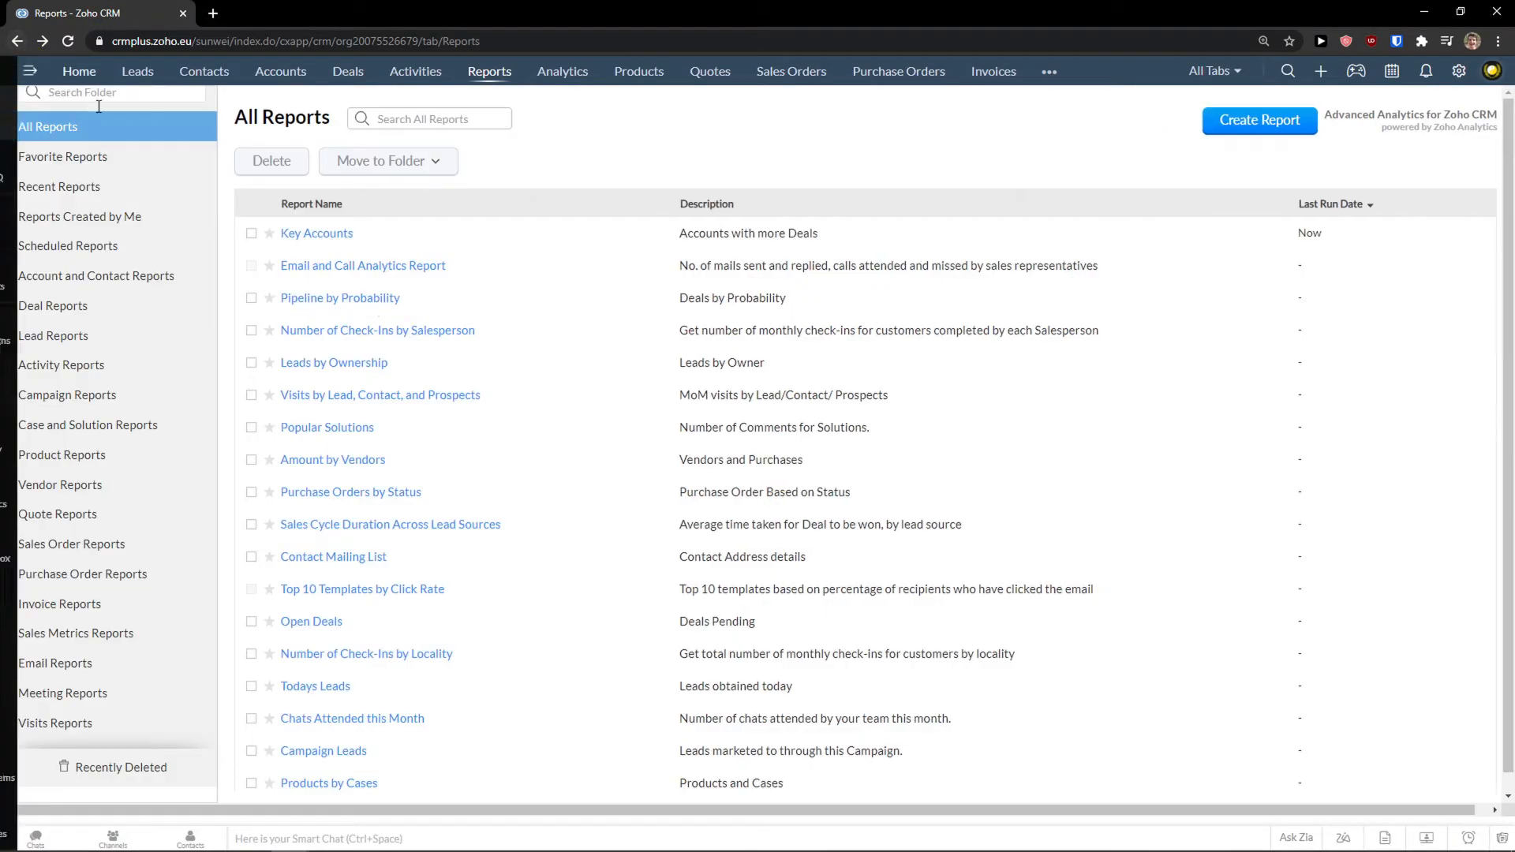
{"action": "scroll", "coordinate": [139, 312], "scroll_direction": "up", "scroll_amount": 1}
{"action": "scroll", "coordinate": [138, 300], "scroll_direction": "down", "scroll_amount": 1}
{"action": "scroll", "coordinate": [137, 297], "scroll_direction": "up", "scroll_amount": 1}
{"action": "scroll", "coordinate": [137, 298], "scroll_direction": "down", "scroll_amount": 1}
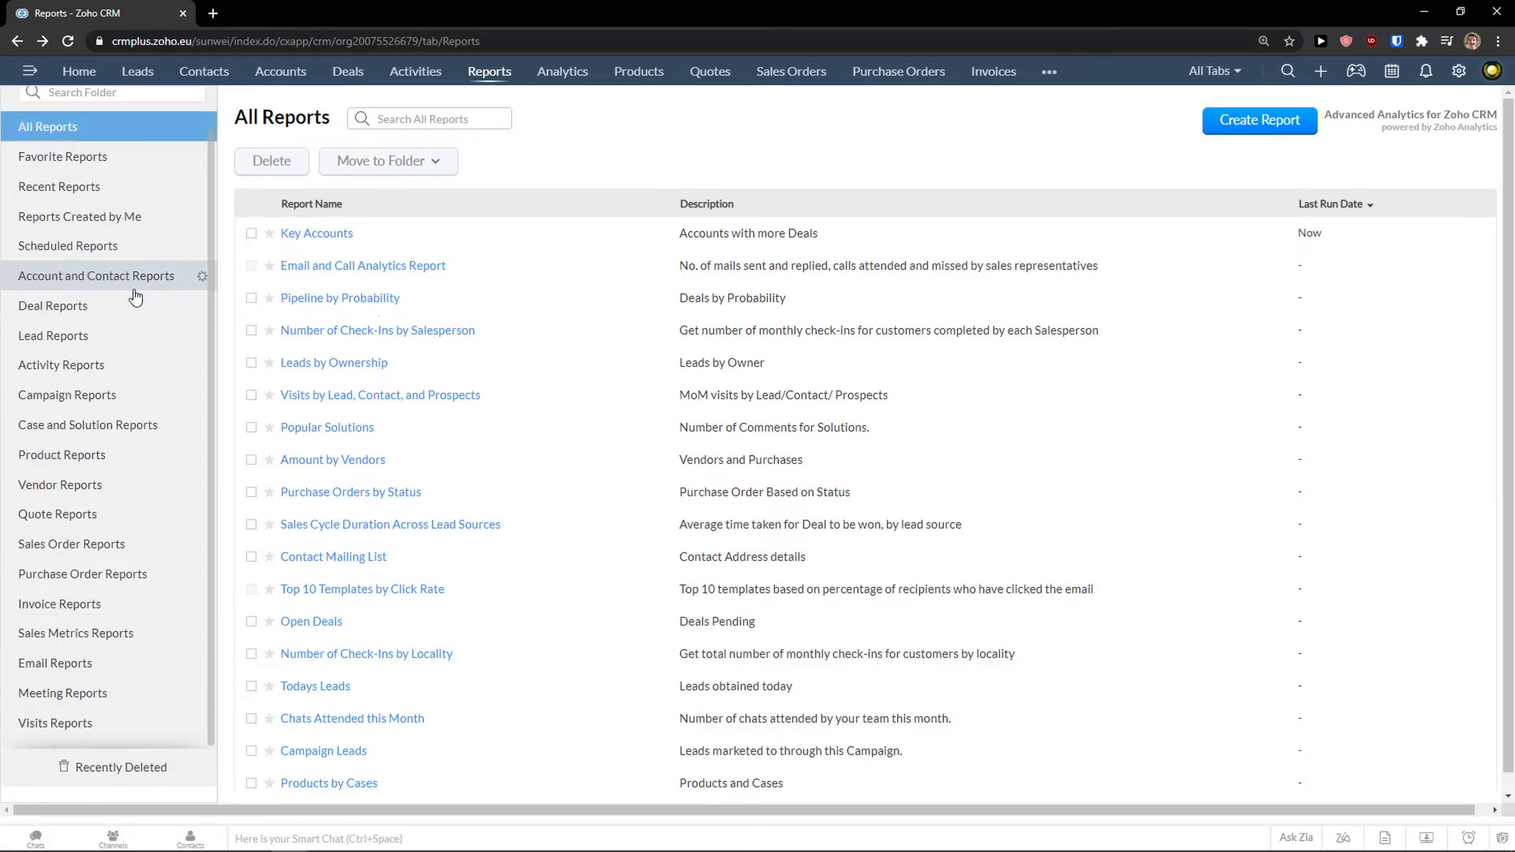
Start a new report on Accounts including related Contacts and Deals.
{"action": "left_click", "coordinate": [1263, 125]}
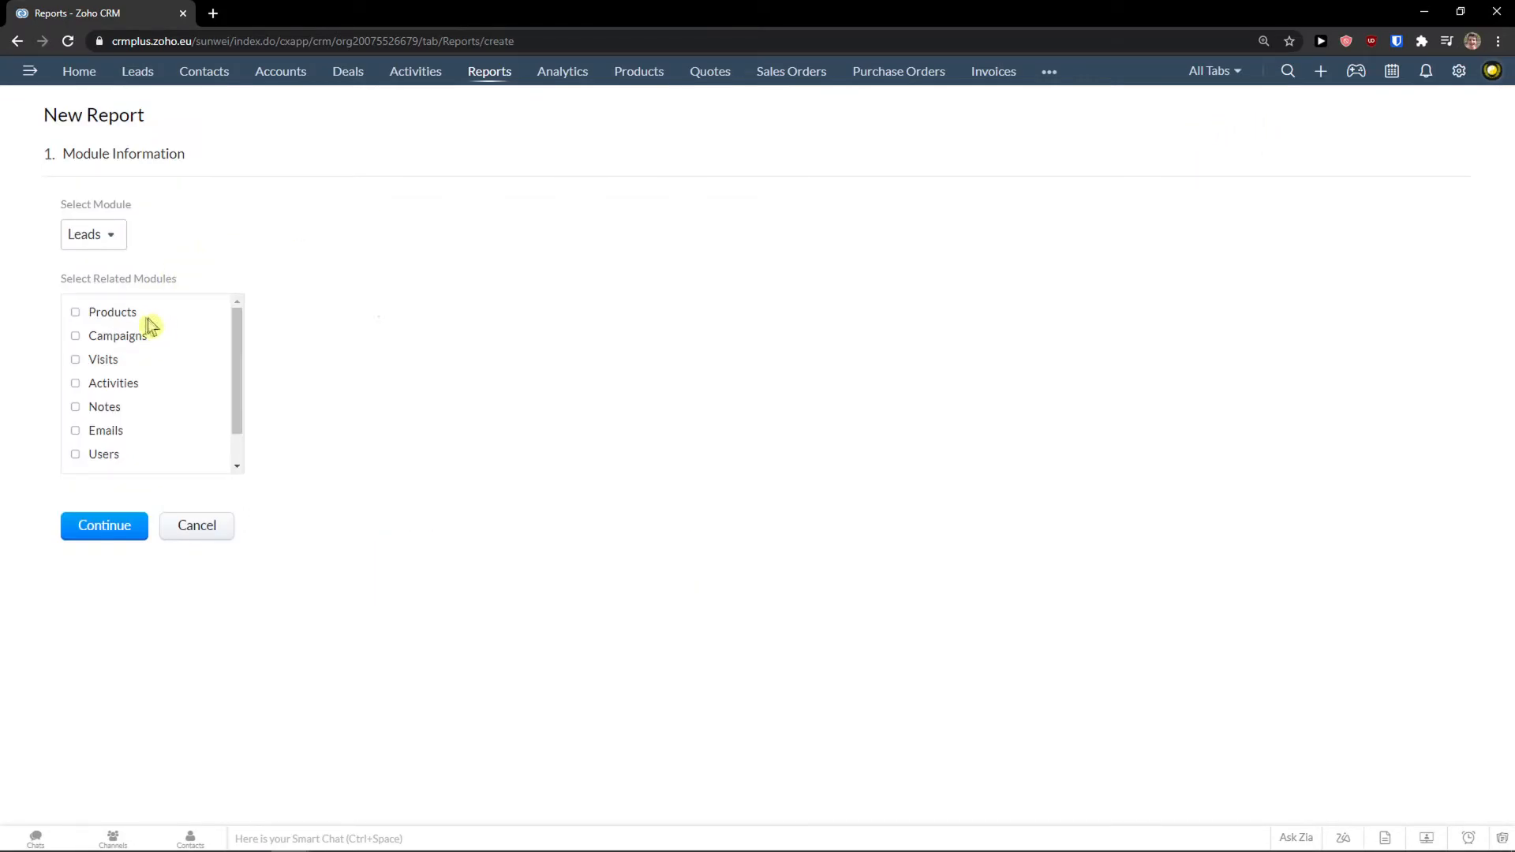
{"action": "left_click", "coordinate": [113, 244]}
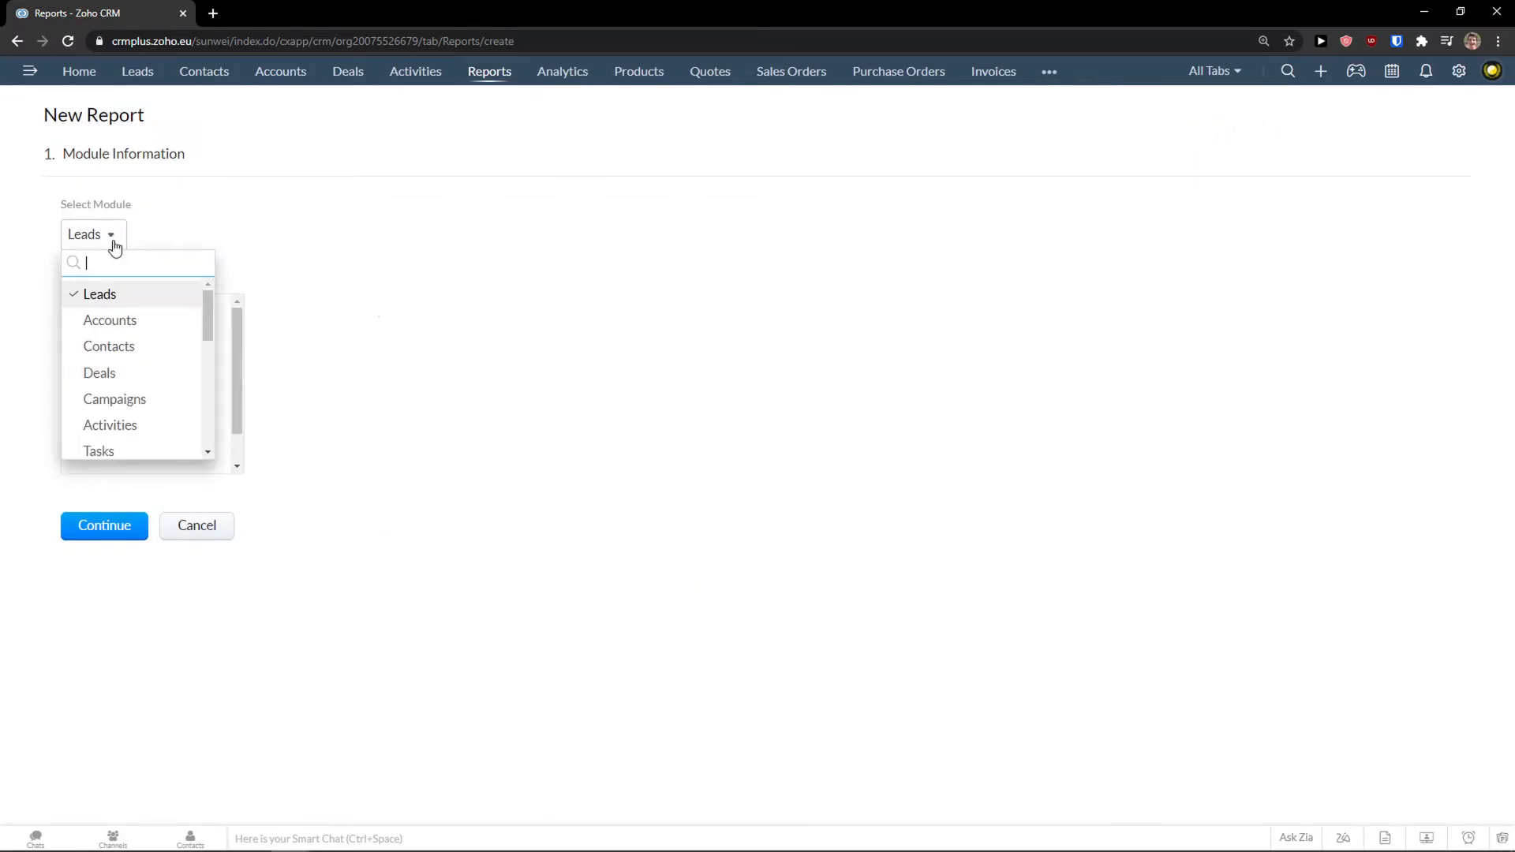
{"action": "left_click", "coordinate": [118, 330]}
{"action": "left_click", "coordinate": [86, 314]}
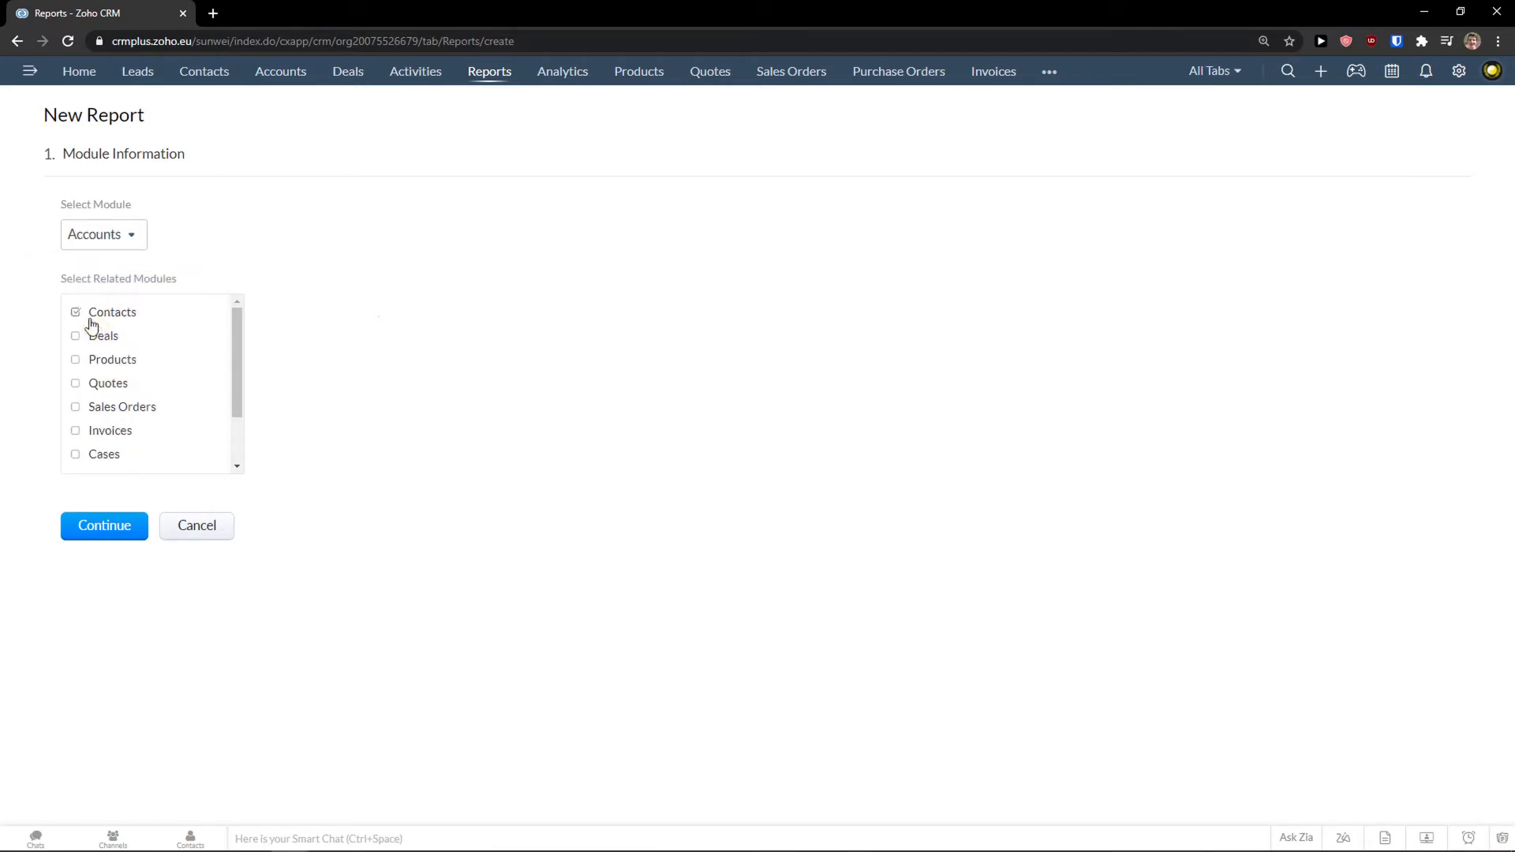
{"action": "left_click", "coordinate": [87, 338]}
{"action": "left_click", "coordinate": [79, 520]}
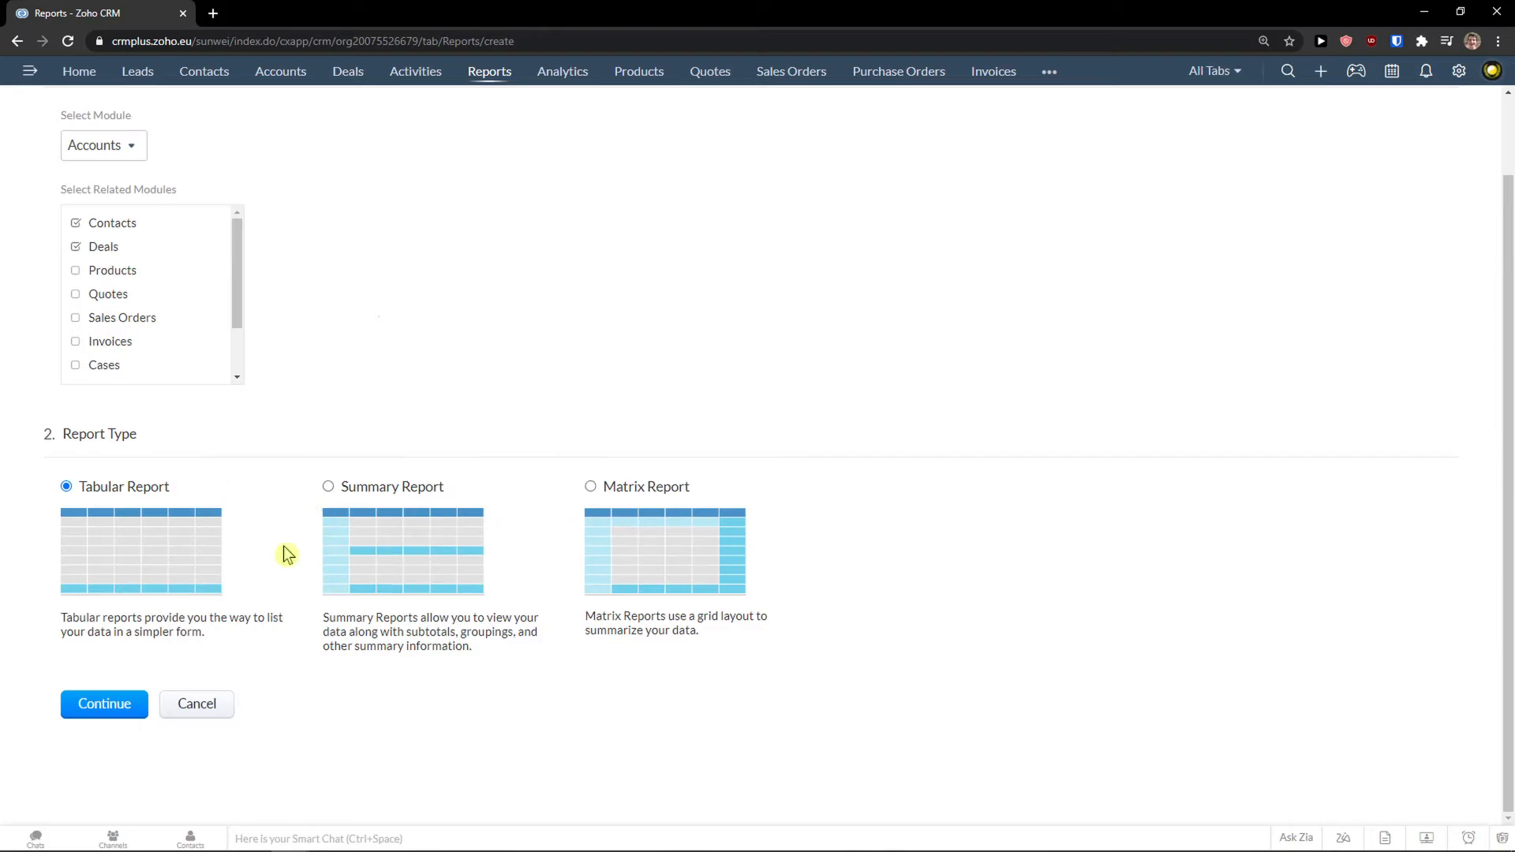
Keep the Tabular layout and accept the default columns and filters.
{"action": "left_click", "coordinate": [113, 713]}
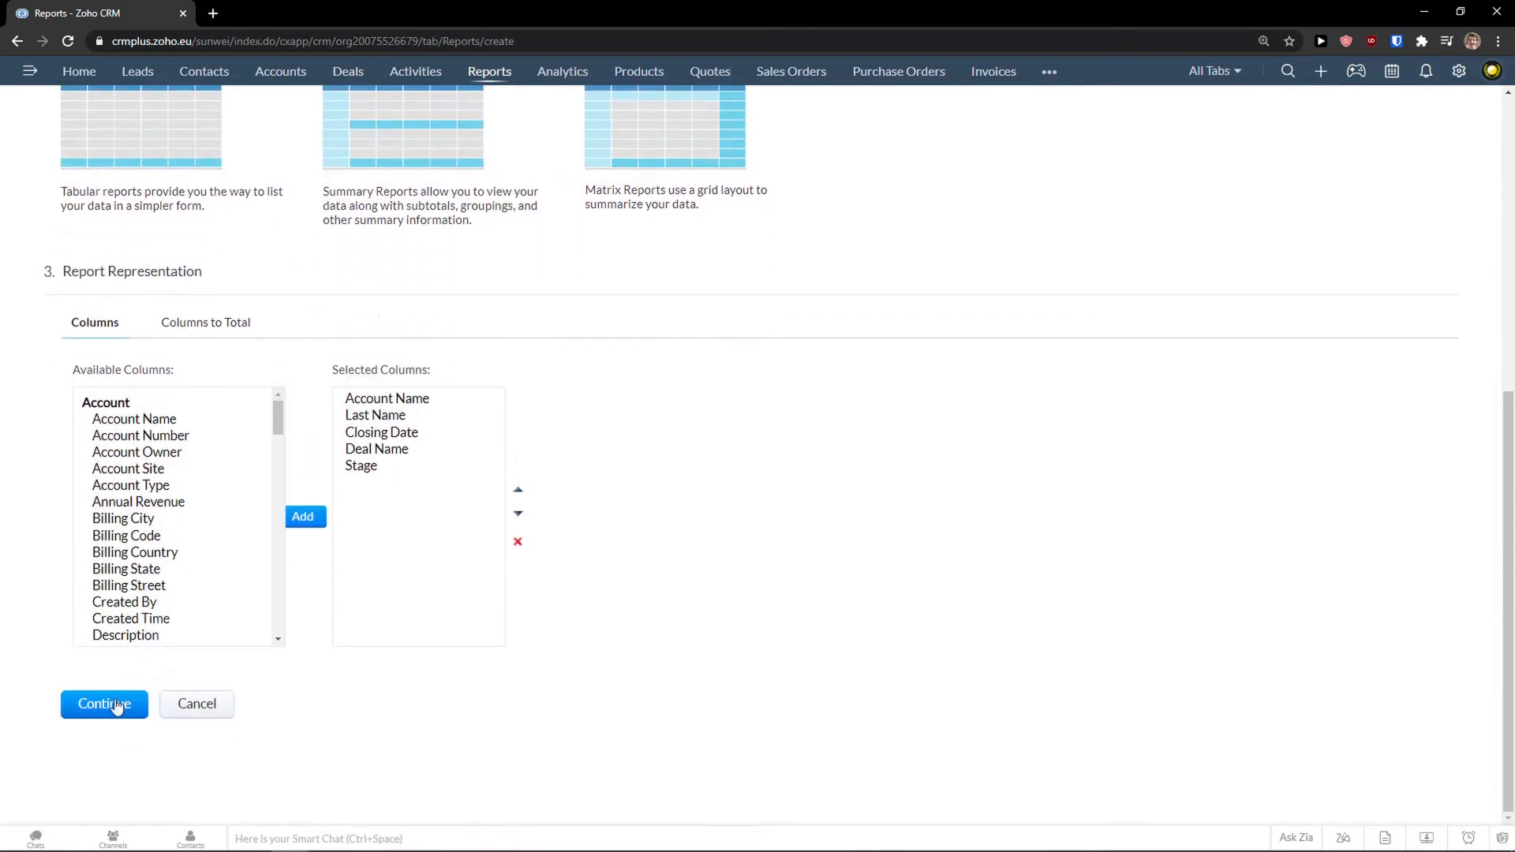
{"action": "scroll", "coordinate": [209, 521], "scroll_direction": "up", "scroll_amount": 1}
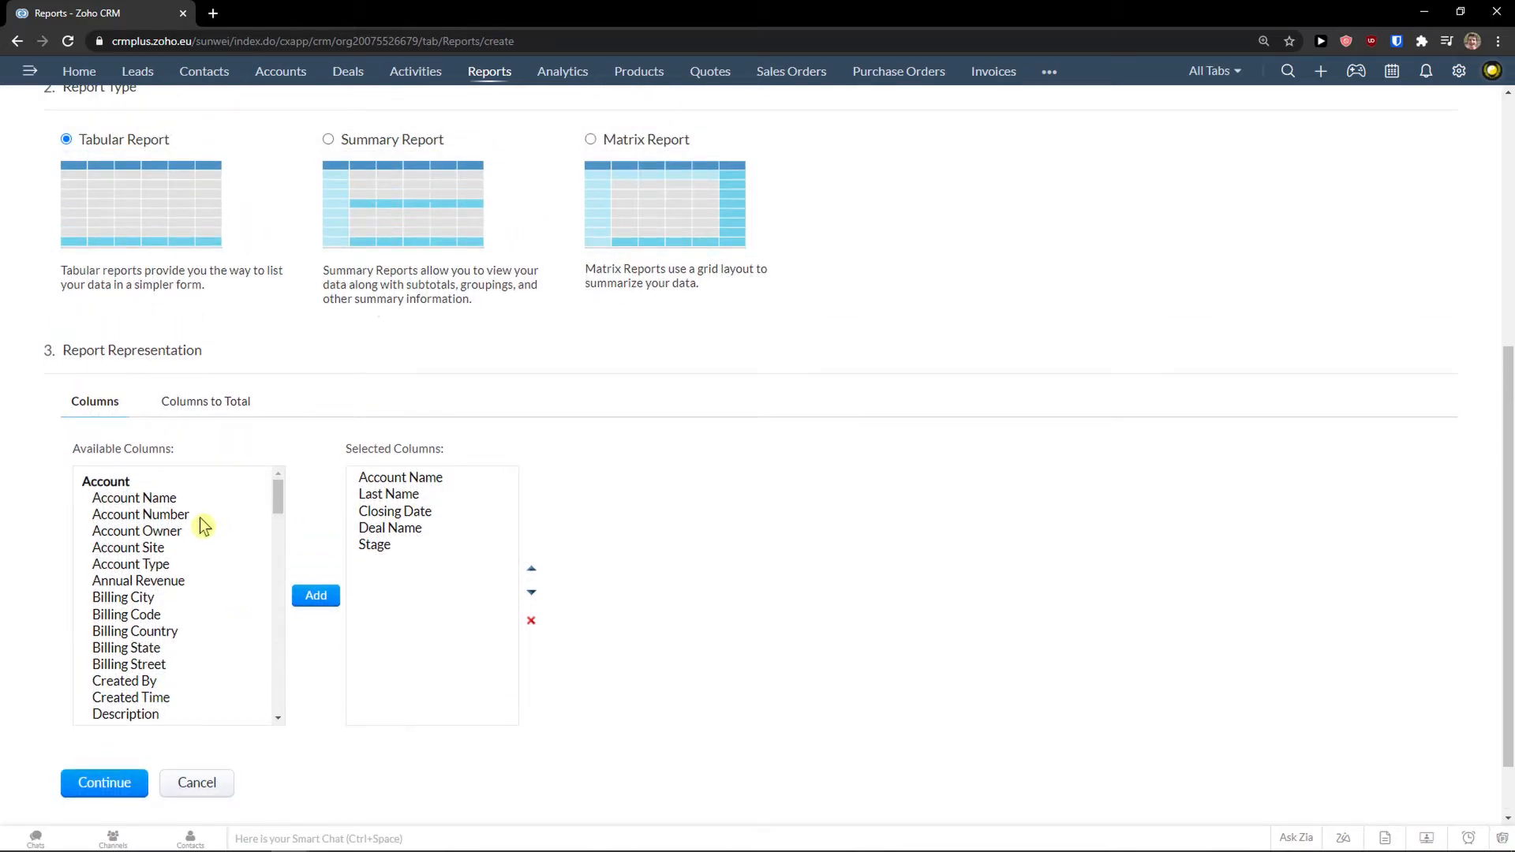
{"action": "scroll", "coordinate": [202, 525], "scroll_direction": "up", "scroll_amount": 5}
{"action": "scroll", "coordinate": [202, 524], "scroll_direction": "down", "scroll_amount": 4}
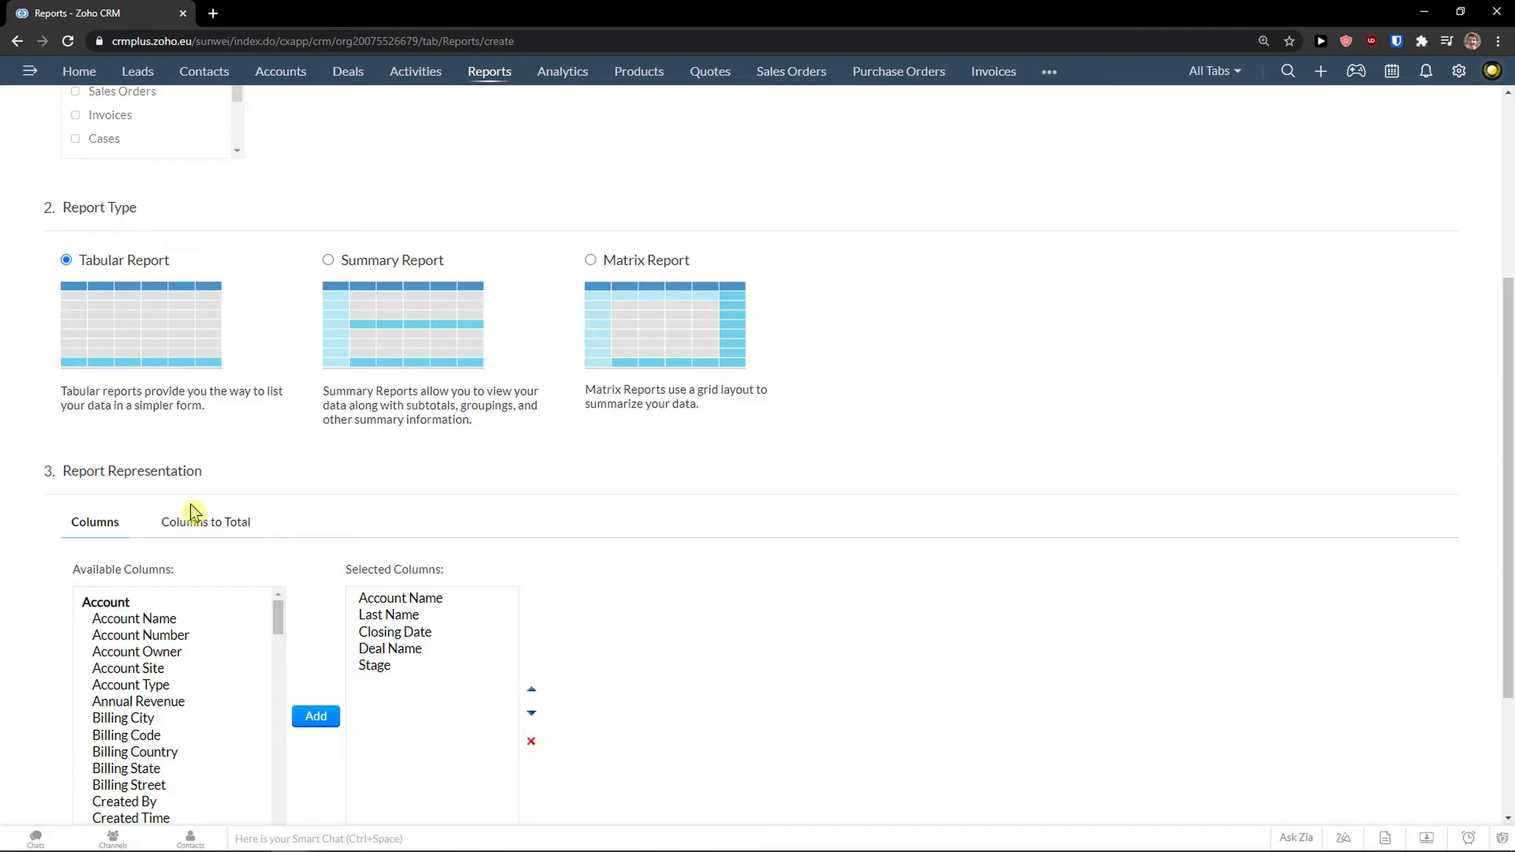
{"action": "scroll", "coordinate": [191, 504], "scroll_direction": "down", "scroll_amount": 2}
{"action": "scroll", "coordinate": [270, 571], "scroll_direction": "down", "scroll_amount": 1}
{"action": "scroll", "coordinate": [193, 643], "scroll_direction": "up", "scroll_amount": 1}
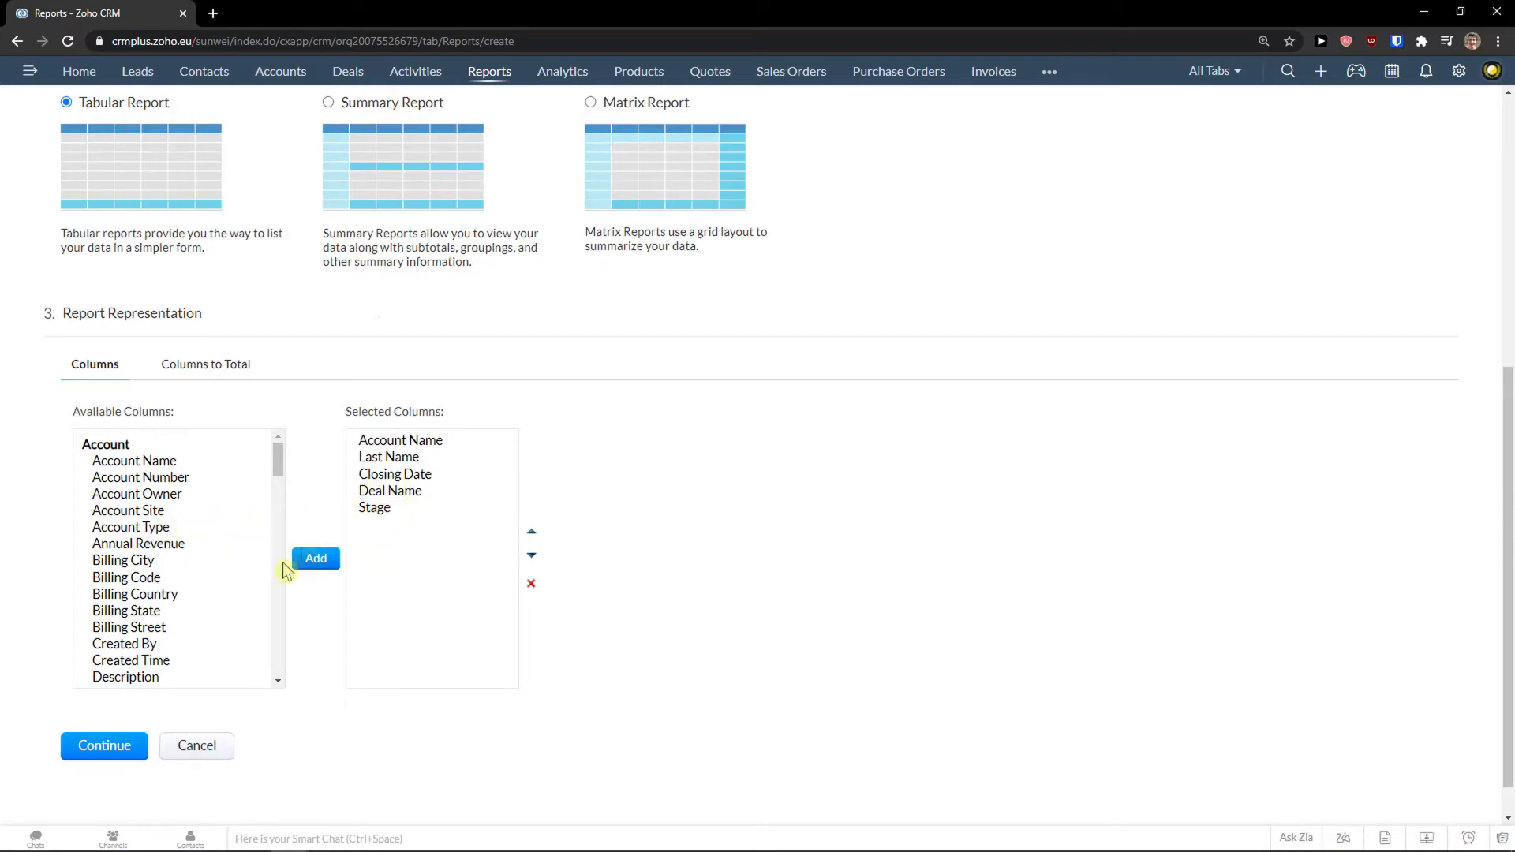
{"action": "left_click", "coordinate": [116, 742]}
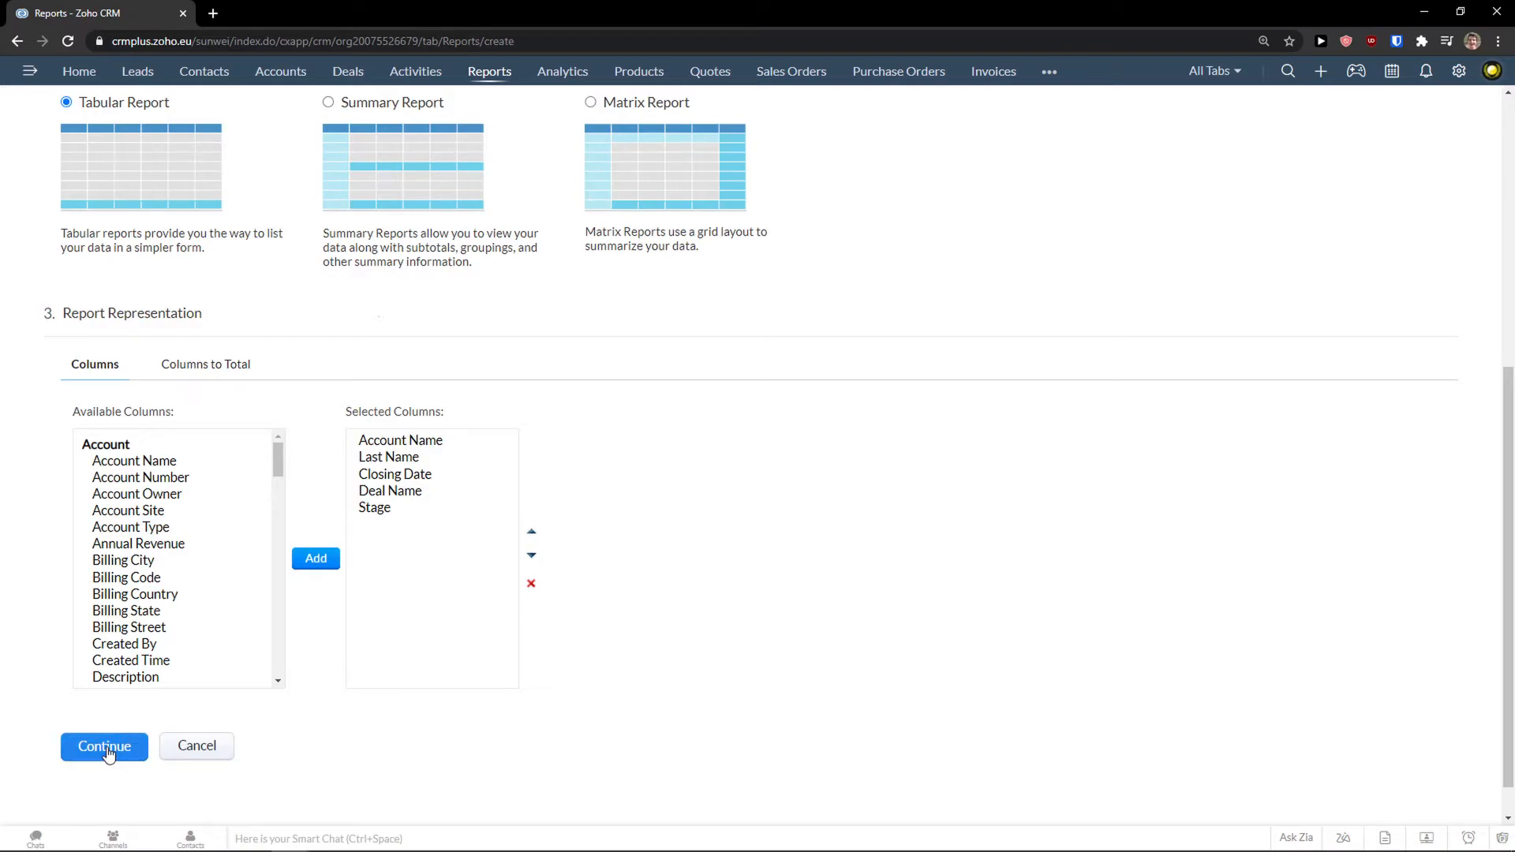
{"action": "left_click", "coordinate": [118, 711]}
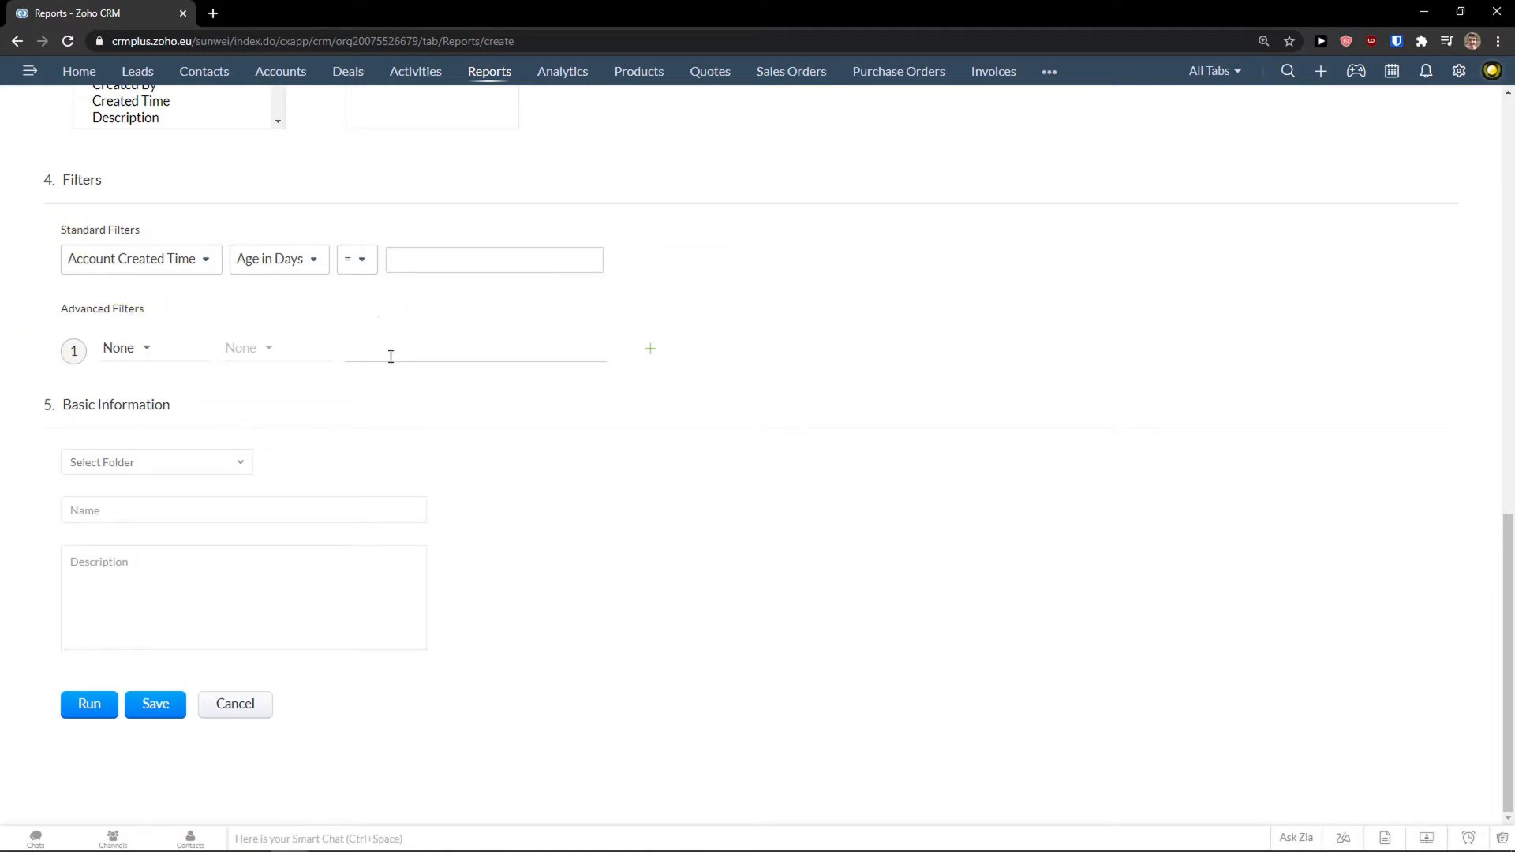
Accept the suggested report name, run the report, and return to All Reports.
{"action": "left_click", "coordinate": [181, 470]}
{"action": "left_click", "coordinate": [159, 505]}
{"action": "left_click", "coordinate": [135, 549]}
{"action": "left_click", "coordinate": [108, 704]}
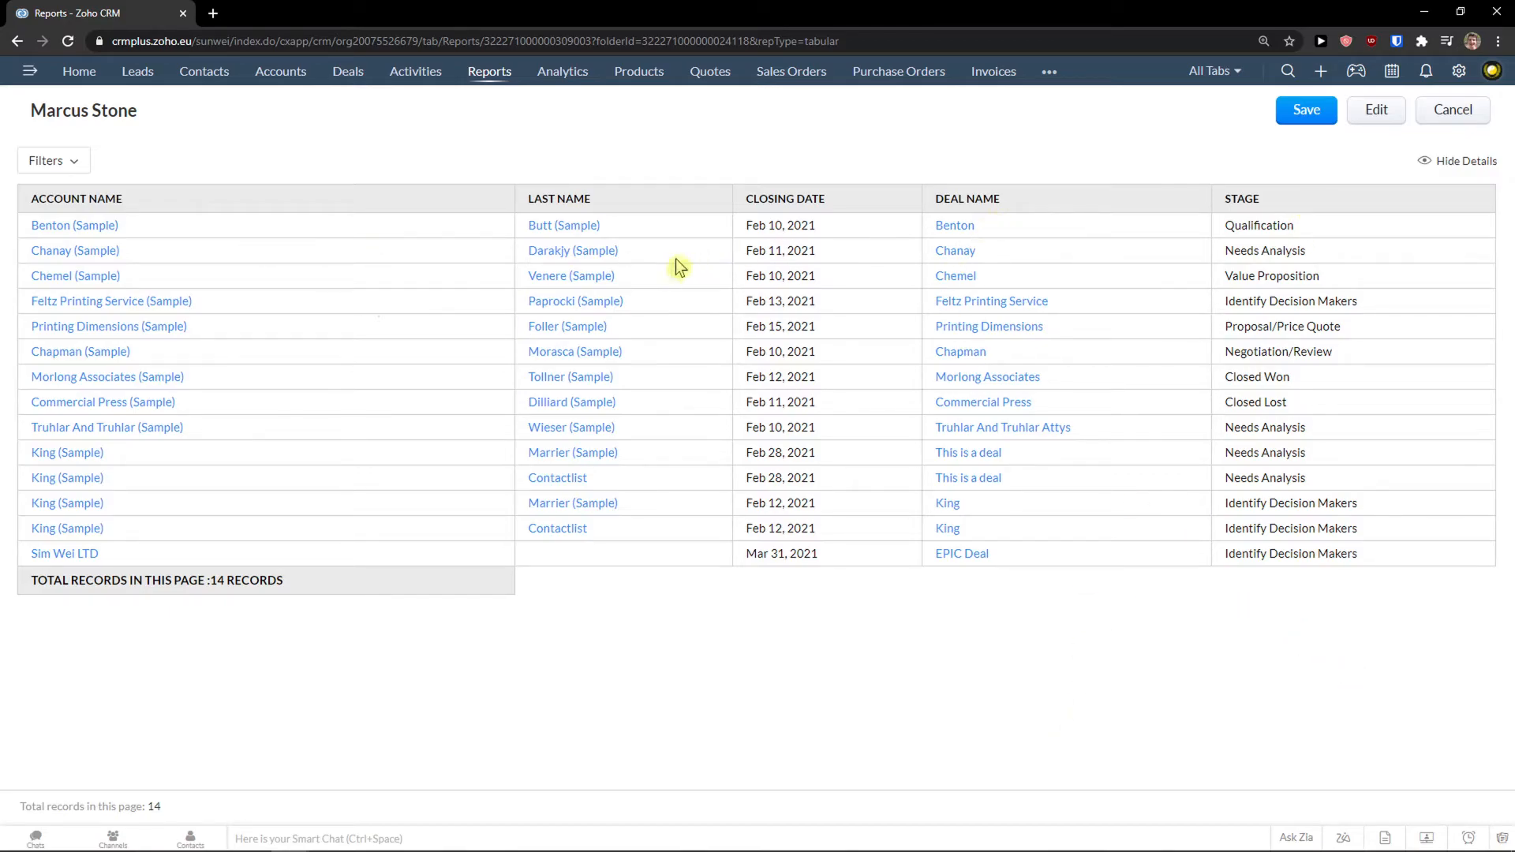
{"action": "left_click", "coordinate": [489, 77]}
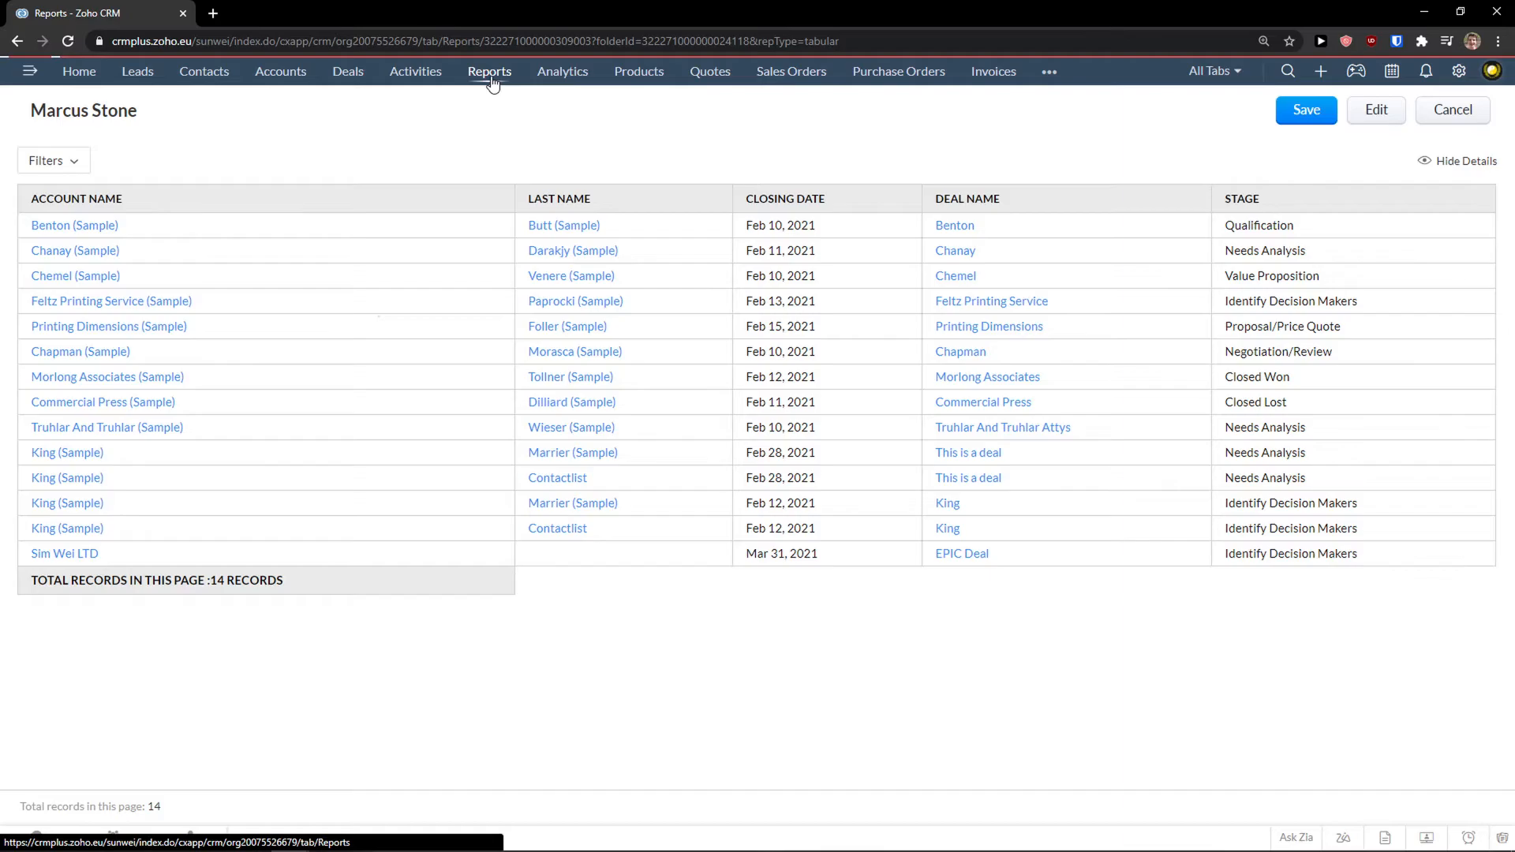
{"action": "scroll", "coordinate": [110, 246], "scroll_direction": "up", "scroll_amount": 1}
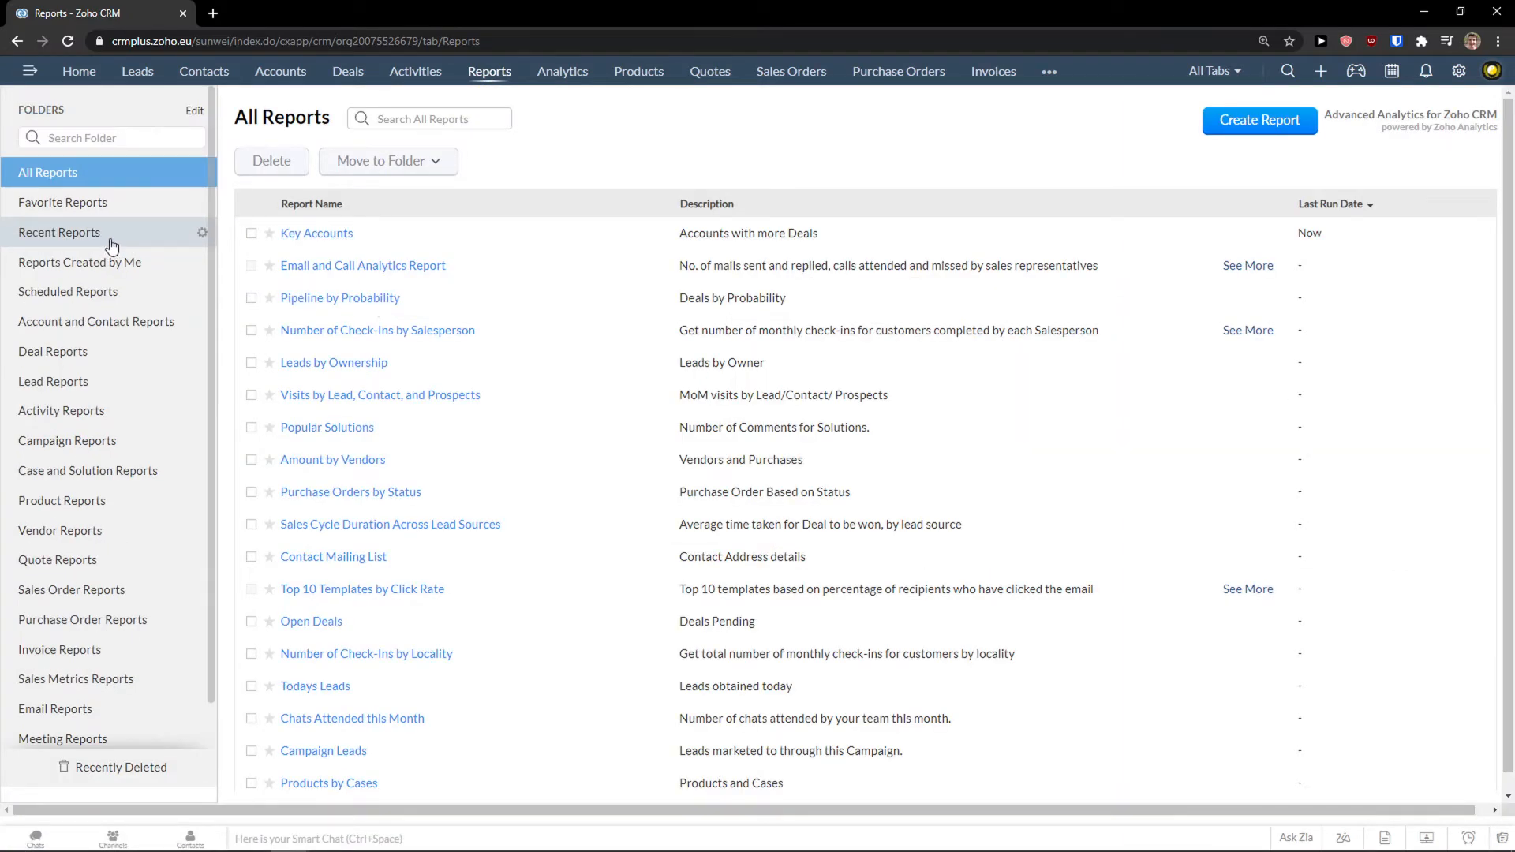
Browse the Org Overview, Lead Analytics and Deal Insights dashboards in Analytics.
{"action": "left_click", "coordinate": [567, 72]}
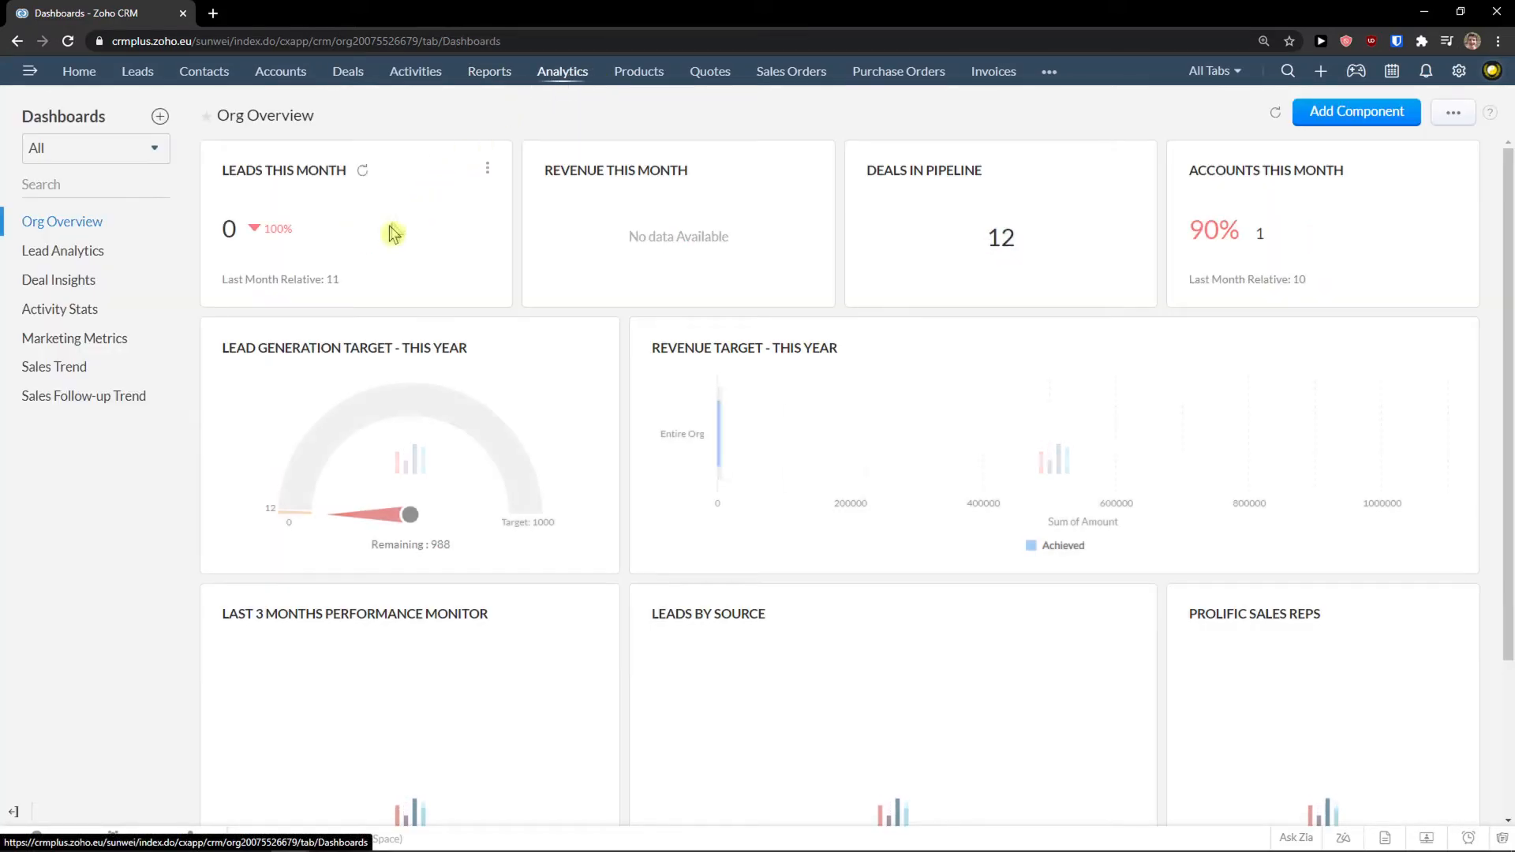
{"action": "scroll", "coordinate": [355, 269], "scroll_direction": "down", "scroll_amount": 2}
{"action": "scroll", "coordinate": [356, 269], "scroll_direction": "up", "scroll_amount": 3}
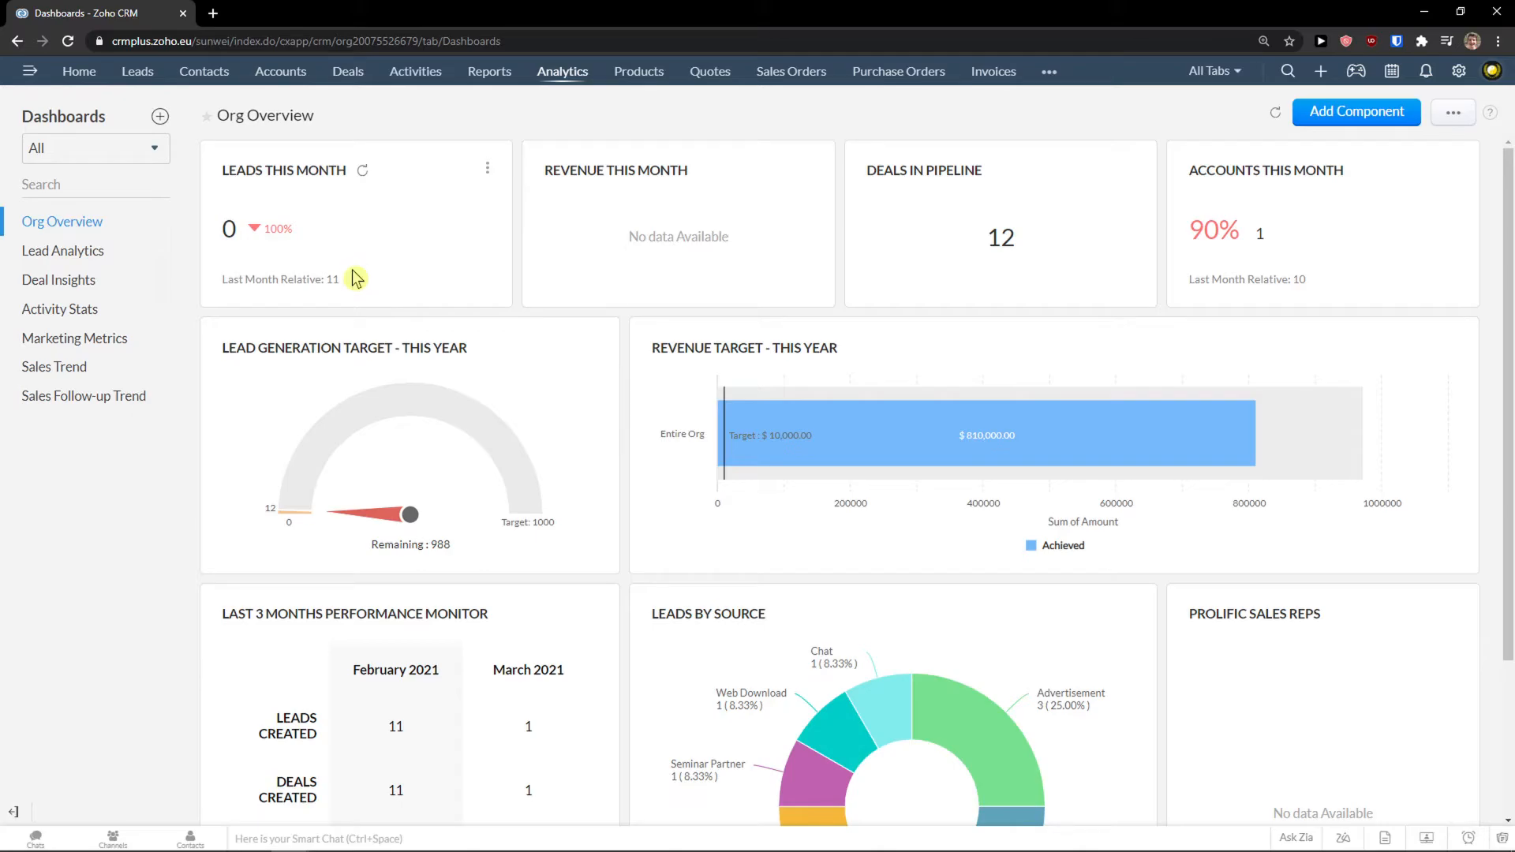
{"action": "left_click", "coordinate": [72, 251]}
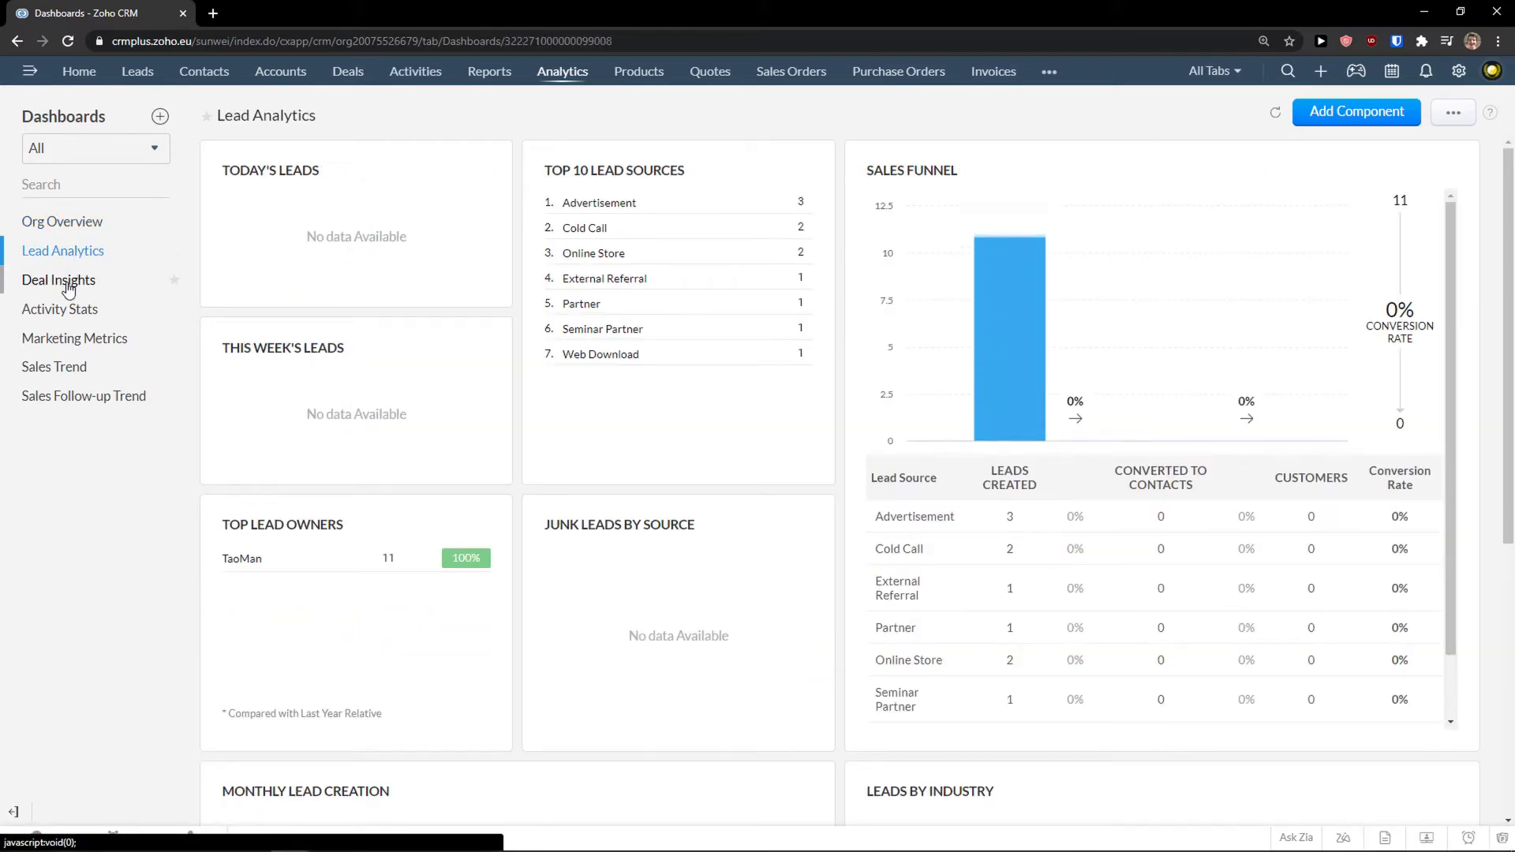
{"action": "left_click", "coordinate": [71, 287]}
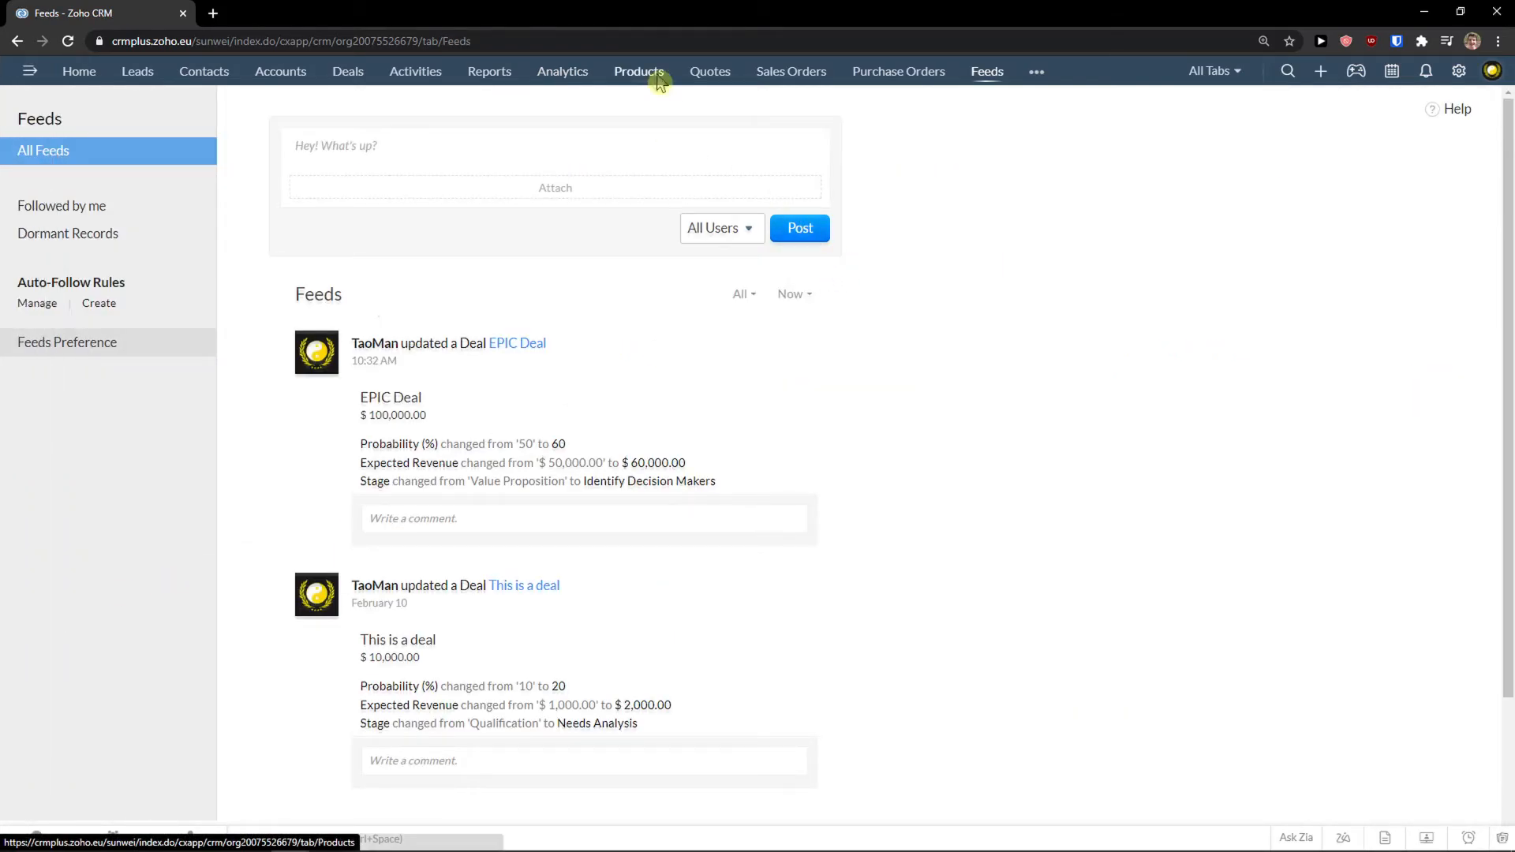
Start a new product record from the Products module.
{"action": "left_click", "coordinate": [656, 73]}
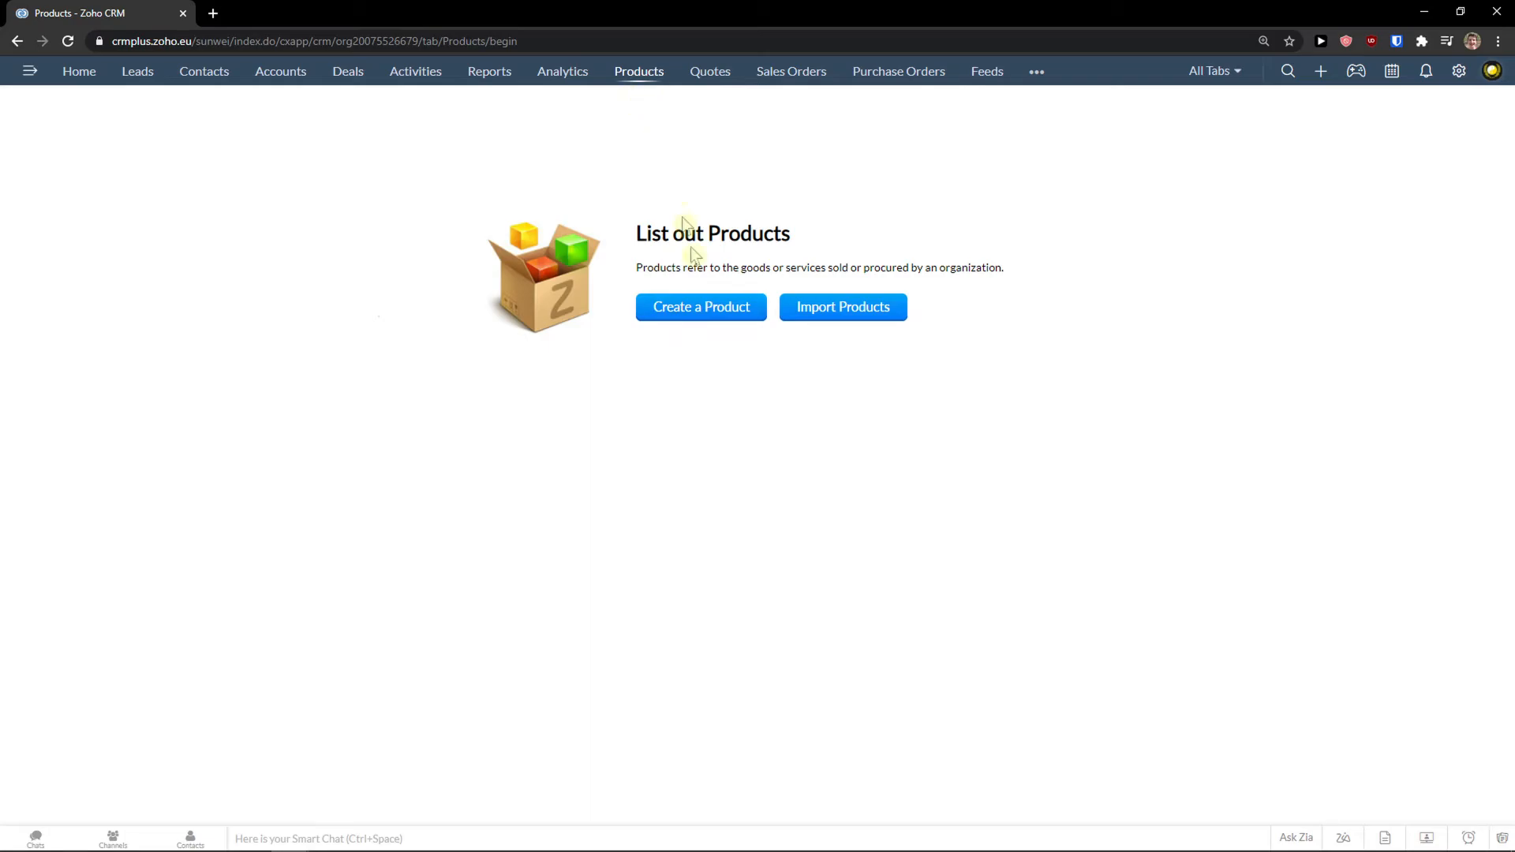
{"action": "left_click", "coordinate": [699, 313]}
{"action": "scroll", "coordinate": [415, 302], "scroll_direction": "down", "scroll_amount": 1}
{"action": "scroll", "coordinate": [416, 307], "scroll_direction": "up", "scroll_amount": 1}
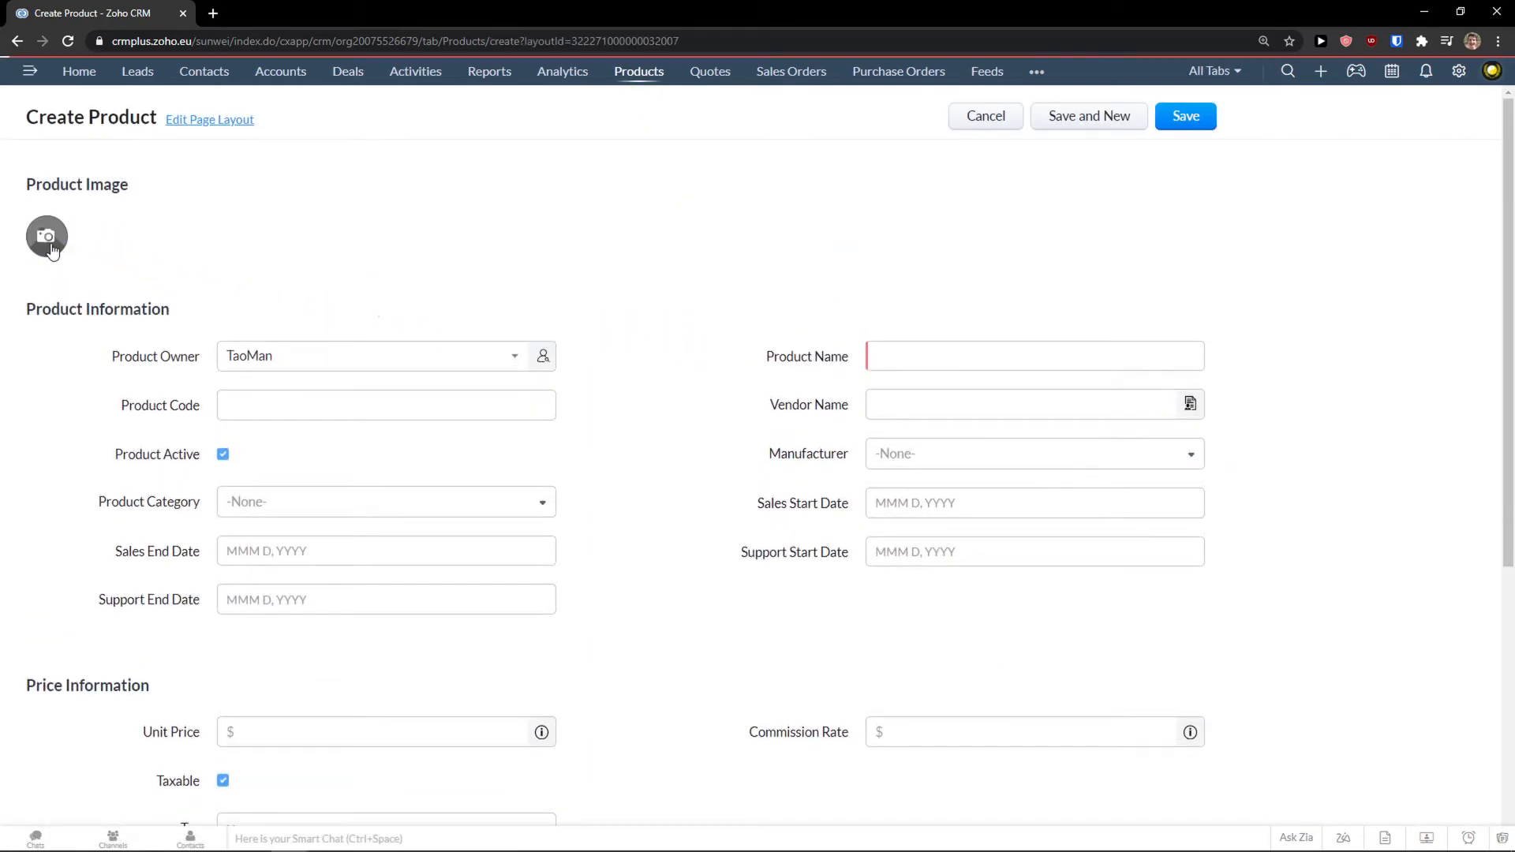
Upload the black sneakers photo from local files and crop it as the product image.
{"action": "left_click", "coordinate": [53, 243]}
{"action": "left_click", "coordinate": [687, 283]}
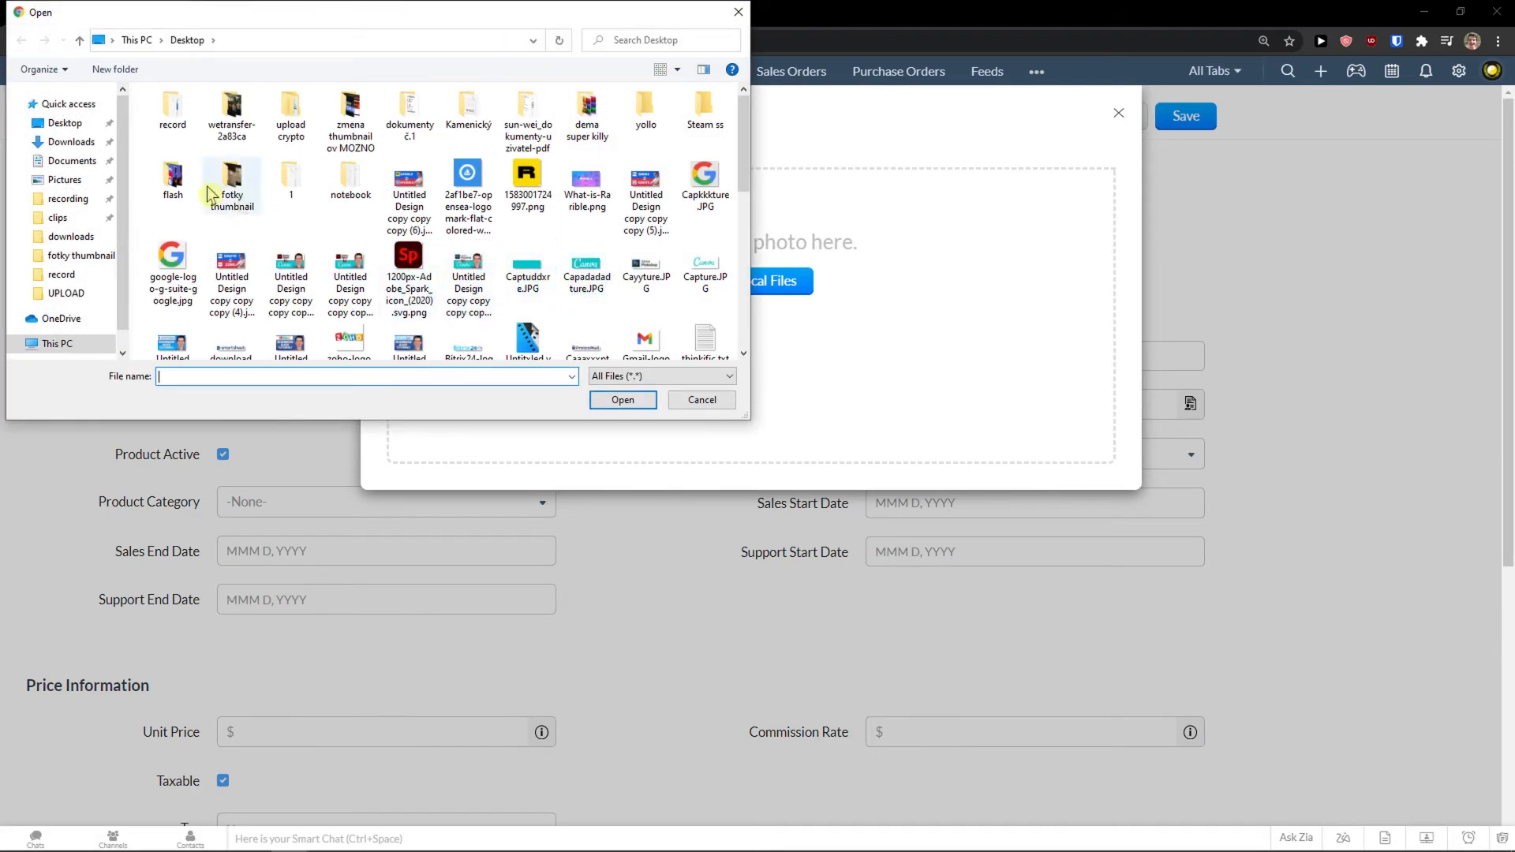
{"action": "scroll", "coordinate": [382, 298], "scroll_direction": "down", "scroll_amount": 5}
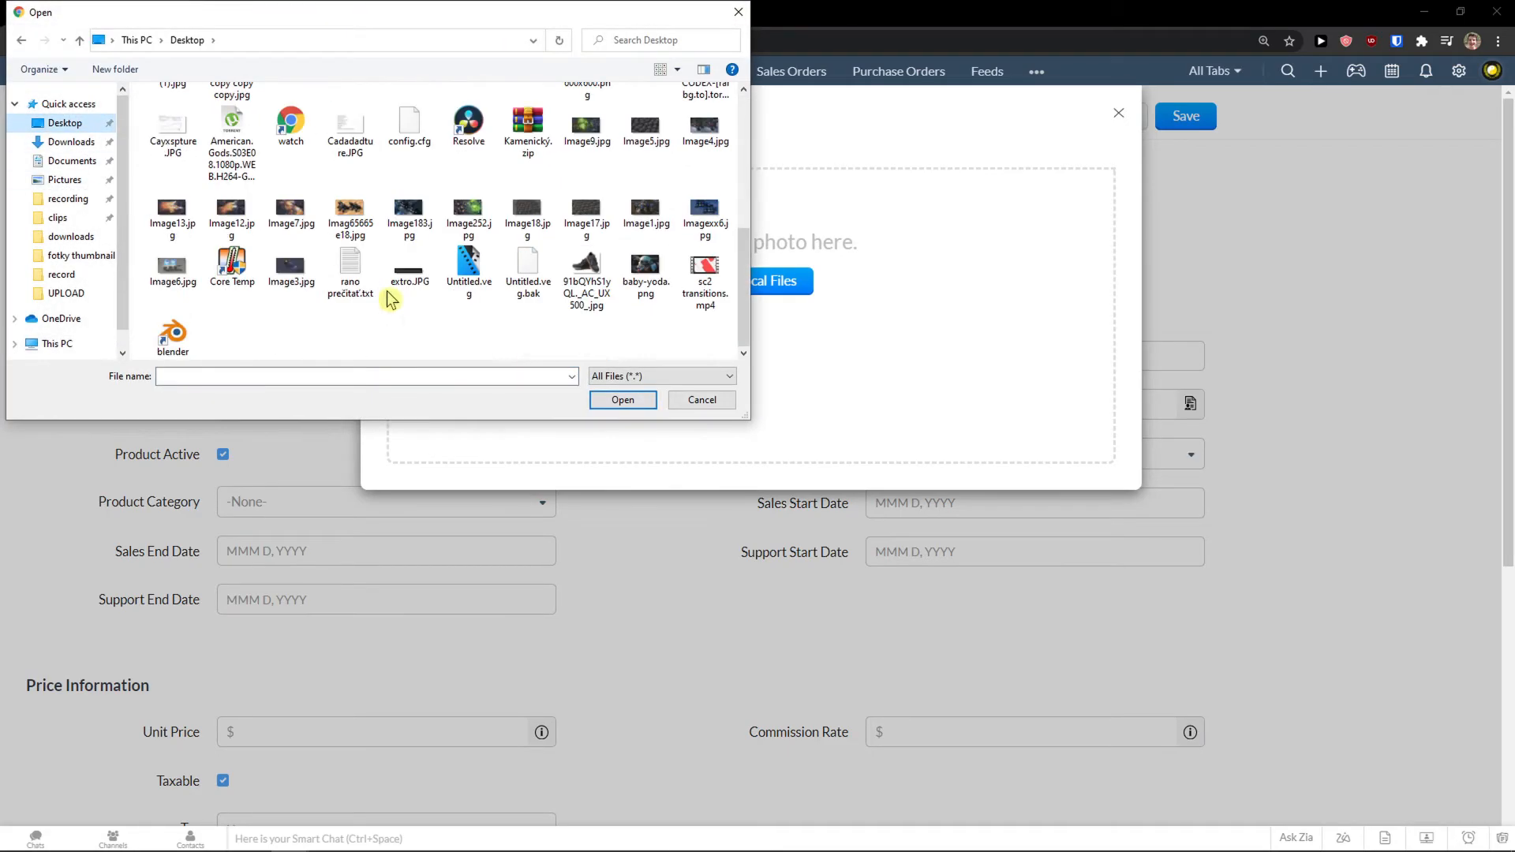
{"action": "double_click", "coordinate": [600, 294]}
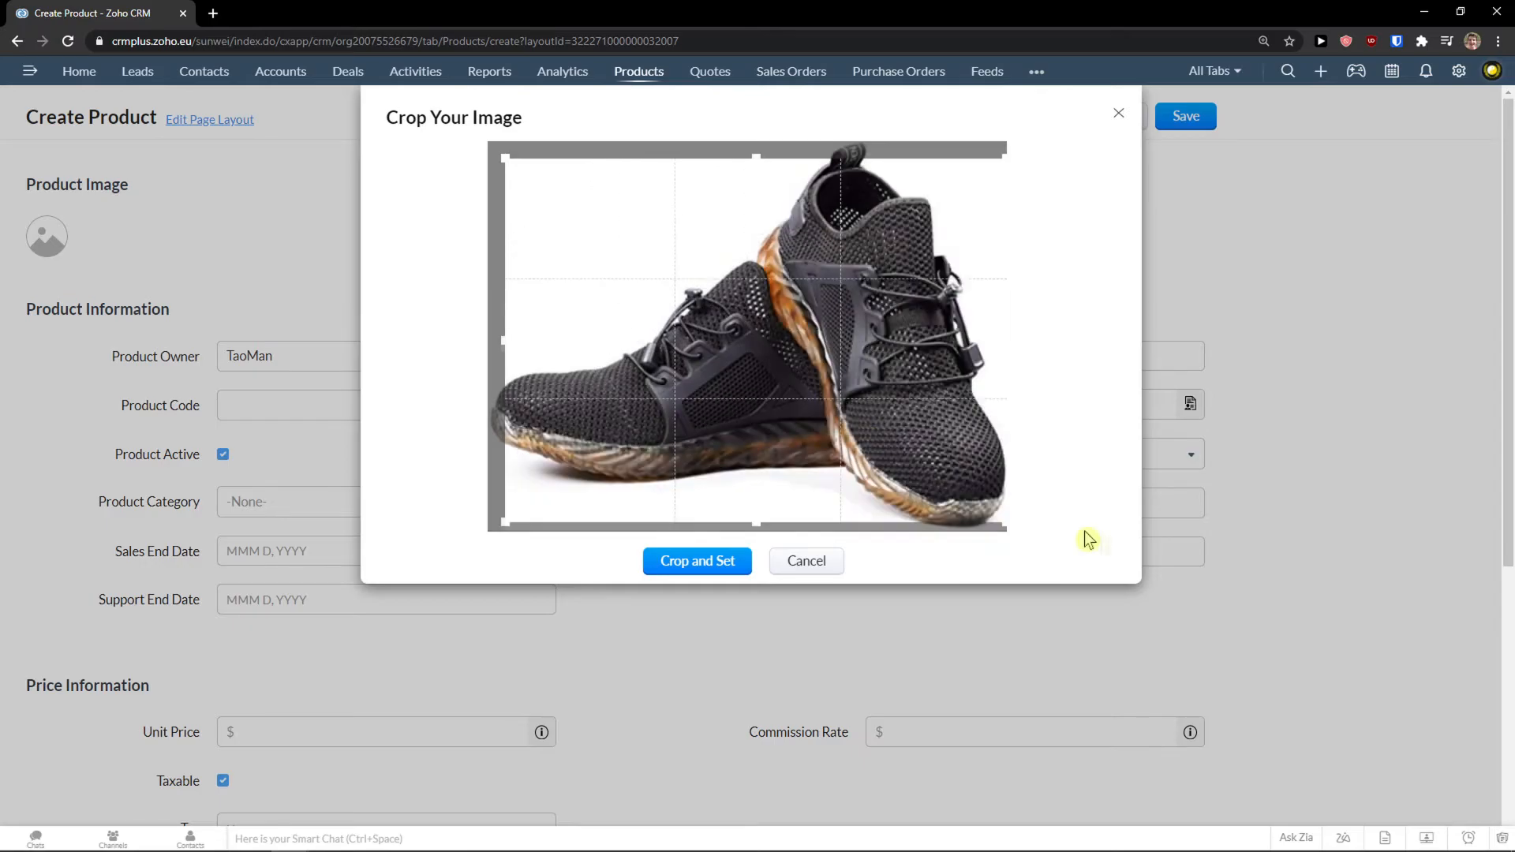
{"action": "left_click", "coordinate": [692, 565]}
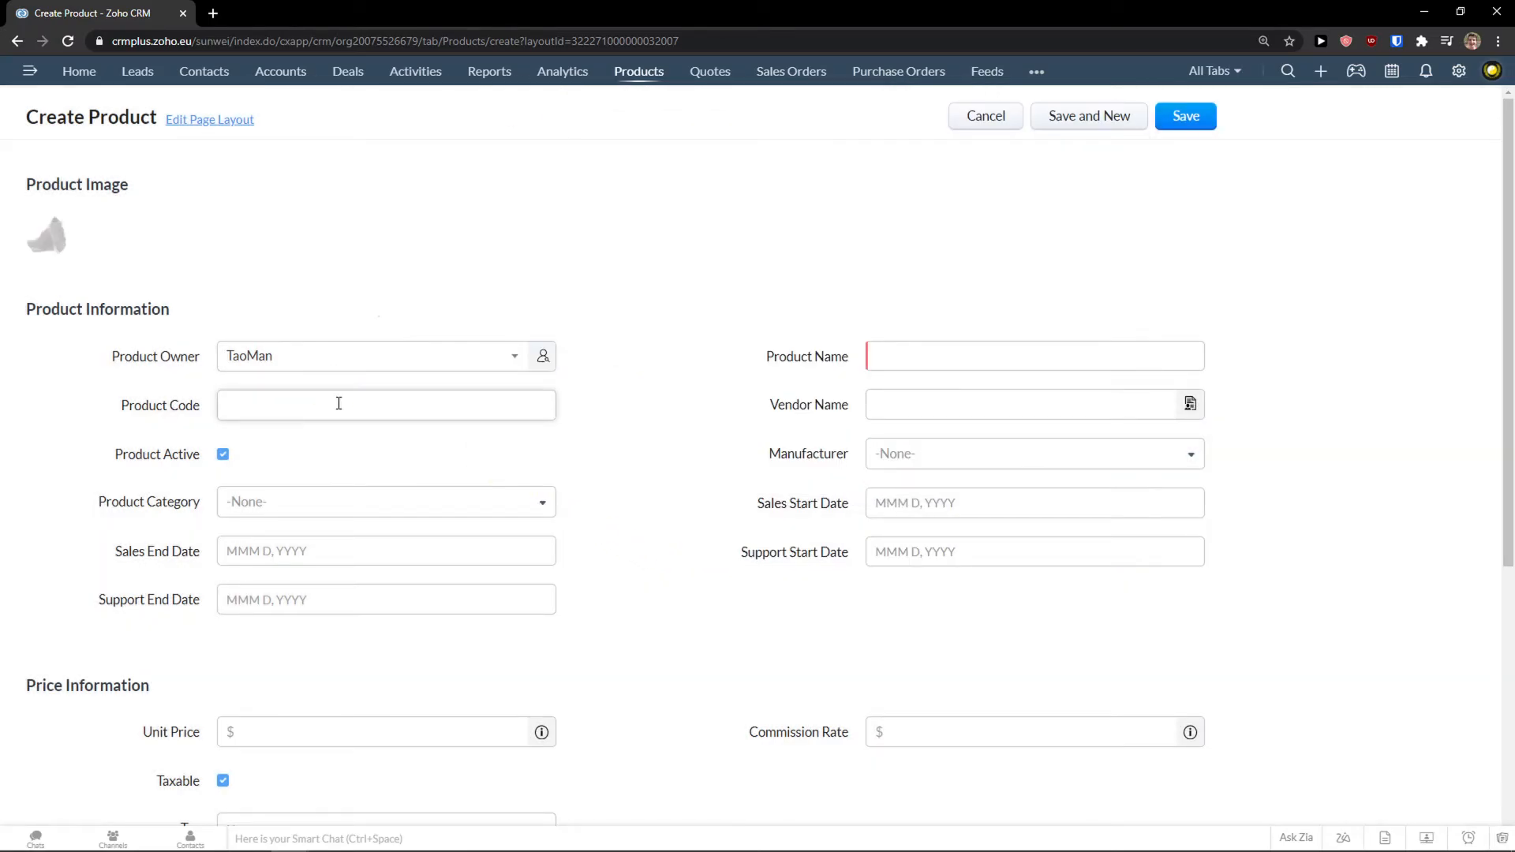
{"action": "left_click", "coordinate": [338, 404]}
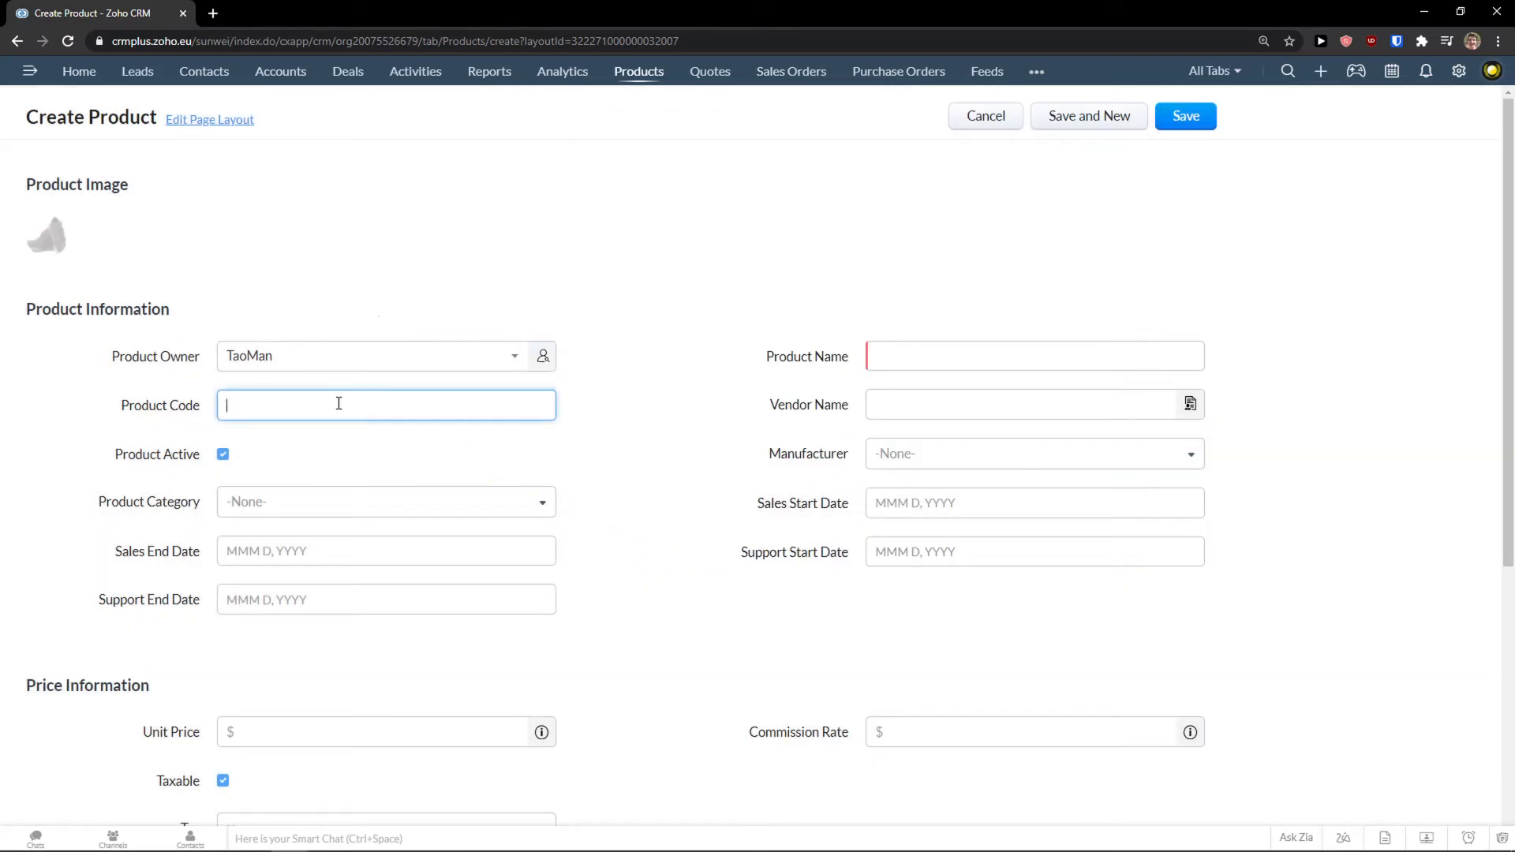
{"action": "left_click", "coordinate": [365, 509]}
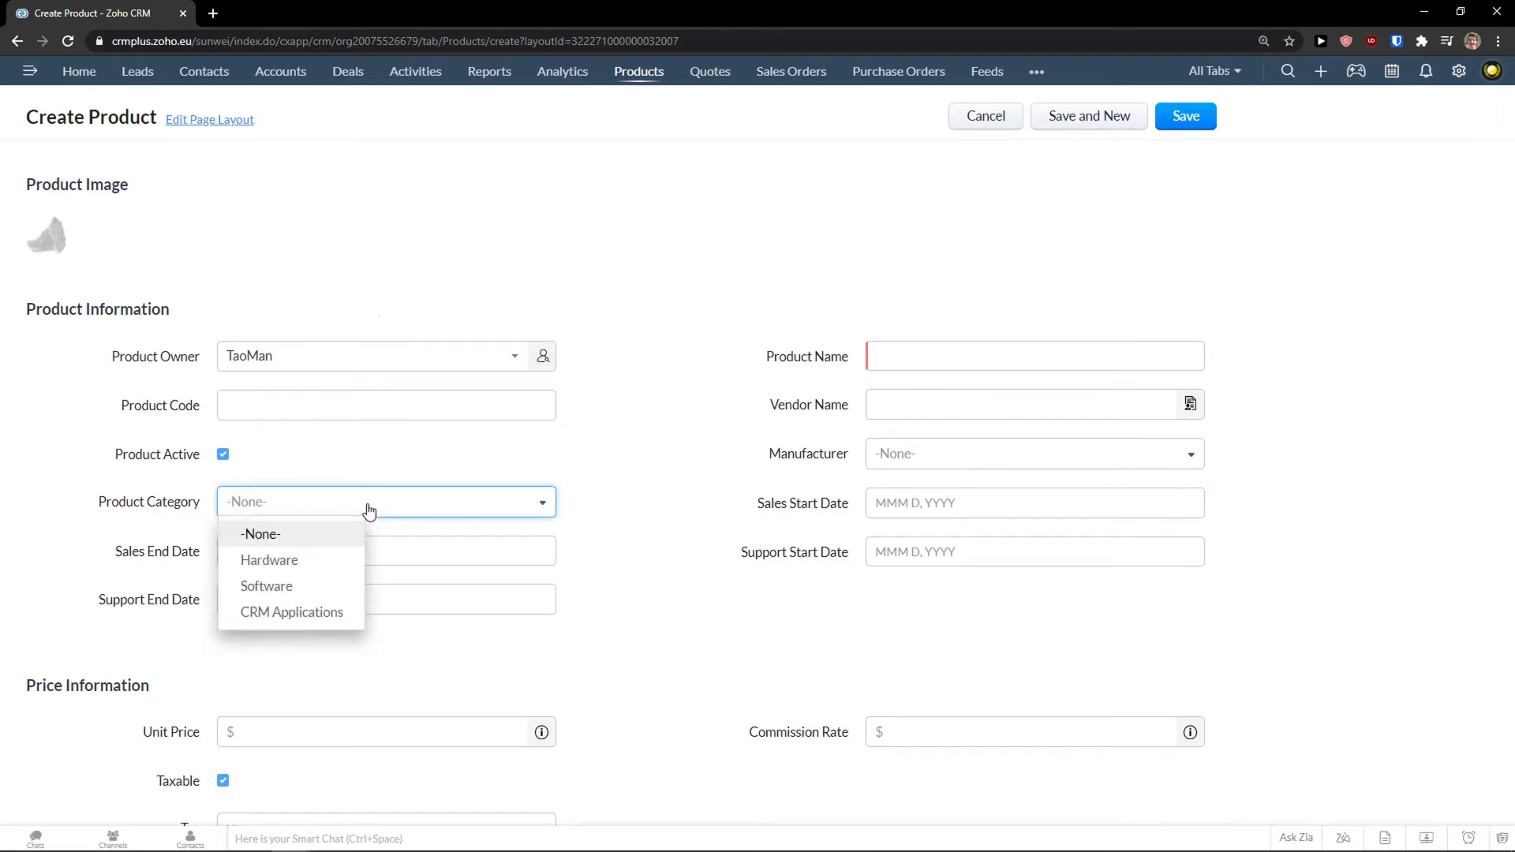
Set the product category to Hardware.
{"action": "left_click", "coordinate": [330, 564]}
{"action": "left_click", "coordinate": [323, 558]}
{"action": "left_click", "coordinate": [239, 510]}
{"action": "left_click", "coordinate": [192, 509]}
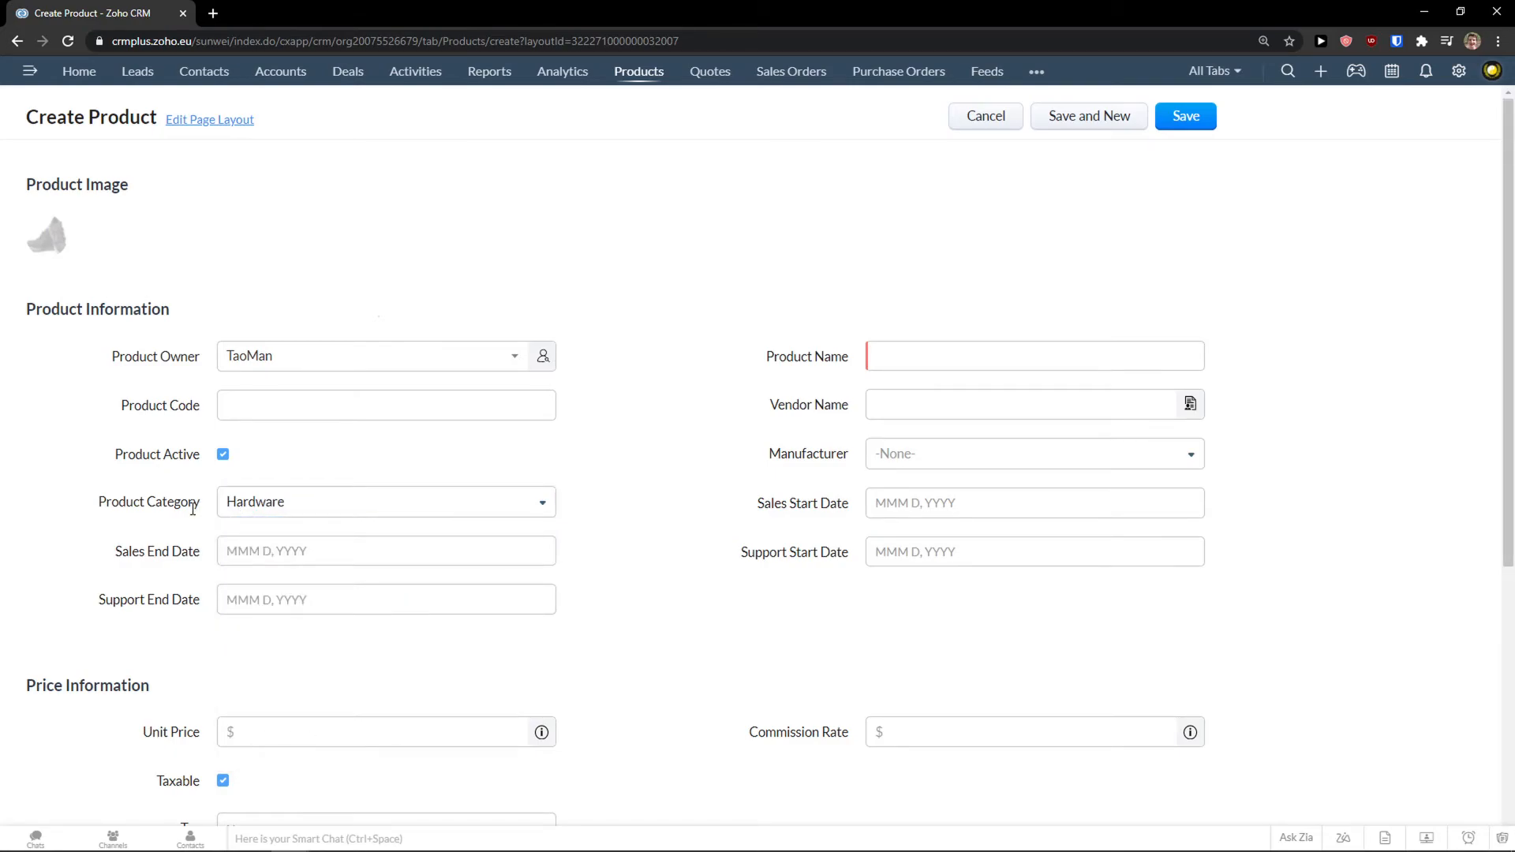
Set Sales End and Support End dates to Mar 31, 2021 and name the product 'Nike Shoes'.
{"action": "left_click", "coordinate": [239, 550]}
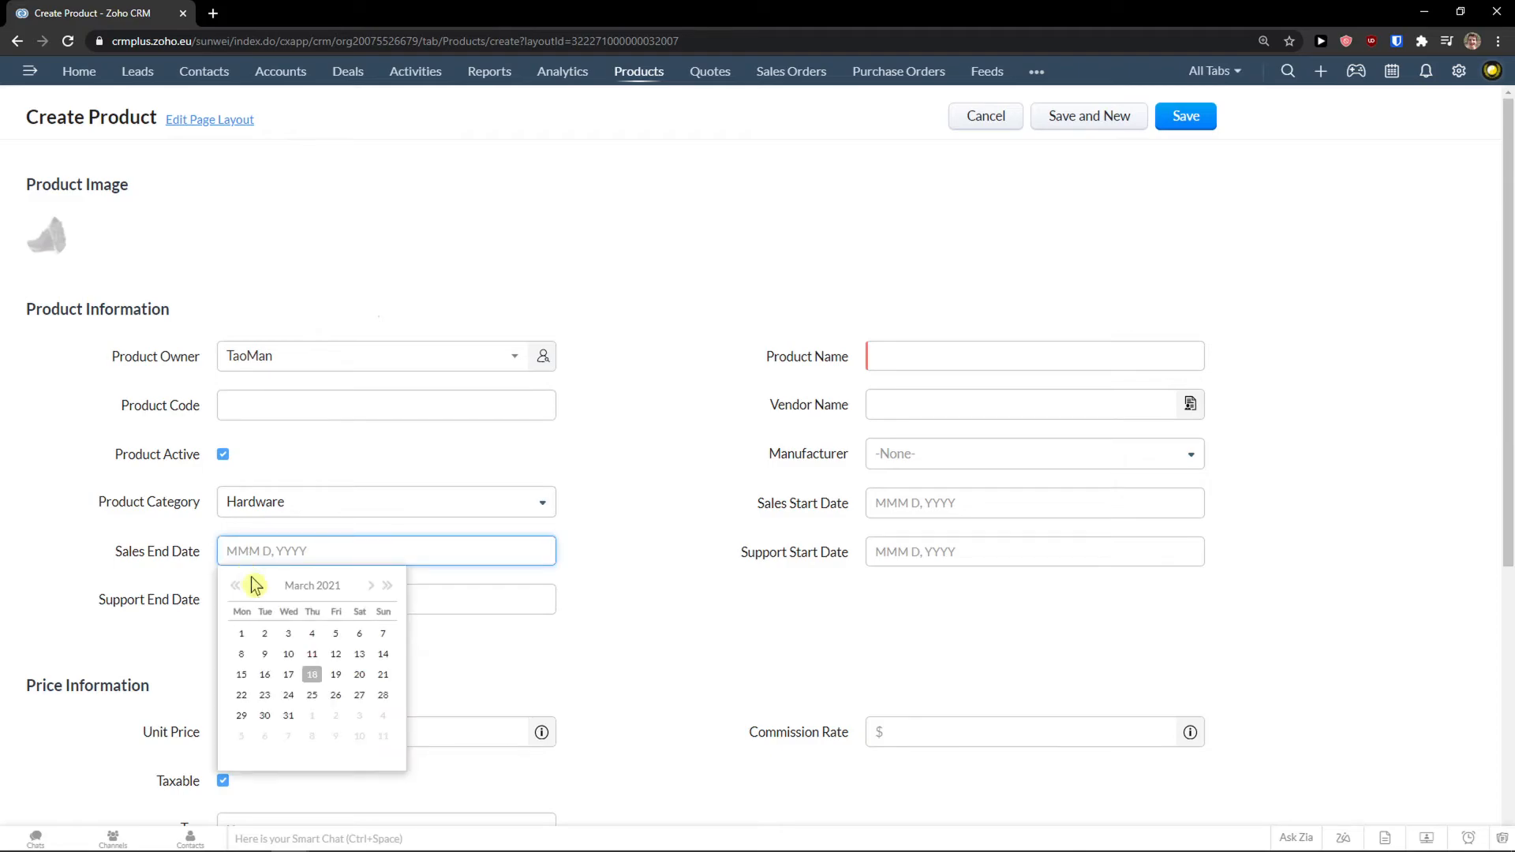
{"action": "left_click", "coordinate": [287, 716]}
{"action": "left_click", "coordinate": [301, 597]}
{"action": "left_click", "coordinate": [290, 765]}
{"action": "left_click", "coordinate": [898, 359]}
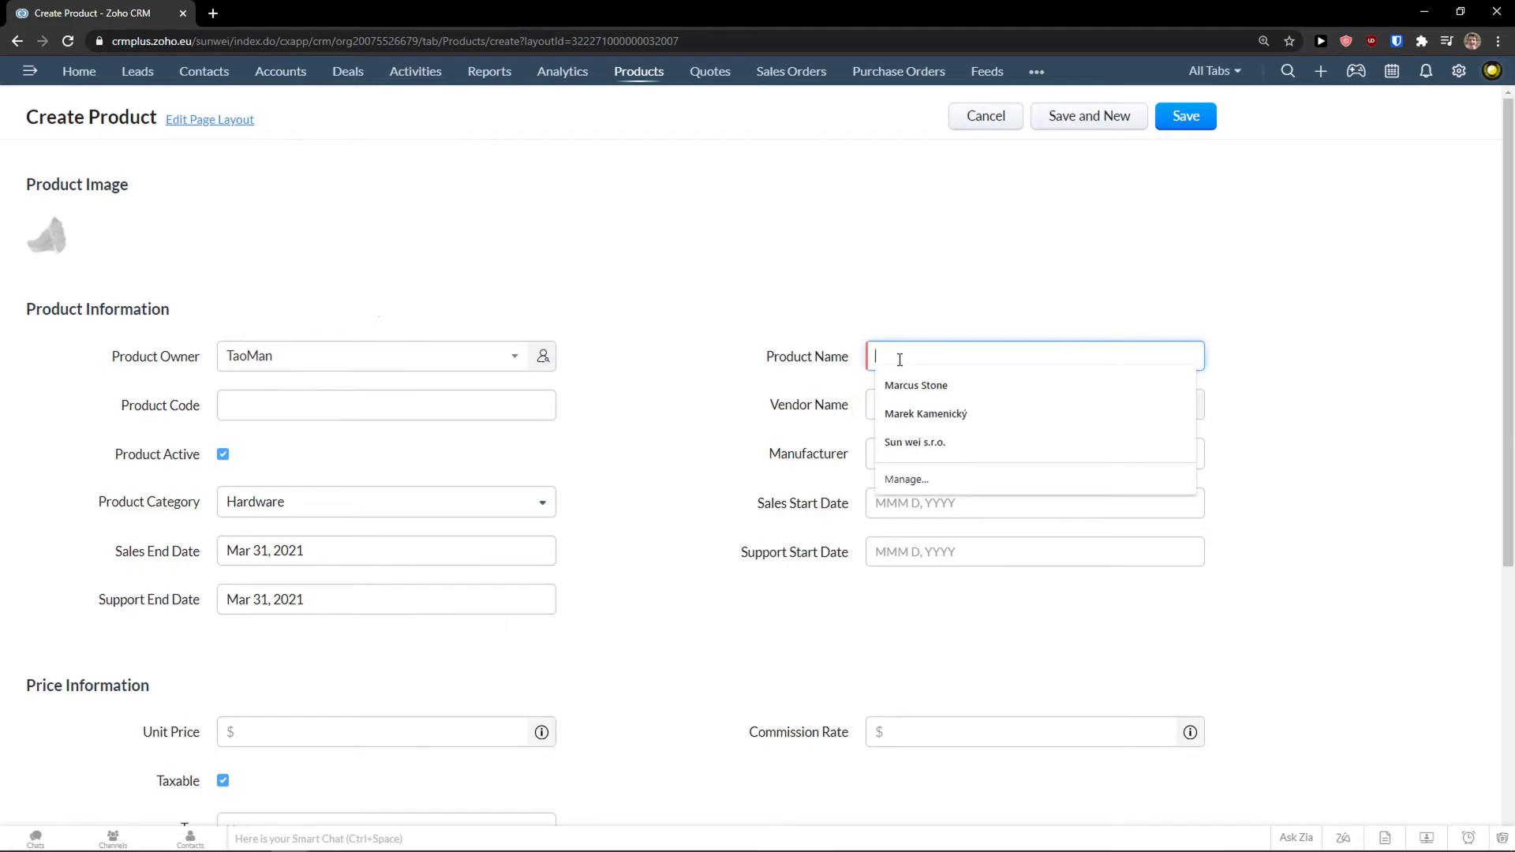
{"action": "type", "text": "Nike Shoes"}
Check the vendor lookup and manufacturer list, leaving both unset.
{"action": "left_click", "coordinate": [964, 396]}
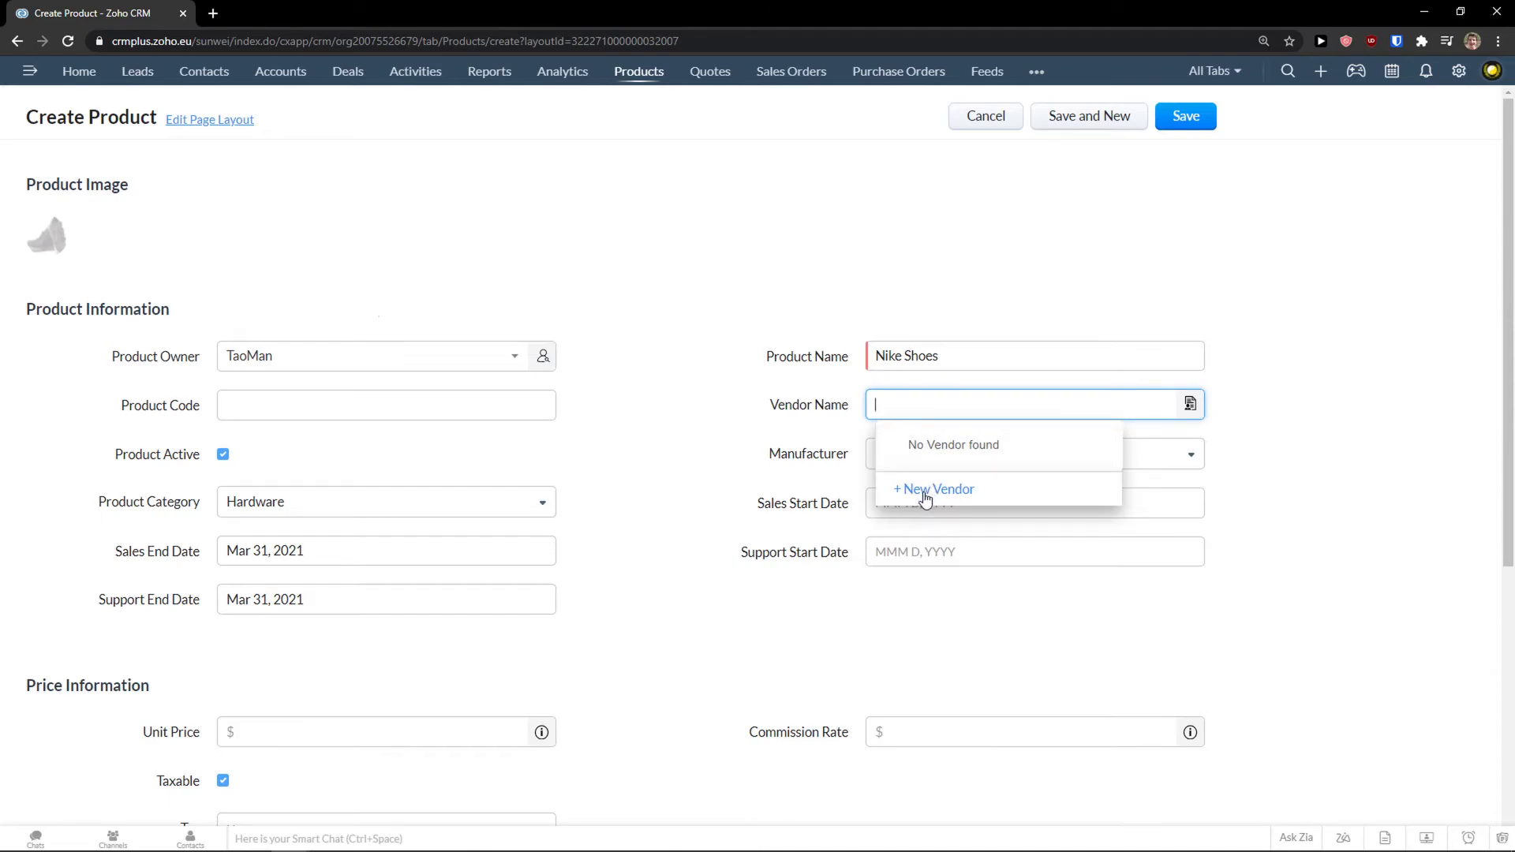
{"action": "left_click", "coordinate": [792, 433]}
{"action": "left_click", "coordinate": [1036, 72]}
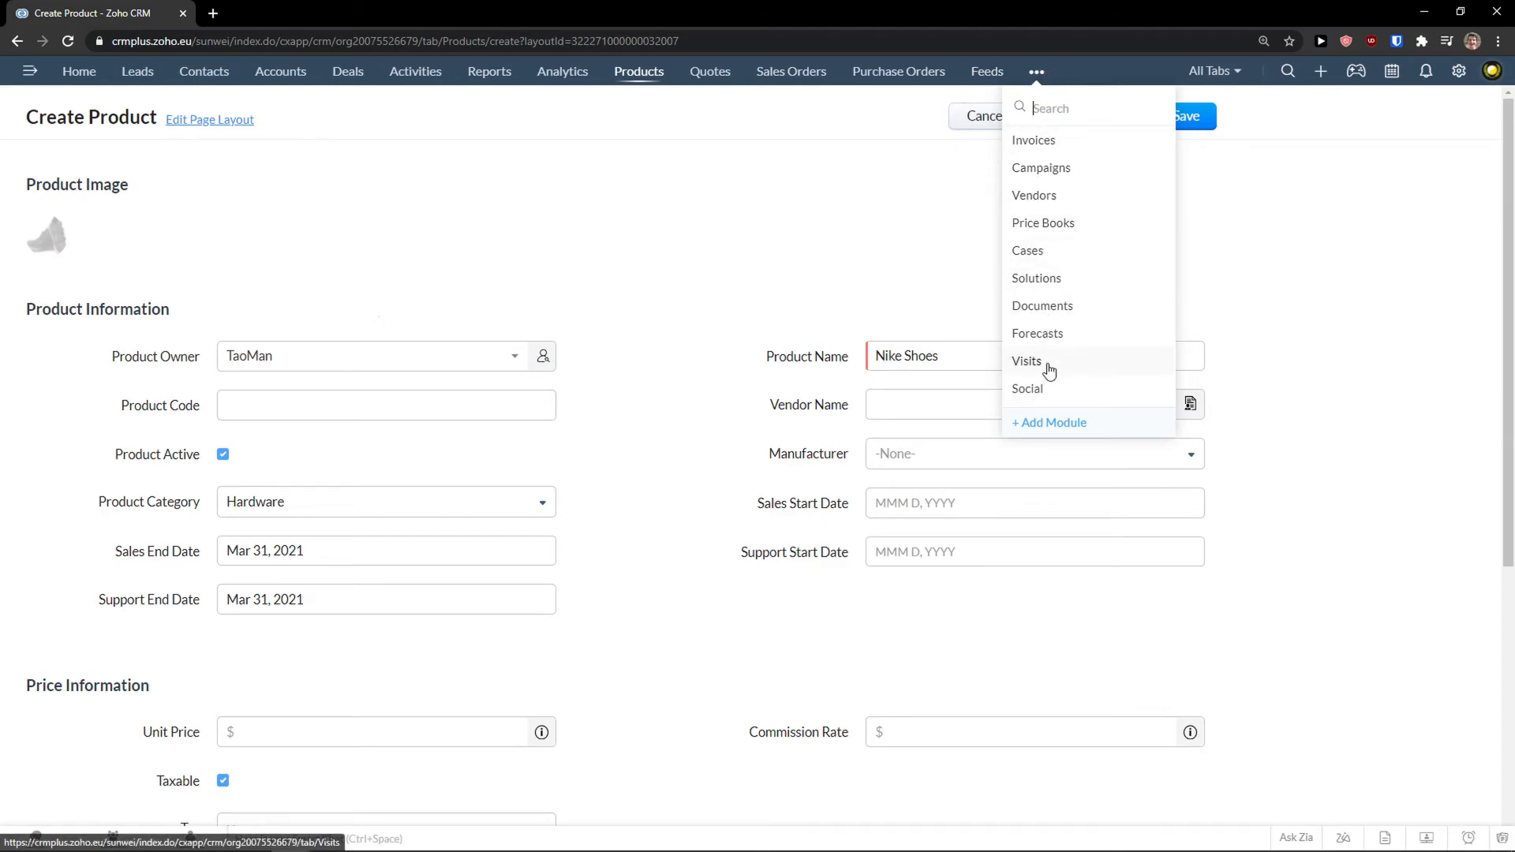
{"action": "left_click", "coordinate": [748, 342]}
{"action": "scroll", "coordinate": [789, 371], "scroll_direction": "down", "scroll_amount": 1}
{"action": "left_click", "coordinate": [890, 408]}
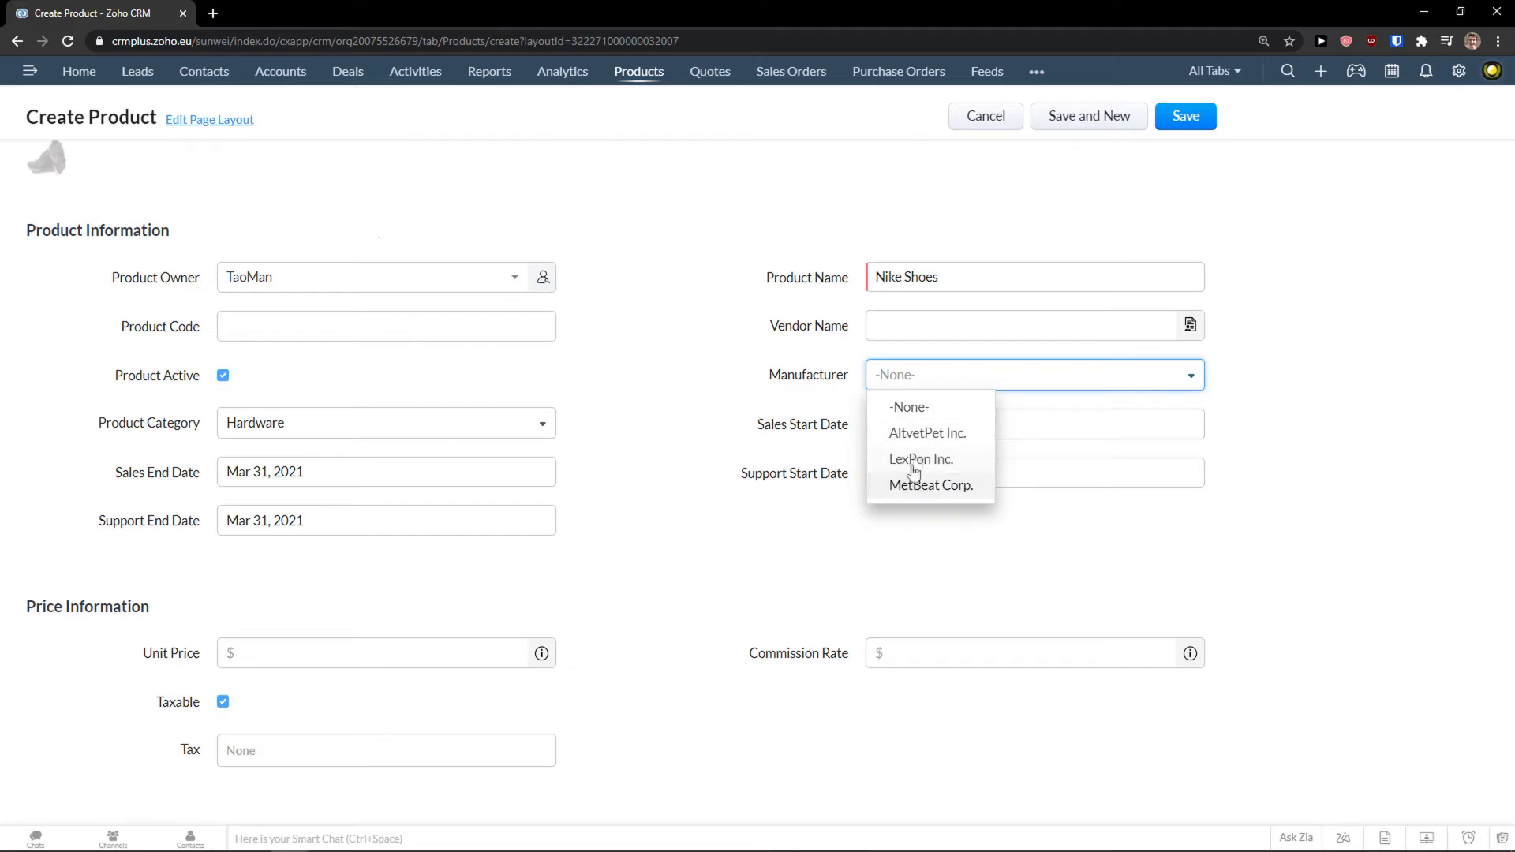
{"action": "left_click", "coordinate": [1037, 72]}
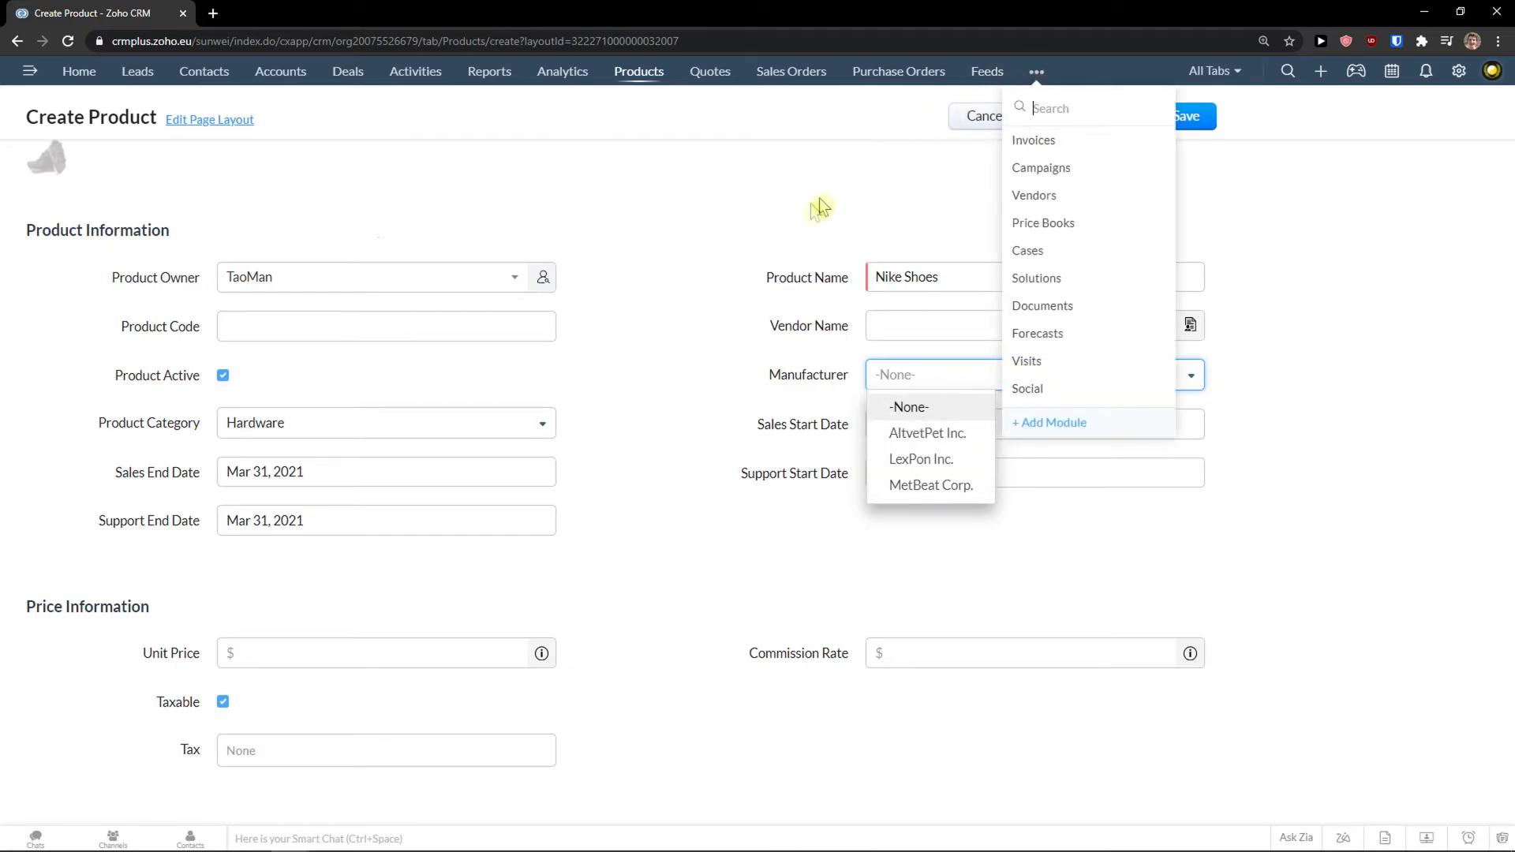
{"action": "left_click", "coordinate": [760, 252]}
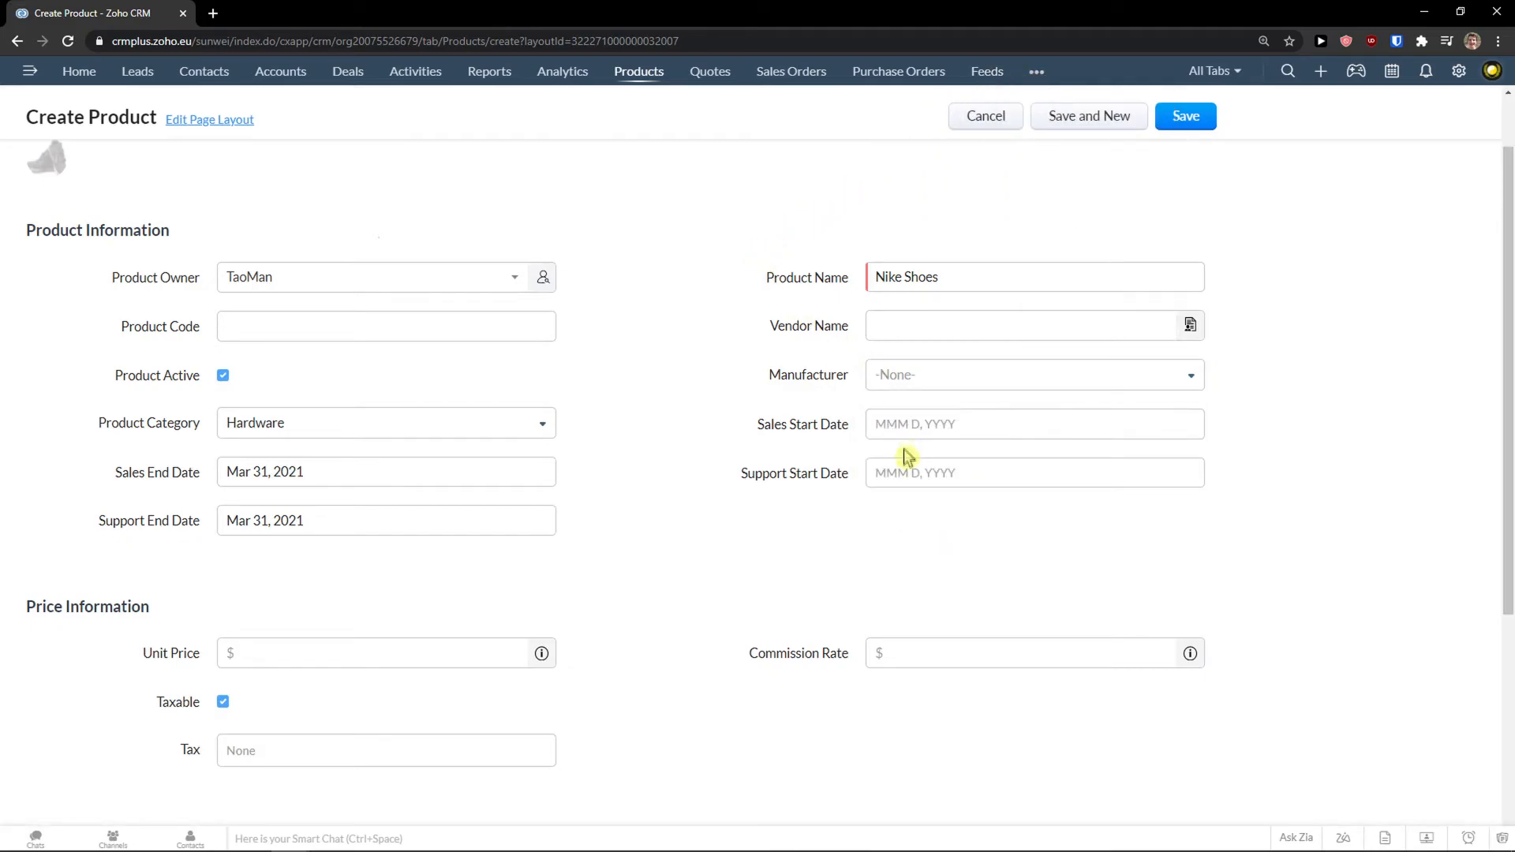
{"action": "left_click", "coordinate": [917, 325]}
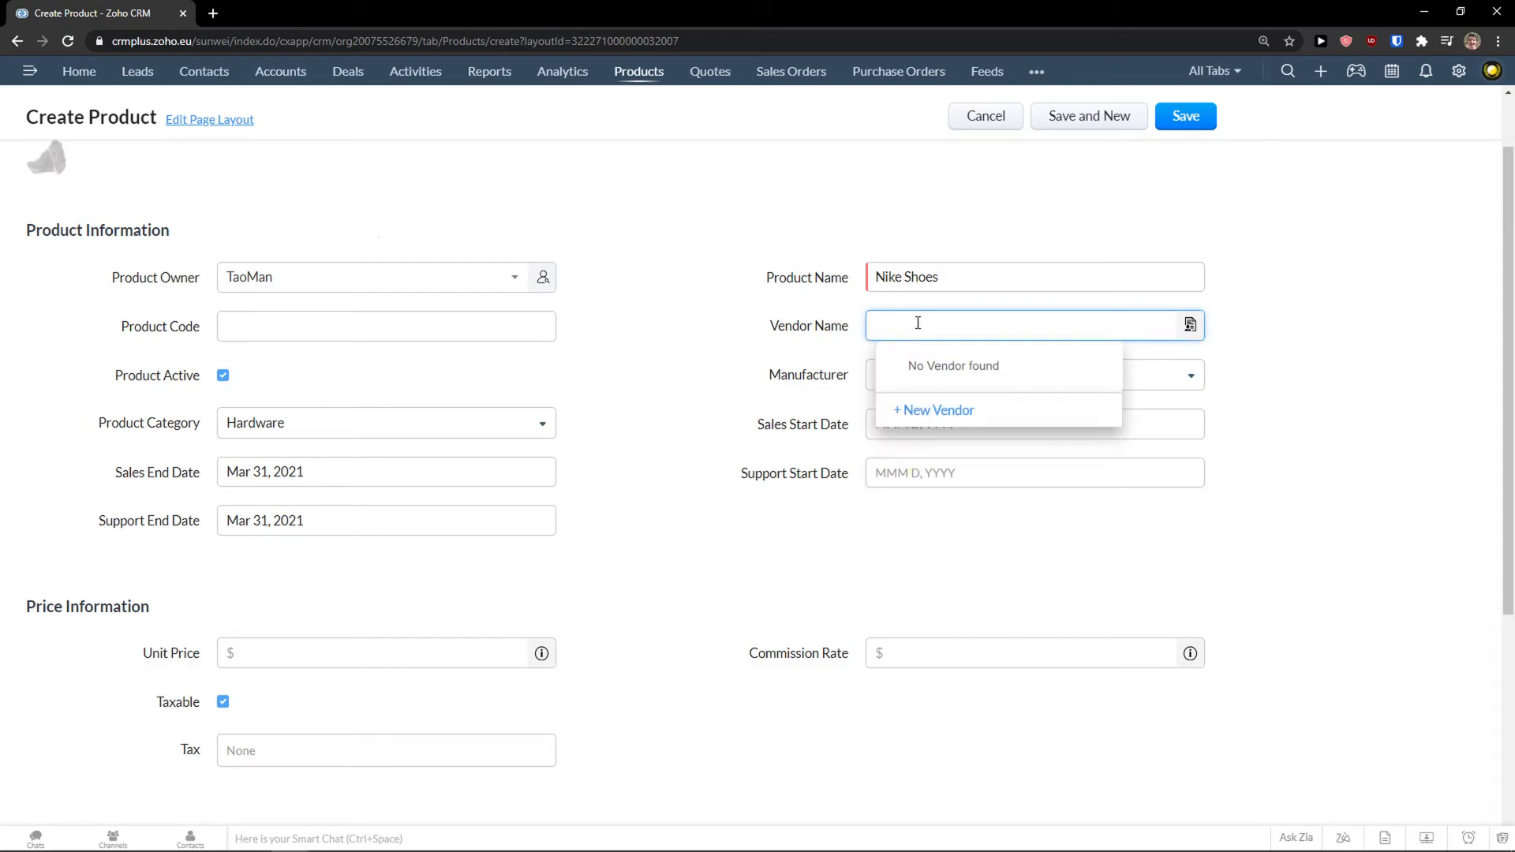
{"action": "scroll", "coordinate": [553, 573], "scroll_direction": "down", "scroll_amount": 1}
Enter a unit price of 50 and a quantity in stock of 15.
{"action": "left_click", "coordinate": [387, 582]}
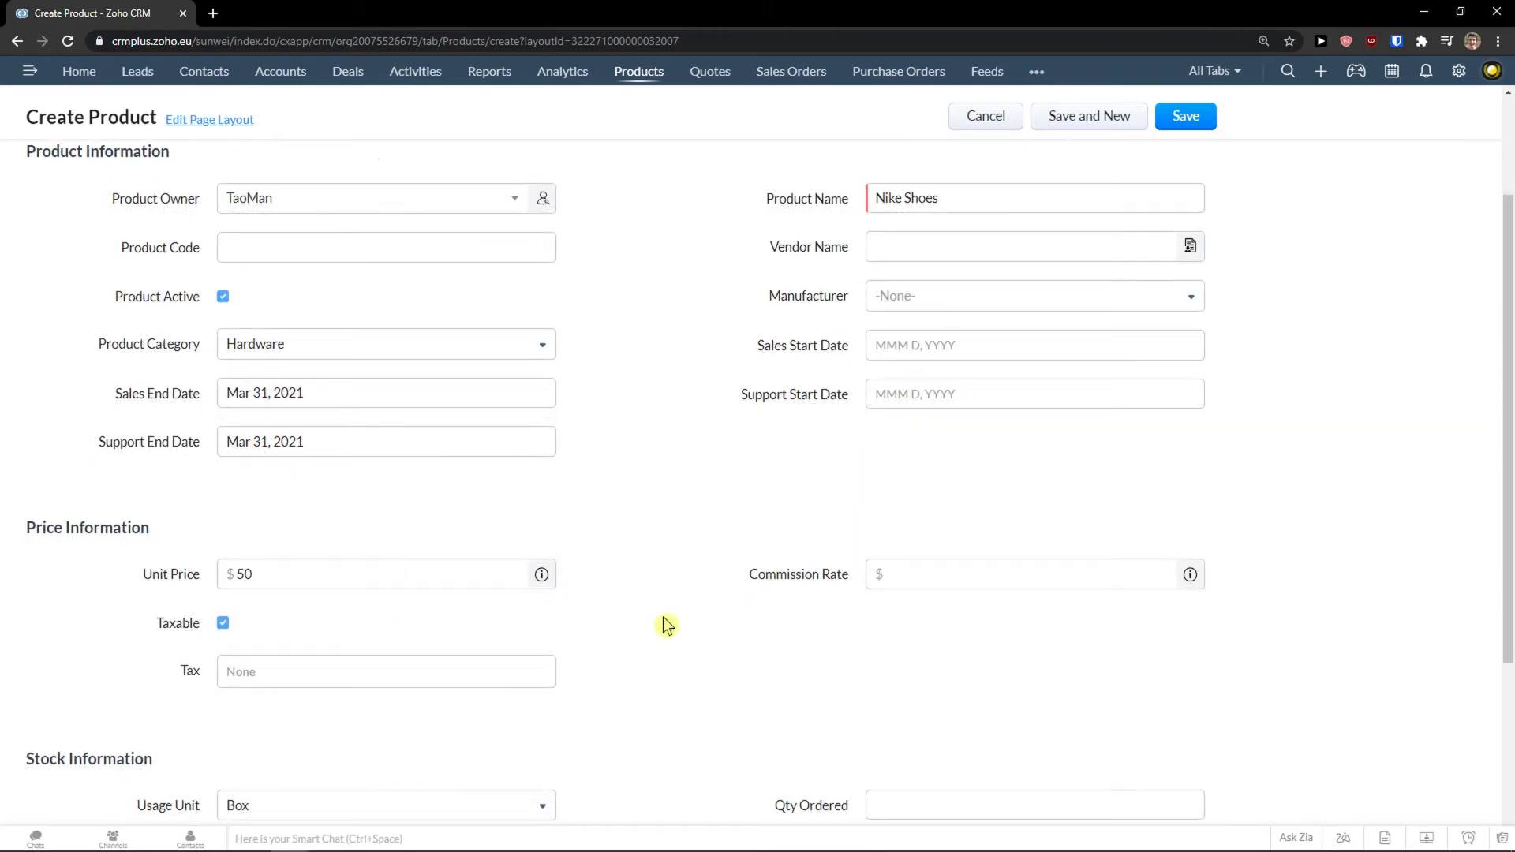
{"action": "left_click", "coordinate": [908, 584]}
{"action": "scroll", "coordinate": [907, 580], "scroll_direction": "down", "scroll_amount": 3}
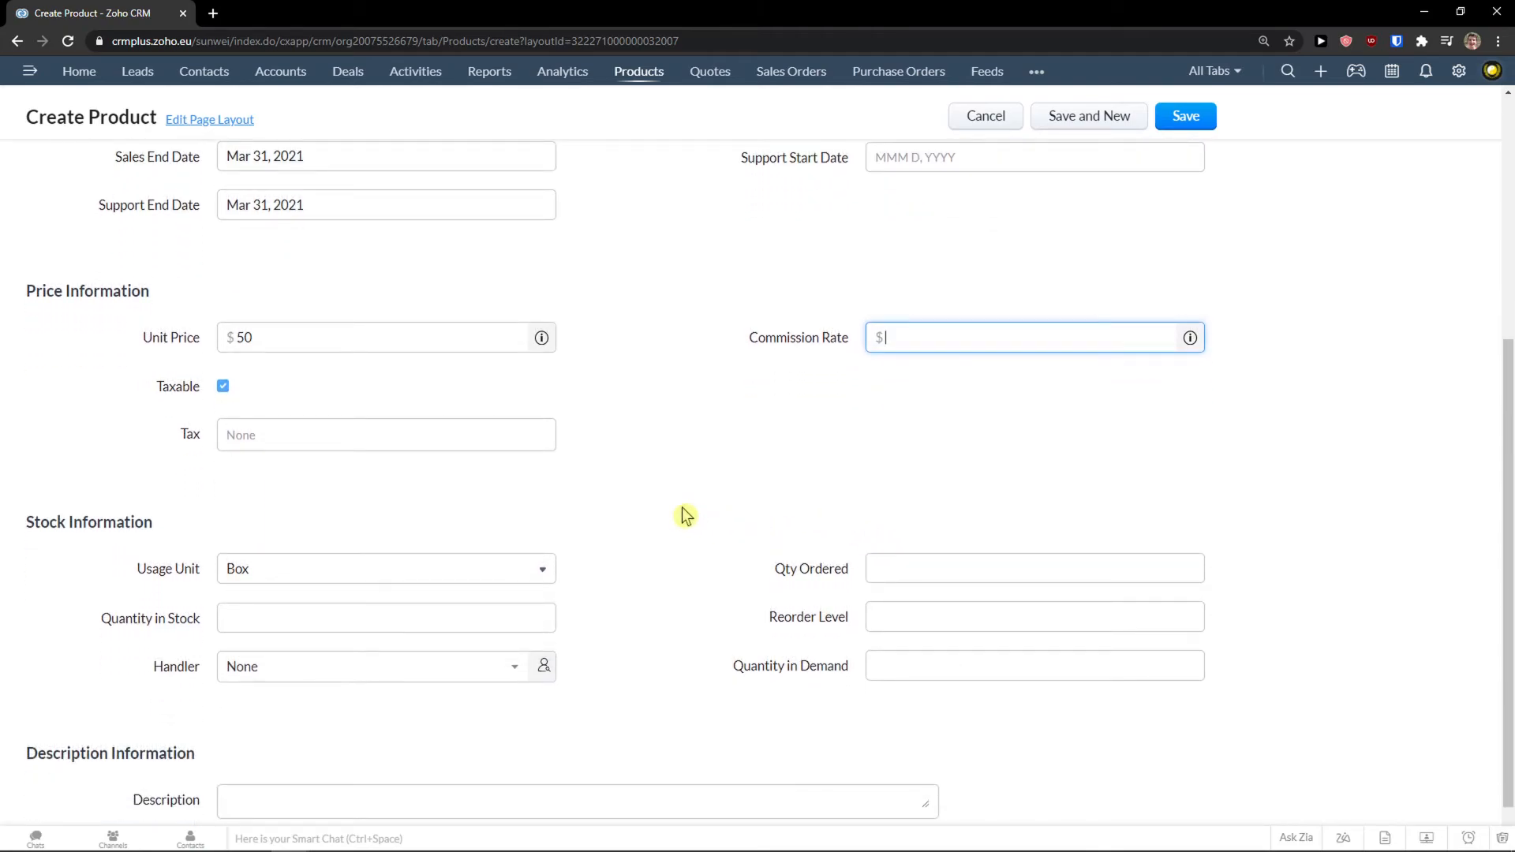
{"action": "scroll", "coordinate": [682, 511], "scroll_direction": "down", "scroll_amount": 1}
{"action": "left_click", "coordinate": [374, 566]}
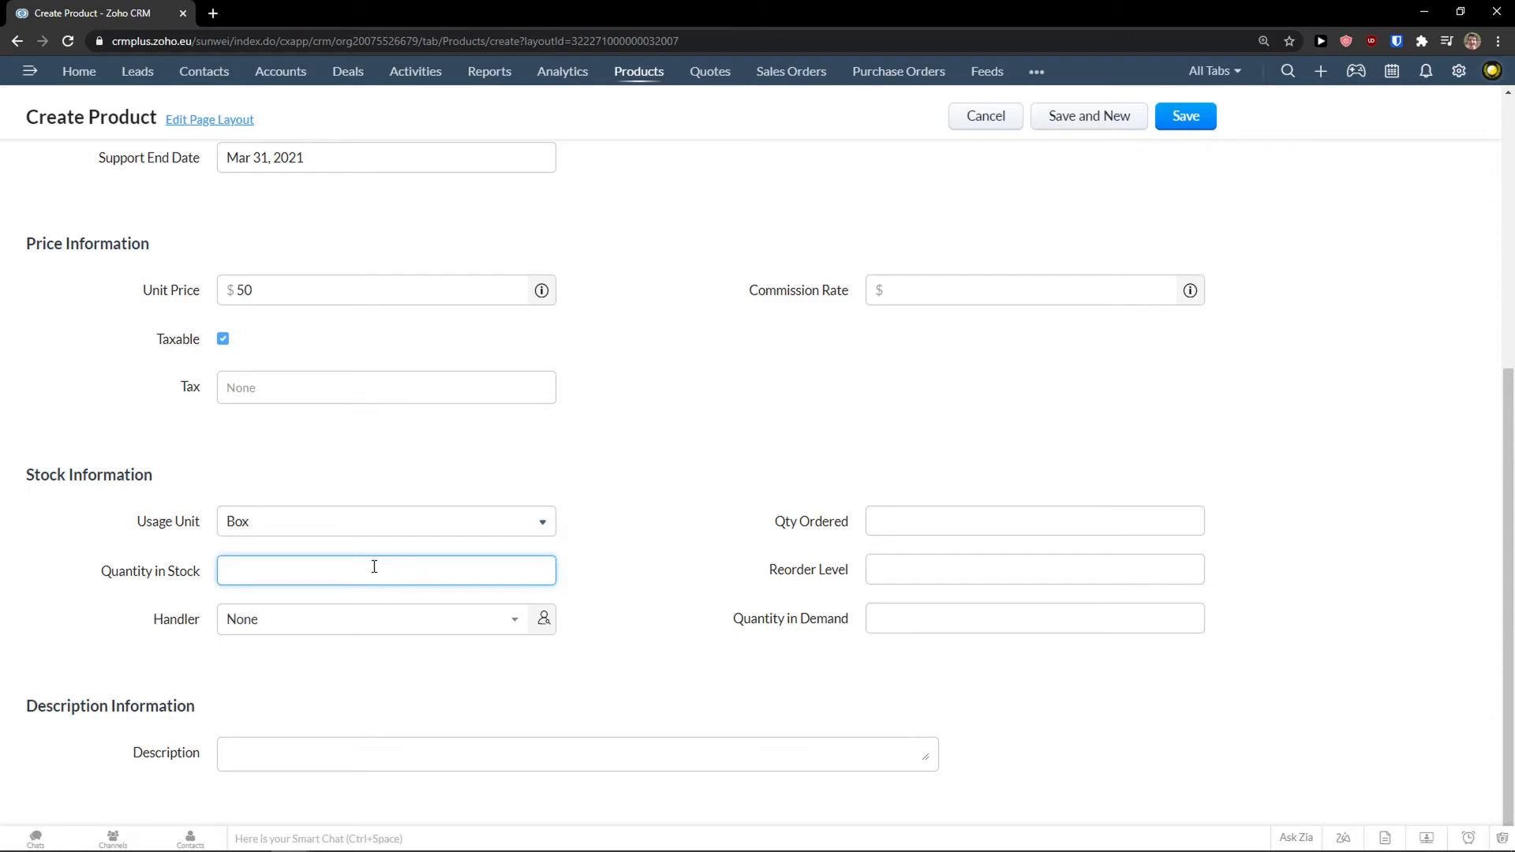
{"action": "left_click", "coordinate": [722, 593]}
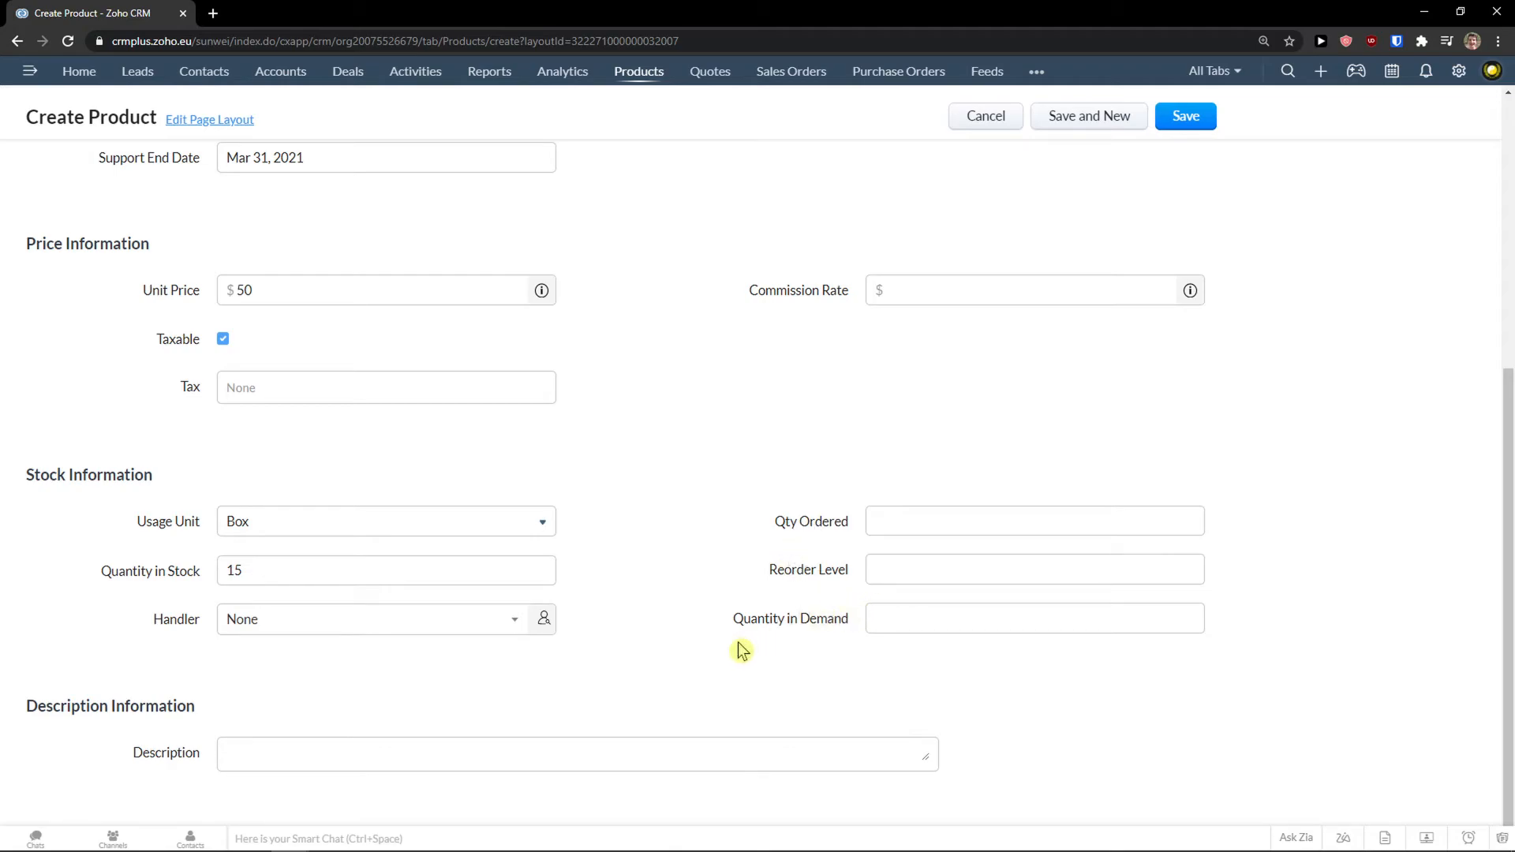
Set the usage unit to Pieces and save the Nike Shoes product.
{"action": "left_click", "coordinate": [490, 524]}
{"action": "scroll", "coordinate": [286, 628], "scroll_direction": "down", "scroll_amount": 2}
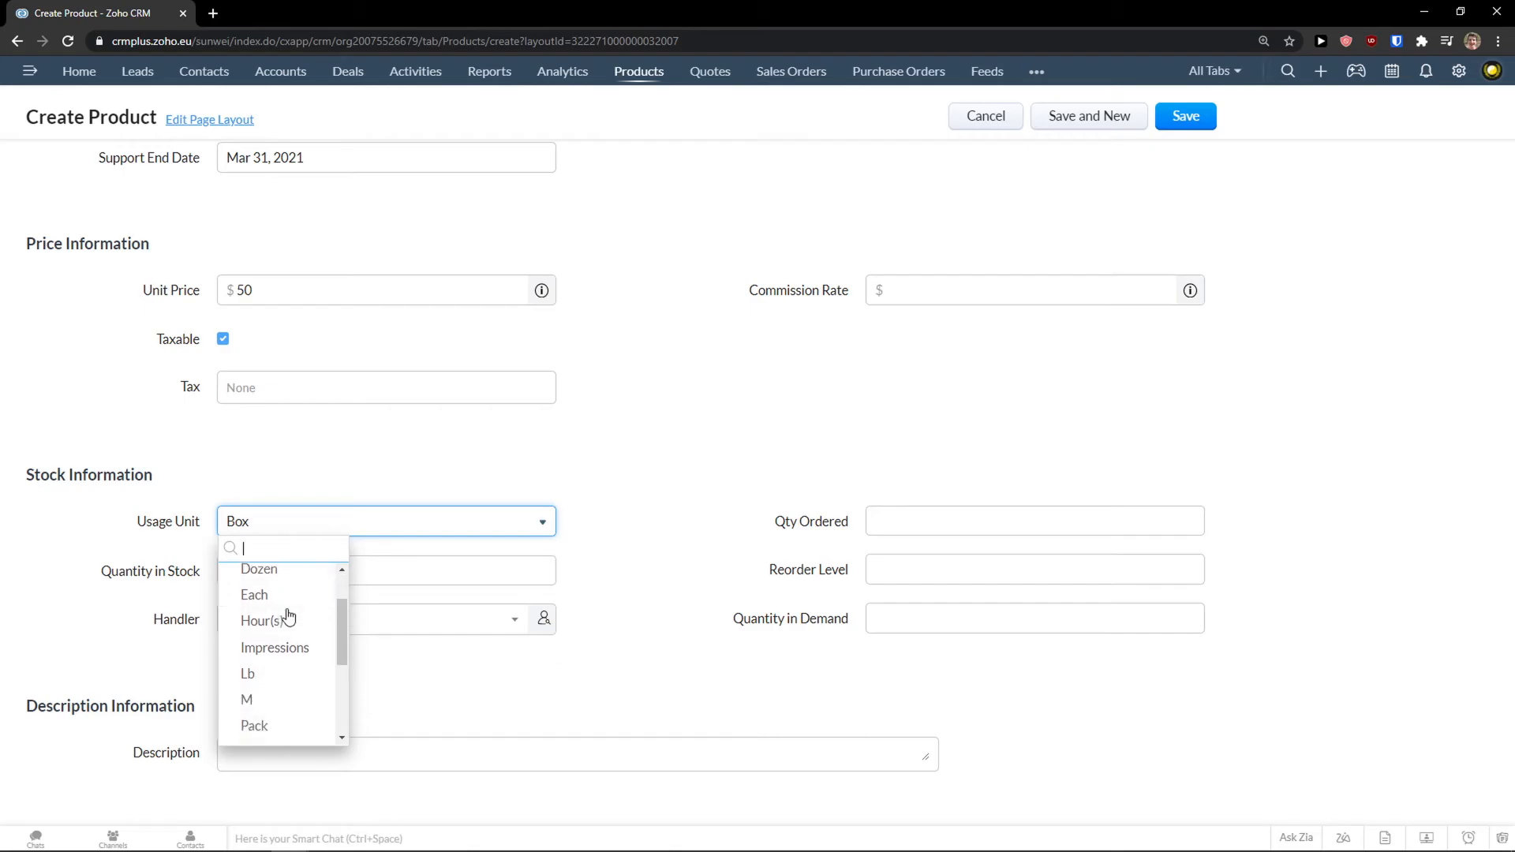
{"action": "scroll", "coordinate": [284, 647], "scroll_direction": "down", "scroll_amount": 2}
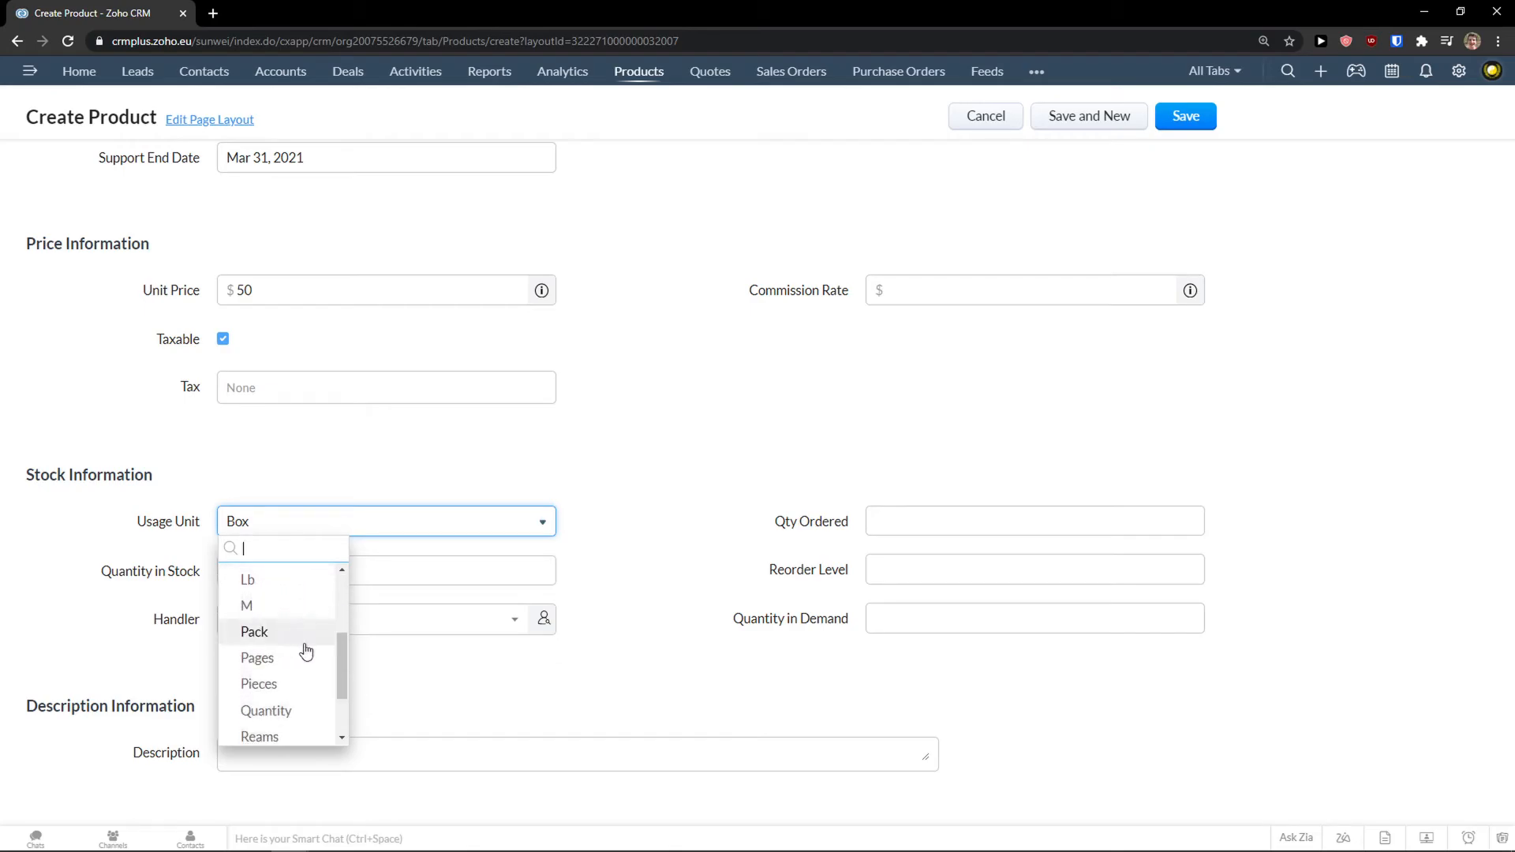
{"action": "left_click", "coordinate": [276, 687]}
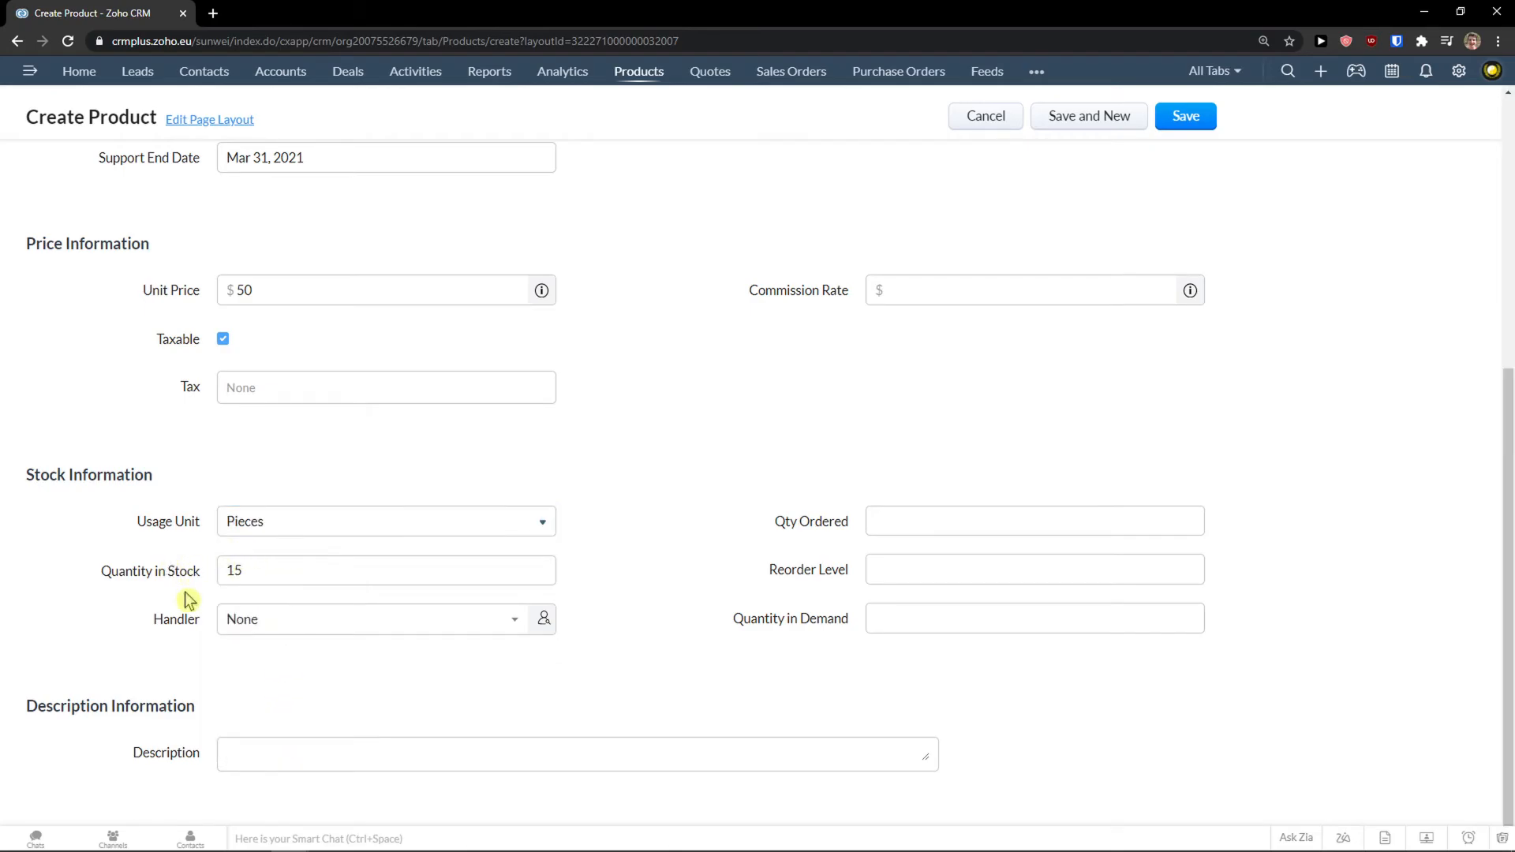
{"action": "scroll", "coordinate": [185, 602], "scroll_direction": "up", "scroll_amount": 5}
{"action": "left_click", "coordinate": [1185, 118]}
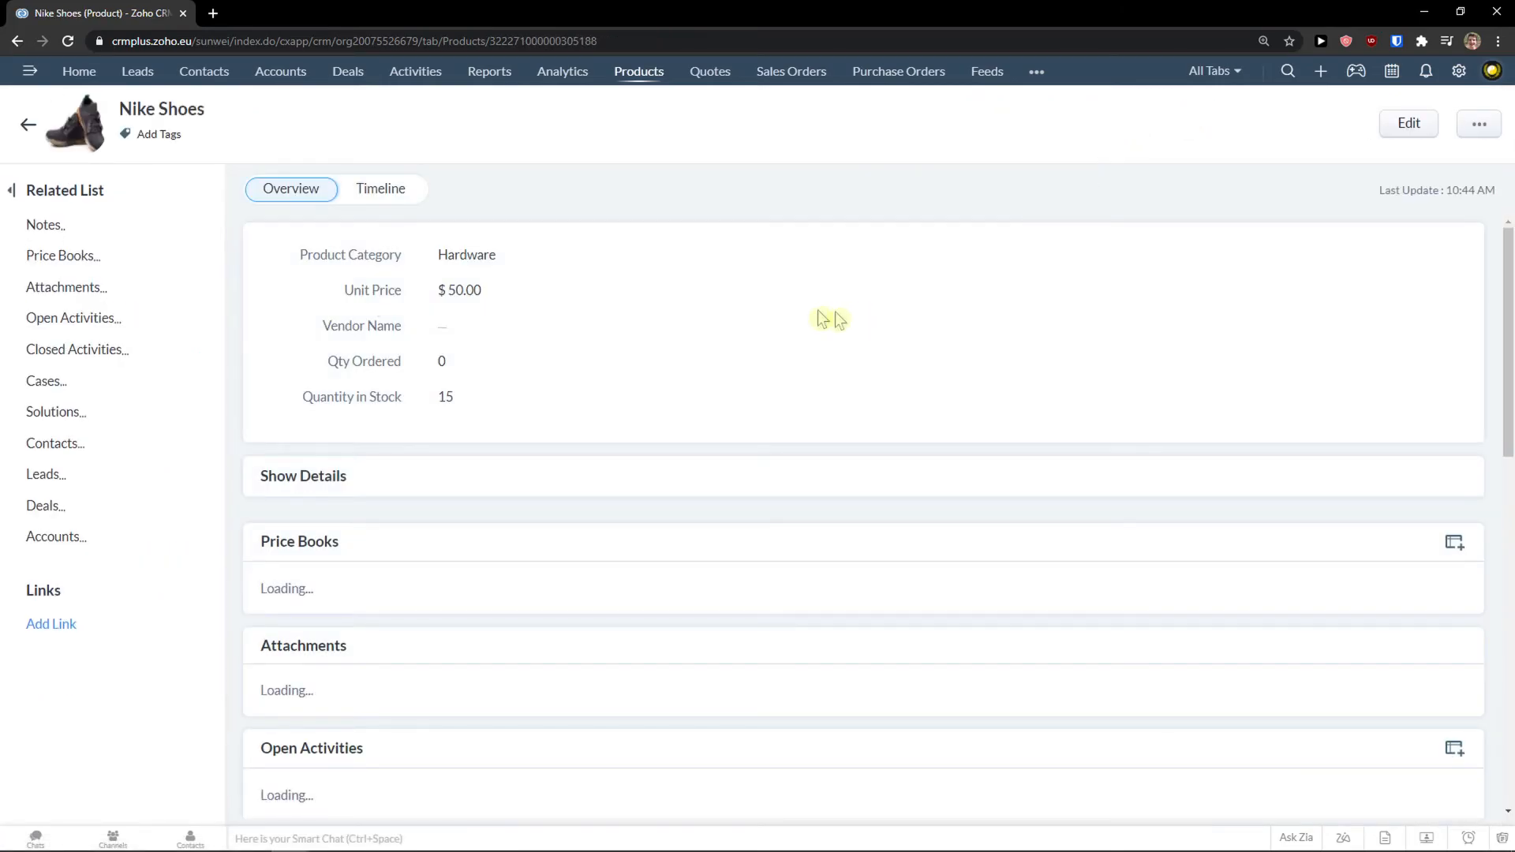
{"action": "scroll", "coordinate": [677, 422], "scroll_direction": "down", "scroll_amount": 5}
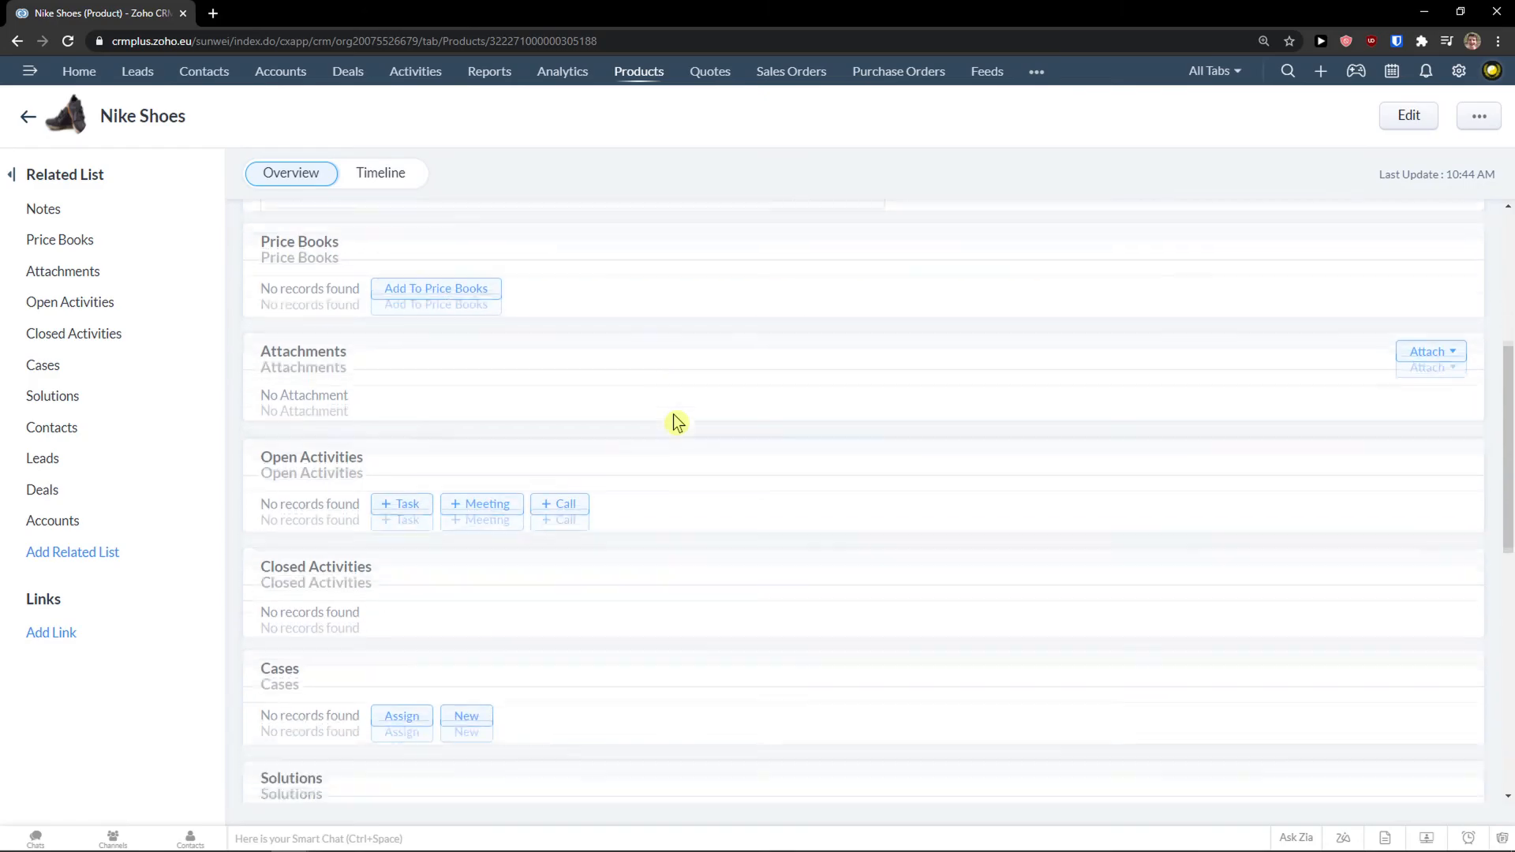
{"action": "scroll", "coordinate": [676, 423], "scroll_direction": "down", "scroll_amount": 8}
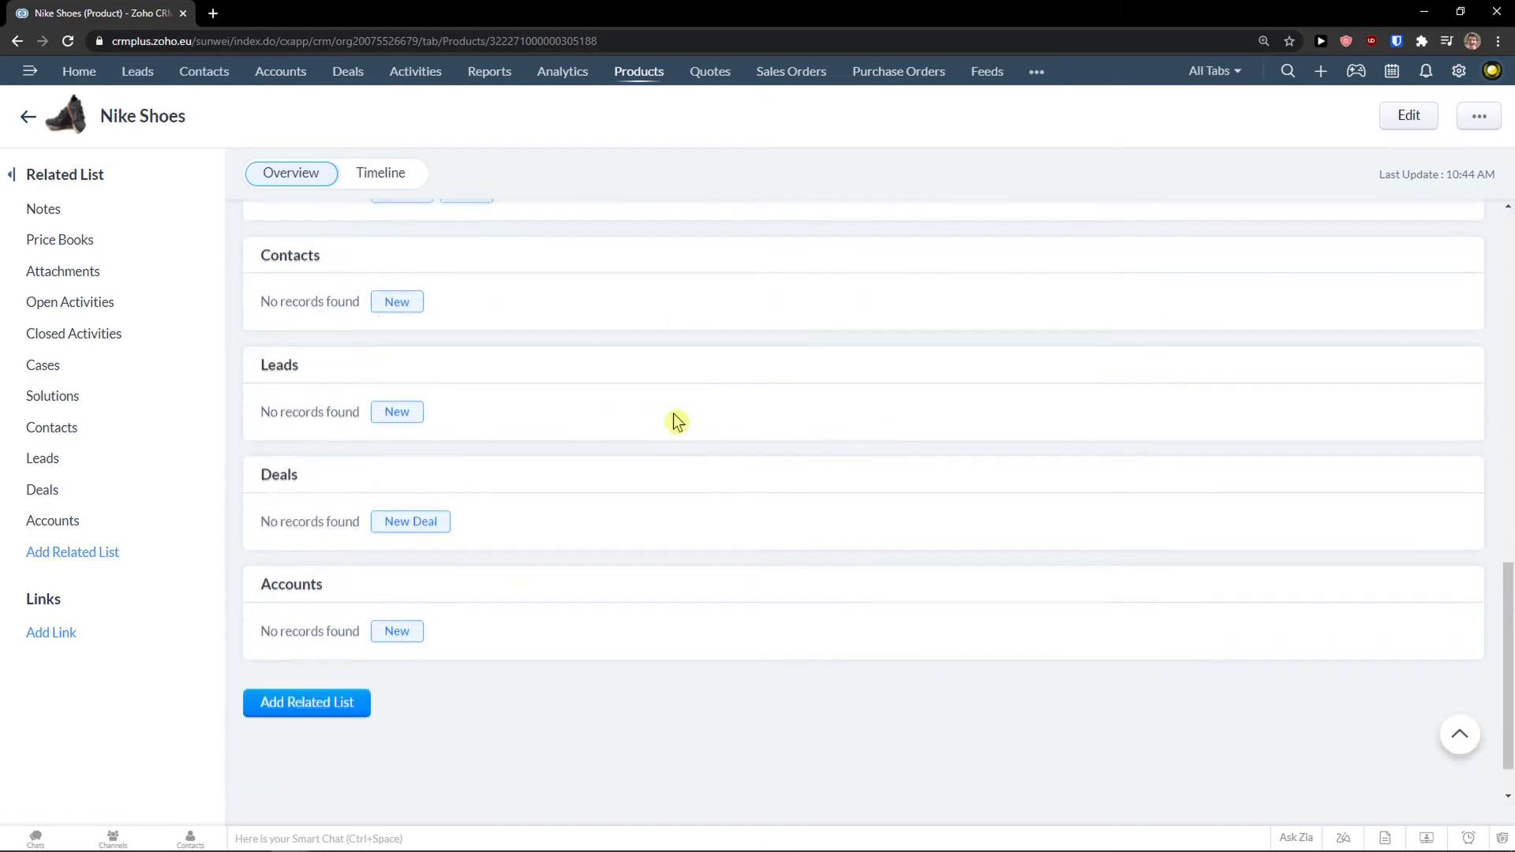
Go to Quotes and collapse the Try Zoho Finance Suite side panel.
{"action": "left_click", "coordinate": [718, 73]}
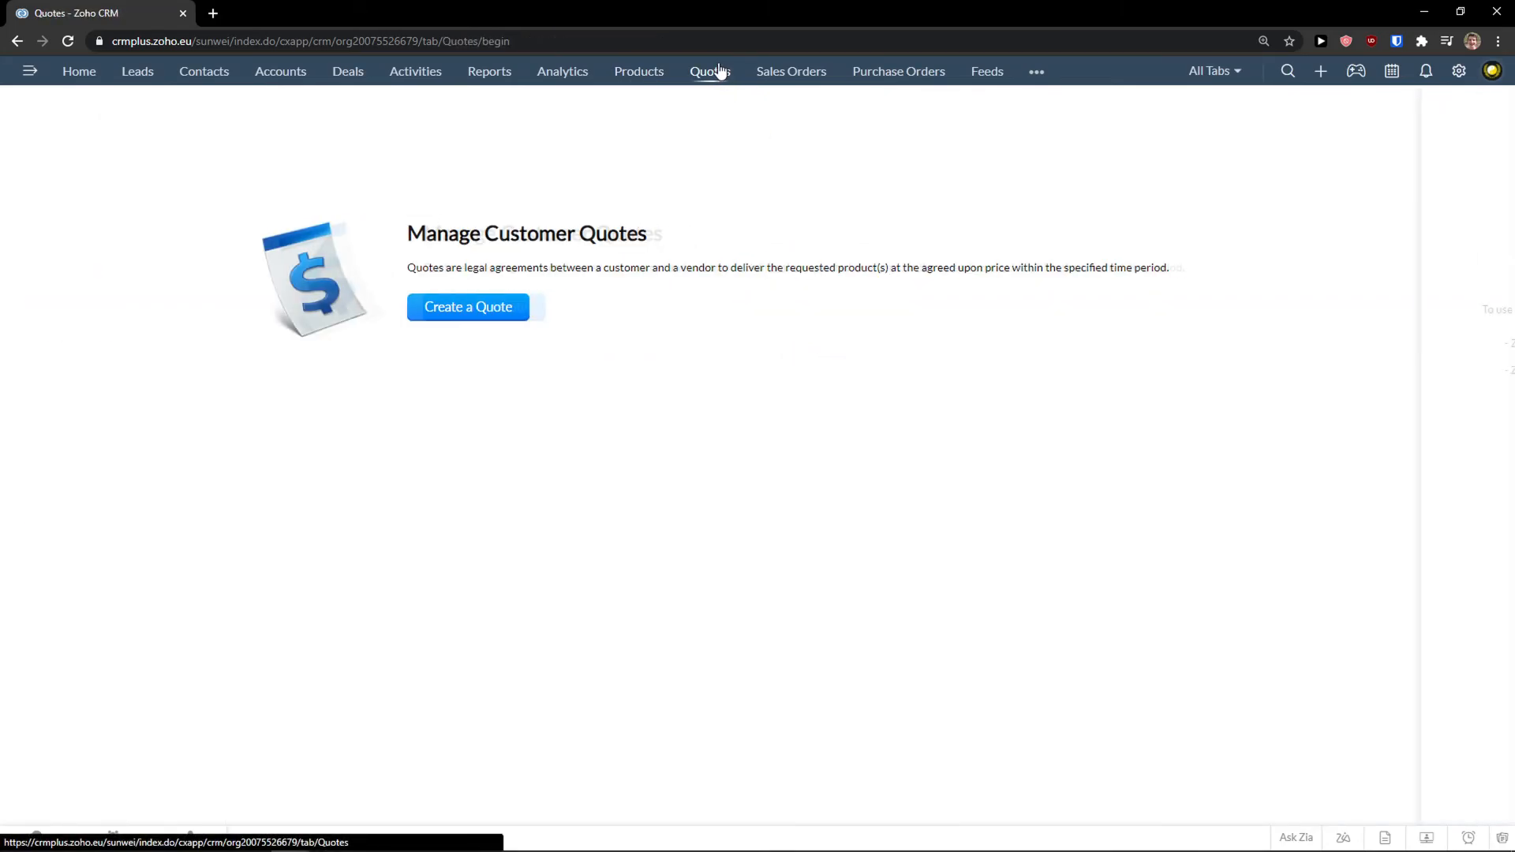
{"action": "left_click_drag", "start_coordinate": [226, 225], "coordinate": [996, 281]}
{"action": "left_click", "coordinate": [992, 285]}
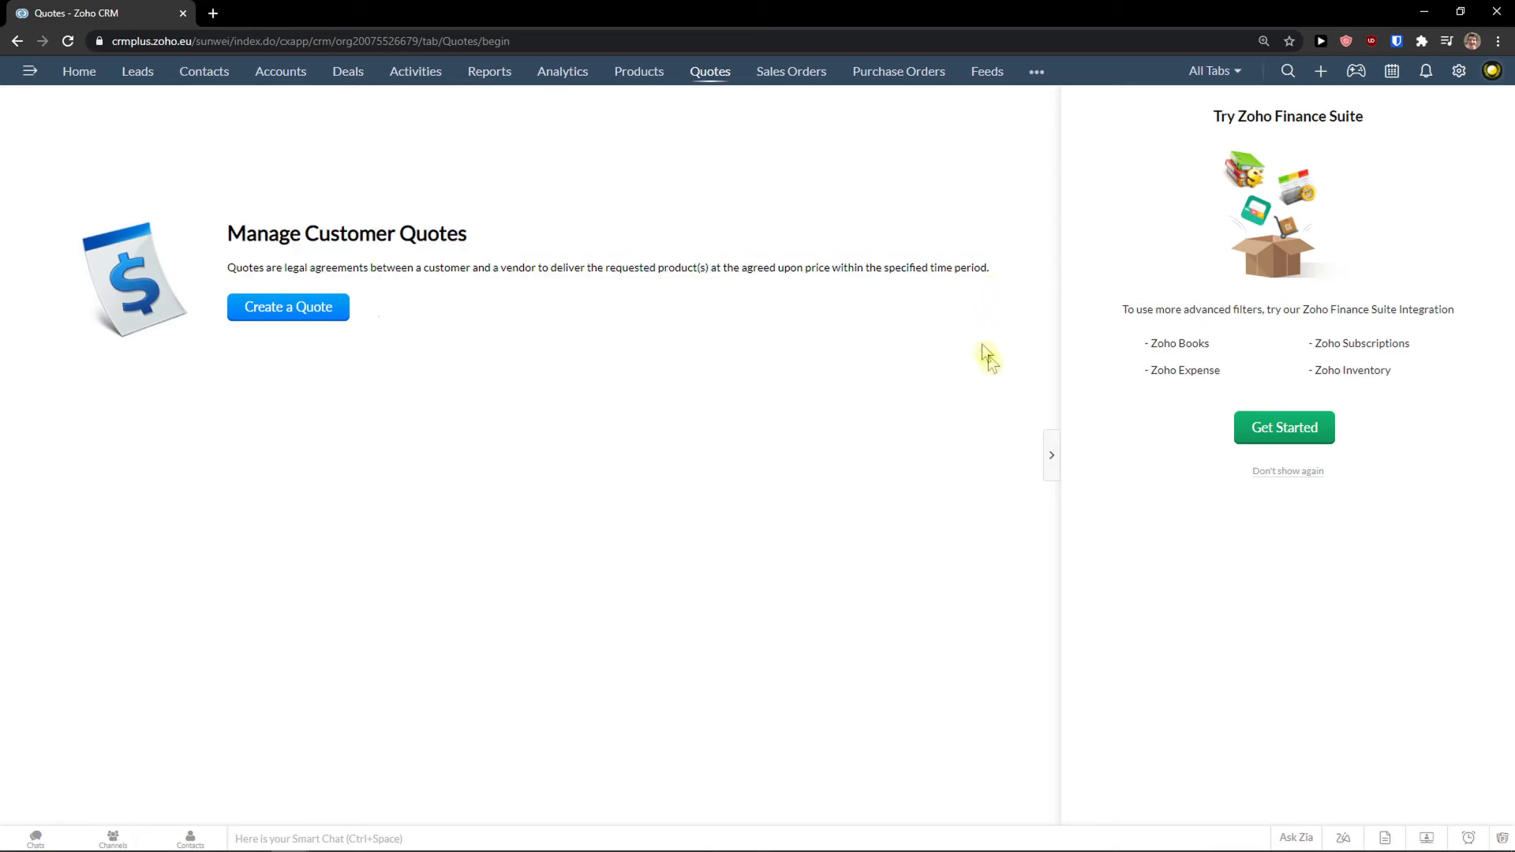
{"action": "left_click", "coordinate": [1053, 473]}
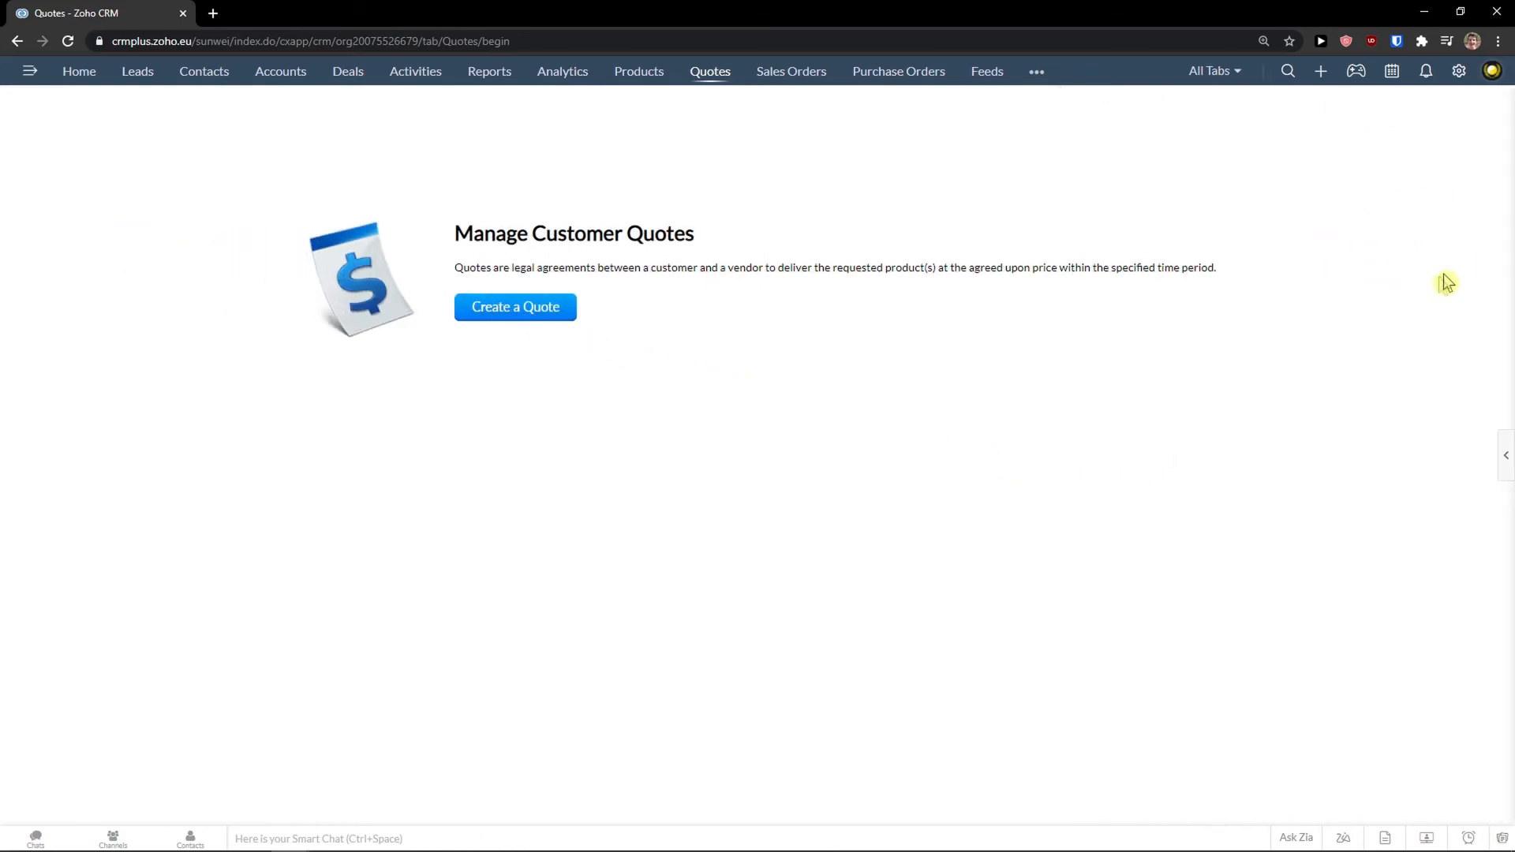
{"action": "left_click", "coordinate": [531, 314]}
Scroll through the blank Create Quote form to review its sections.
{"action": "scroll", "coordinate": [576, 318], "scroll_direction": "down", "scroll_amount": 5}
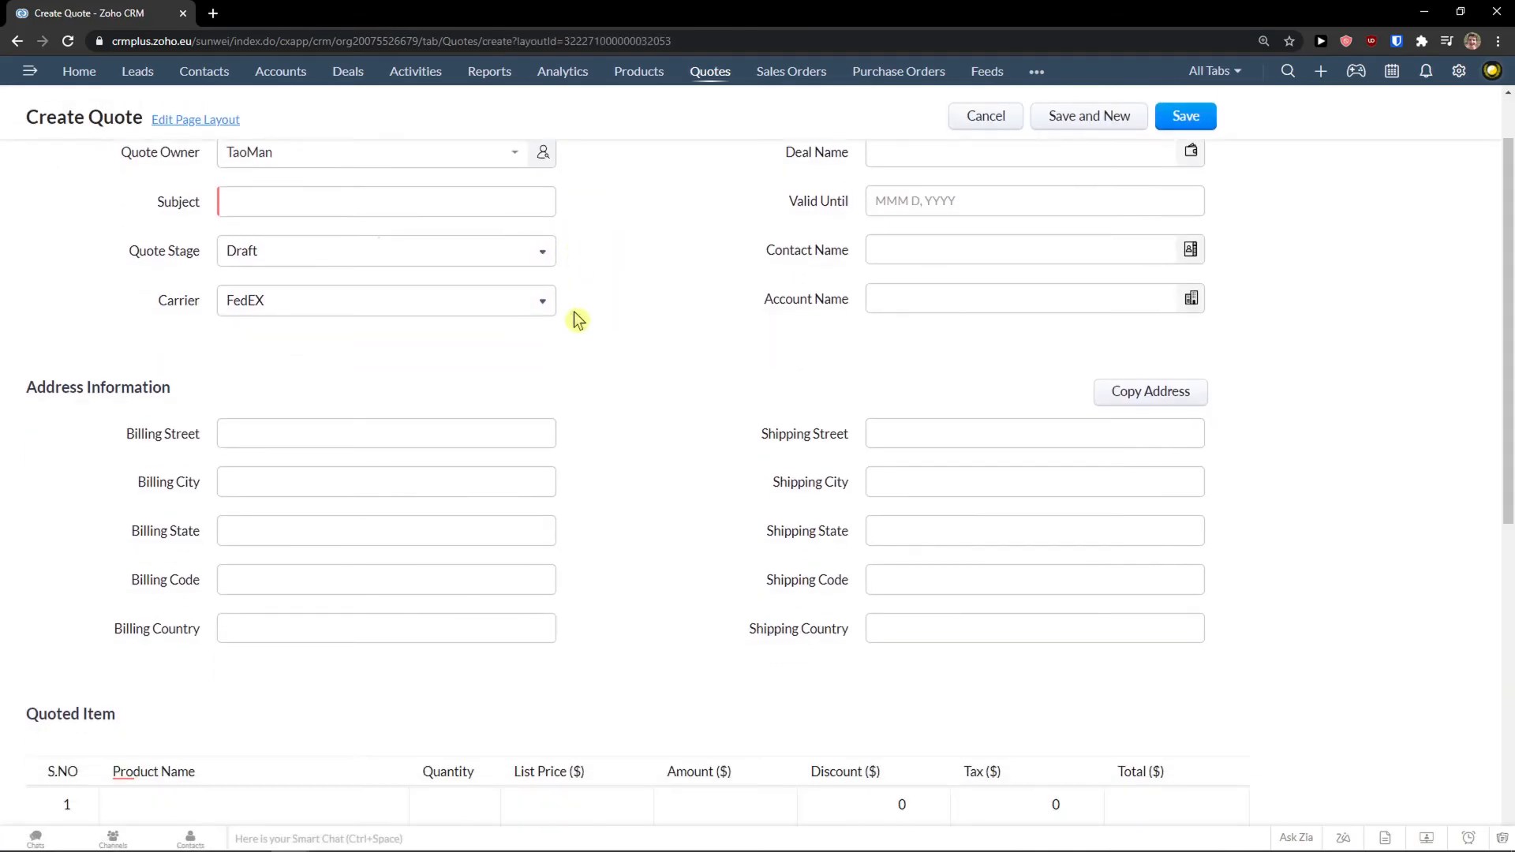
{"action": "scroll", "coordinate": [632, 370], "scroll_direction": "down", "scroll_amount": 1}
{"action": "scroll", "coordinate": [683, 419], "scroll_direction": "up", "scroll_amount": 6}
{"action": "scroll", "coordinate": [686, 490], "scroll_direction": "down", "scroll_amount": 2}
{"action": "scroll", "coordinate": [682, 485], "scroll_direction": "up", "scroll_amount": 2}
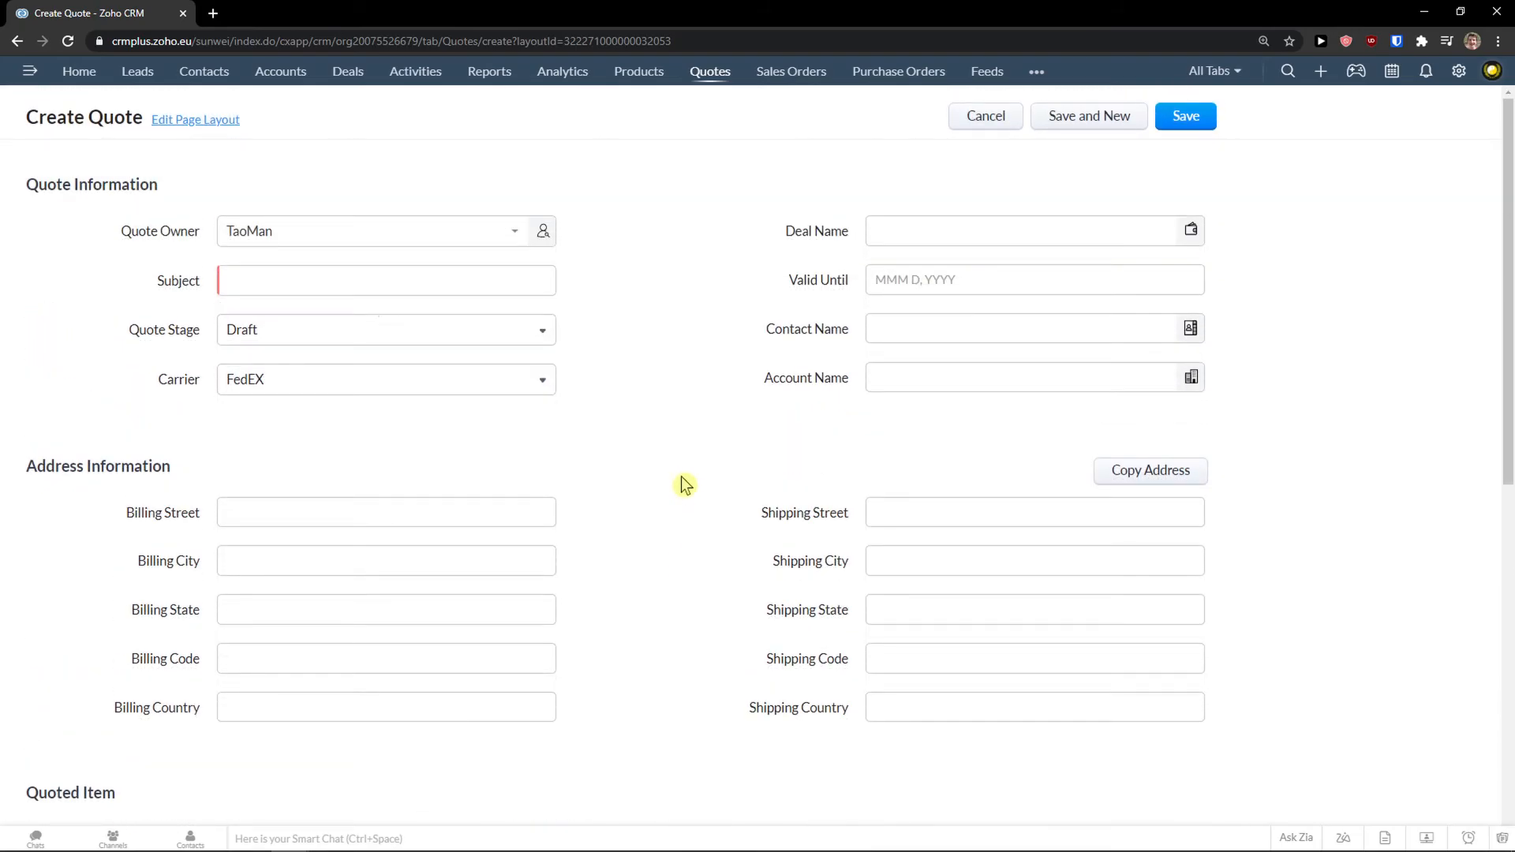
{"action": "scroll", "coordinate": [680, 478], "scroll_direction": "down", "scroll_amount": 7}
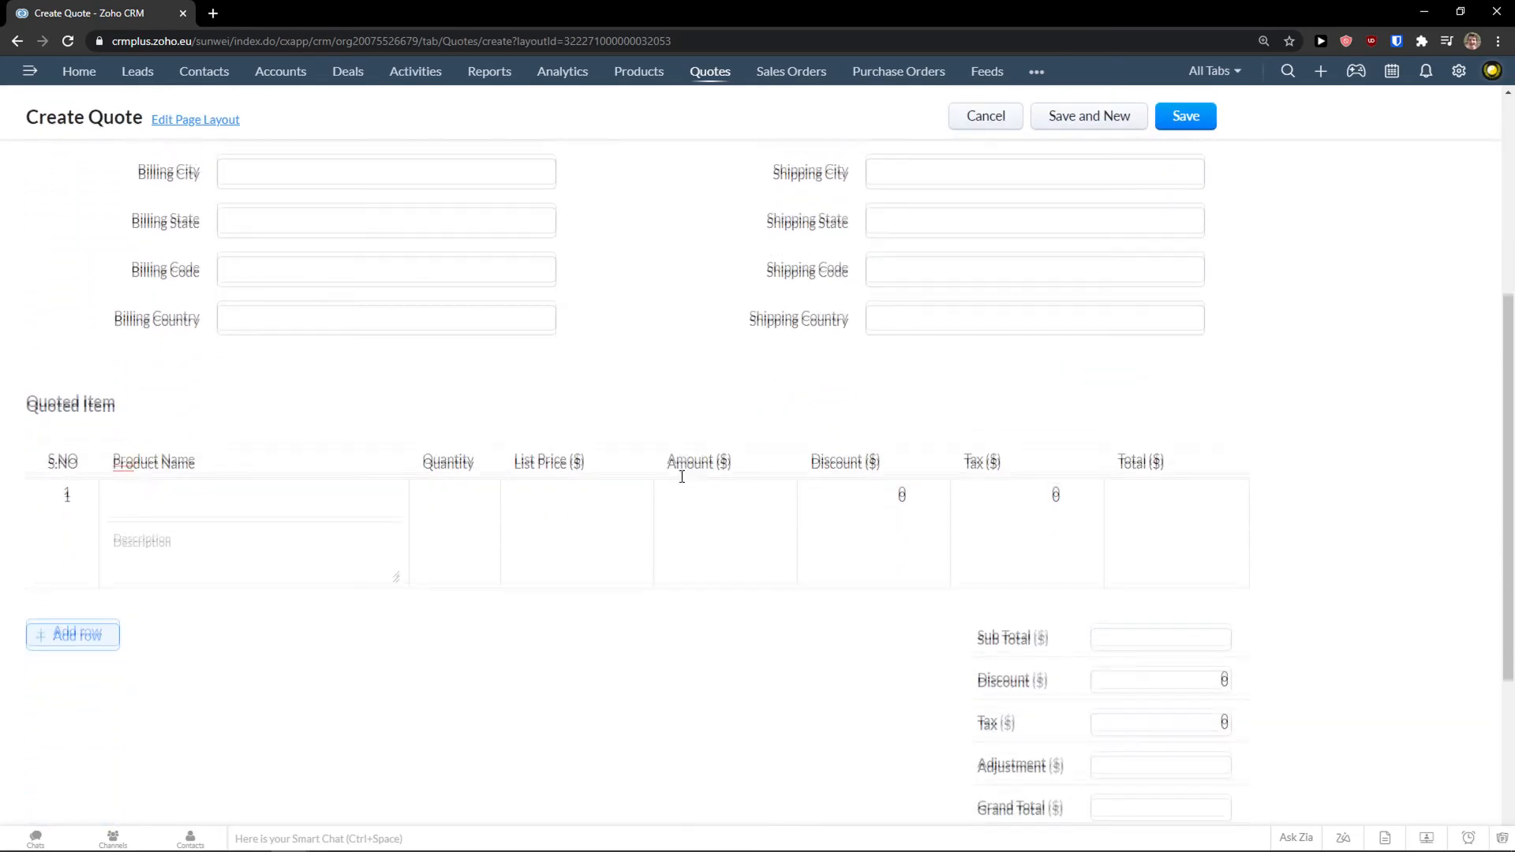
{"action": "scroll", "coordinate": [681, 482], "scroll_direction": "up", "scroll_amount": 7}
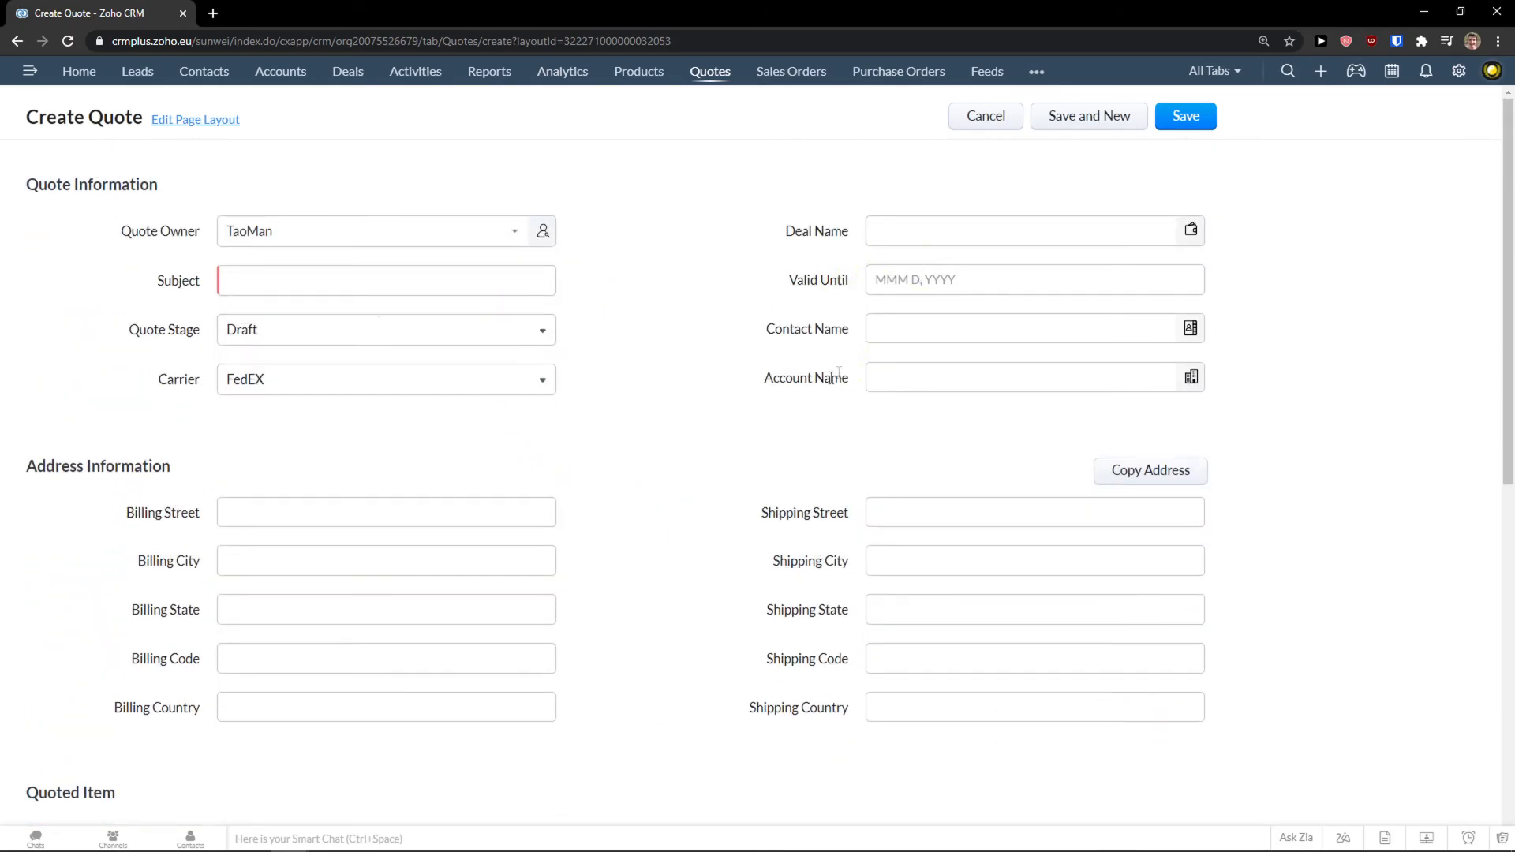
{"action": "scroll", "coordinate": [784, 406], "scroll_direction": "down", "scroll_amount": 2}
{"action": "scroll", "coordinate": [783, 411], "scroll_direction": "down", "scroll_amount": 7}
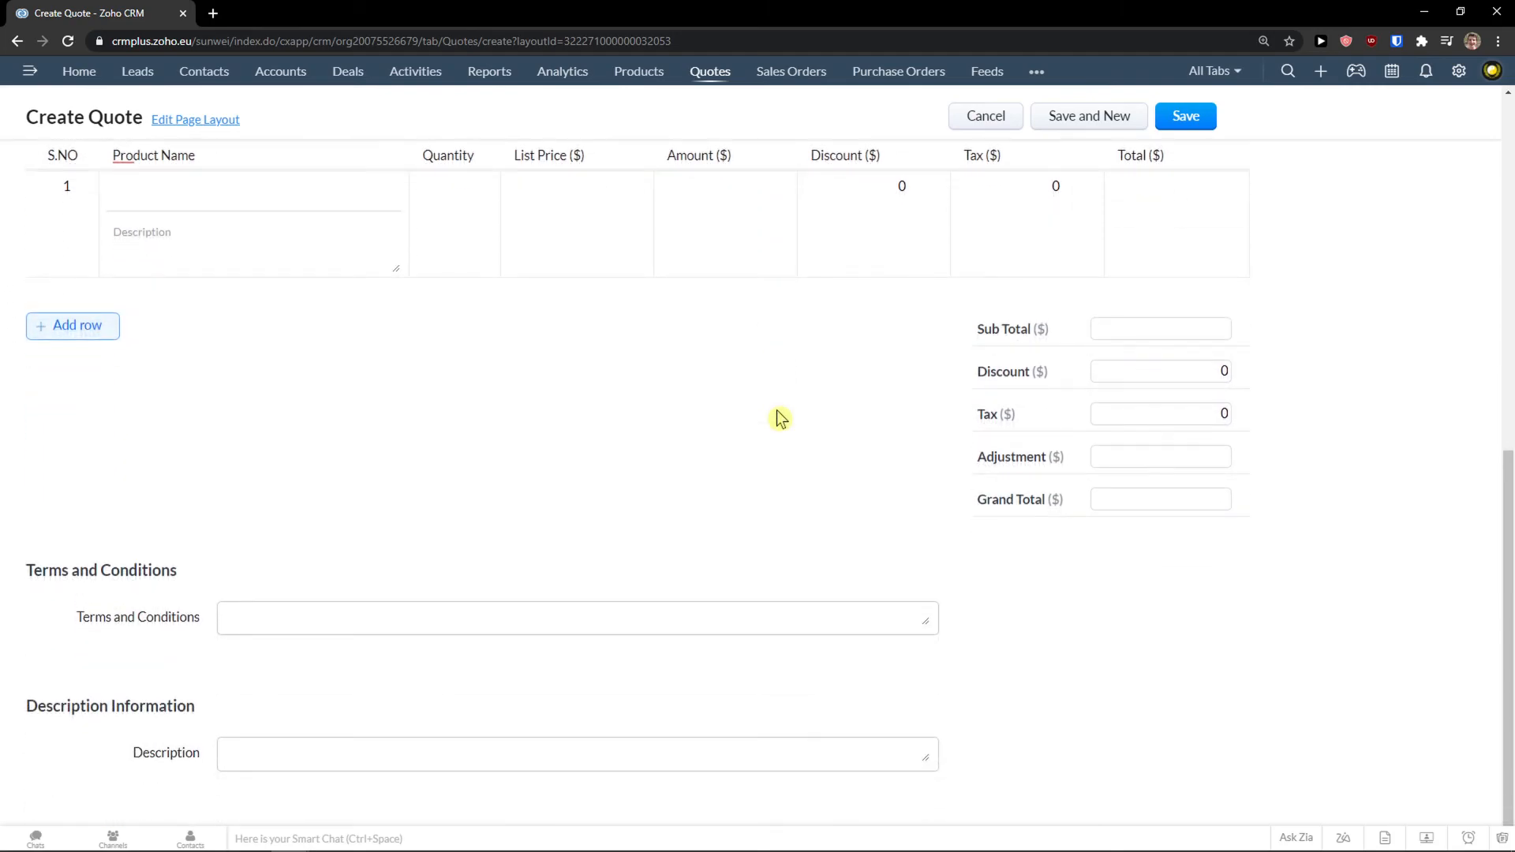
{"action": "scroll", "coordinate": [838, 483], "scroll_direction": "up", "scroll_amount": 8}
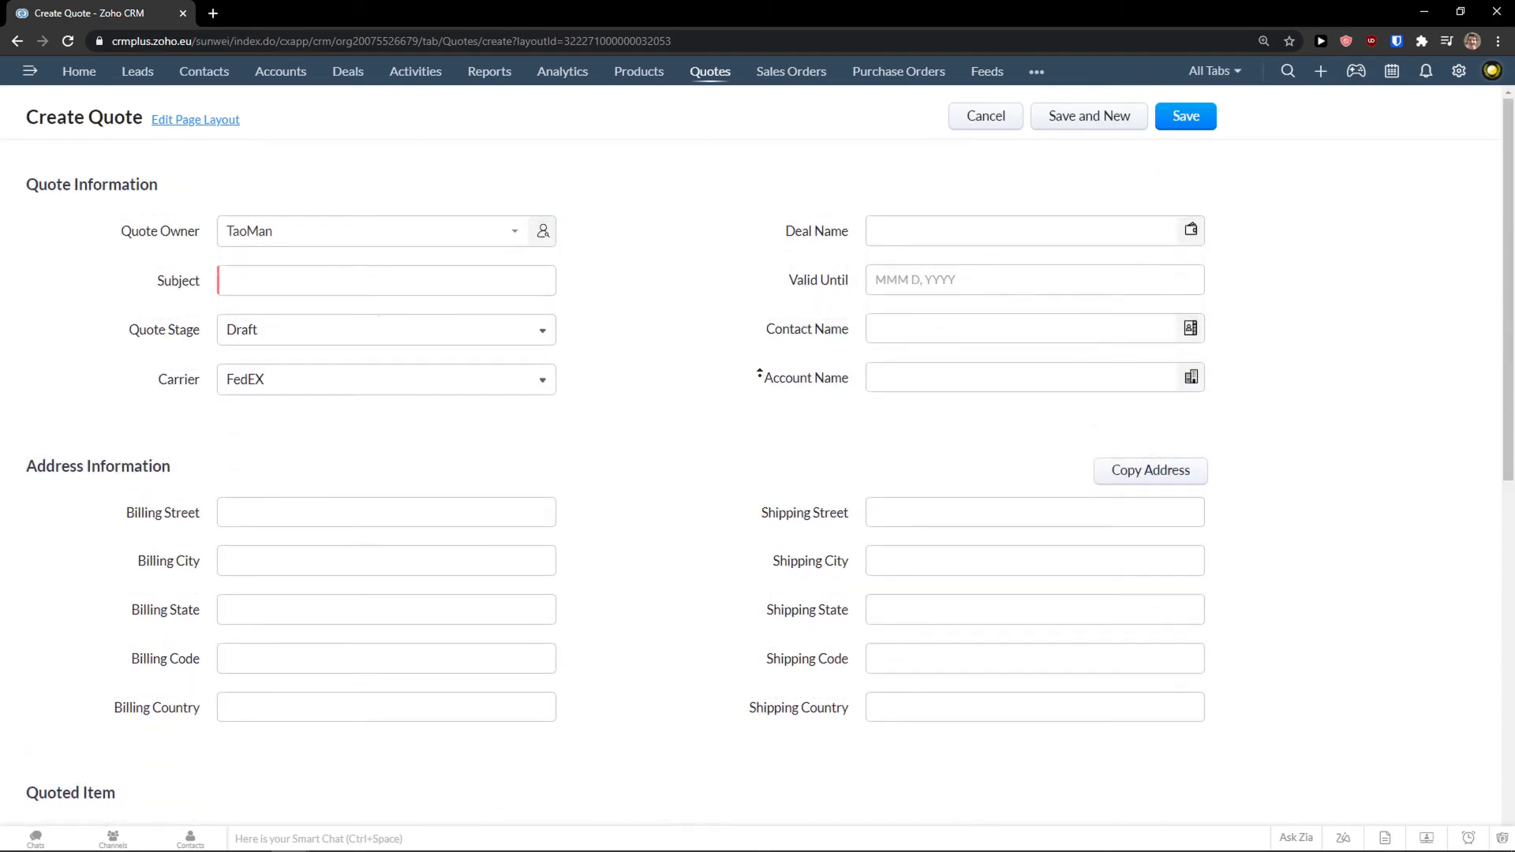
Look at Sales Orders and Purchase Orders, then switch to the Vendors module.
{"action": "left_click", "coordinate": [776, 73]}
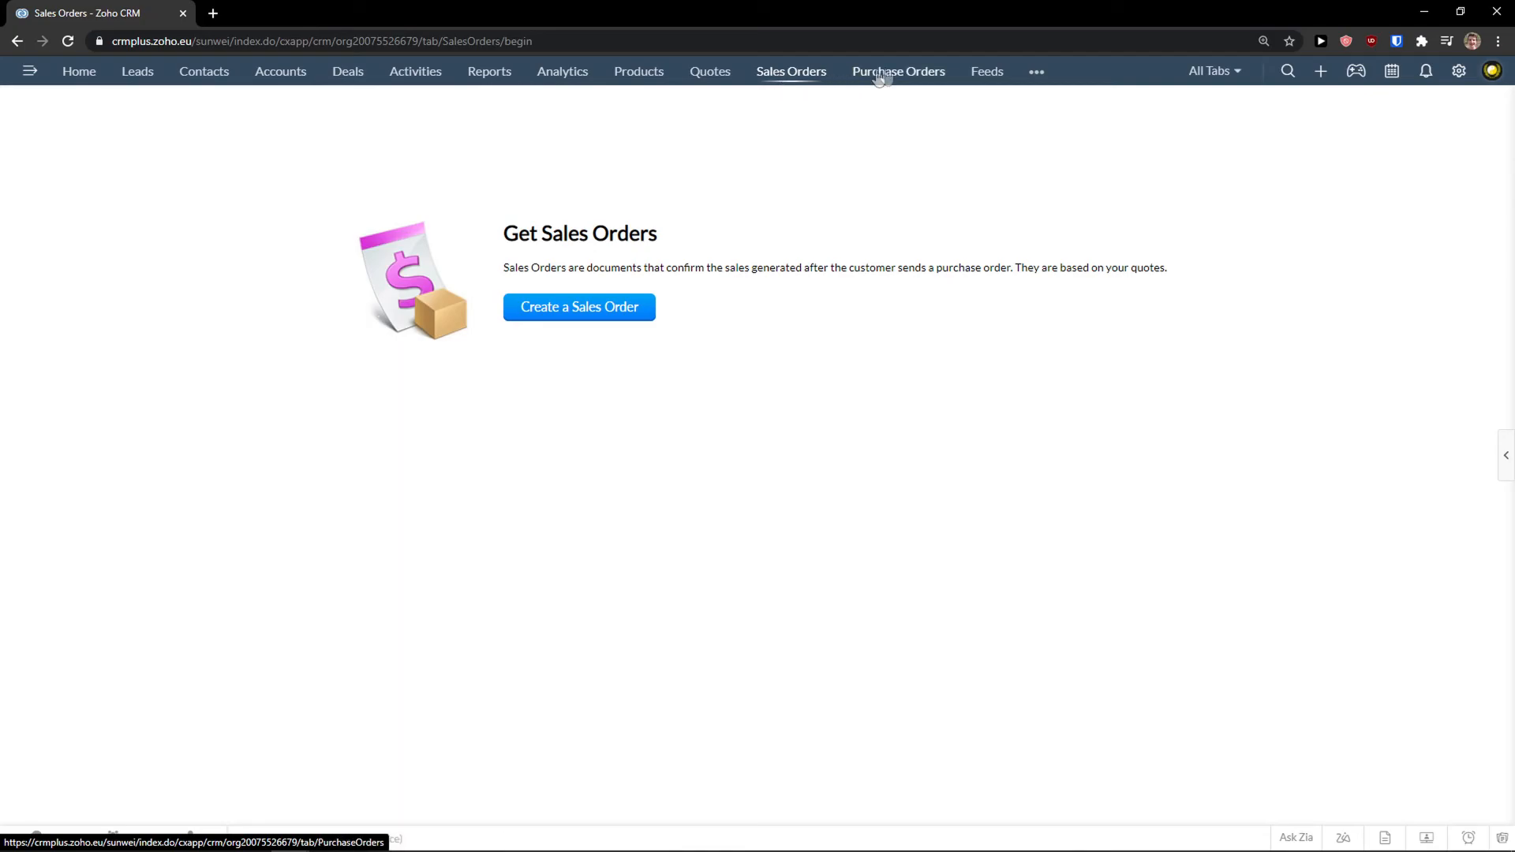
{"action": "left_click", "coordinate": [1037, 77]}
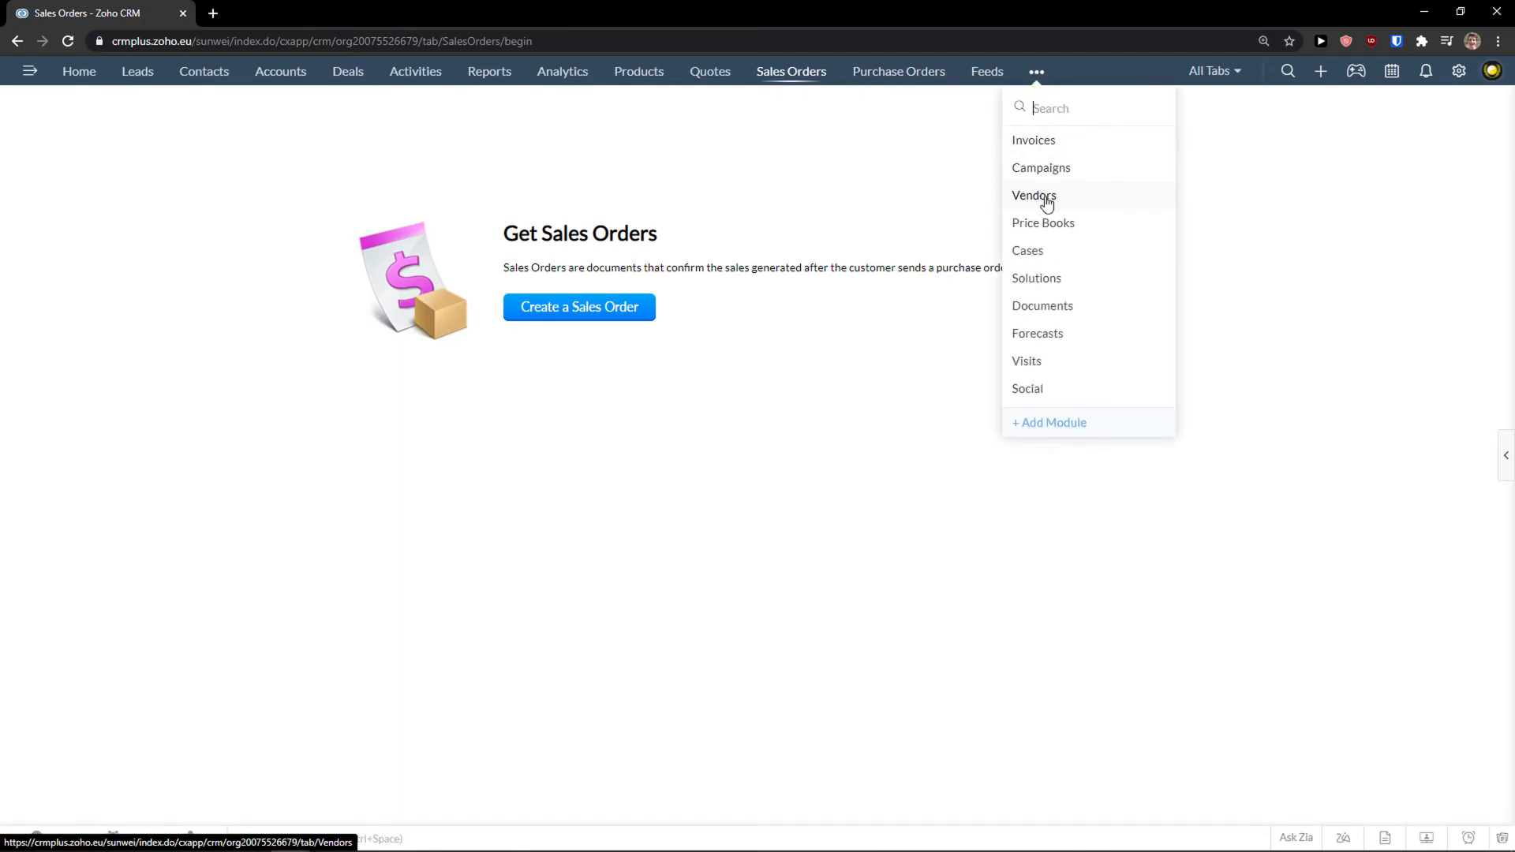
{"action": "left_click", "coordinate": [907, 103]}
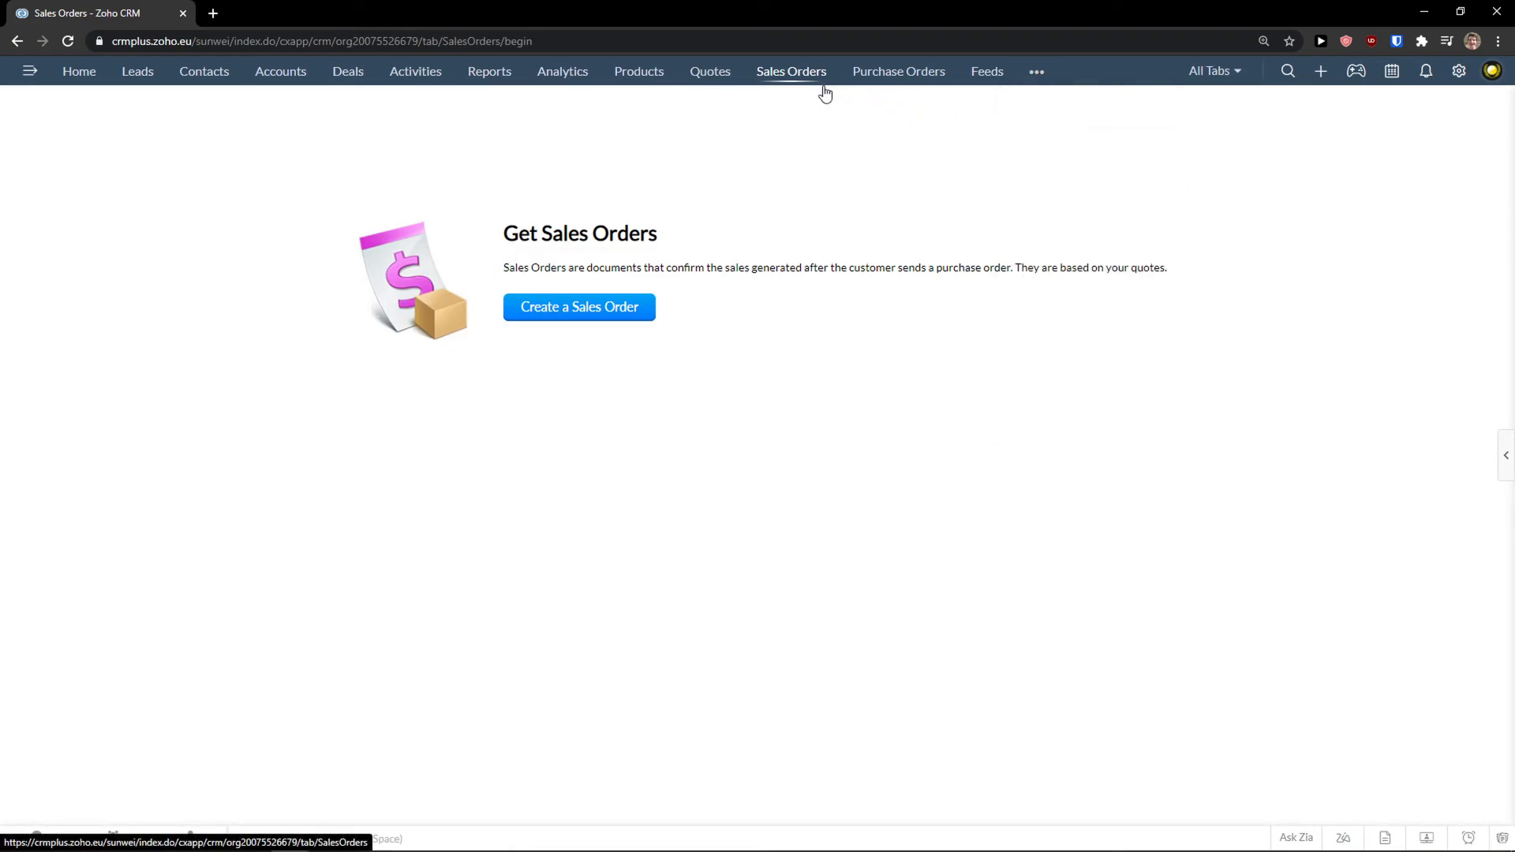
{"action": "left_click", "coordinate": [886, 73]}
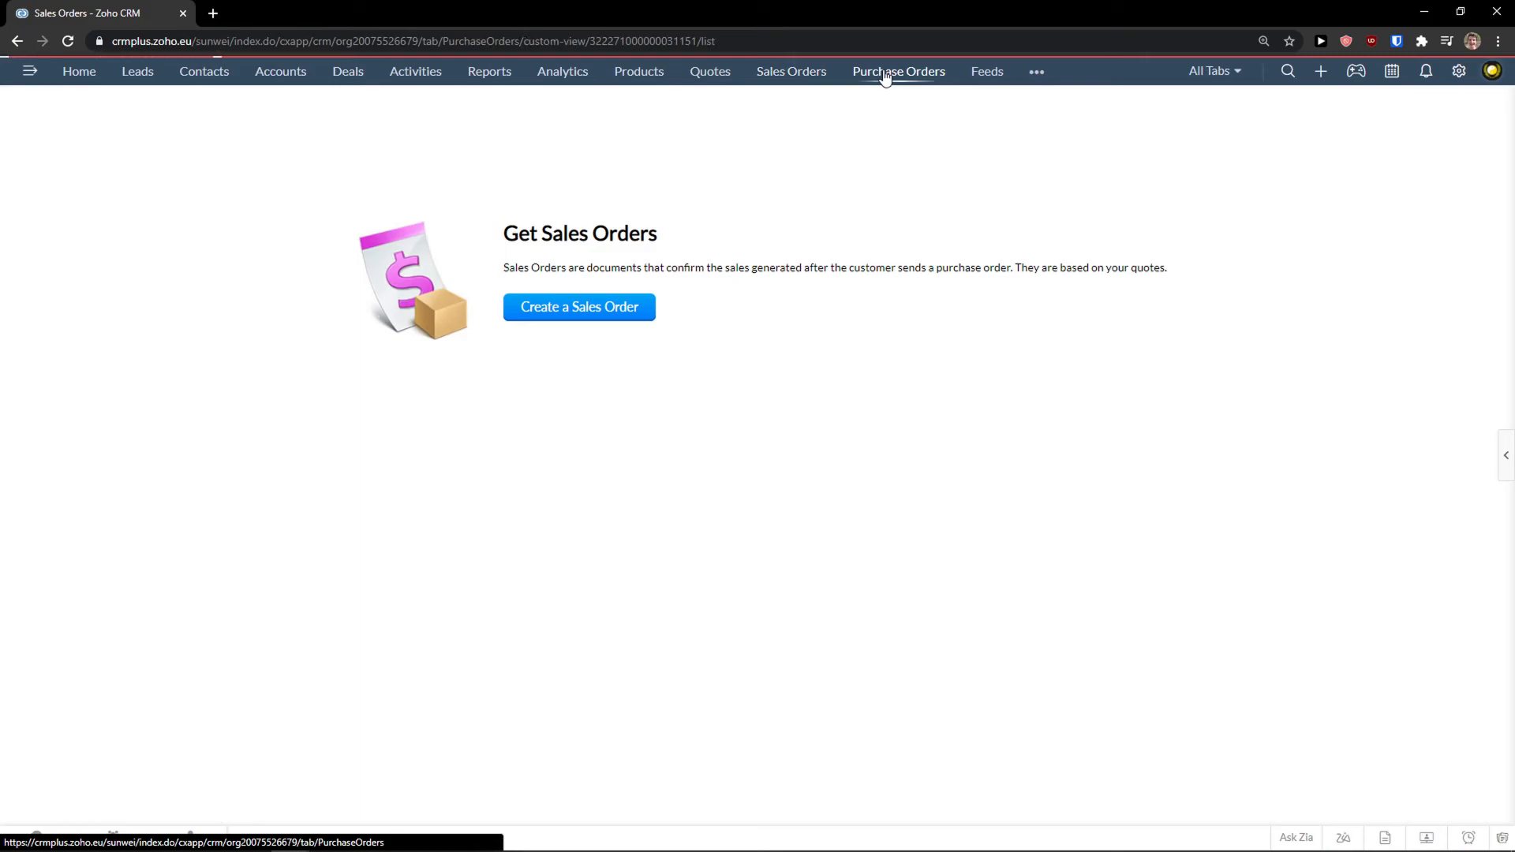
{"action": "left_click", "coordinate": [818, 79]}
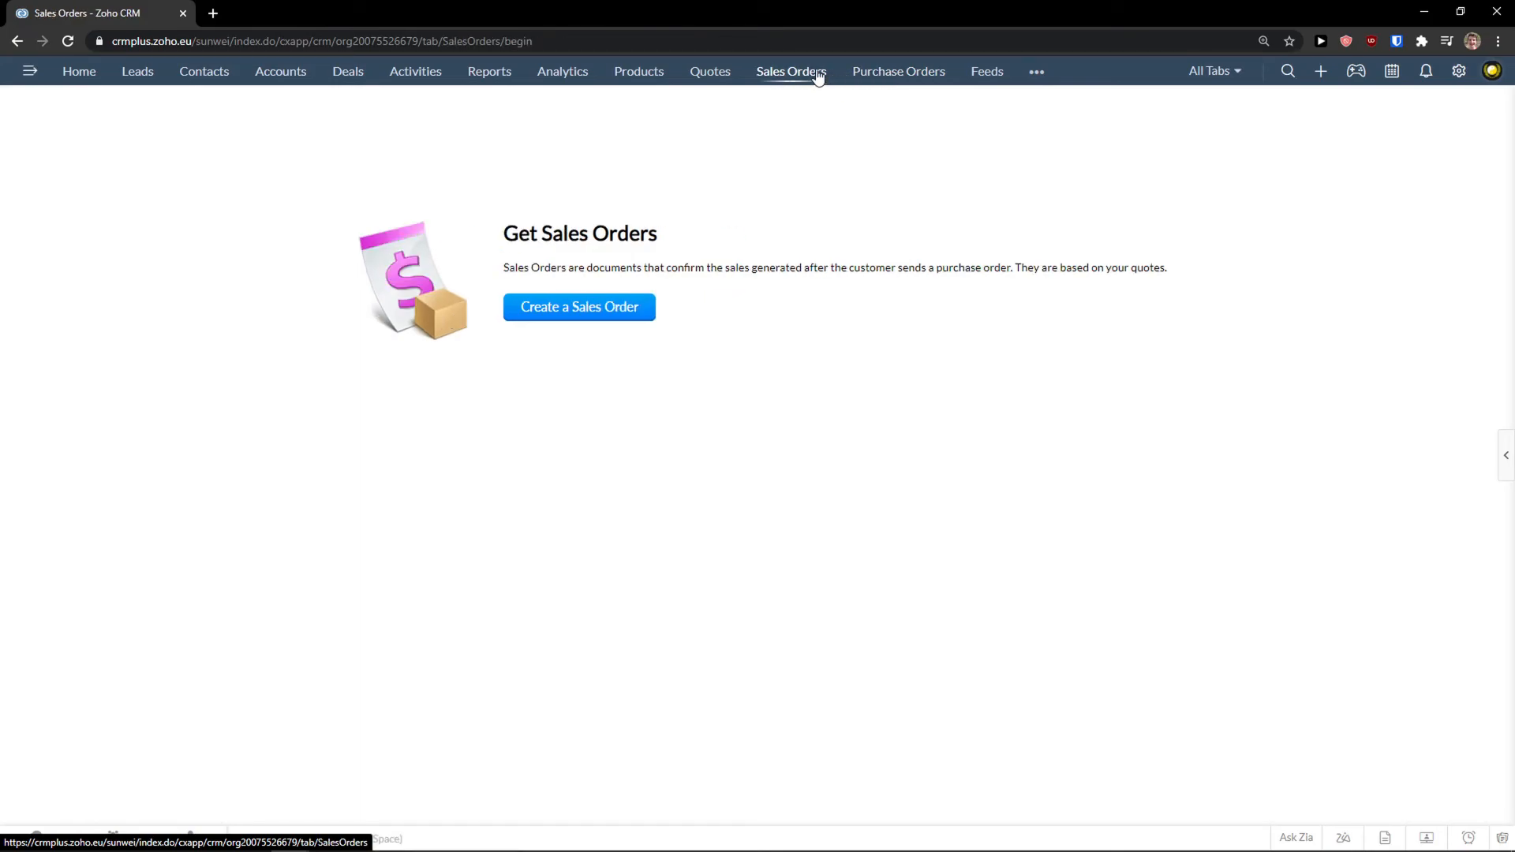
{"action": "left_click", "coordinate": [1036, 73]}
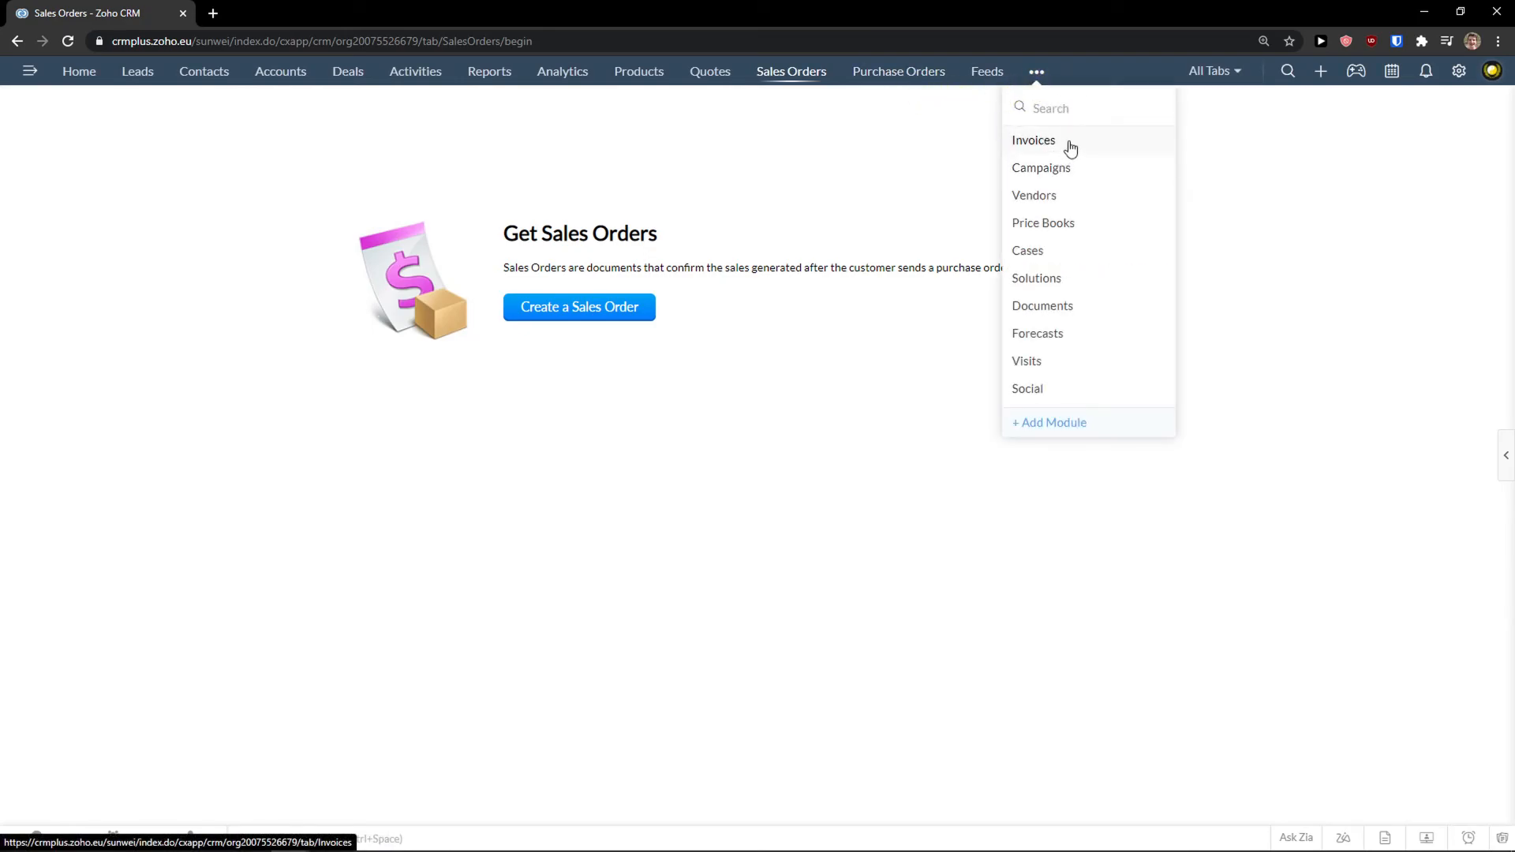
{"action": "left_click", "coordinate": [1061, 196]}
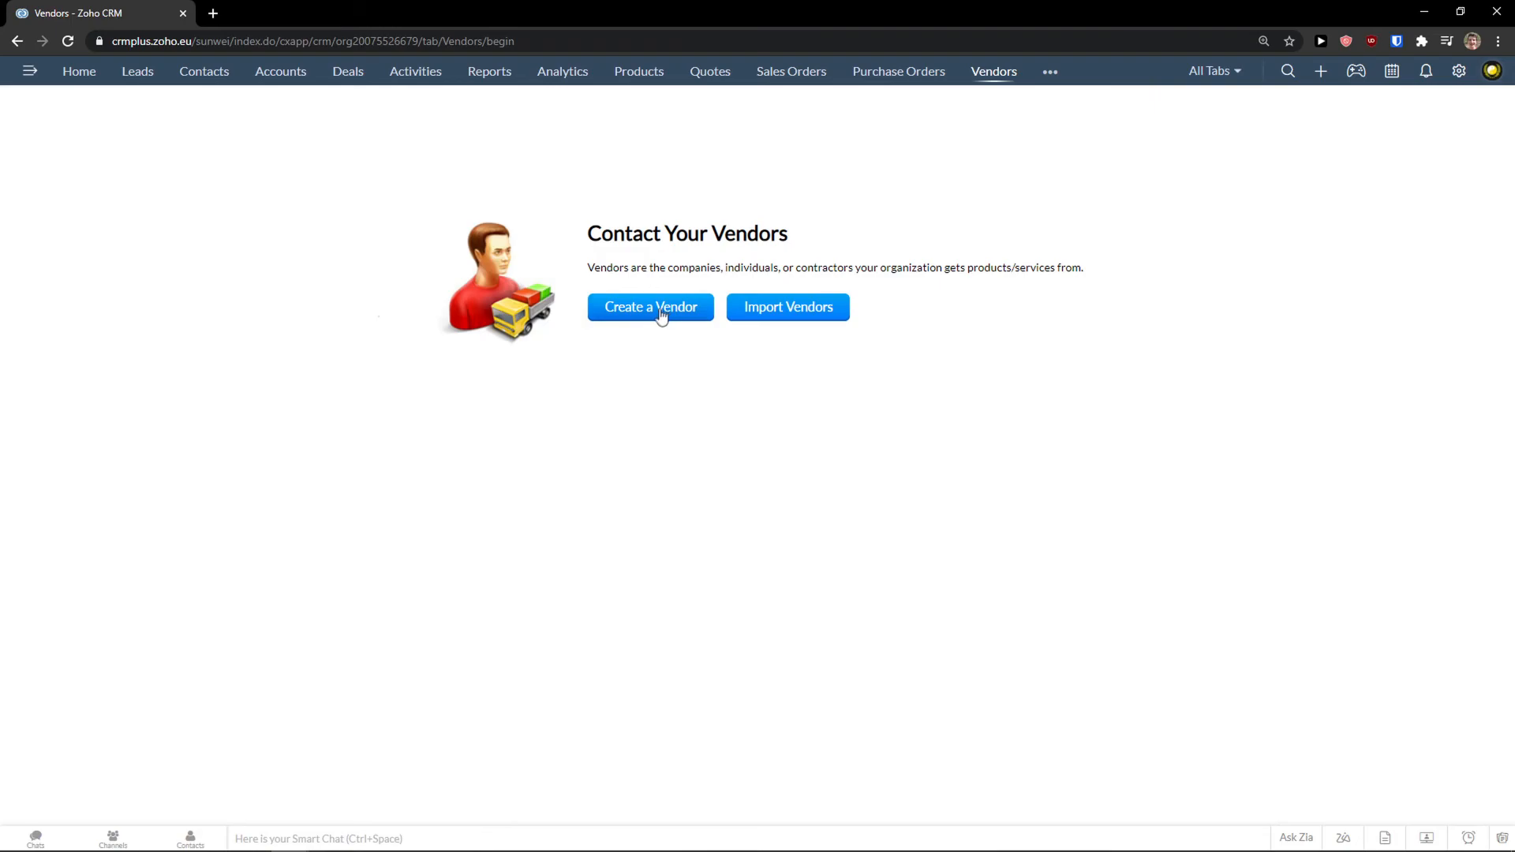
Create and save a vendor named 'Marcus Vendor', then switch to the Invoices module.
{"action": "left_click", "coordinate": [664, 313]}
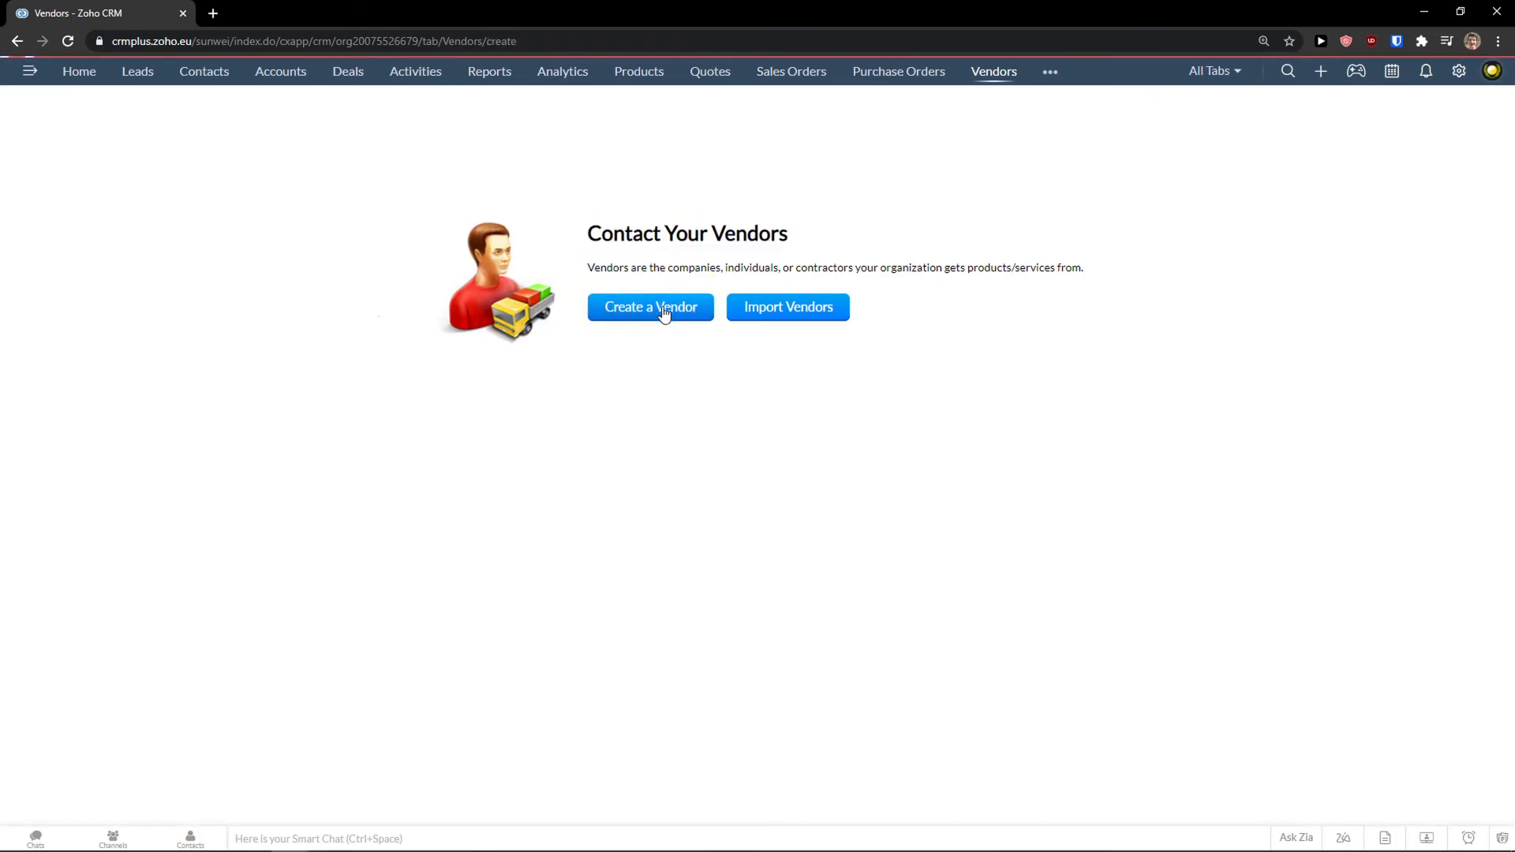
{"action": "scroll", "coordinate": [372, 389], "scroll_direction": "down", "scroll_amount": 1}
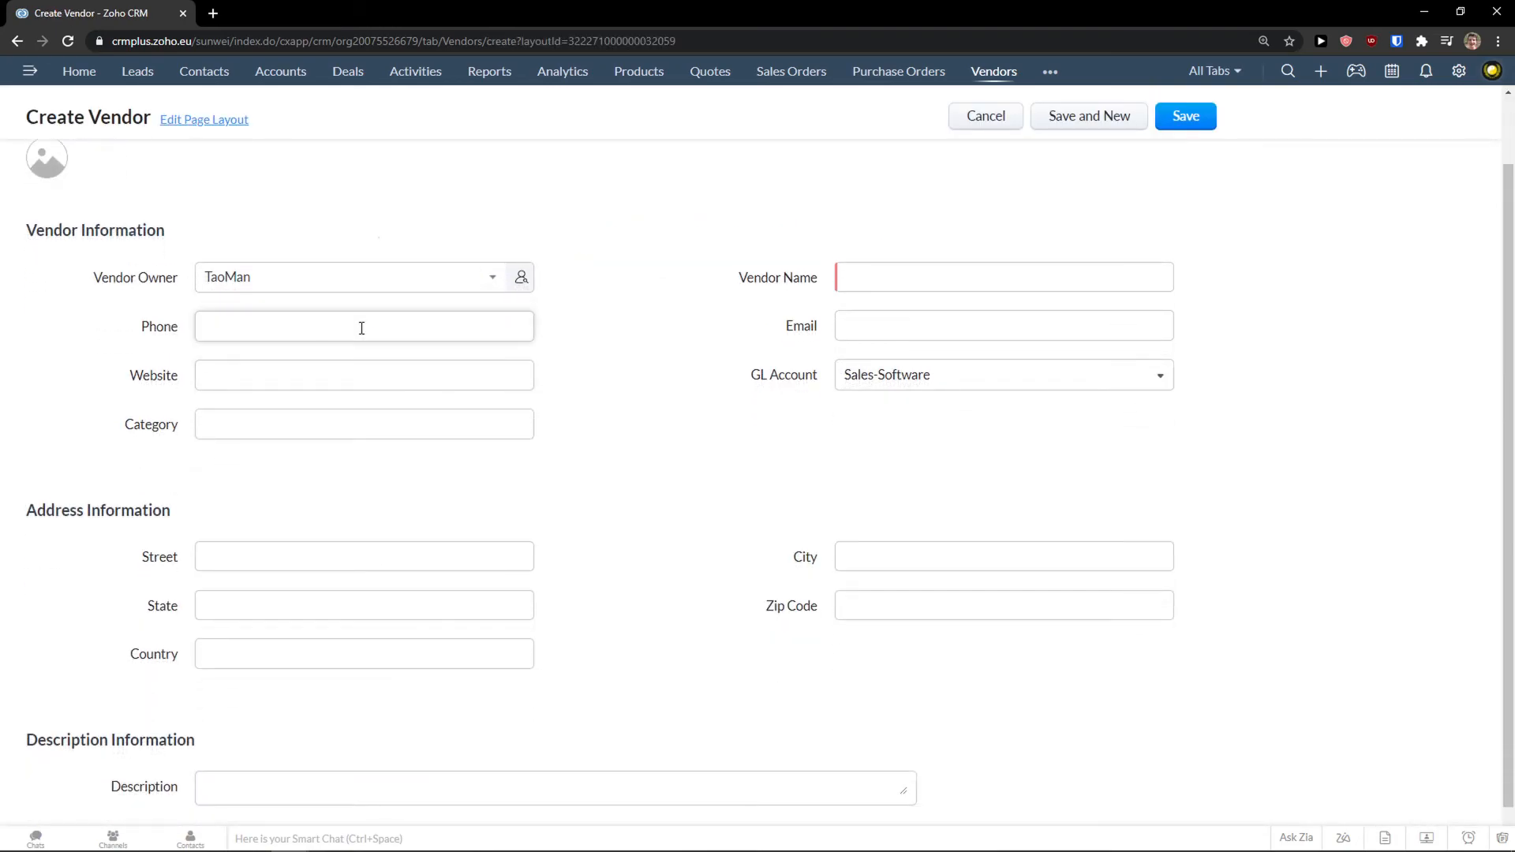
{"action": "left_click", "coordinate": [871, 282]}
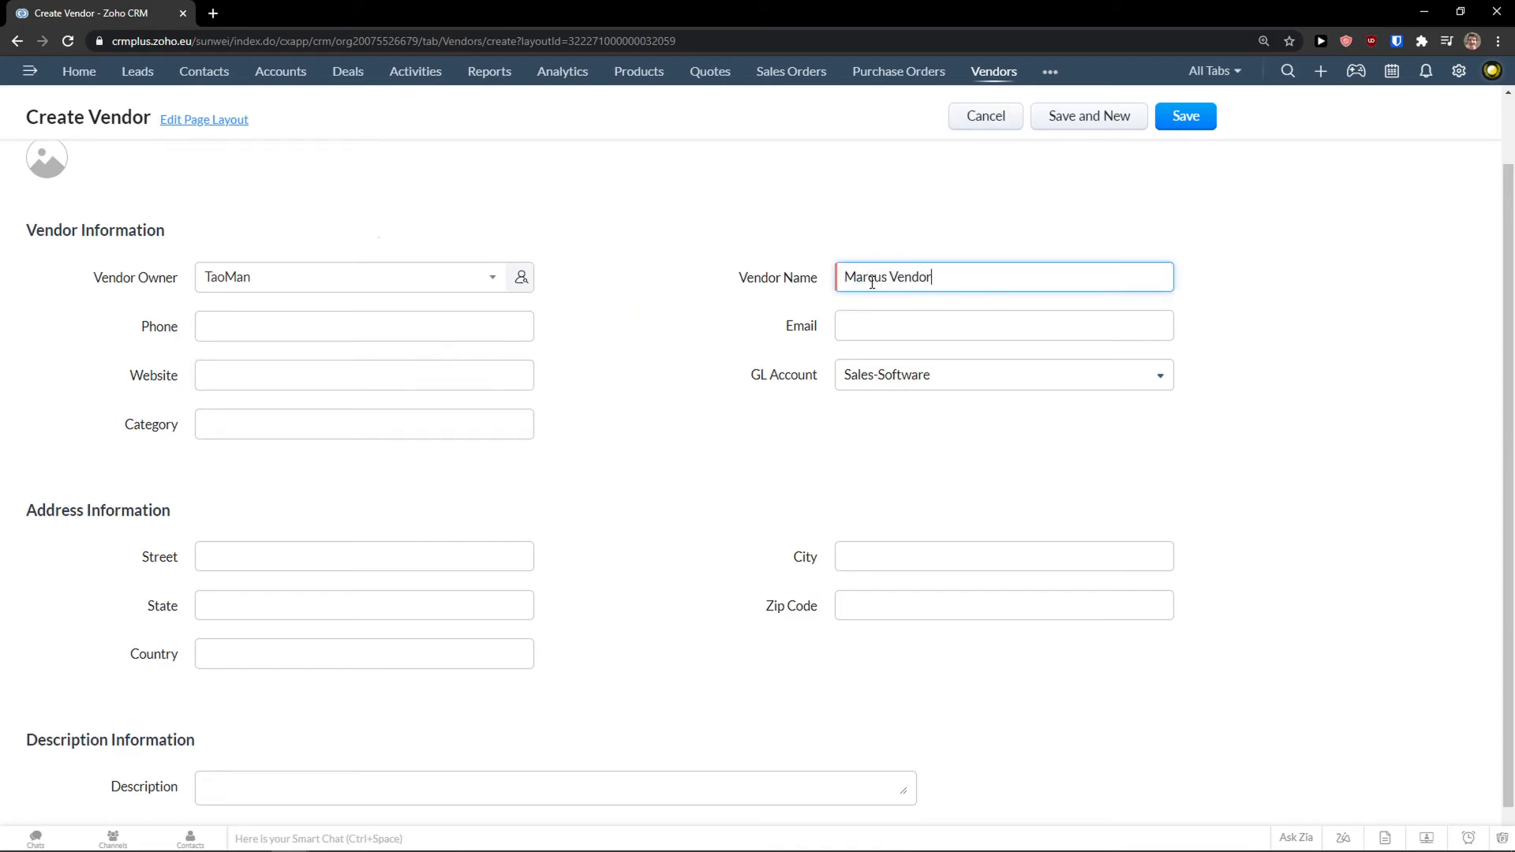
{"action": "scroll", "coordinate": [291, 357], "scroll_direction": "down", "scroll_amount": 1}
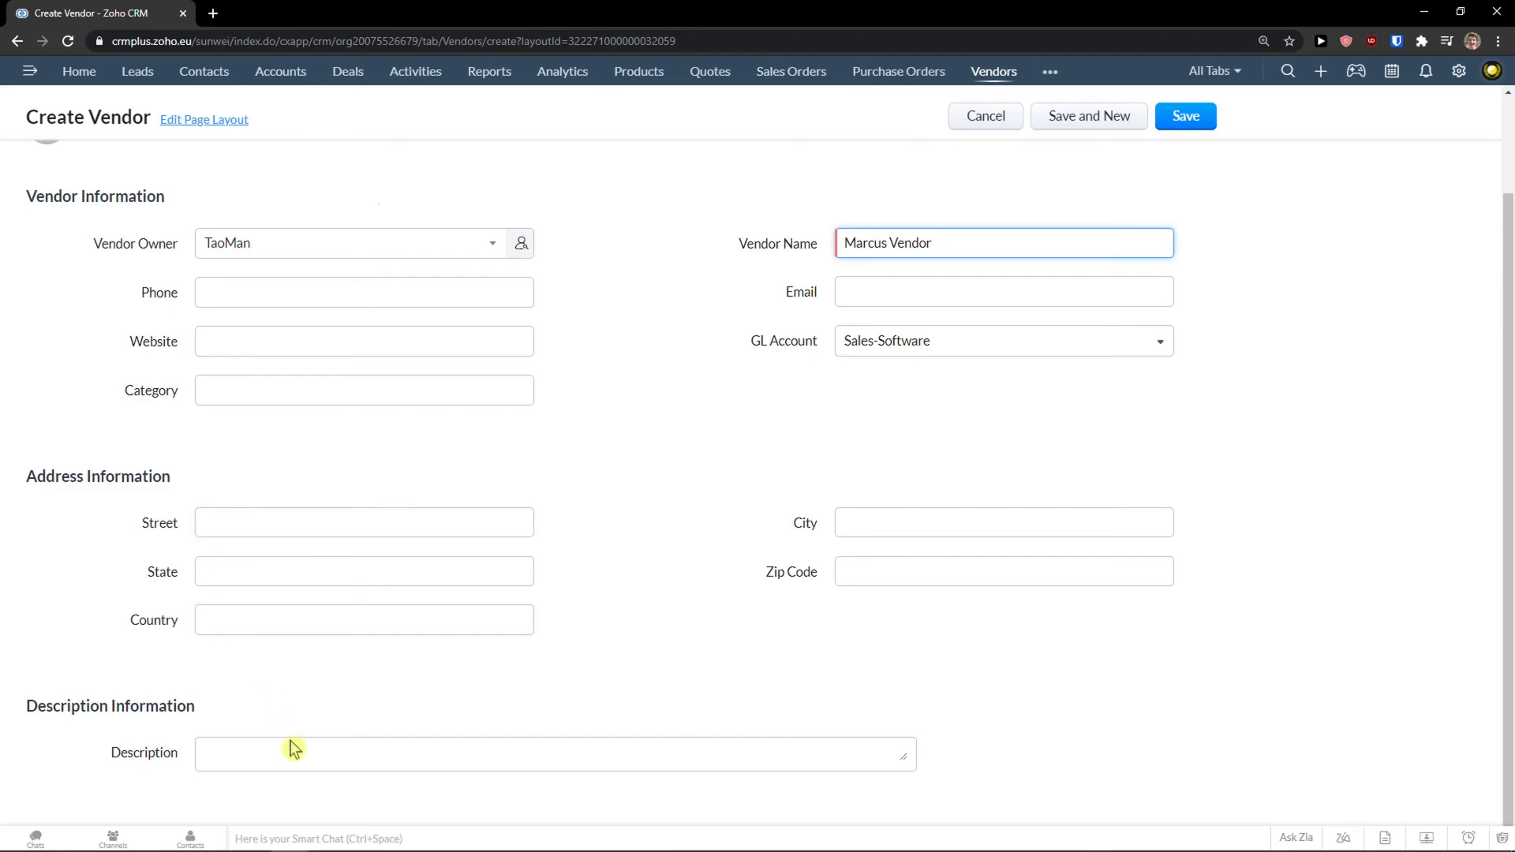
{"action": "scroll", "coordinate": [299, 742], "scroll_direction": "up", "scroll_amount": 3}
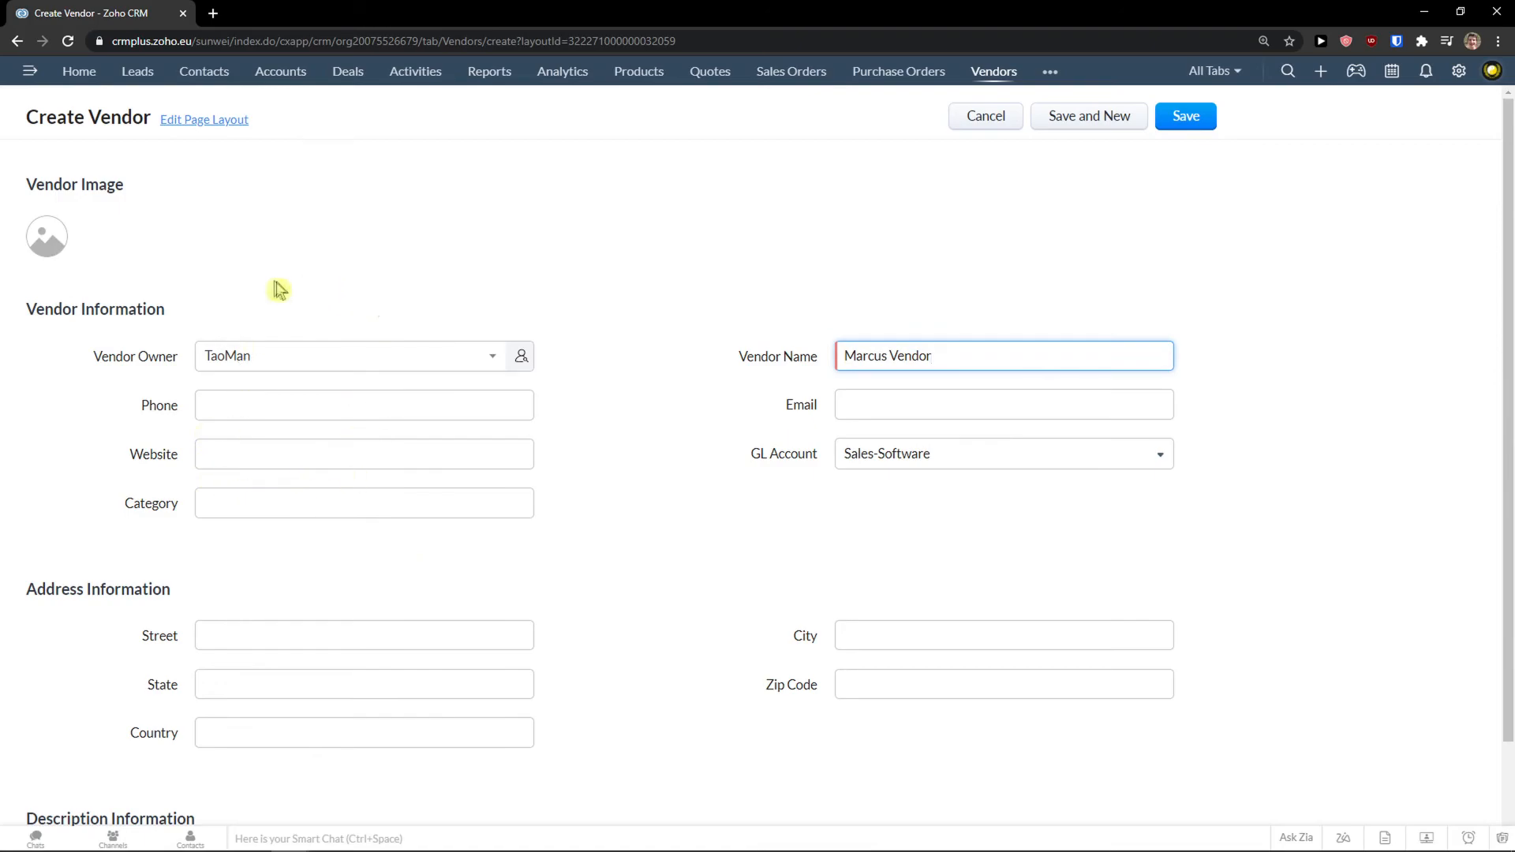
{"action": "left_click", "coordinate": [1189, 116]}
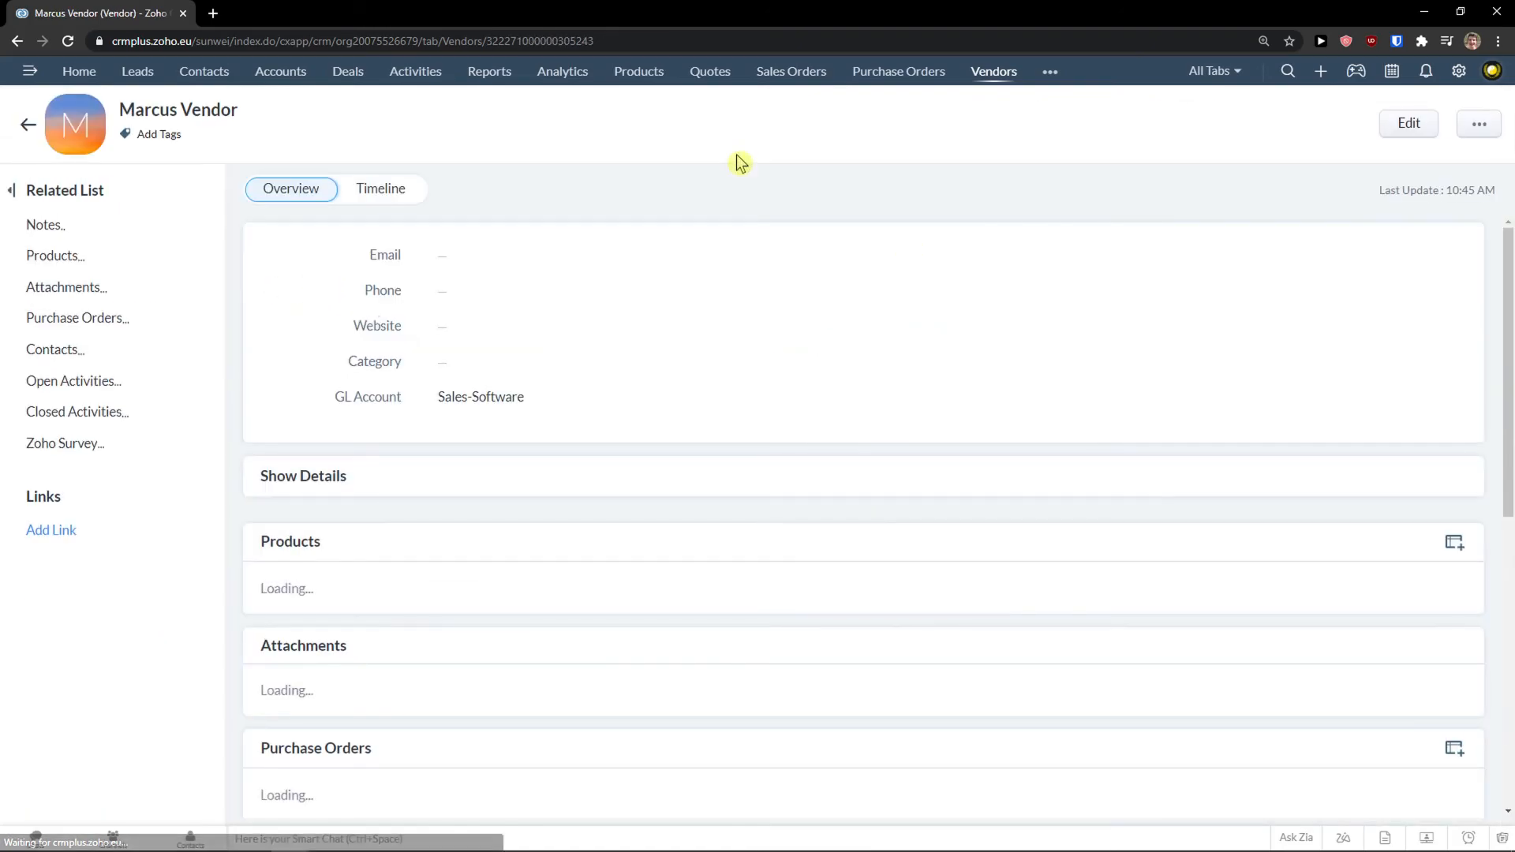
{"action": "left_click", "coordinate": [1048, 75]}
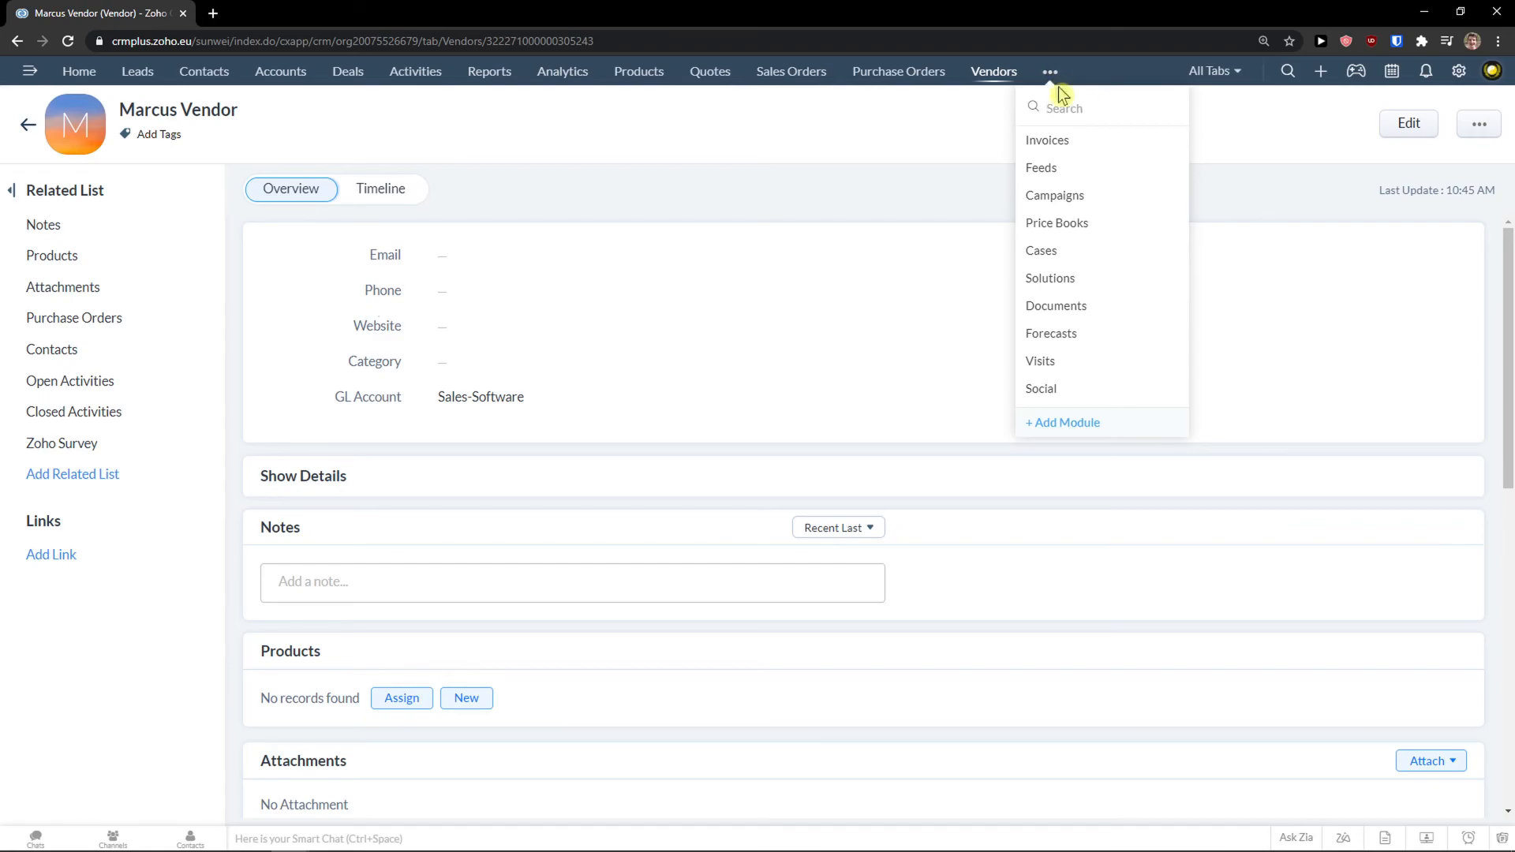
{"action": "left_click", "coordinate": [1062, 142]}
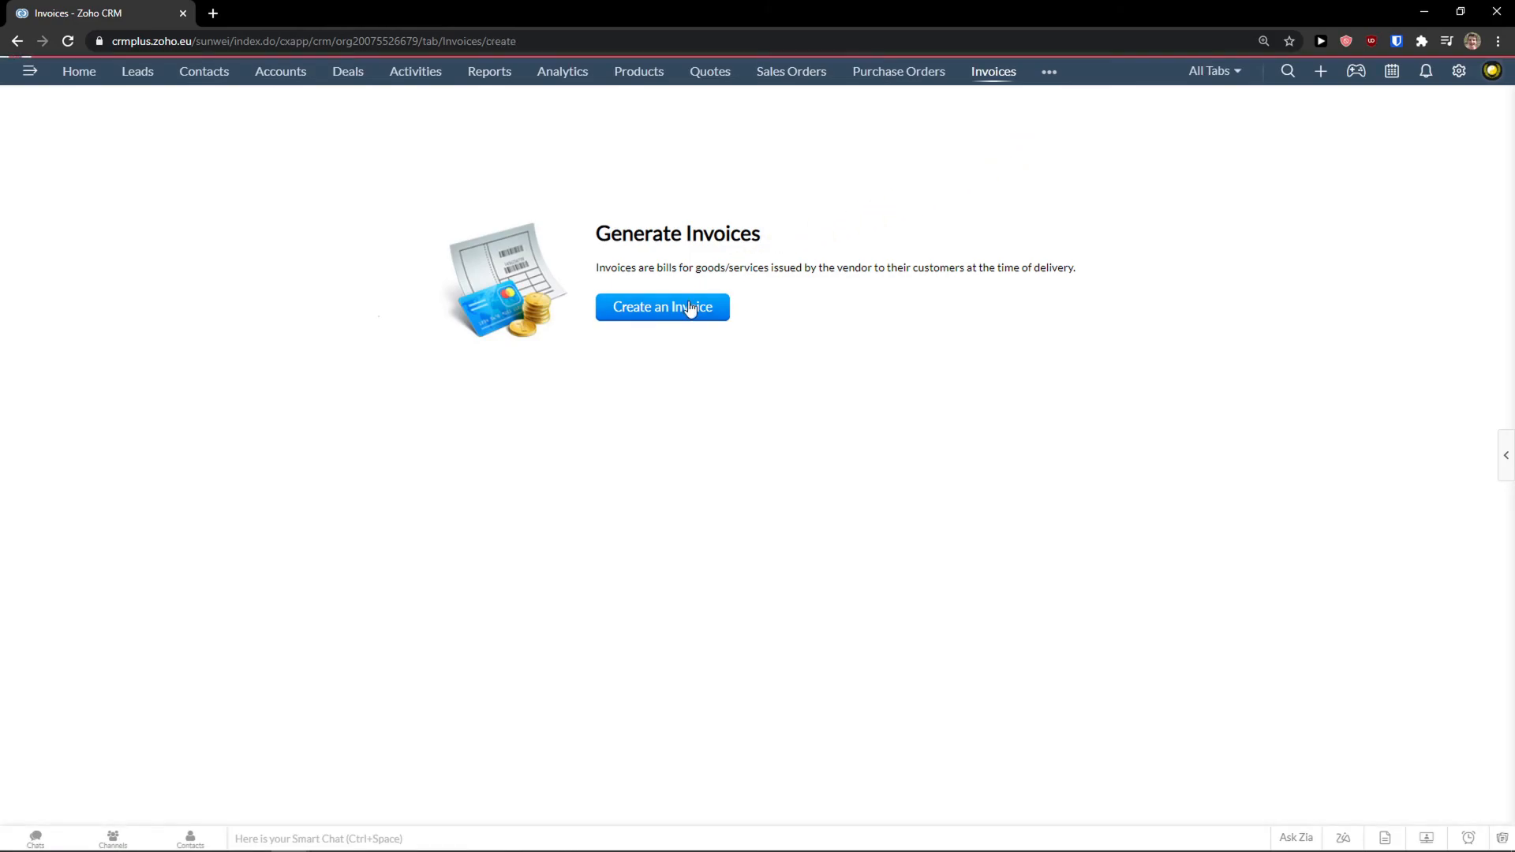
Create an invoice with subject 'New Invoice' and due date Mar 19, 2021.
{"action": "left_click", "coordinate": [691, 308]}
{"action": "scroll", "coordinate": [708, 266], "scroll_direction": "down", "scroll_amount": 2}
{"action": "scroll", "coordinate": [711, 264], "scroll_direction": "up", "scroll_amount": 2}
{"action": "left_click", "coordinate": [391, 274]}
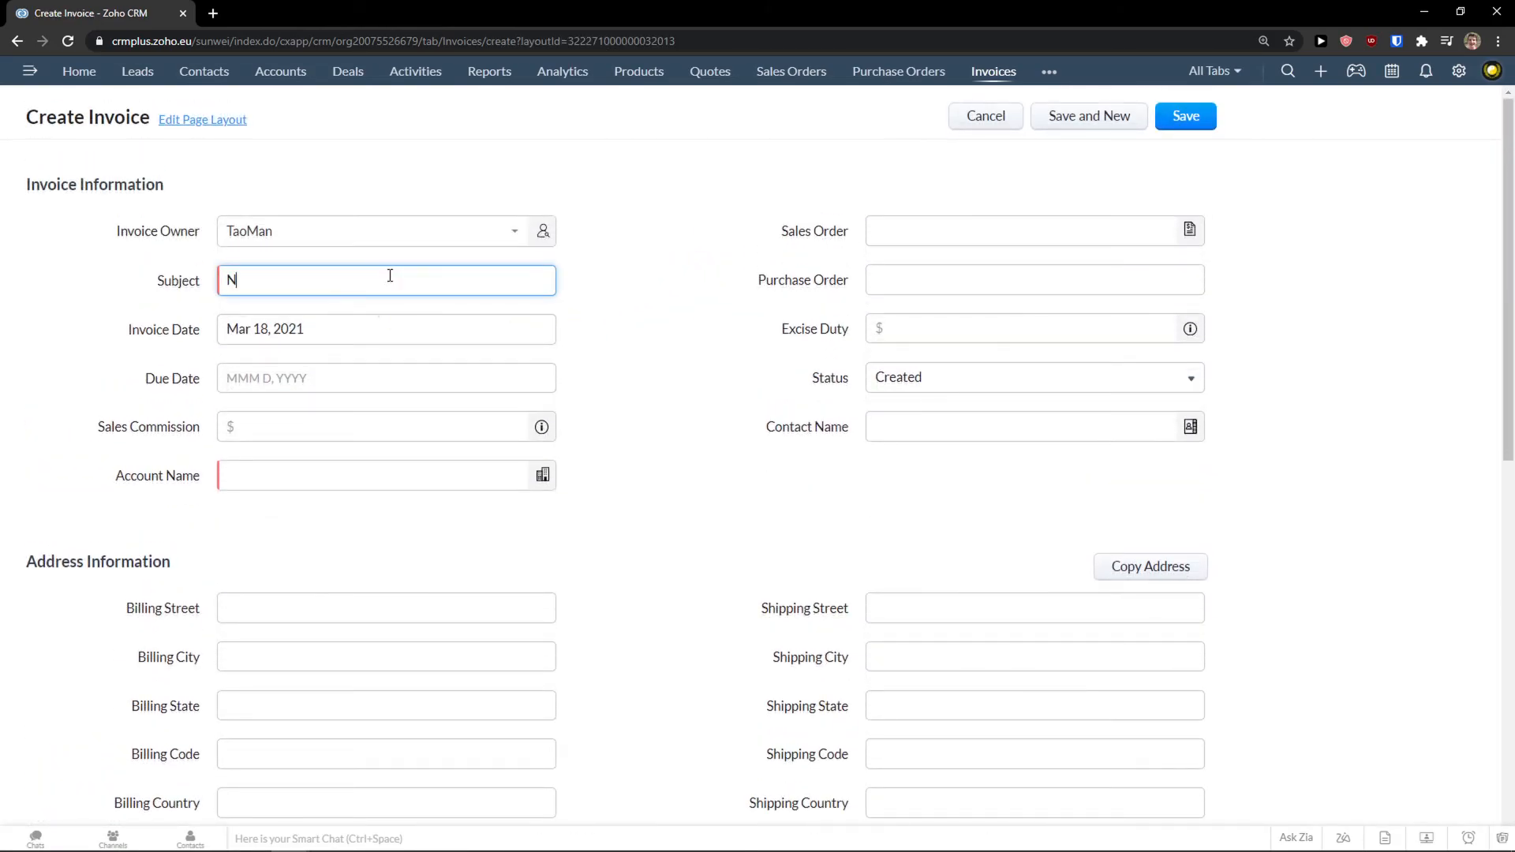
{"action": "left_click", "coordinate": [339, 378]}
{"action": "left_click", "coordinate": [333, 497]}
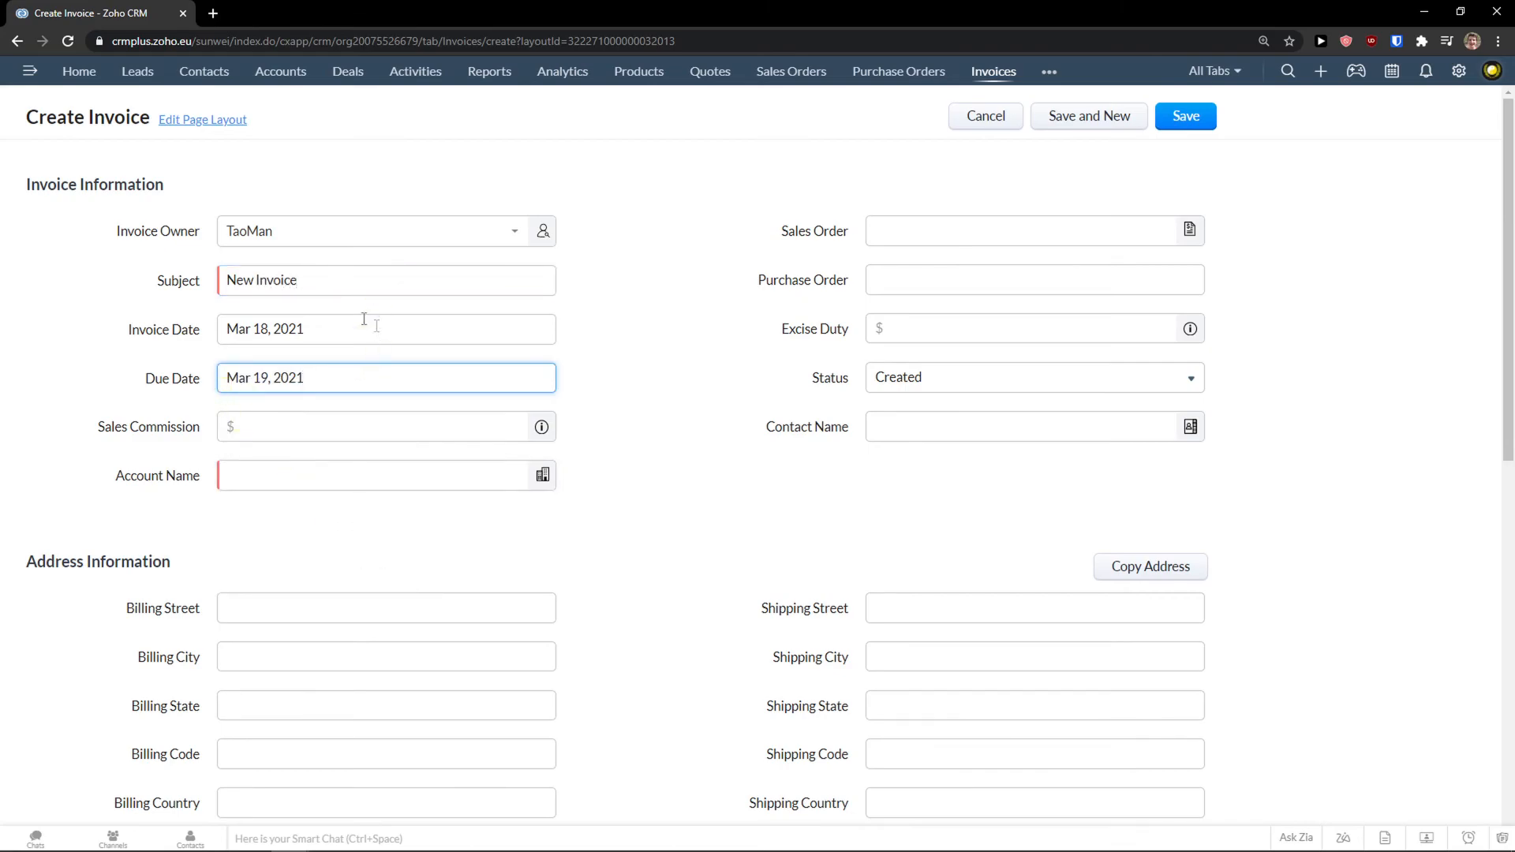
Search the sales order lookup for 50, find nothing, and review the rest of the form.
{"action": "left_click", "coordinate": [917, 229]}
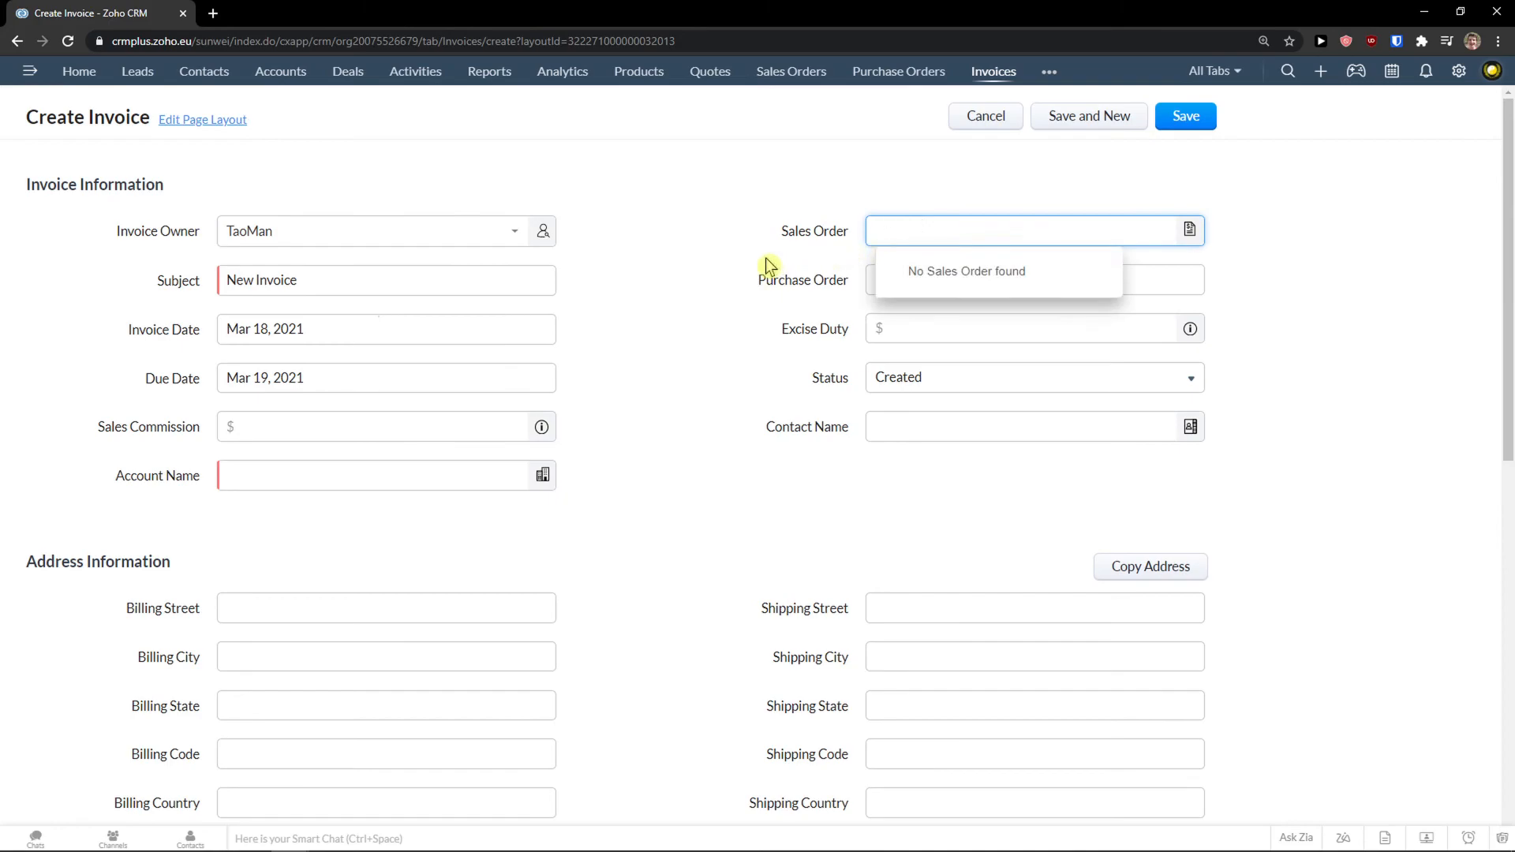
{"action": "left_click", "coordinate": [896, 243]}
{"action": "type", "text": "50"}
{"action": "left_click", "coordinate": [906, 233]}
{"action": "left_click", "coordinate": [860, 288]}
{"action": "left_click", "coordinate": [890, 319]}
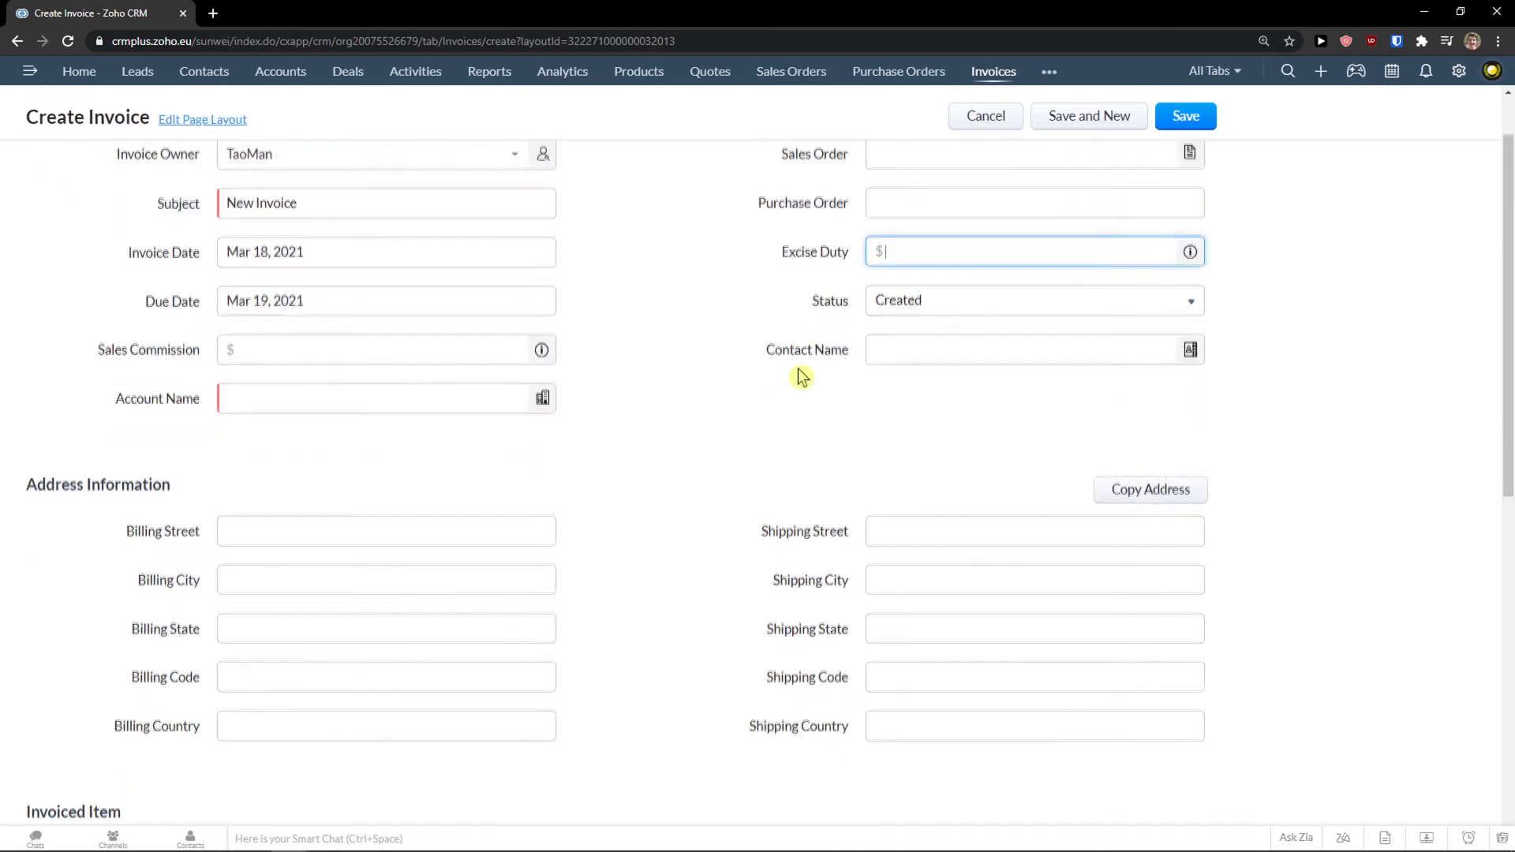
{"action": "scroll", "coordinate": [798, 368], "scroll_direction": "down", "scroll_amount": 5}
{"action": "scroll", "coordinate": [703, 362], "scroll_direction": "down", "scroll_amount": 3}
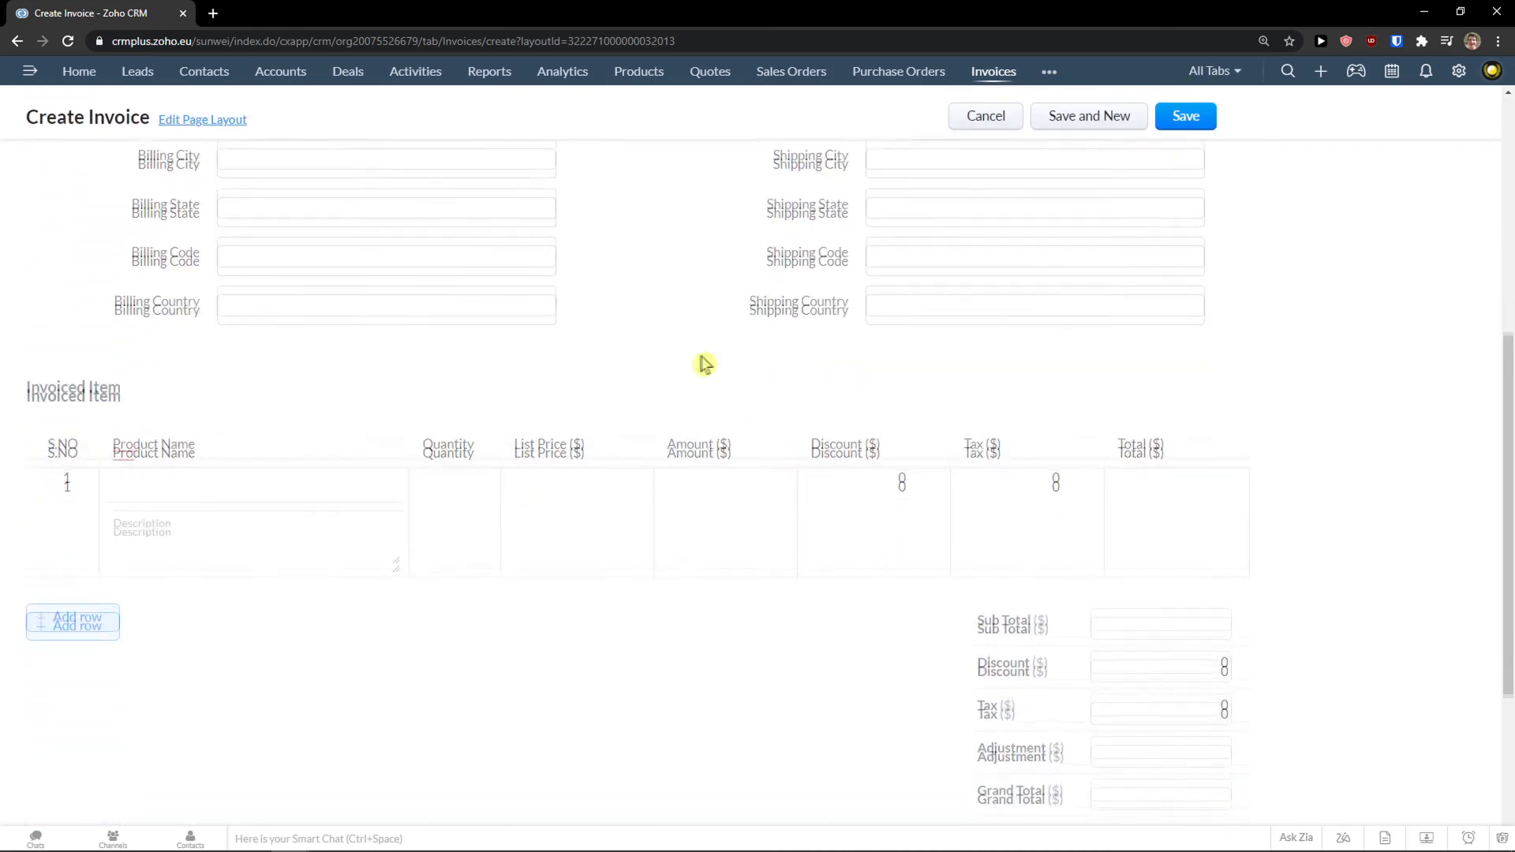
{"action": "scroll", "coordinate": [1263, 508], "scroll_direction": "down", "scroll_amount": 1}
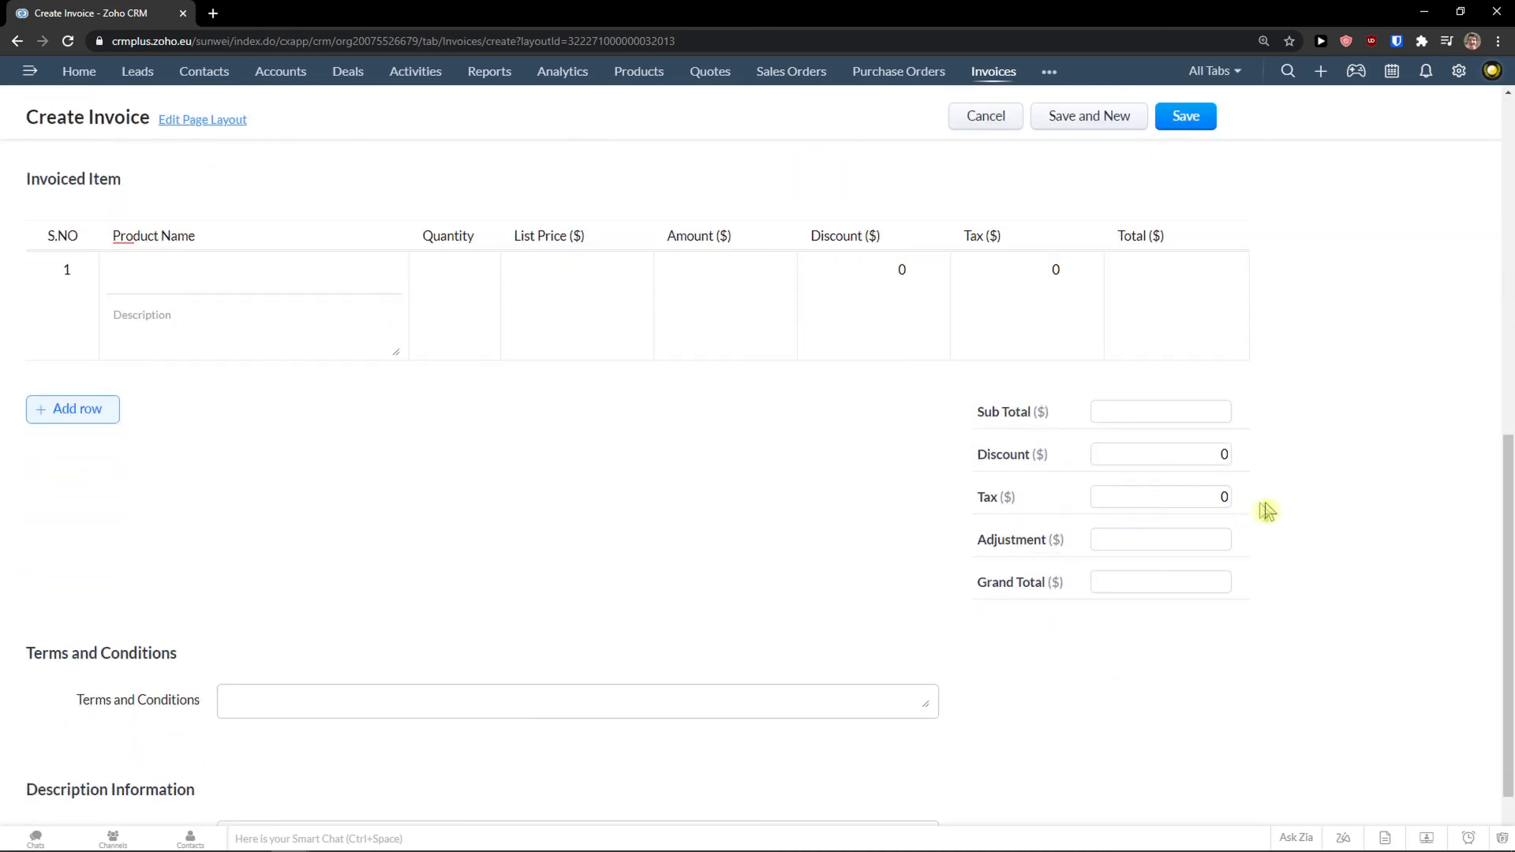
{"action": "scroll", "coordinate": [1267, 655], "scroll_direction": "down", "scroll_amount": 1}
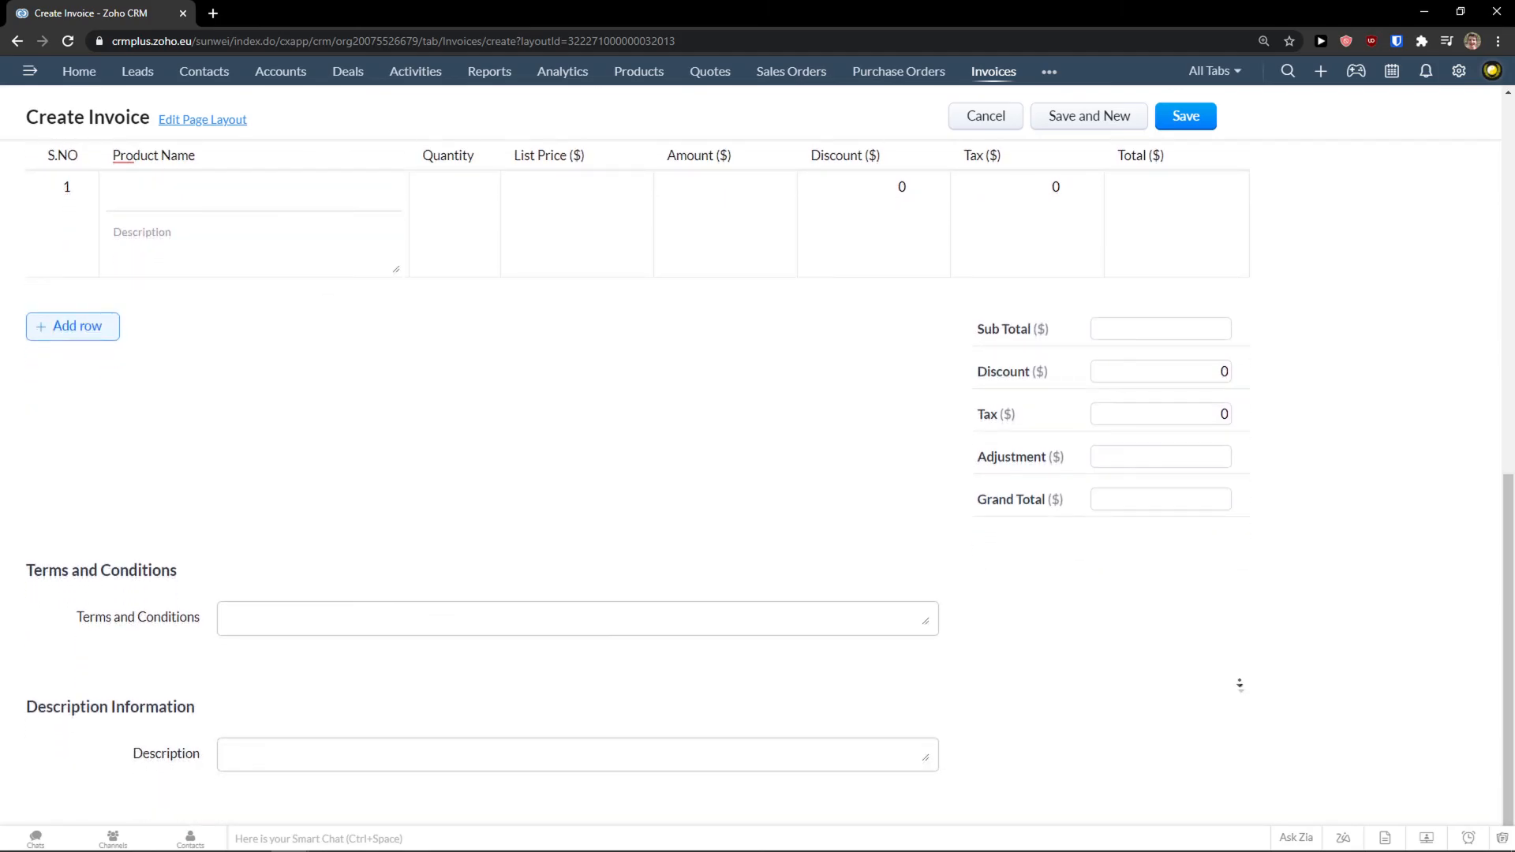
{"action": "scroll", "coordinate": [1242, 690], "scroll_direction": "up", "scroll_amount": 10}
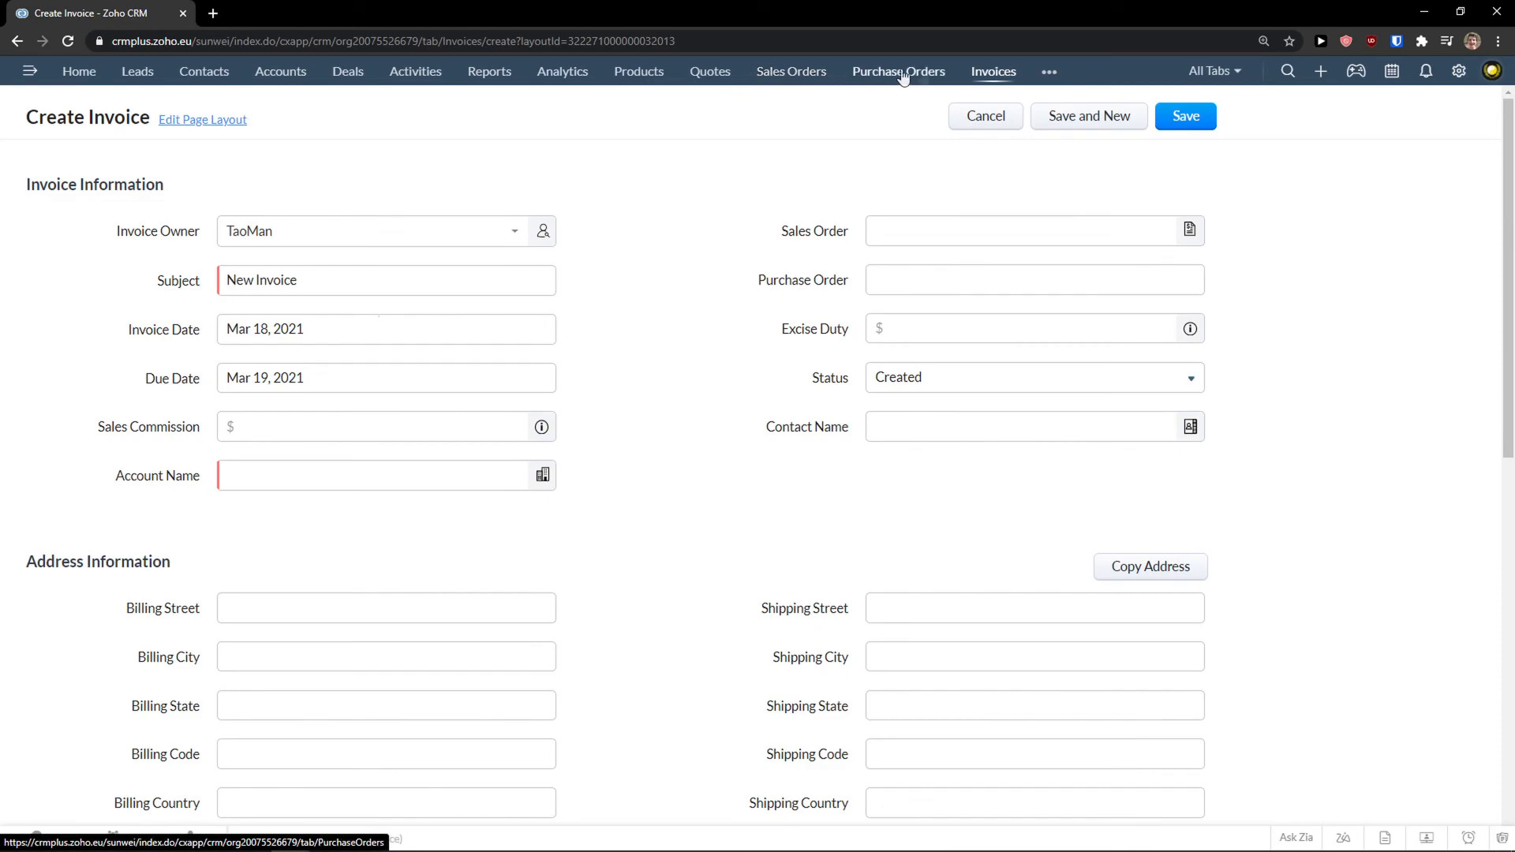
Open the Chats panel from the bottom bar over the unsaved invoice.
{"action": "left_click", "coordinate": [1049, 72]}
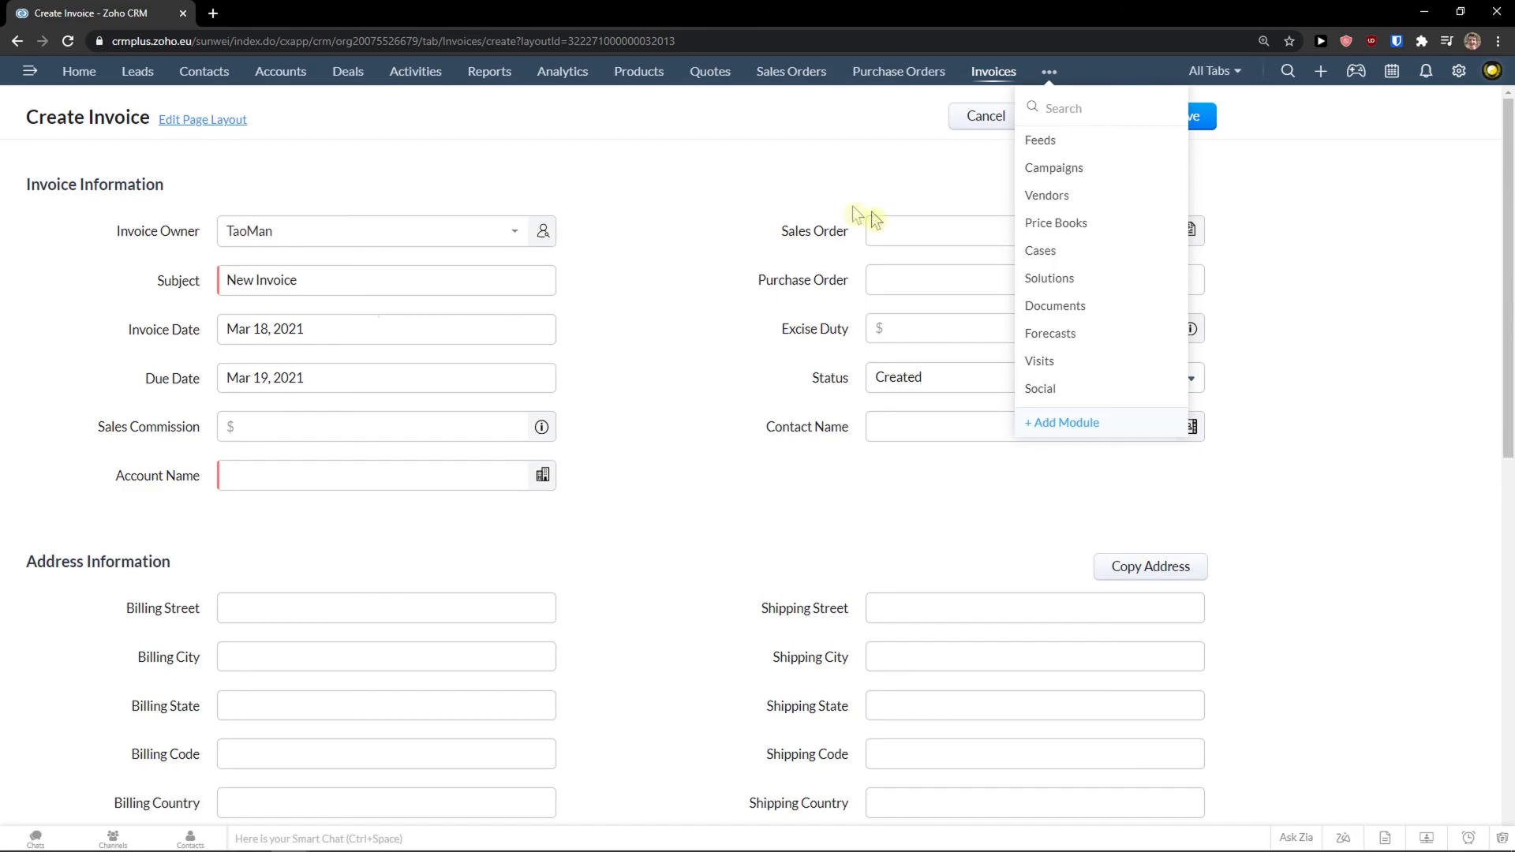
{"action": "left_click", "coordinate": [1415, 705]}
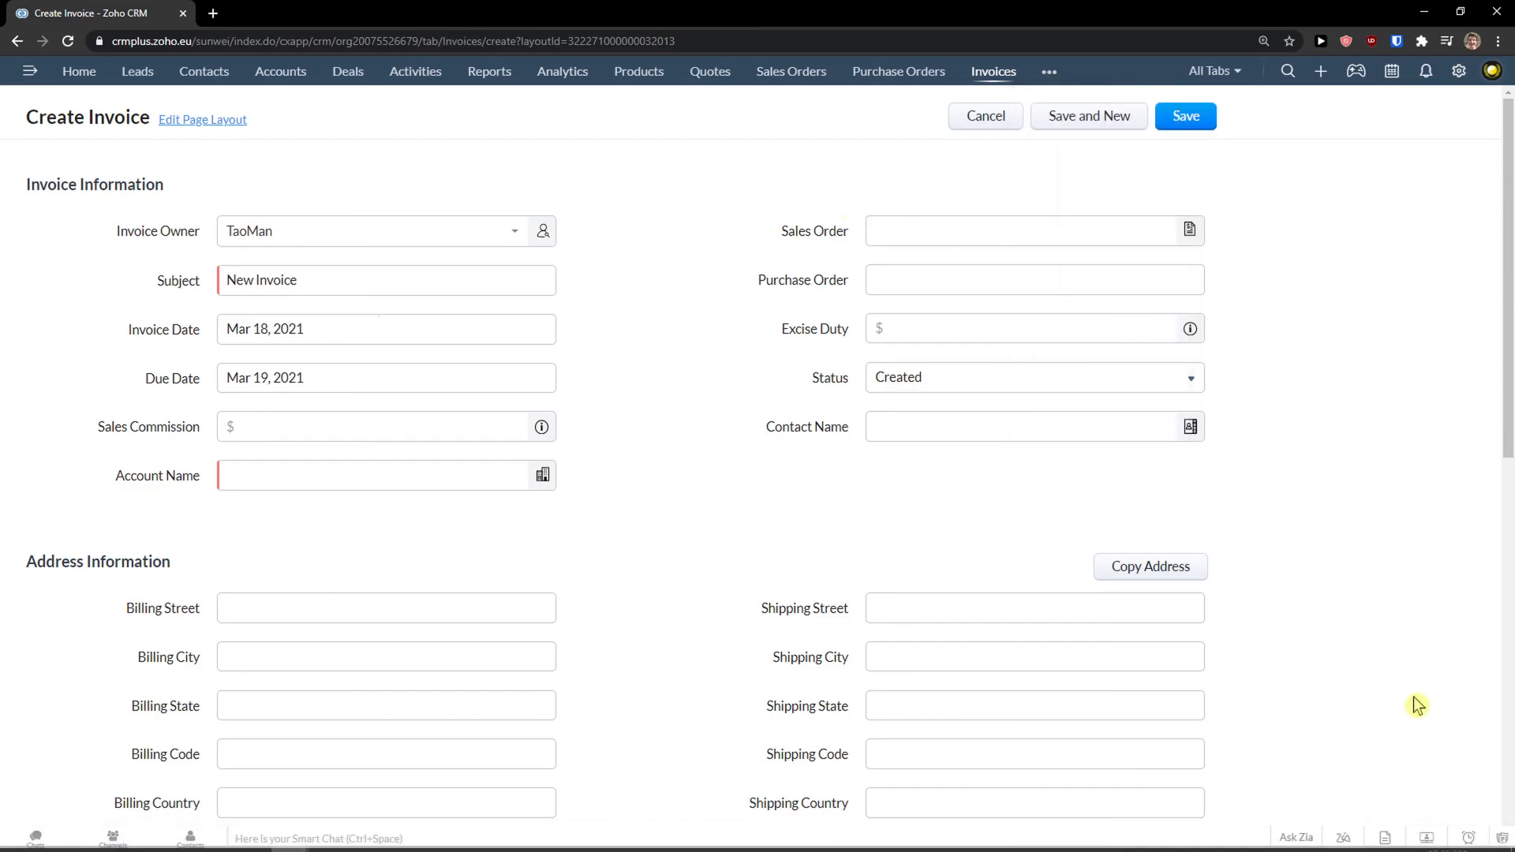
{"action": "scroll", "coordinate": [1403, 688], "scroll_direction": "down", "scroll_amount": 1}
{"action": "scroll", "coordinate": [1400, 683], "scroll_direction": "up", "scroll_amount": 1}
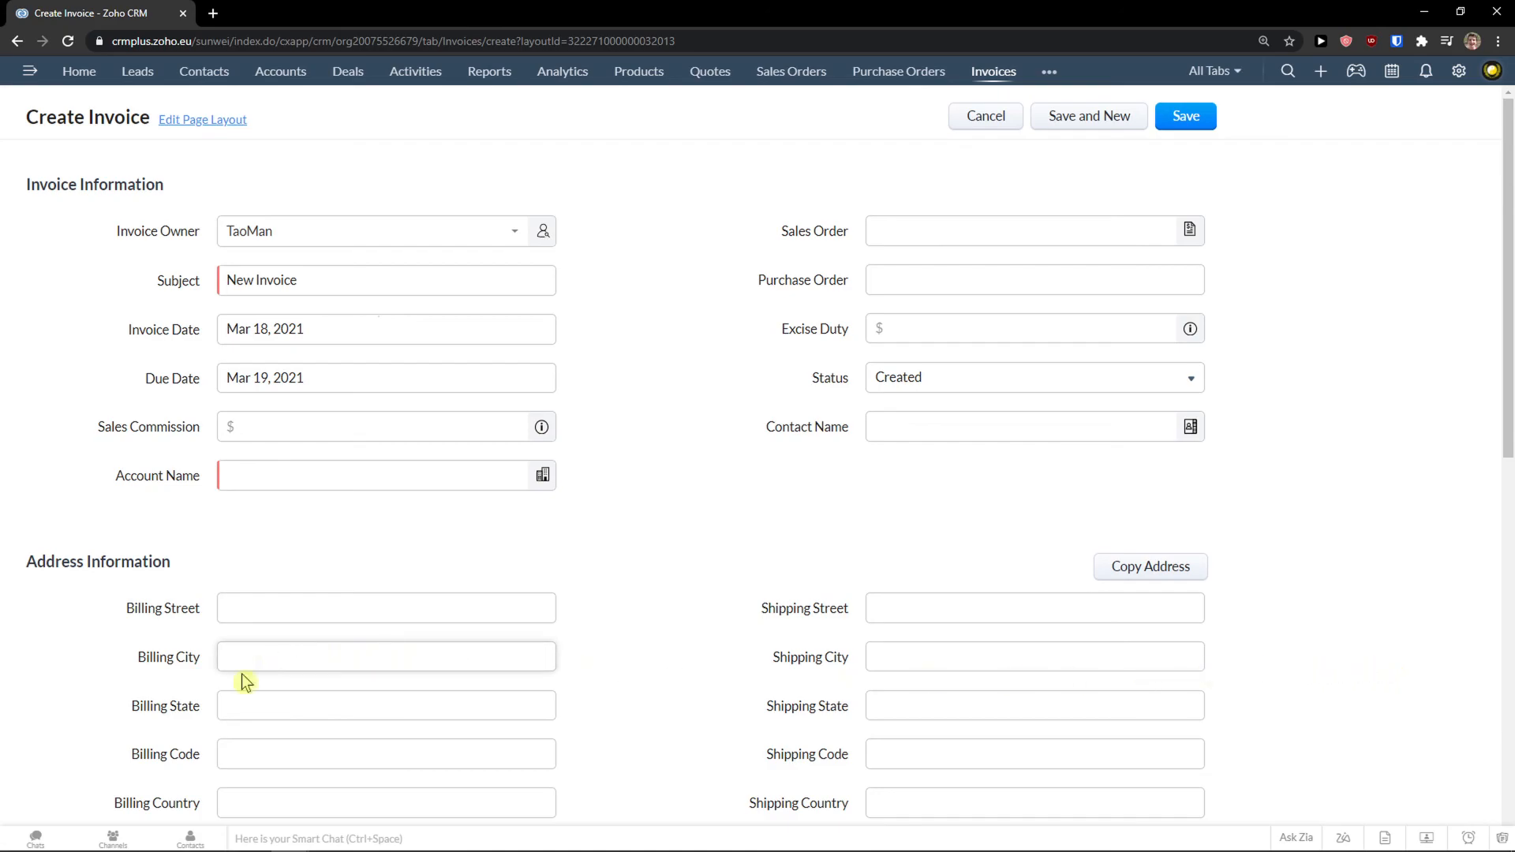
{"action": "left_click", "coordinate": [37, 839]}
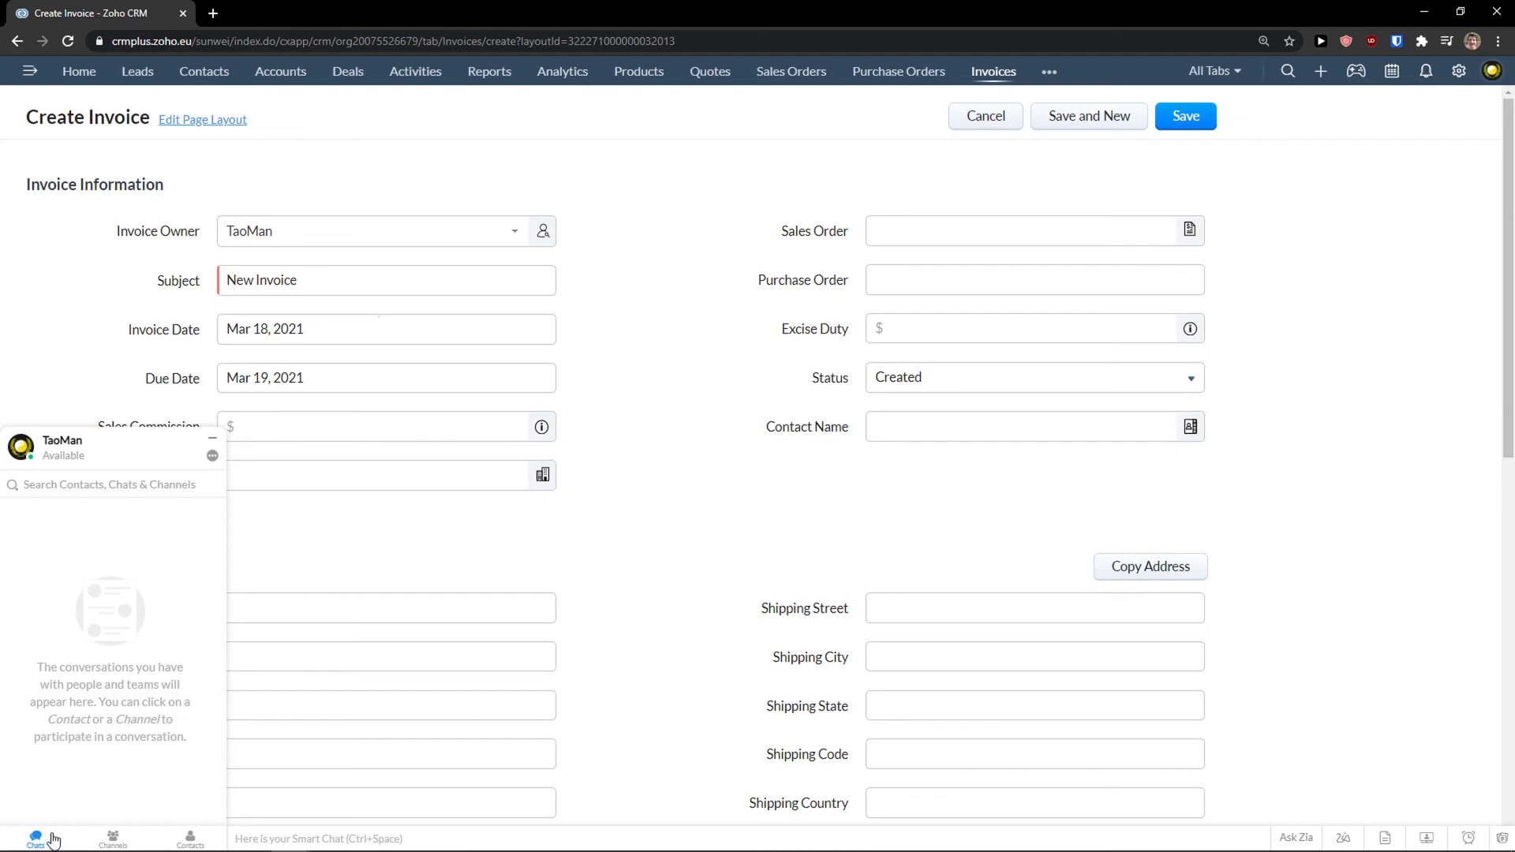
View the chat Channels and Contacts lists, then open and close Sticky Notes.
{"action": "left_click", "coordinate": [113, 839]}
{"action": "left_click", "coordinate": [190, 838]}
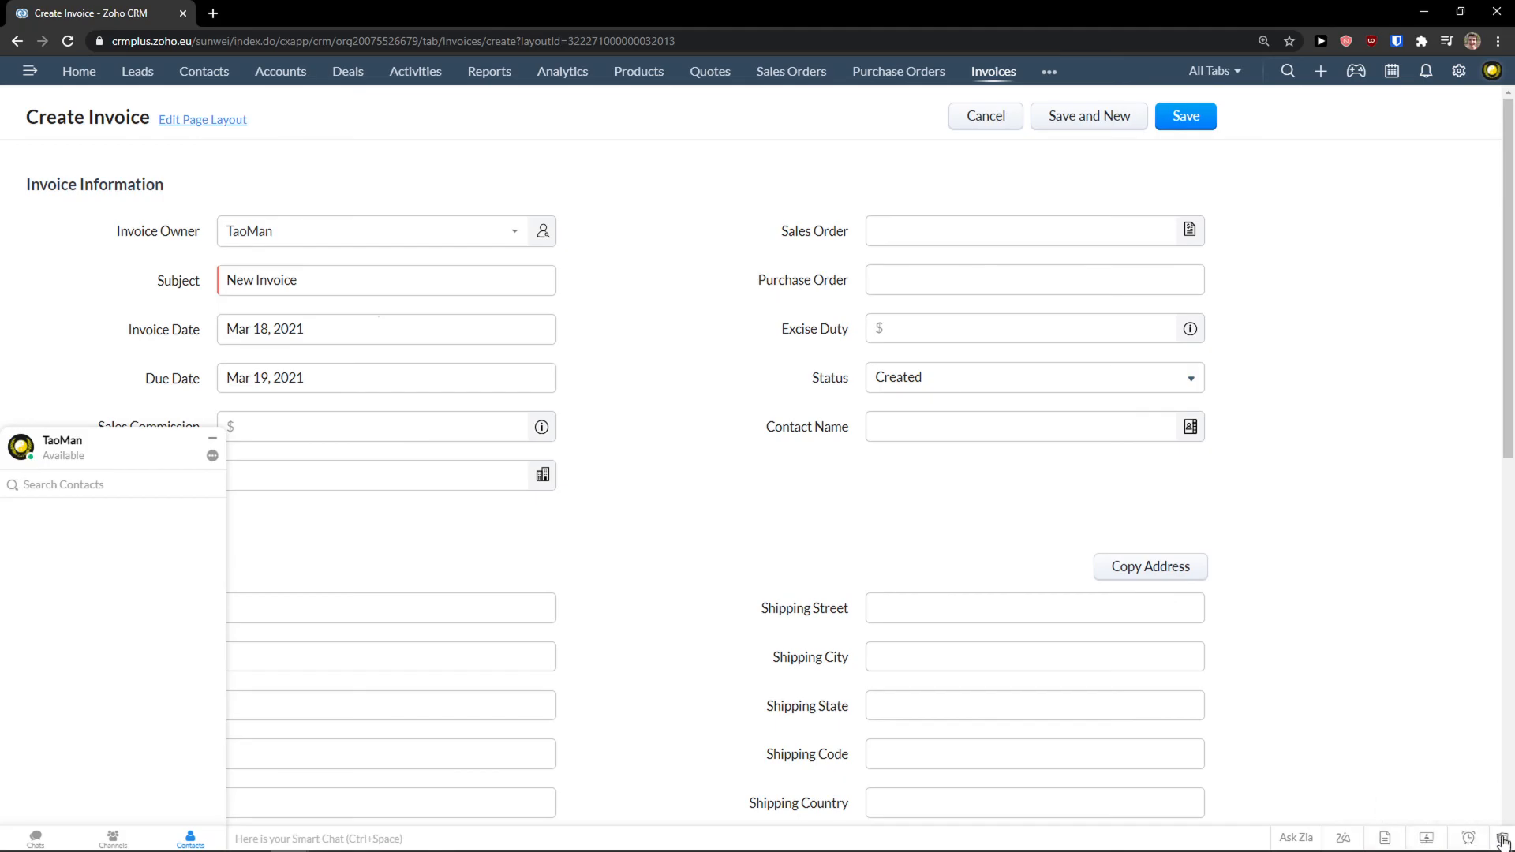
{"action": "left_click", "coordinate": [1390, 839]}
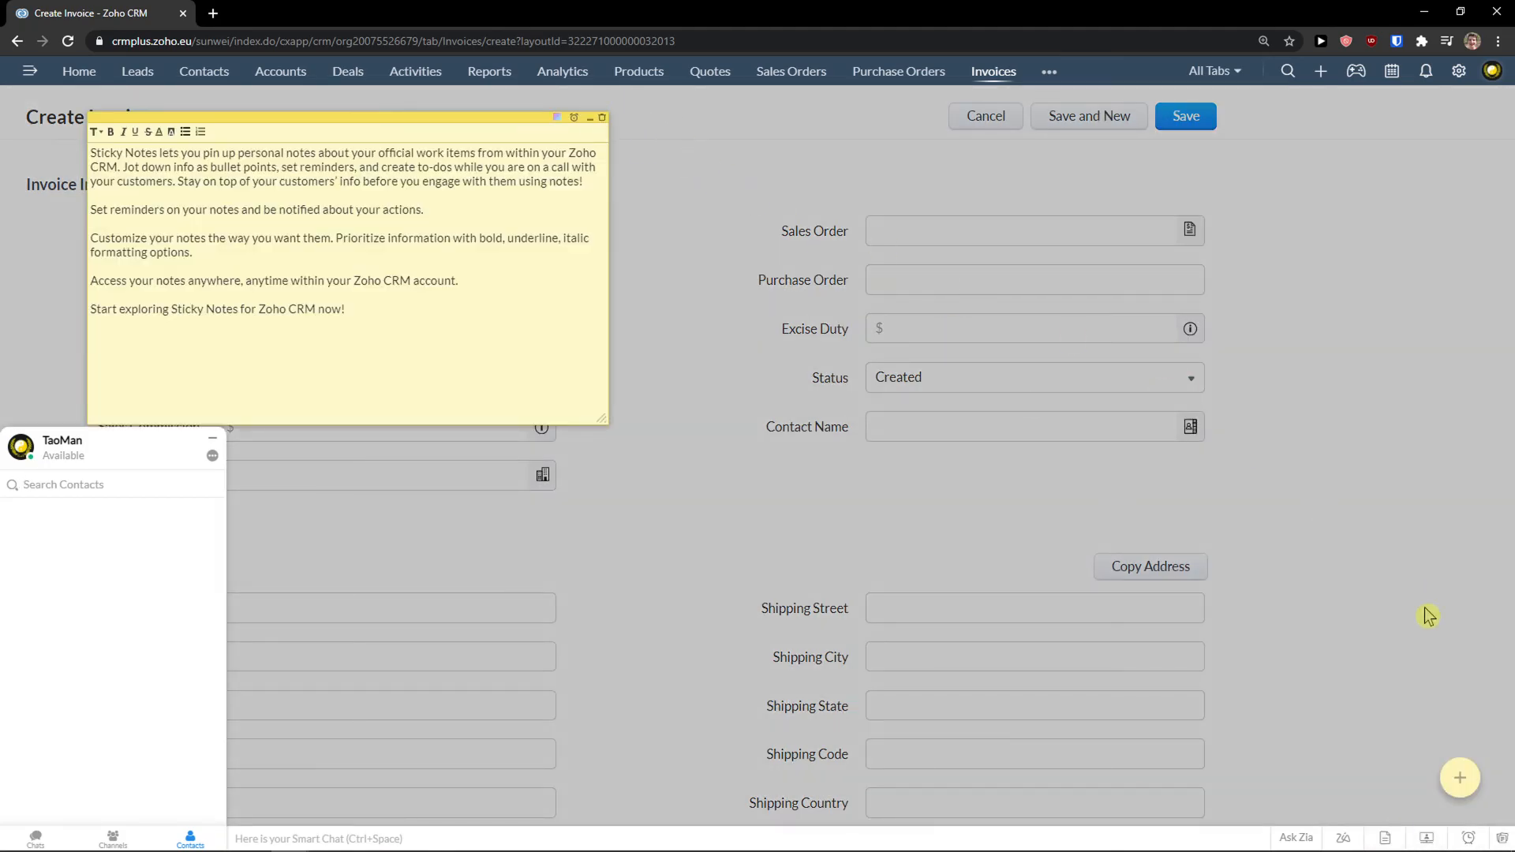
{"action": "left_click", "coordinate": [1451, 701]}
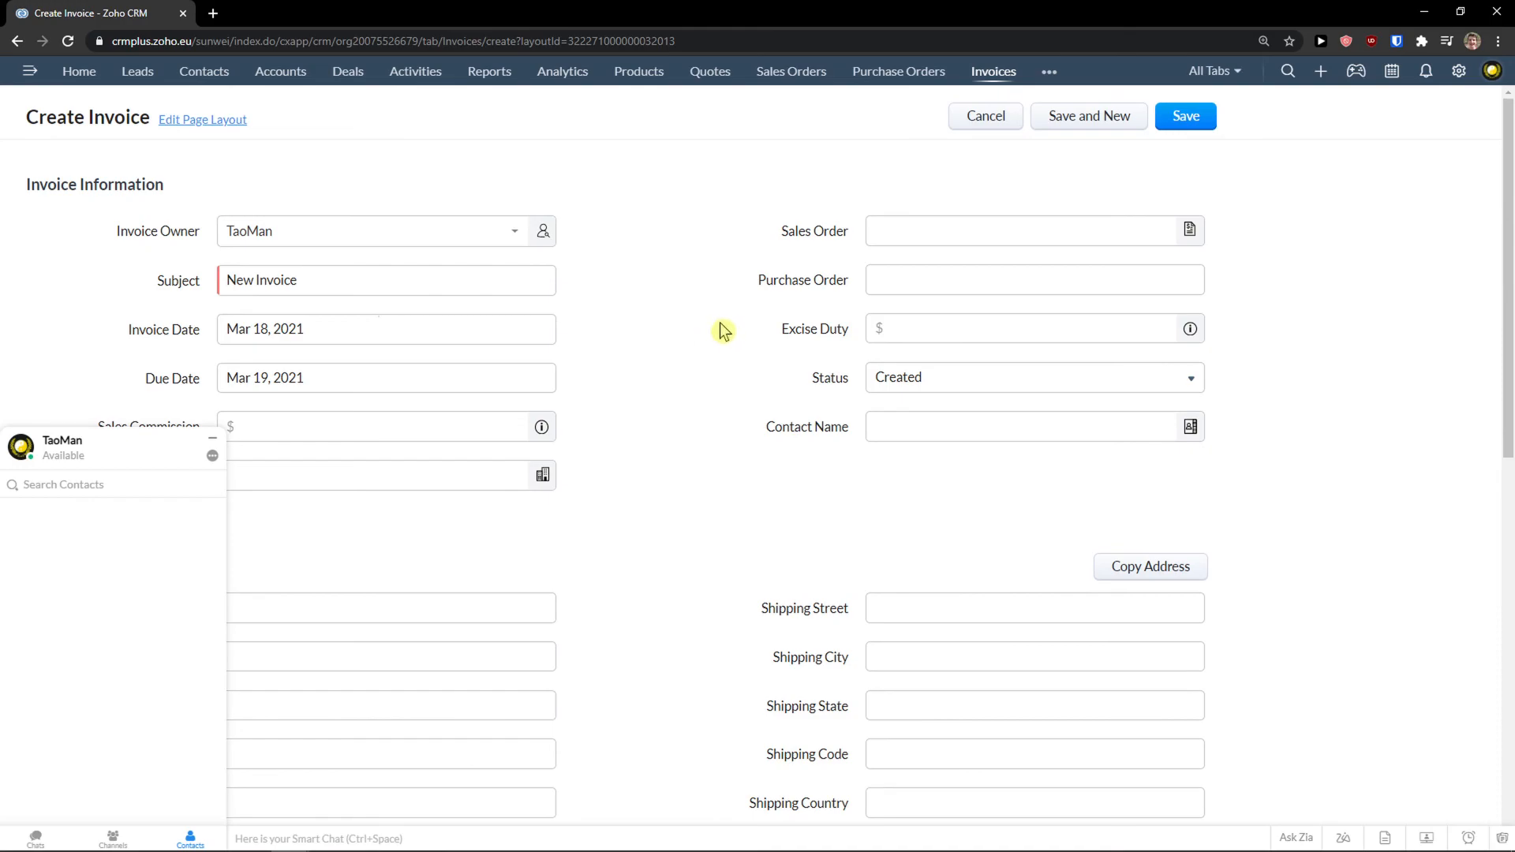
Show the quick-create menu and browse its record types from Lead through Call.
{"action": "left_click", "coordinate": [1322, 79]}
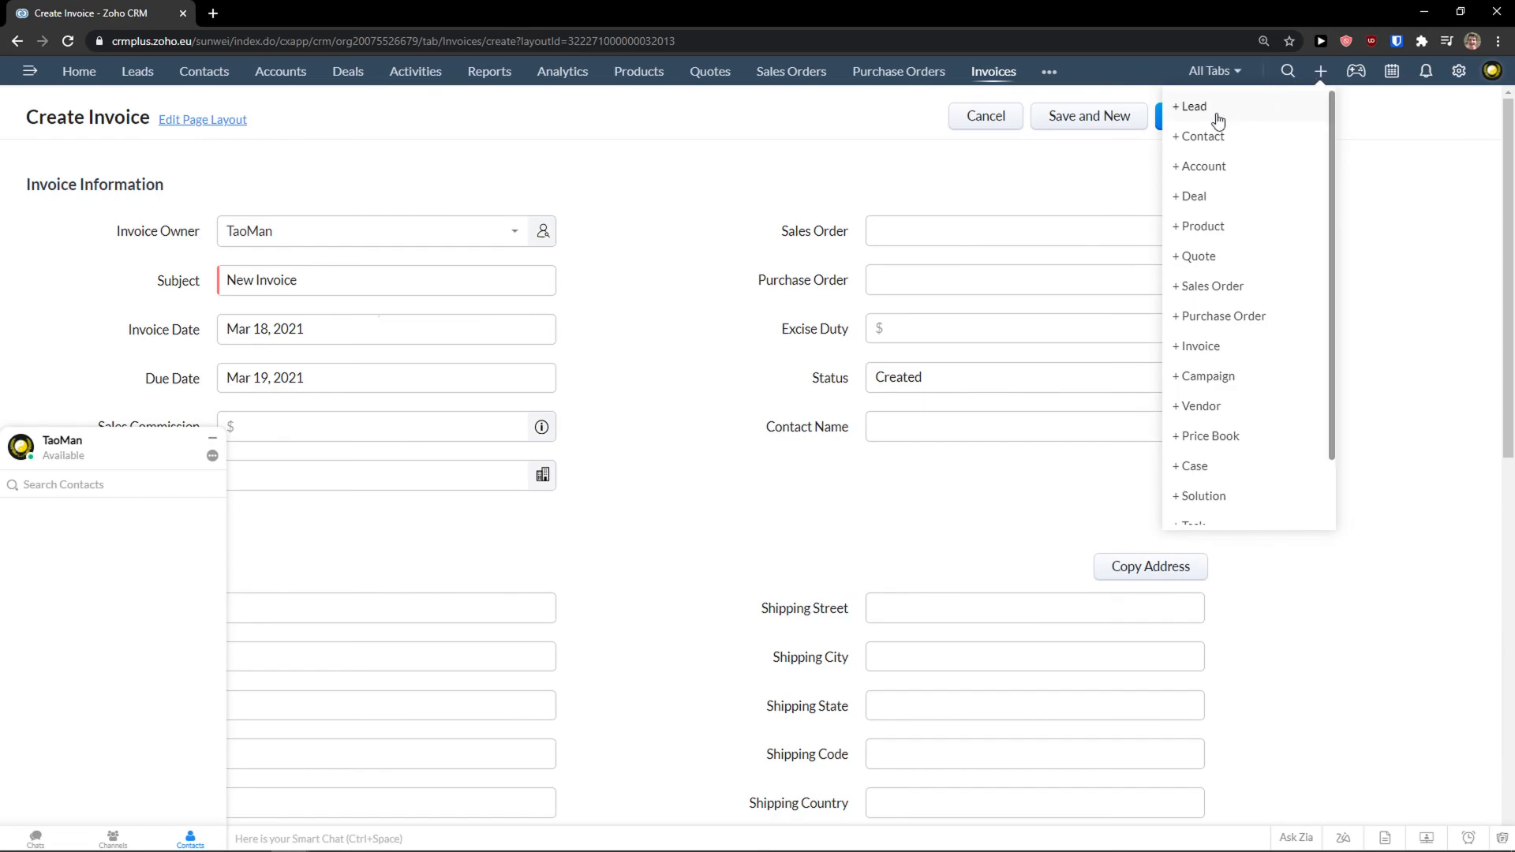
{"action": "scroll", "coordinate": [1219, 129], "scroll_direction": "down", "scroll_amount": 2}
{"action": "scroll", "coordinate": [1234, 268], "scroll_direction": "up", "scroll_amount": 2}
{"action": "scroll", "coordinate": [1233, 283], "scroll_direction": "down", "scroll_amount": 2}
{"action": "scroll", "coordinate": [1228, 292], "scroll_direction": "up", "scroll_amount": 2}
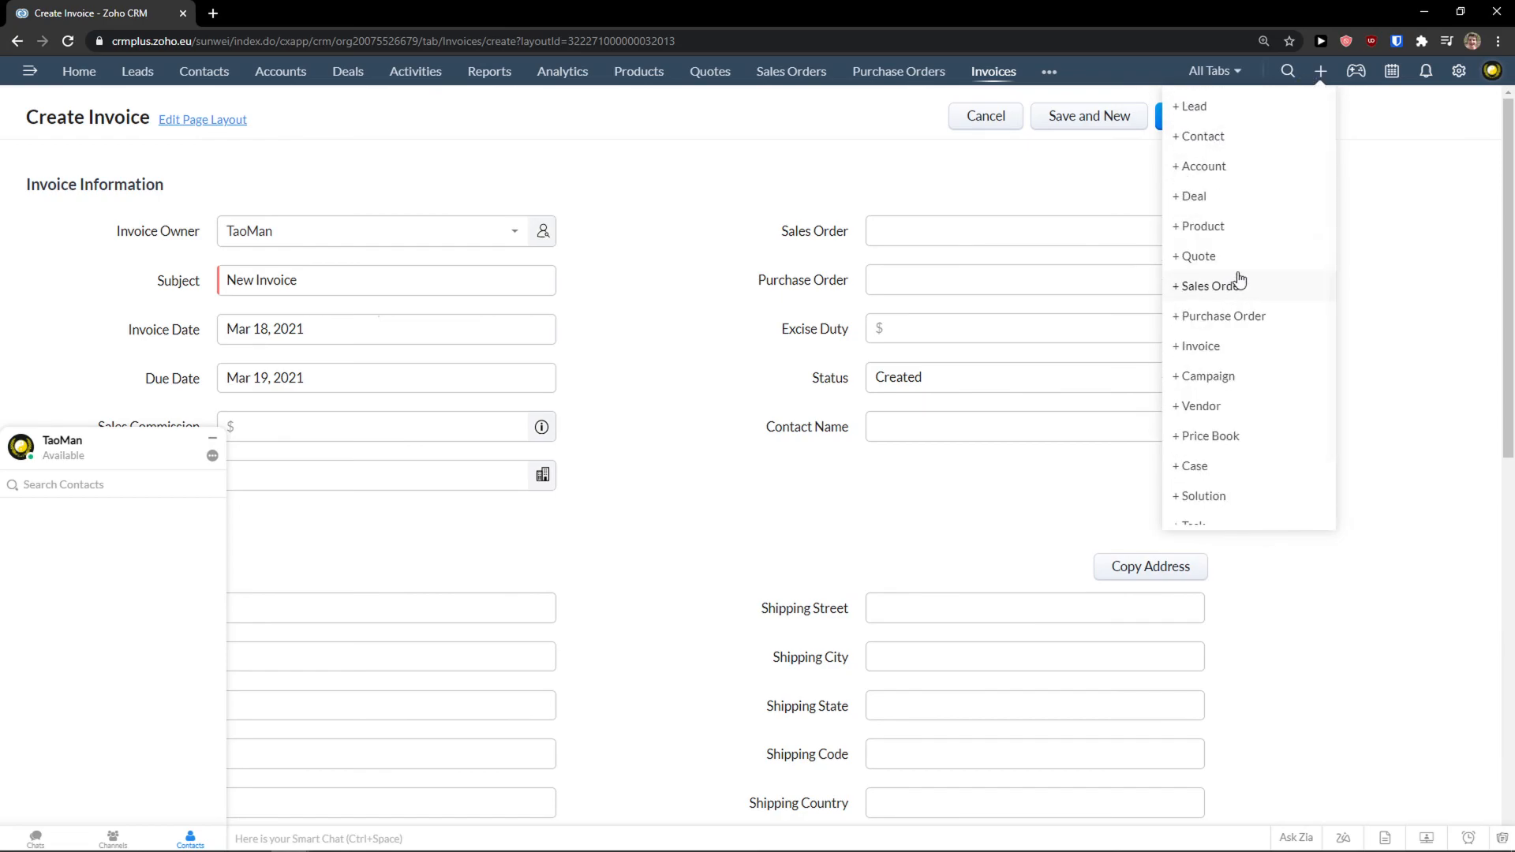